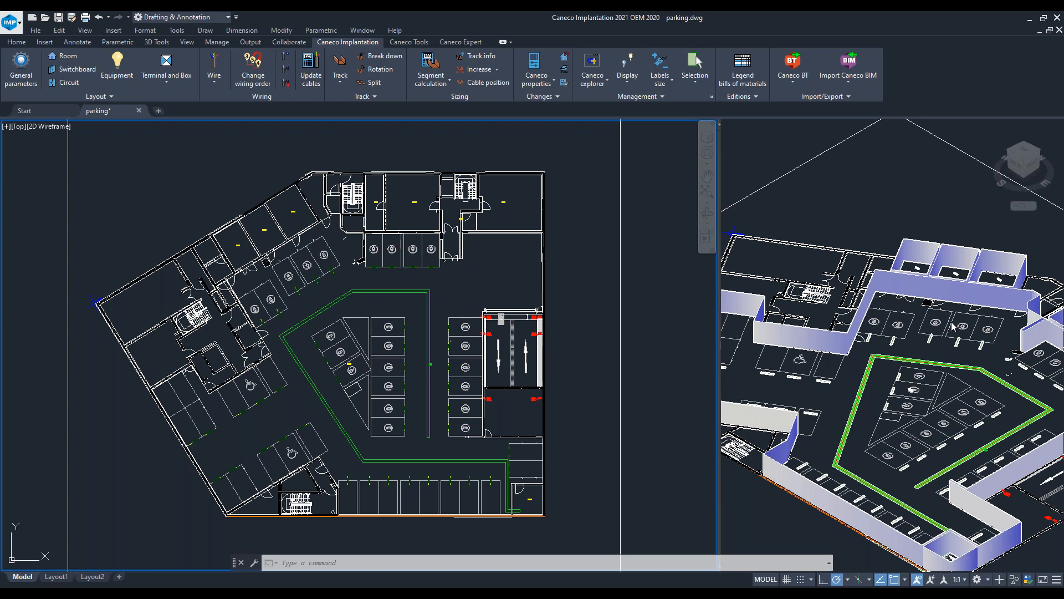
- Zoom and pan around the parking floor plan to examine the charging bays, cable trays and rooms
click(349, 276)
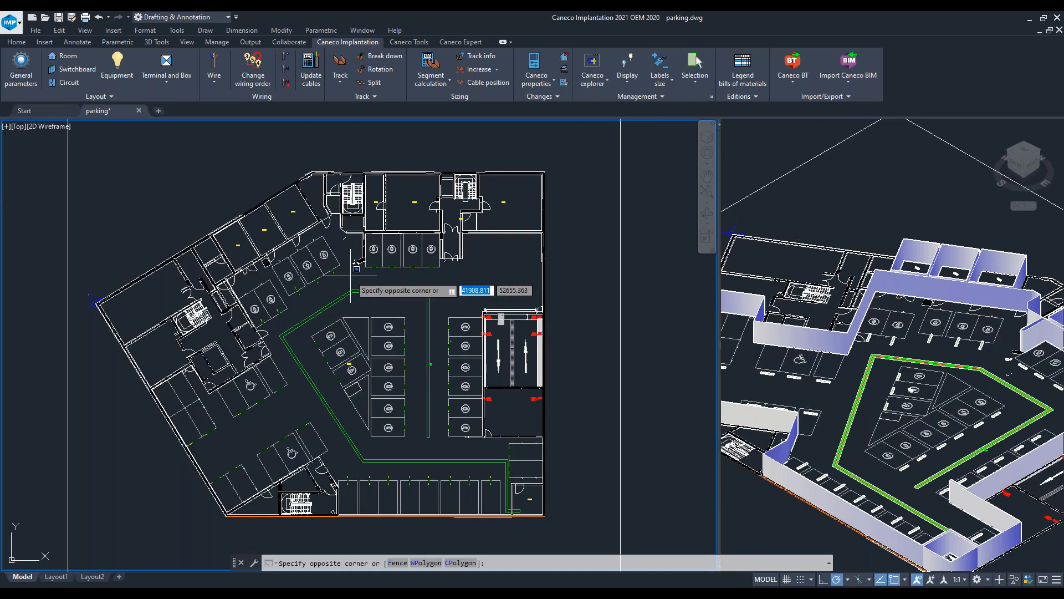
scroll(360, 272, up, 6)
click(371, 307)
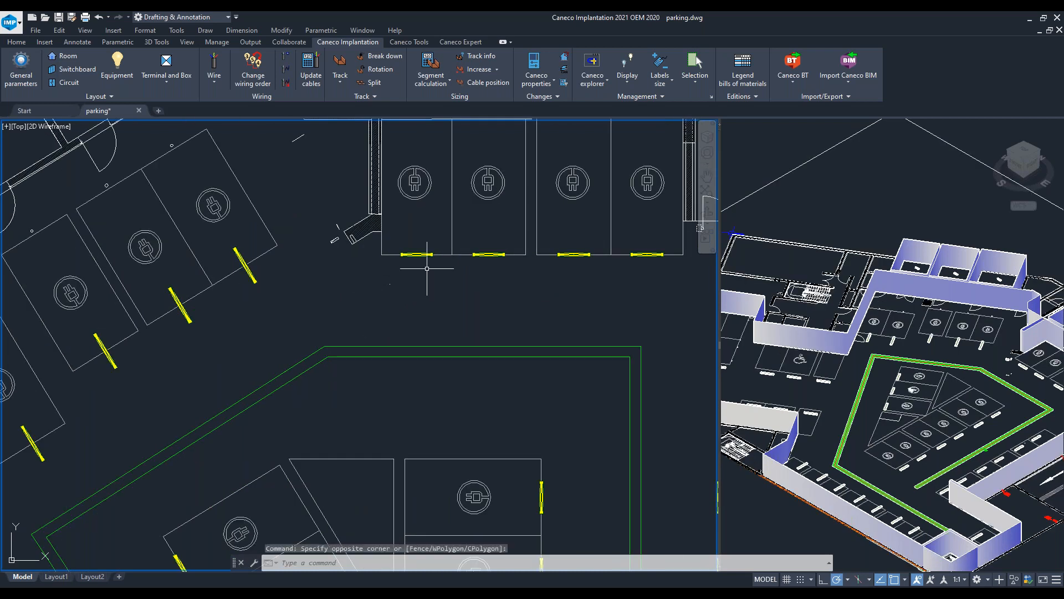
scroll(566, 285, down, 3)
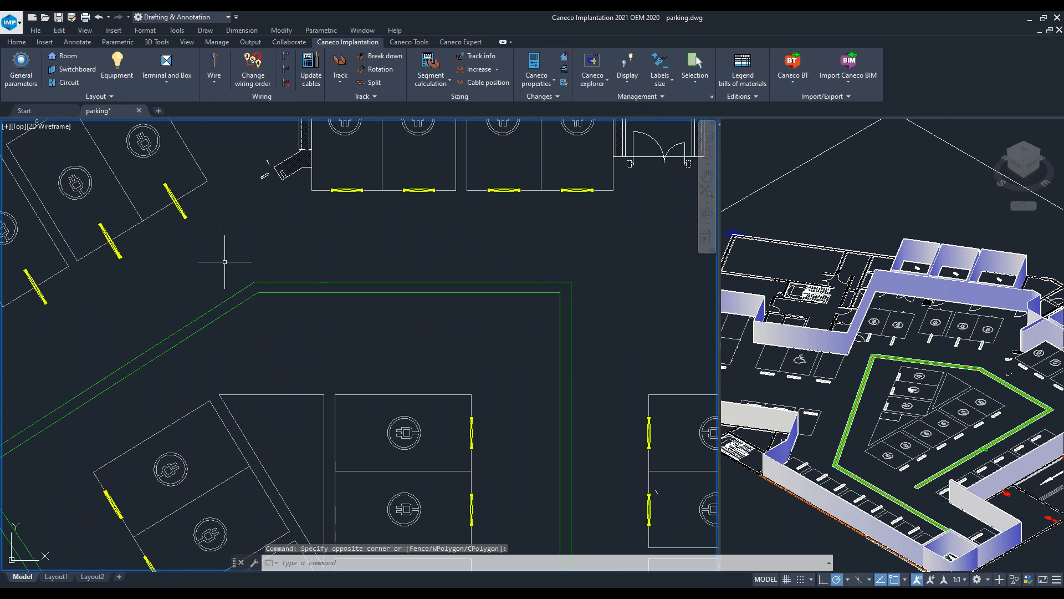
scroll(227, 253, down, 4)
middle_drag(449, 286, 420, 233)
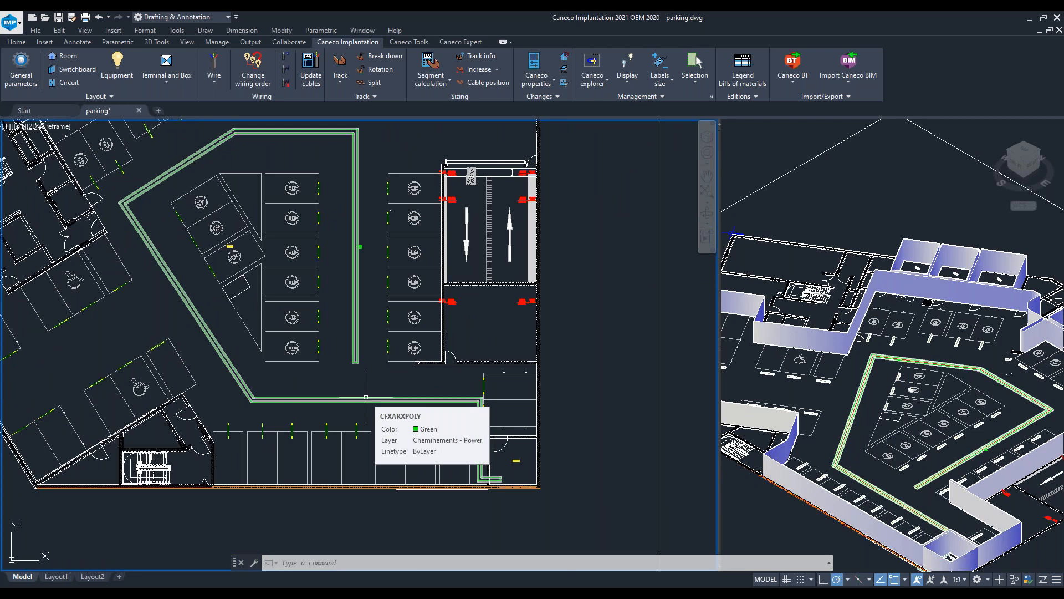
scroll(432, 235, down, 2)
scroll(432, 235, up, 4)
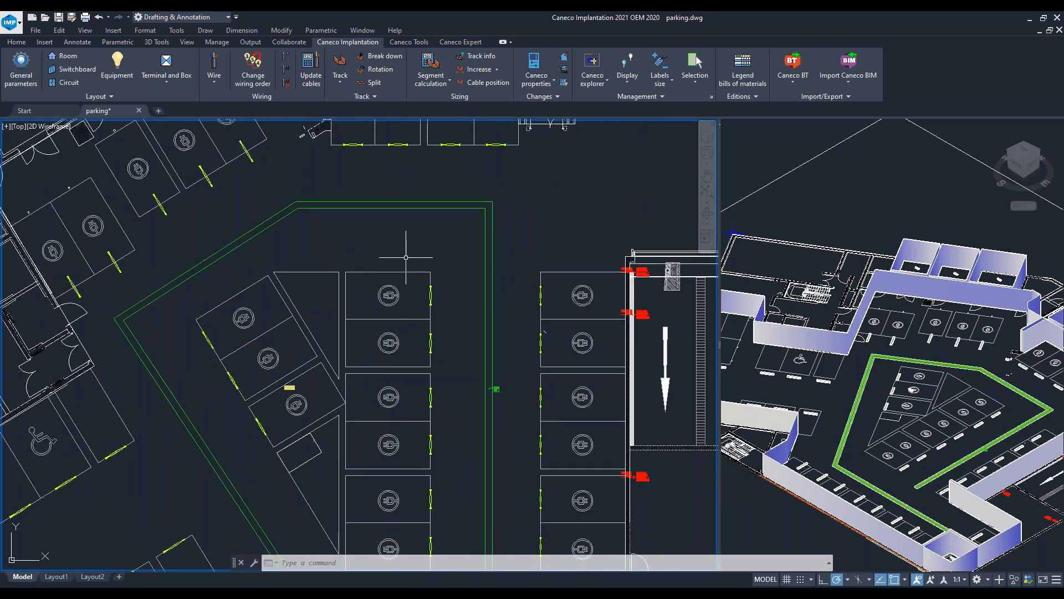
middle_drag(365, 288, 330, 174)
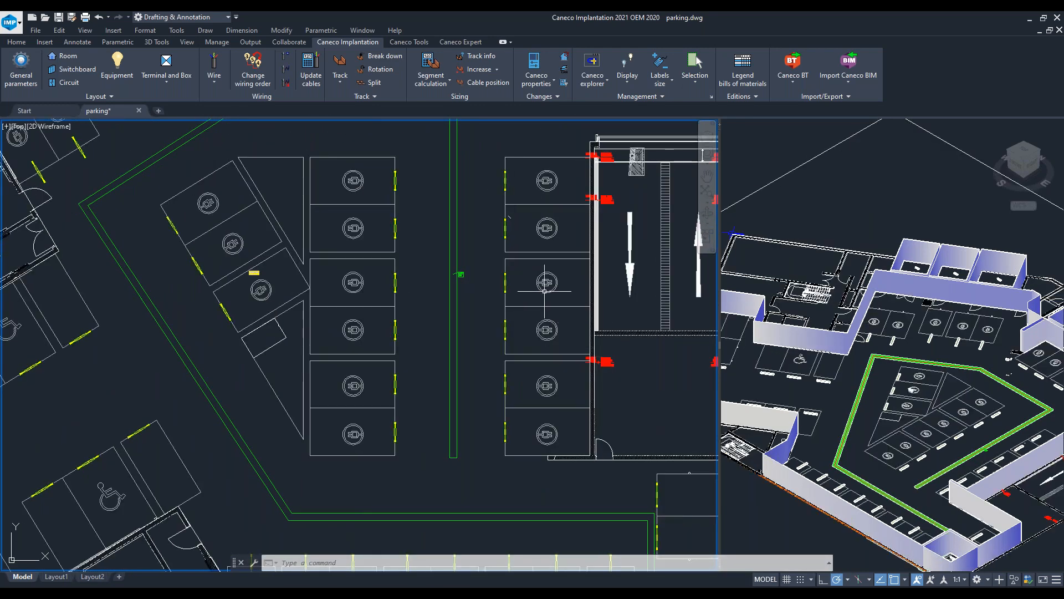
mouse_move(542, 257)
middle_down()
mouse_move(497, 266)
mouse_move(542, 349)
mouse_move(554, 446)
middle_up()
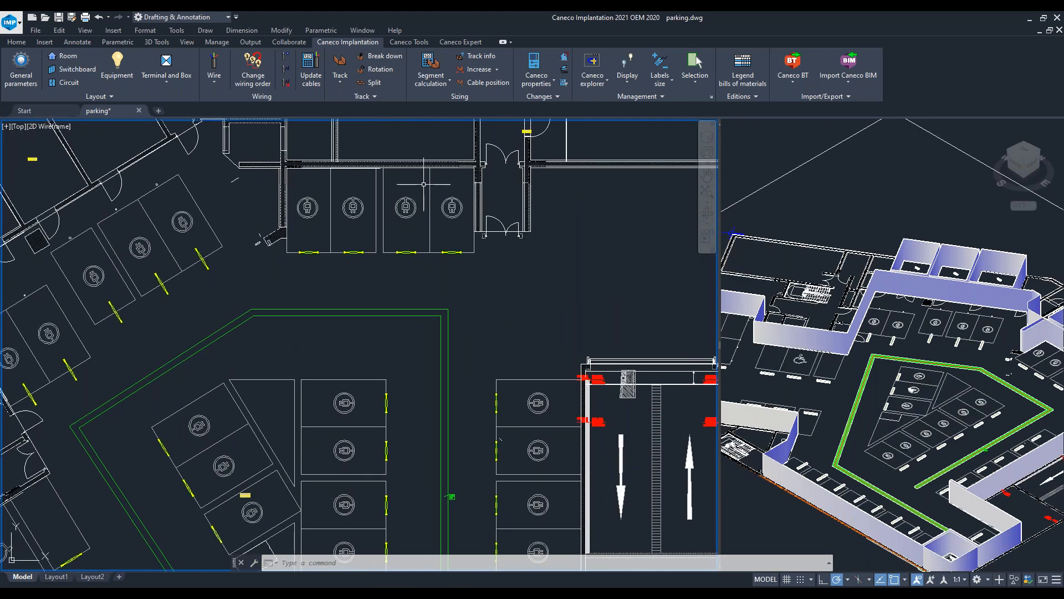
scroll(538, 192, down, 4)
middle_drag(544, 227, 499, 251)
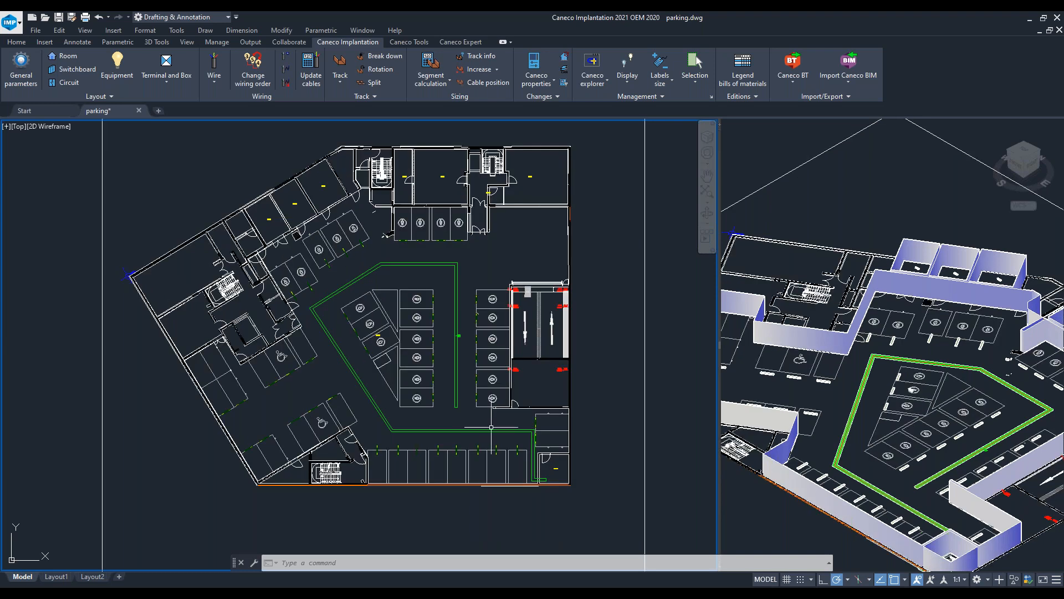
middle_drag(470, 422, 444, 422)
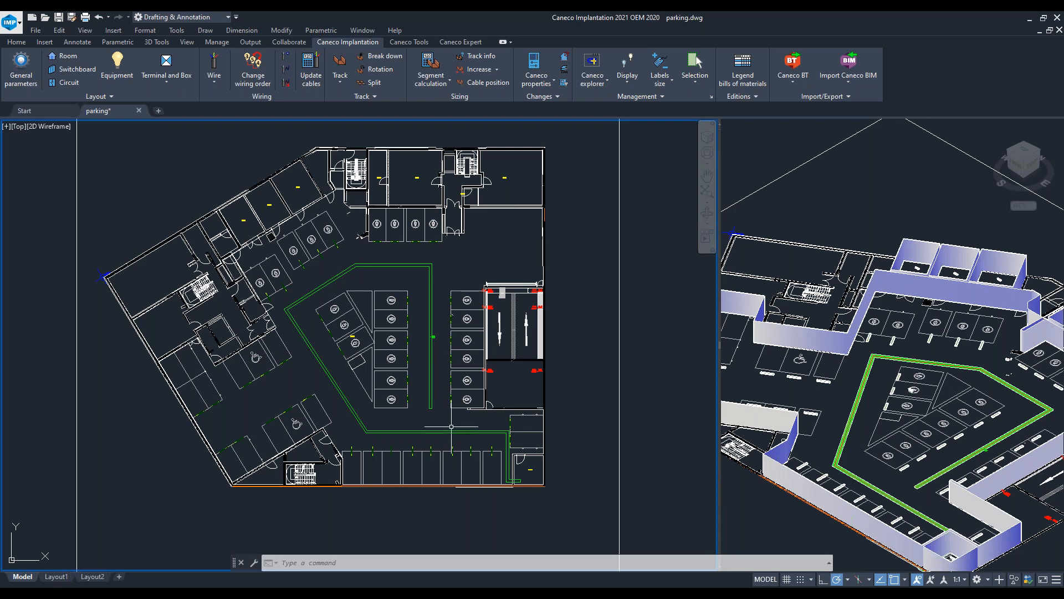
middle_drag(434, 428, 423, 421)
middle_drag(480, 440, 449, 430)
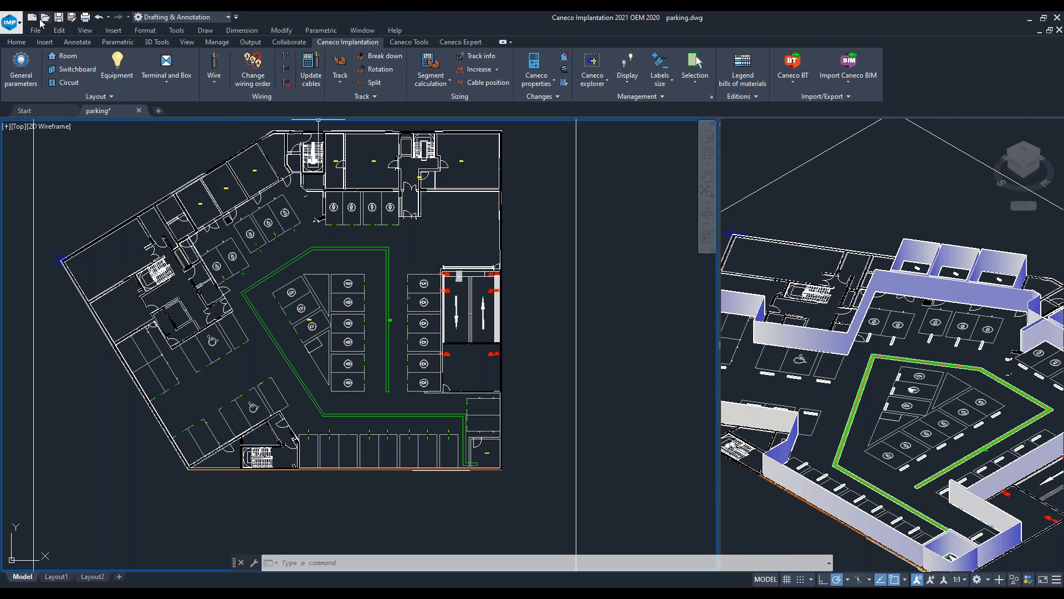
click(16, 42)
click(45, 43)
click(77, 42)
click(113, 42)
click(157, 42)
click(188, 42)
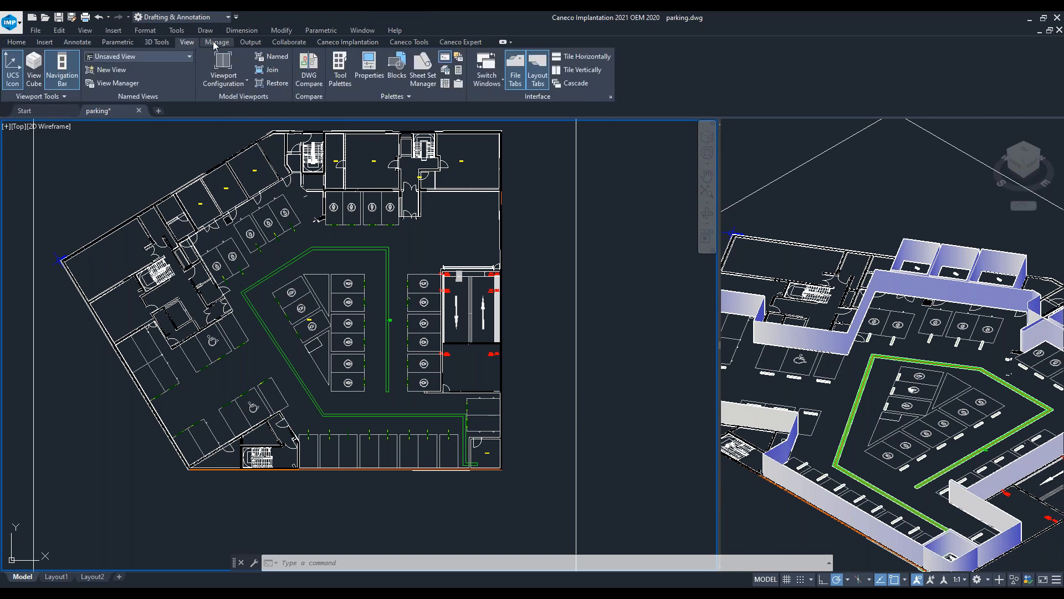
click(216, 42)
click(251, 43)
click(289, 43)
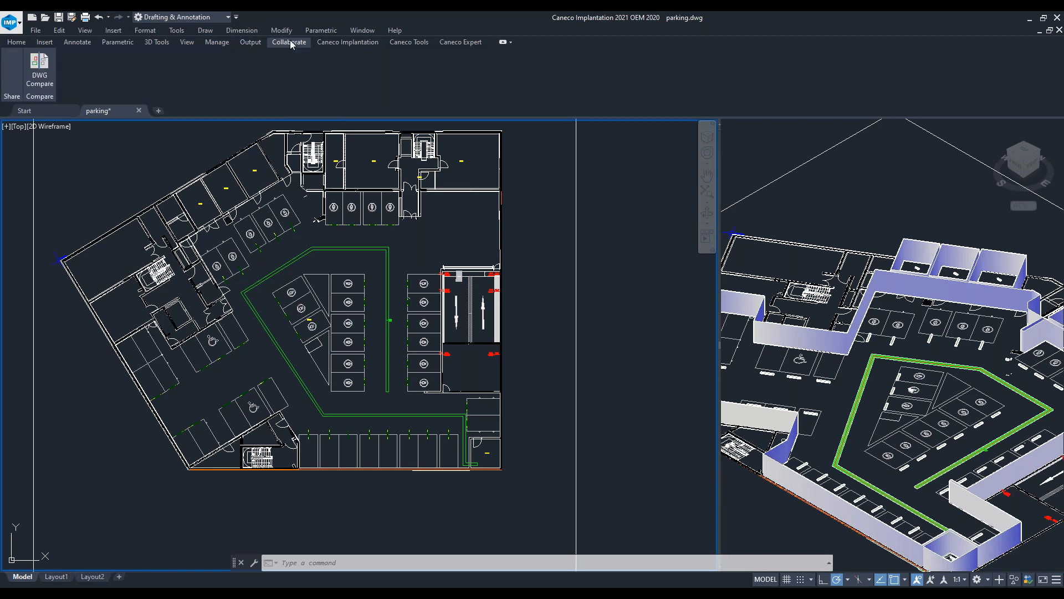
click(347, 42)
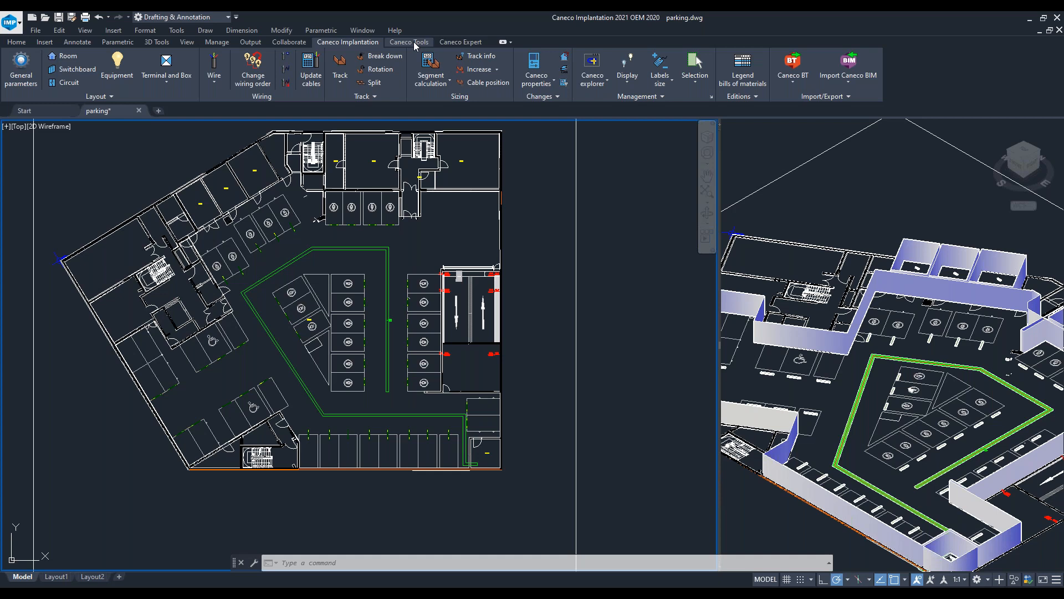
- Create a new distribution UV001 with the PANEL5.DWG symbol and place it in the small room at the plan's lower-right corner
middle_drag(399, 278, 372, 299)
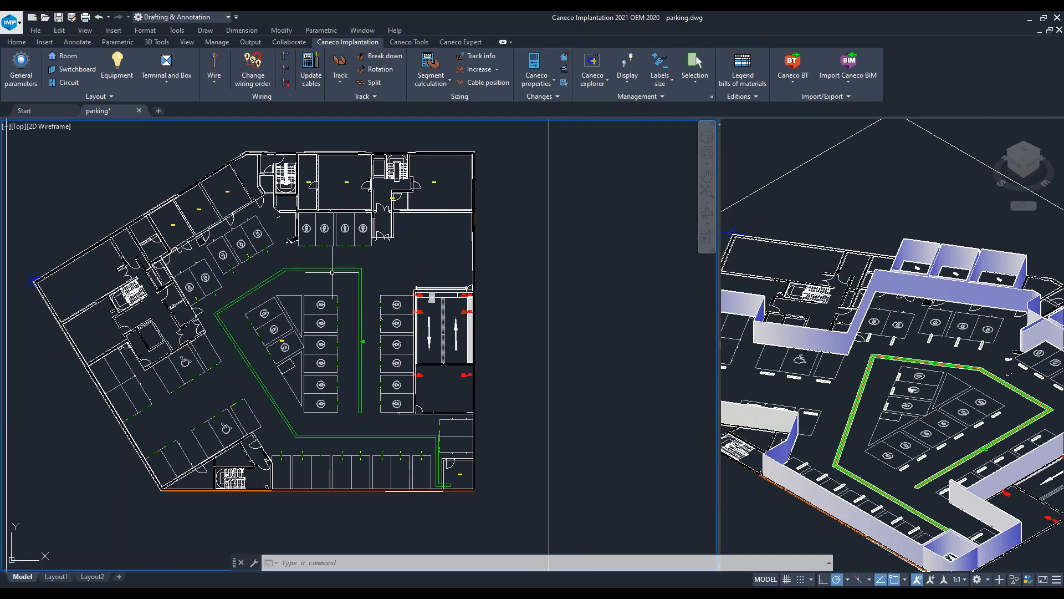
click(77, 68)
double_click(436, 146)
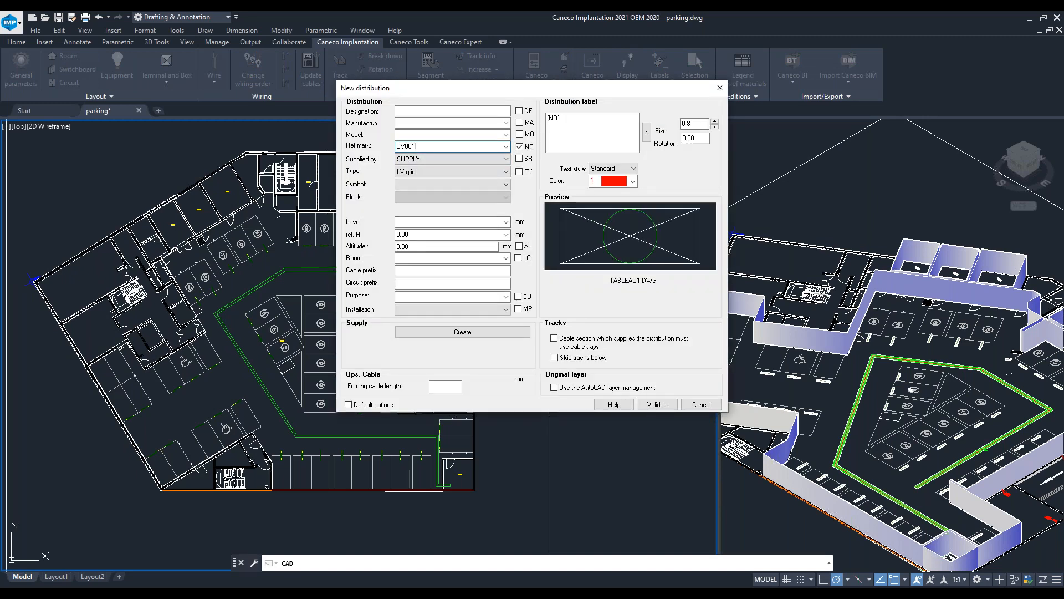
click(454, 184)
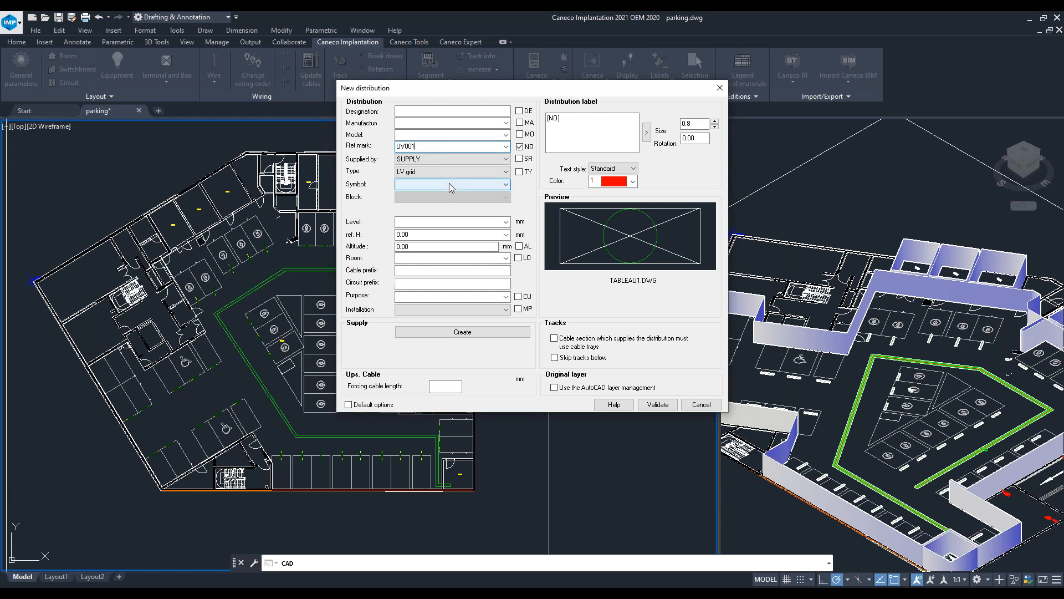
click(449, 231)
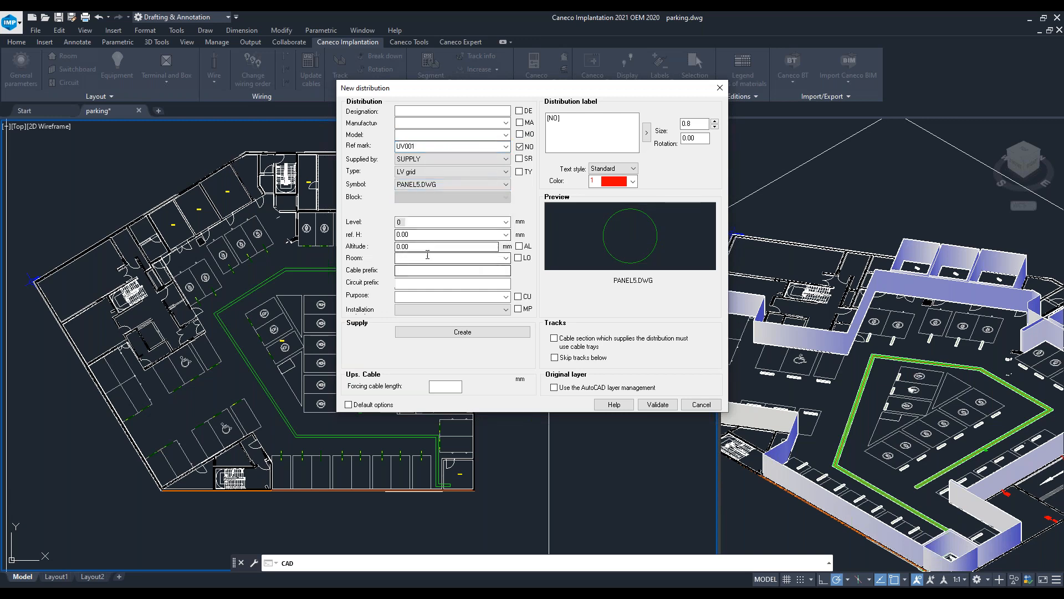
click(657, 404)
scroll(453, 482, up, 5)
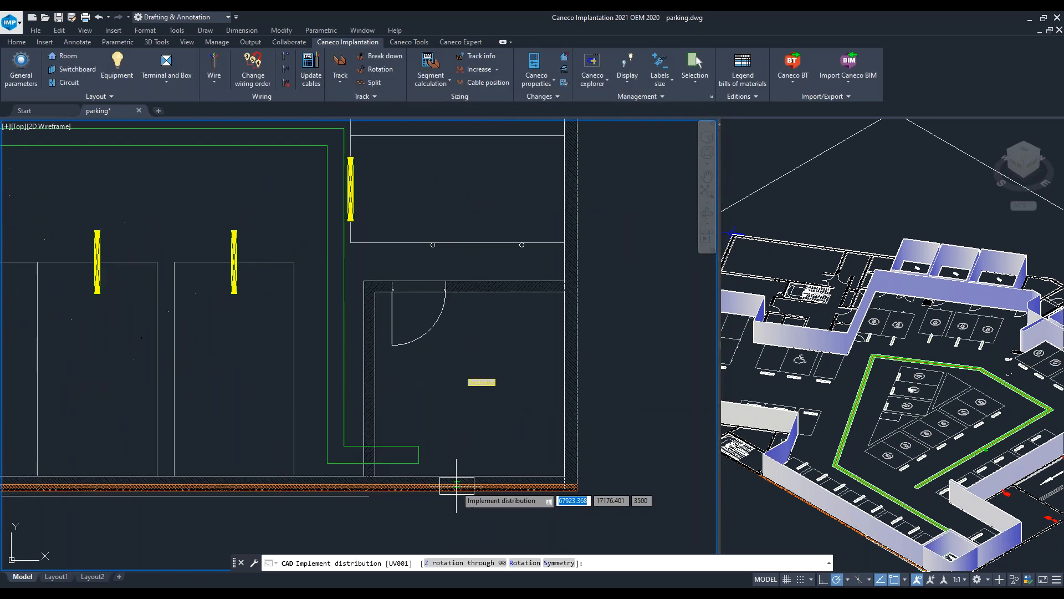
click(441, 456)
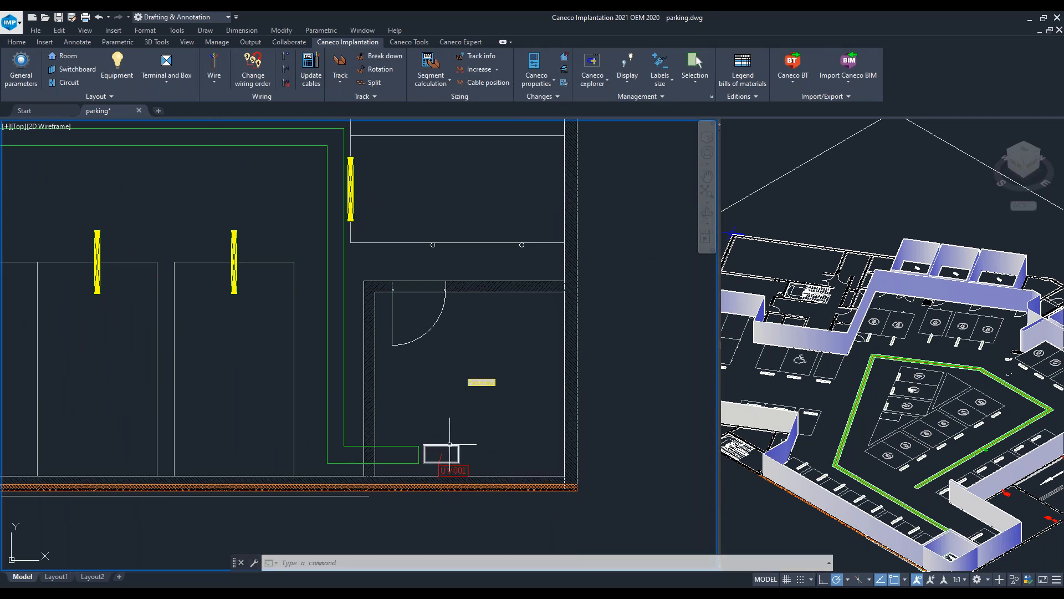
- Start a new circuit on distribution UV001 and assign it the EVCS 3P circuit style
scroll(262, 268, down, 8)
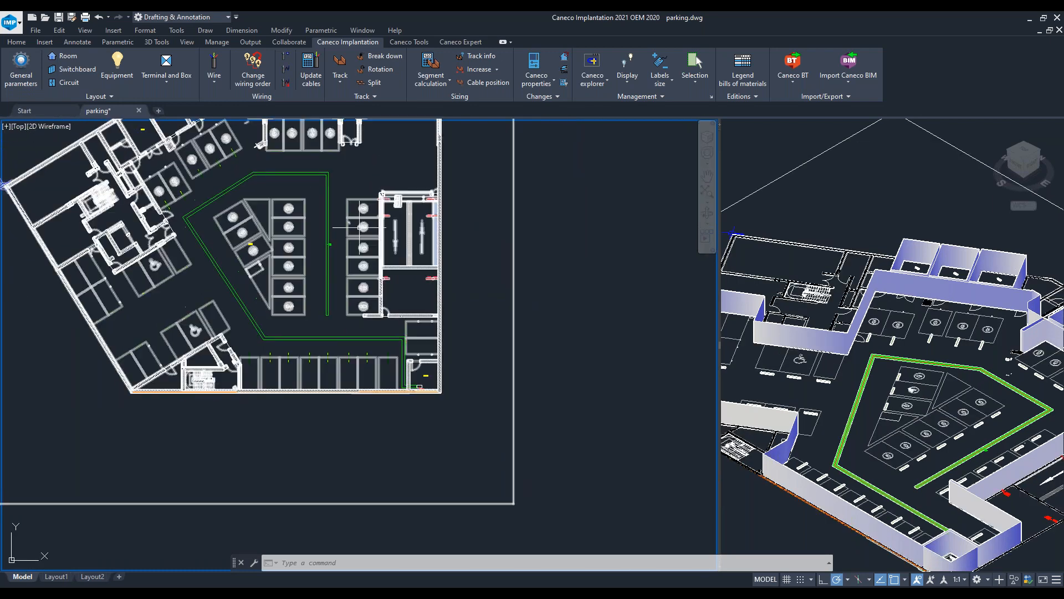
middle_drag(365, 168, 345, 234)
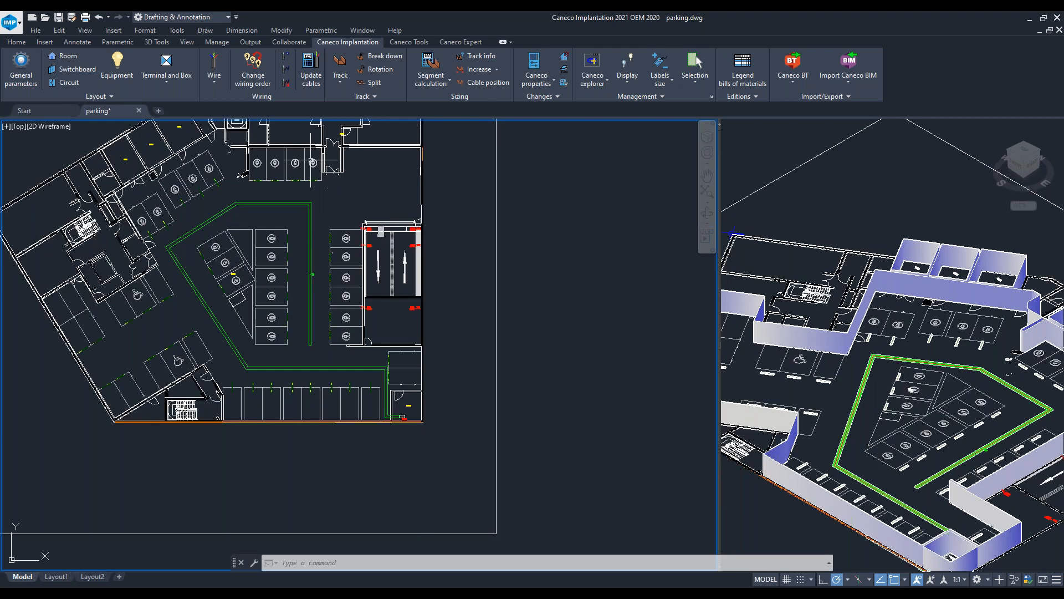
middle_drag(362, 212, 399, 199)
scroll(446, 390, up, 3)
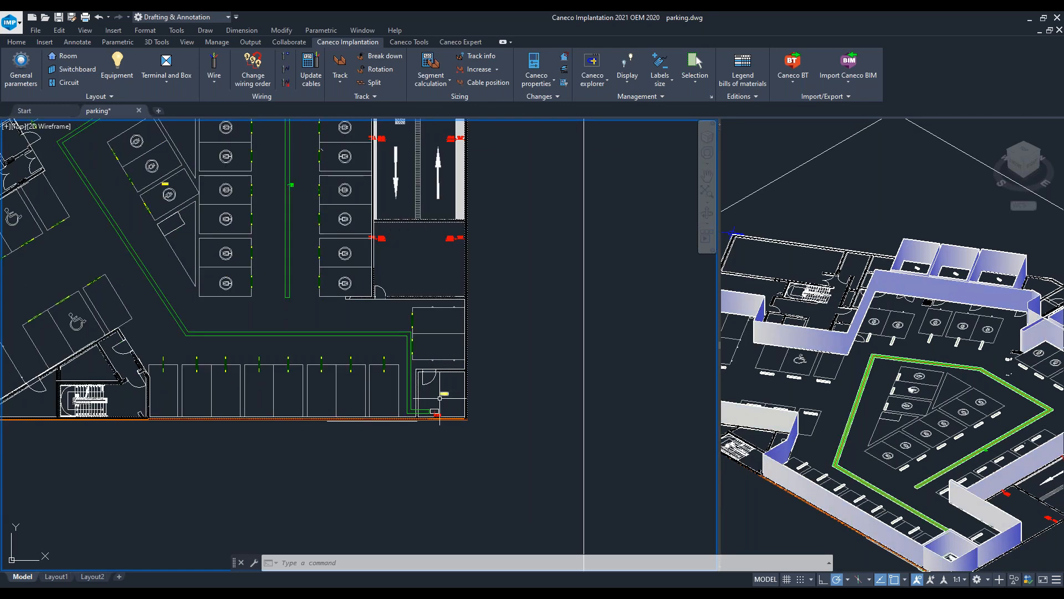
click(69, 84)
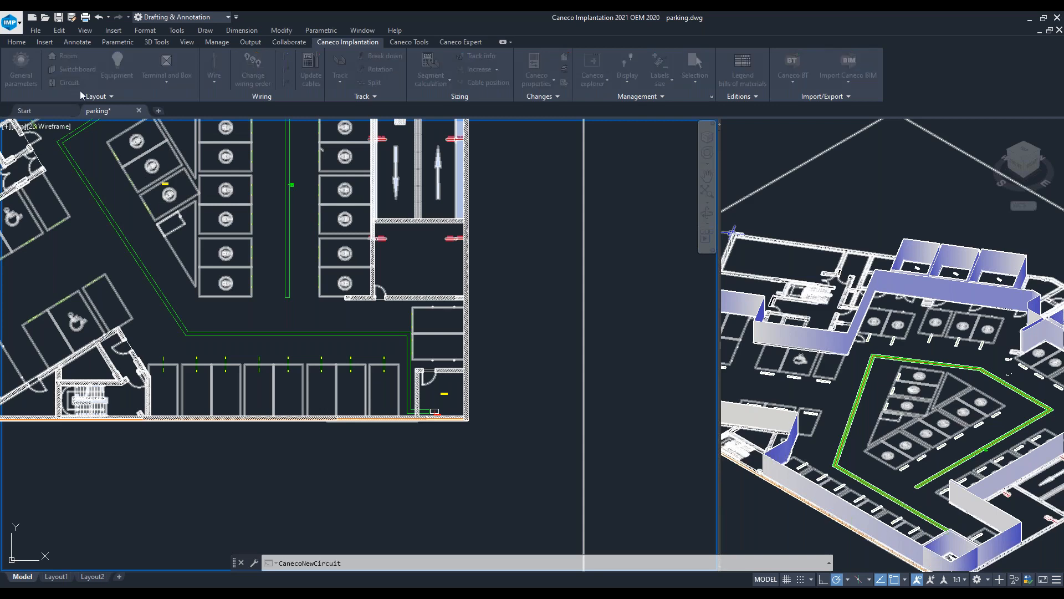
click(431, 187)
scroll(358, 341, down, 6)
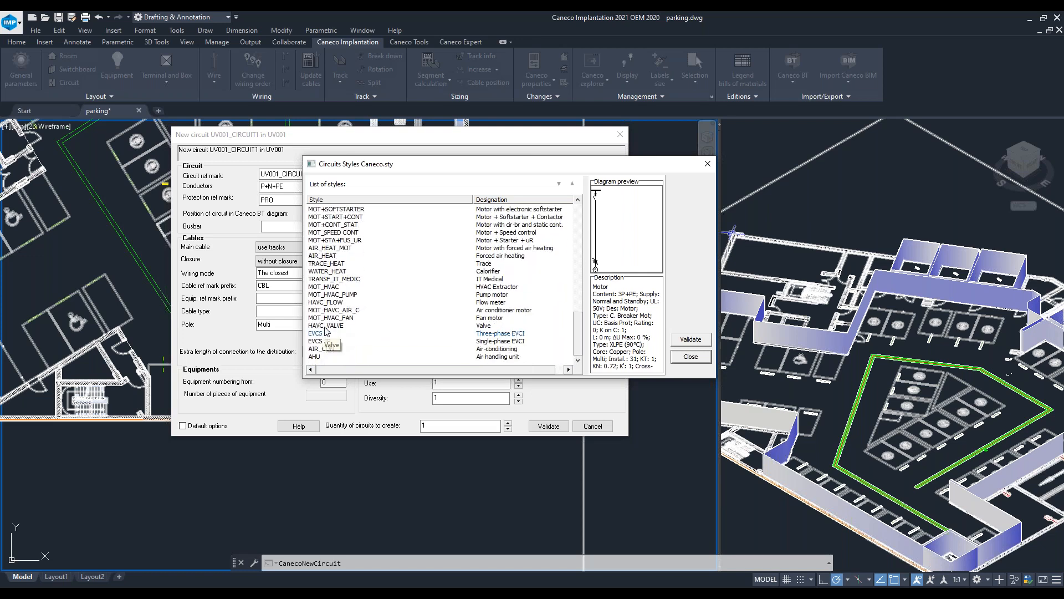
click(320, 336)
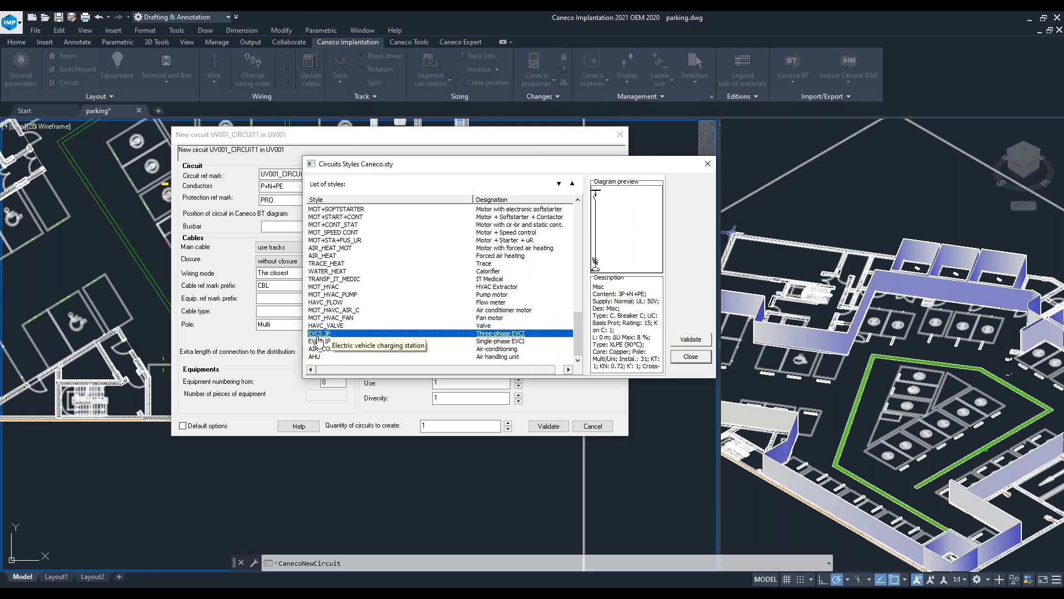
click(691, 339)
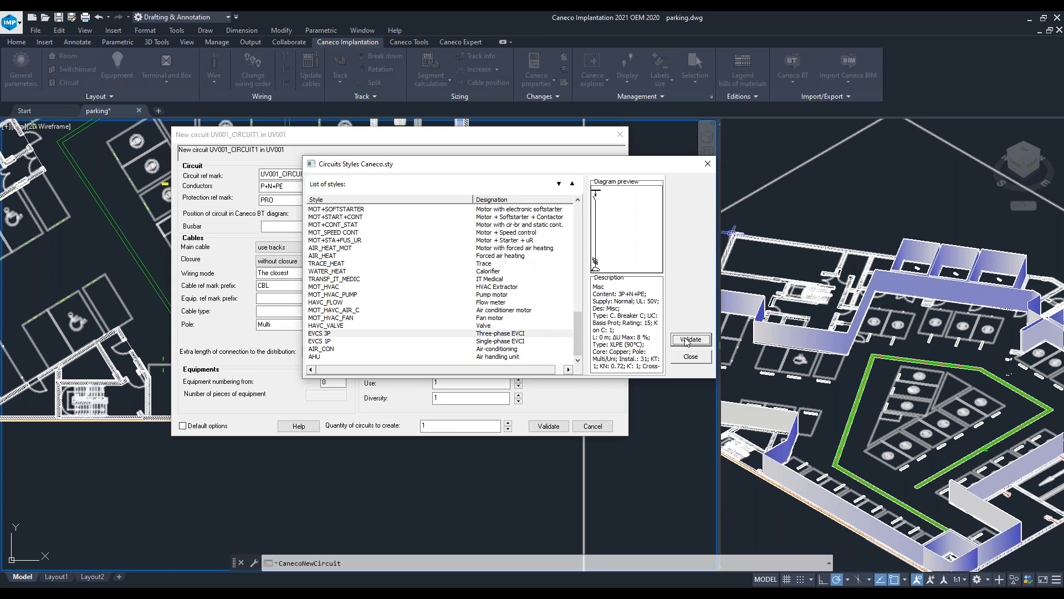
- Set the circuit ref mark to UV001_F101 and create 24 circuits
click(305, 173)
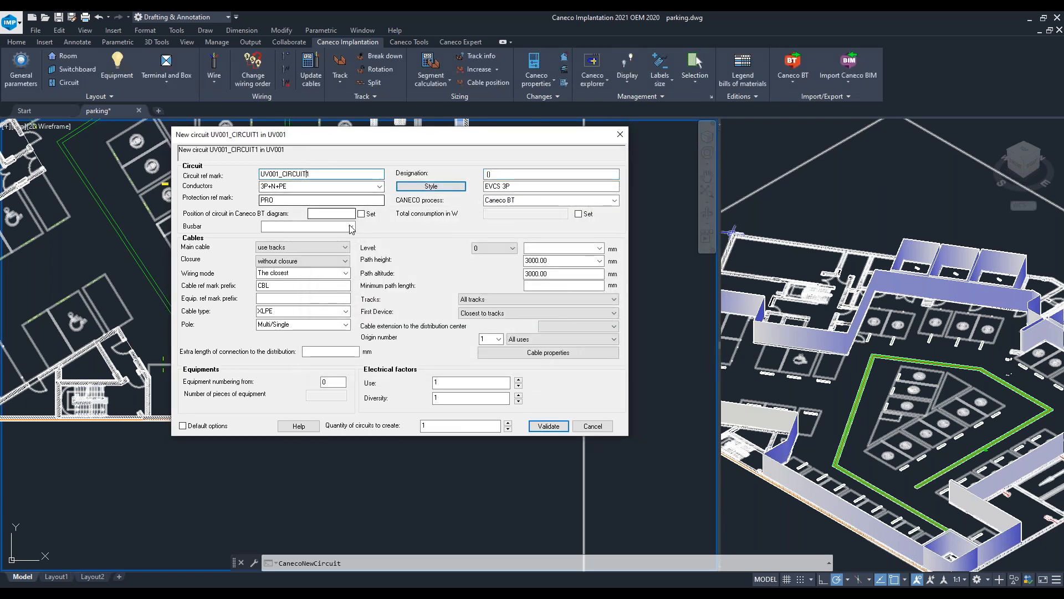
key(BackSpace)
key(BackSpace)
key(BackSpace)
key(BackSpace)
key(BackSpace)
key(BackSpace)
key(BackSpace)
text(F)
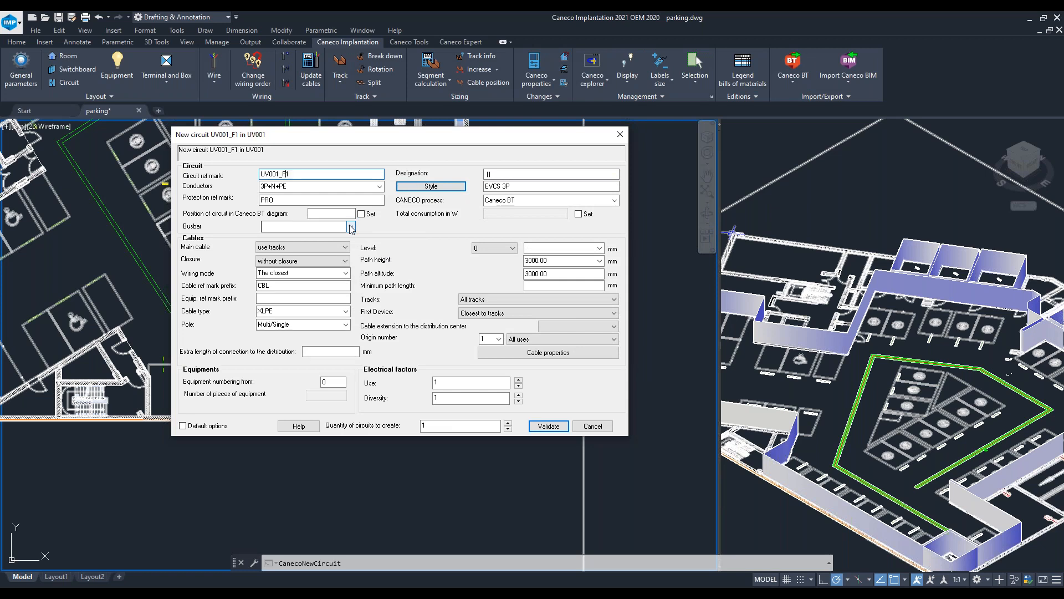
text(101)
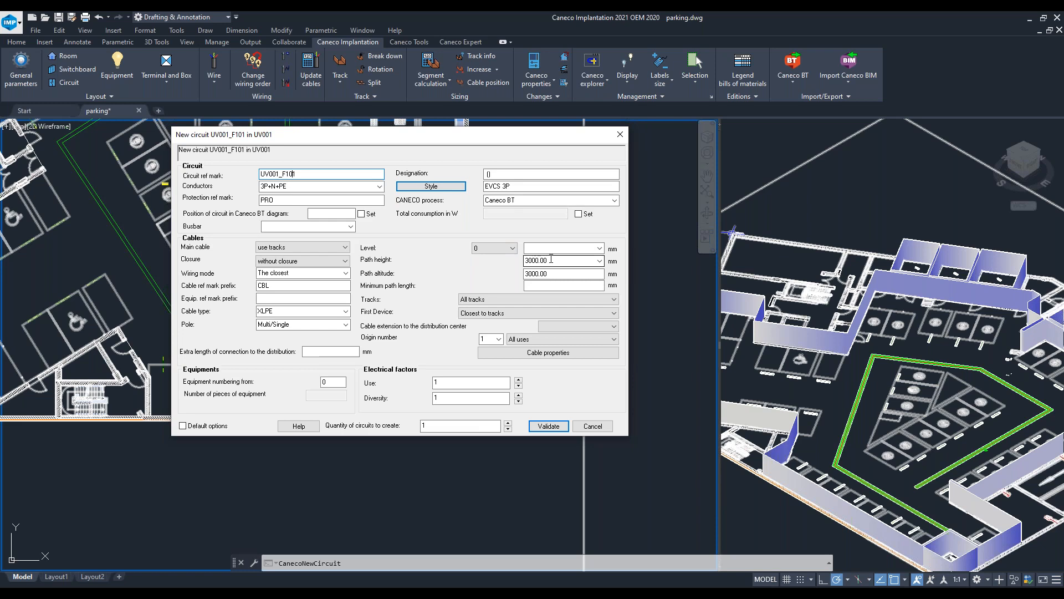
drag(456, 429, 378, 431)
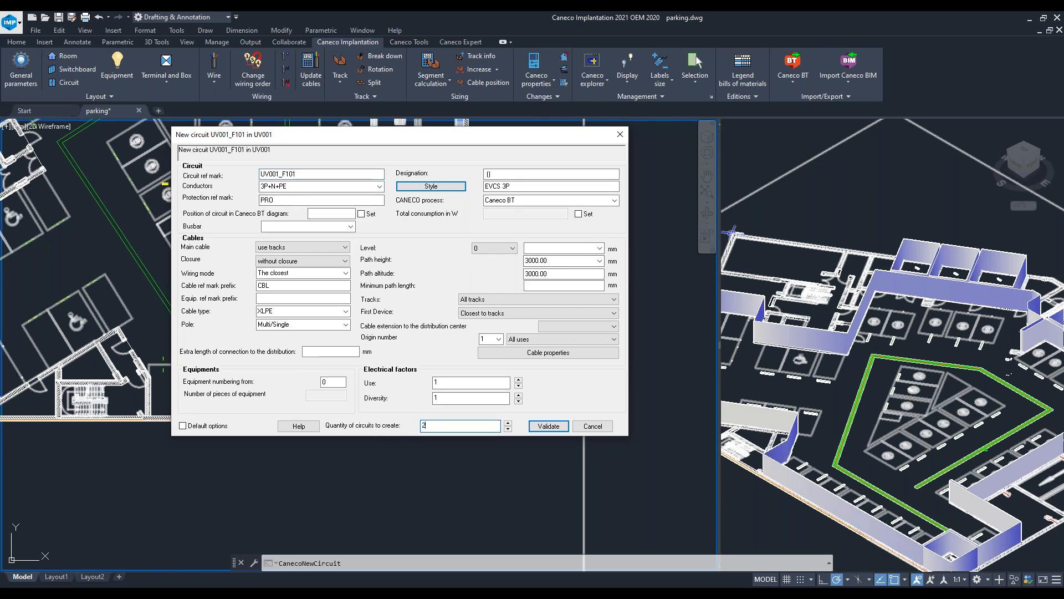
click(548, 426)
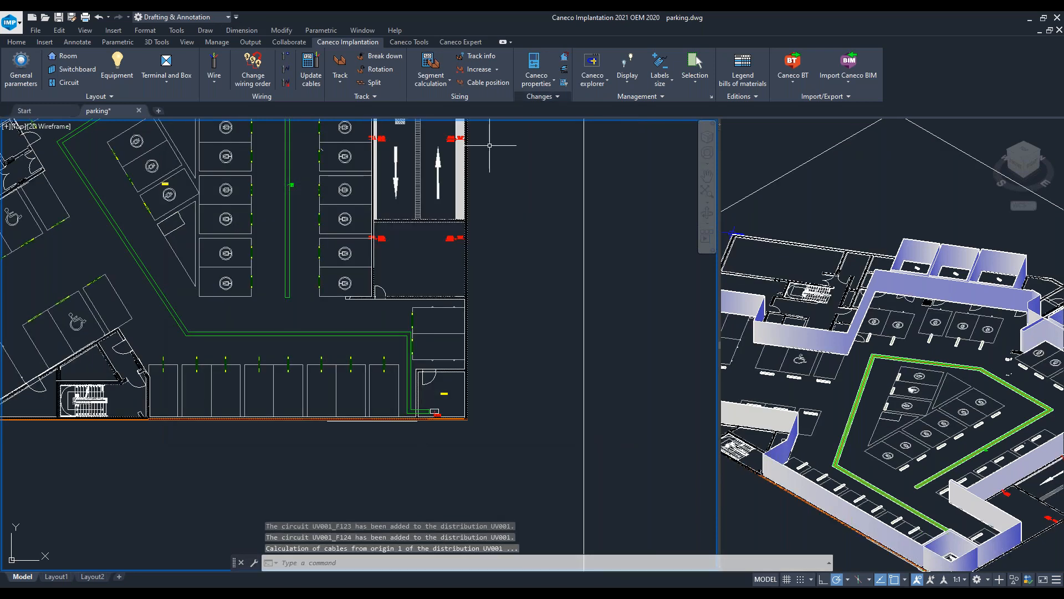
key(Escape)
- Open the Caneco explorer and resize it to review the circuits of distribution UV001
mouse_move(359, 222)
middle_down()
mouse_move(411, 316)
mouse_move(414, 299)
middle_up()
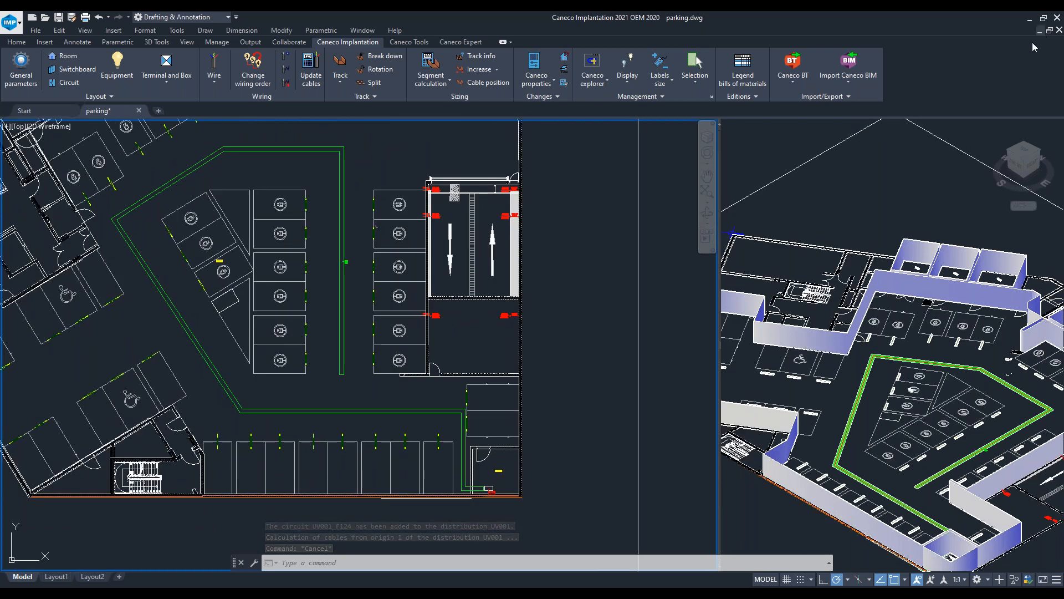
click(592, 61)
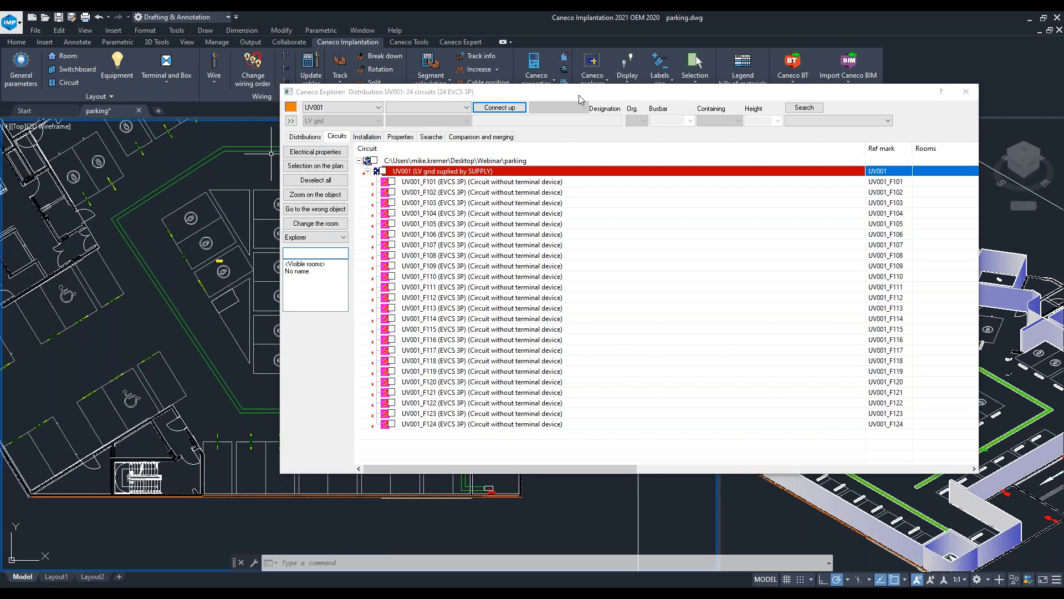
drag(604, 100, 668, 126)
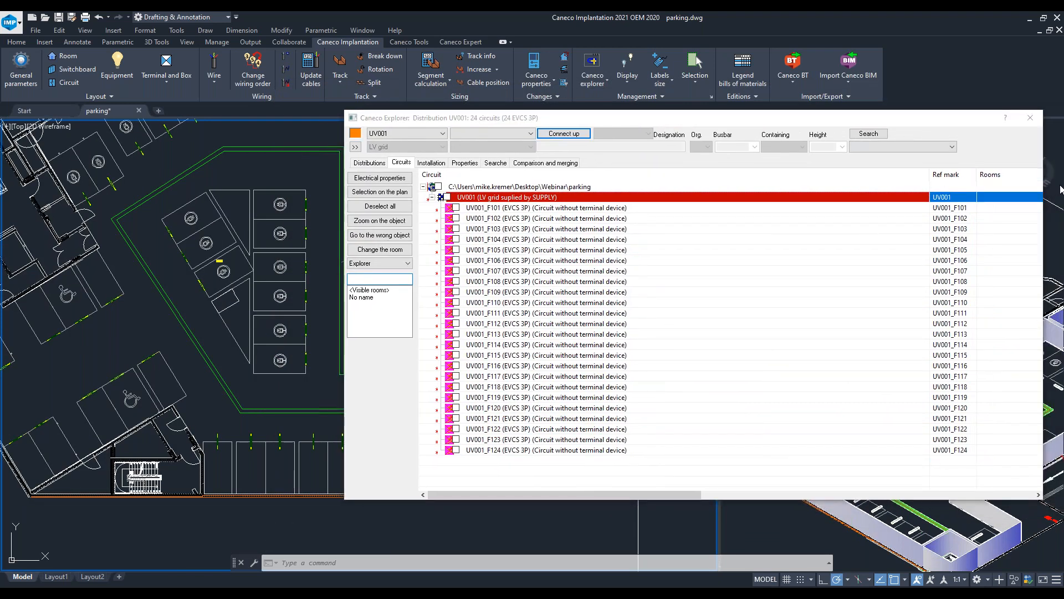
drag(1044, 183, 702, 183)
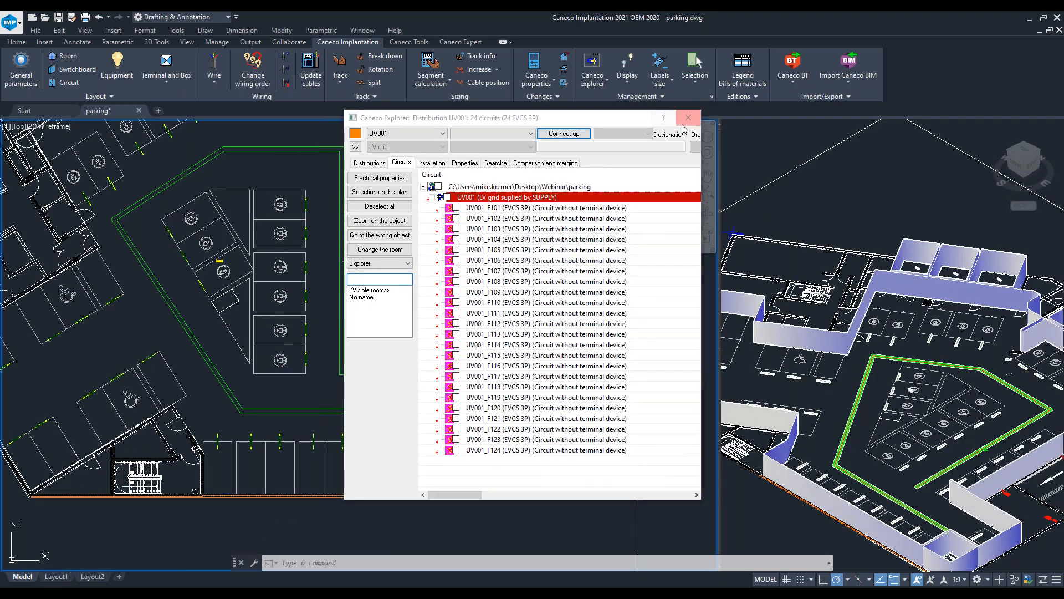
- Move the Caneco explorer aside and open the Equipments palette
drag(612, 123, 767, 144)
drag(972, 143, 949, 139)
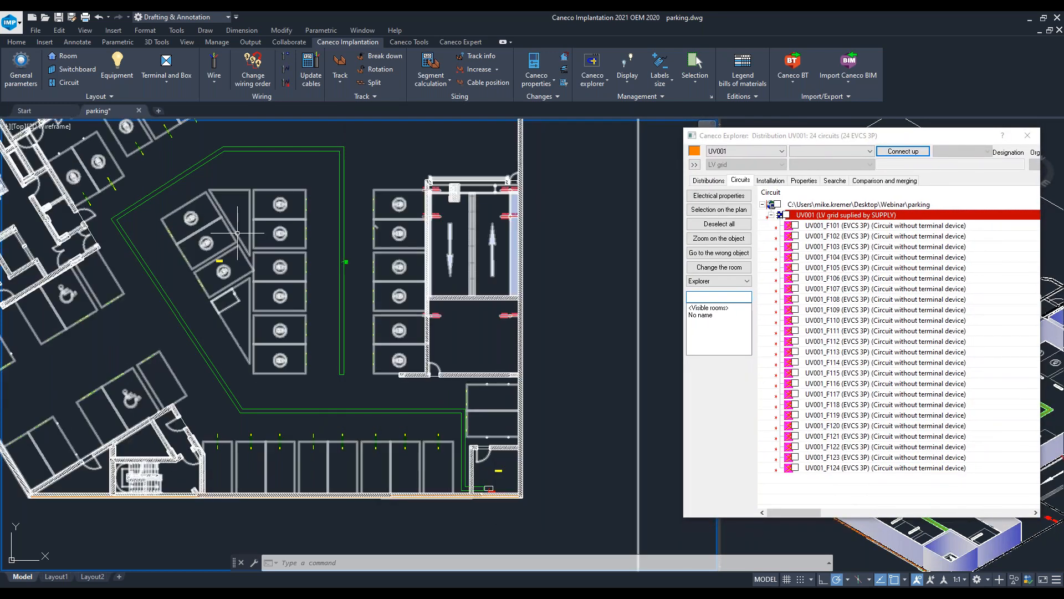
click(117, 67)
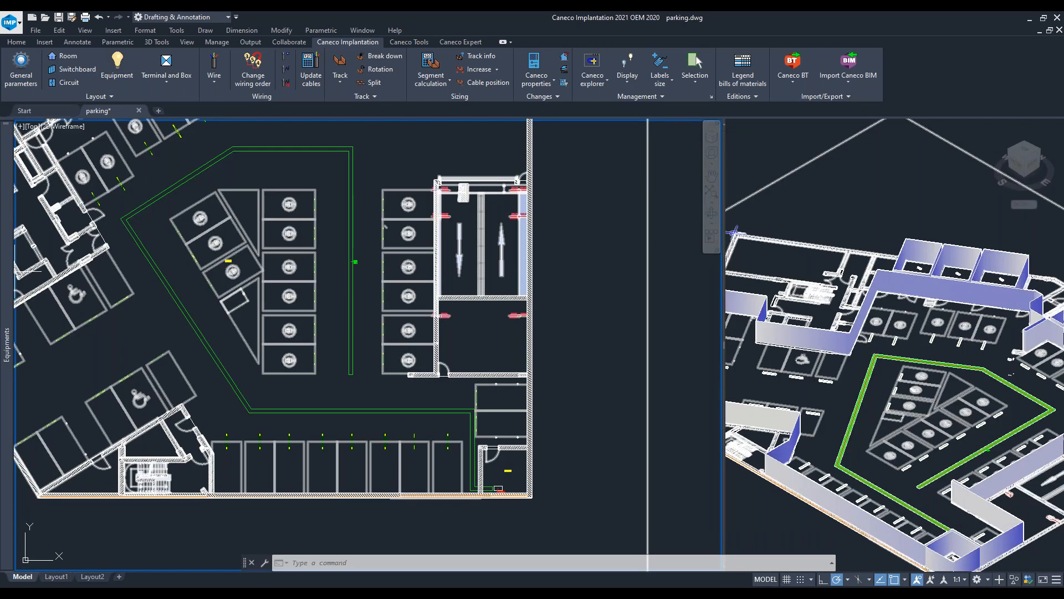
mouse_move(7, 338)
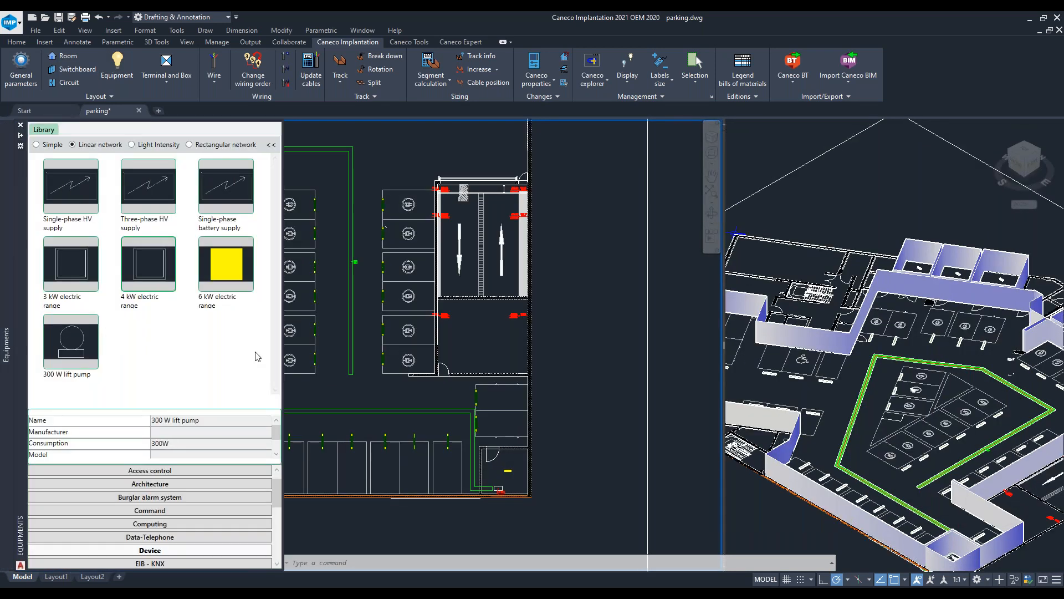
click(152, 282)
double_click(148, 266)
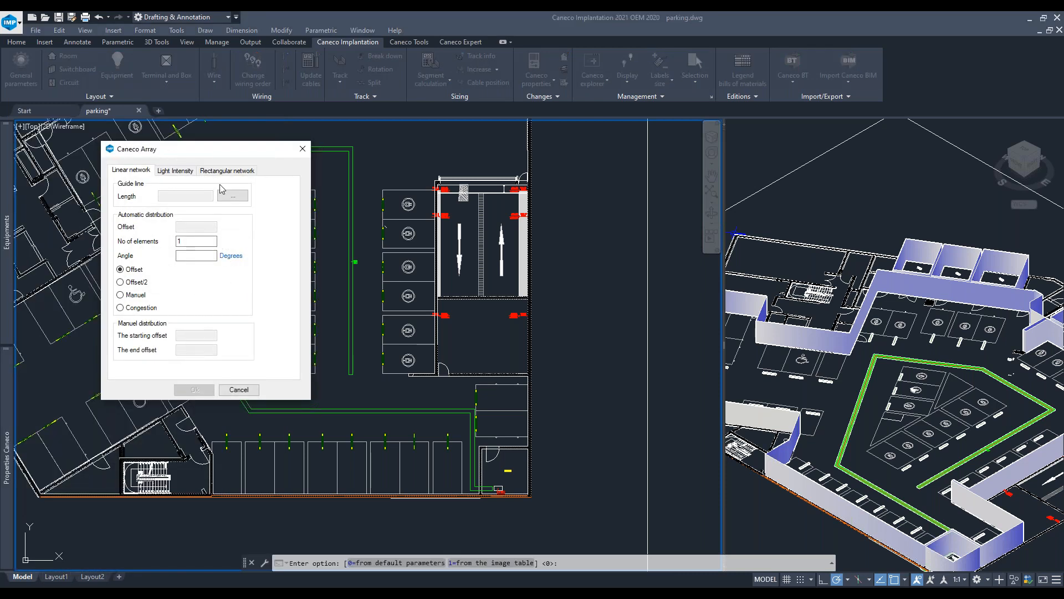
click(302, 150)
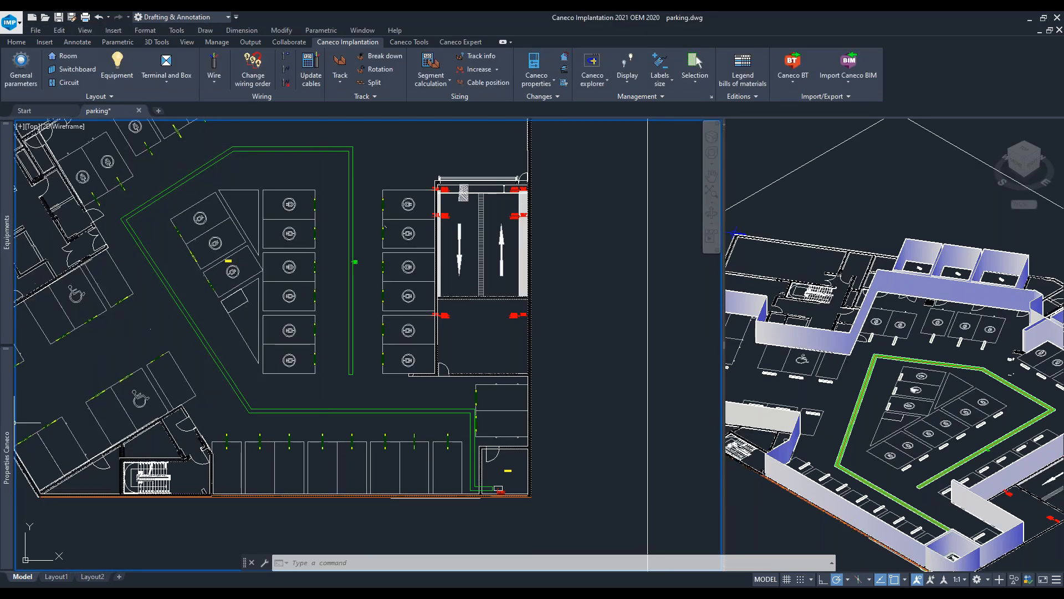
- Try to insert a single electric range symbol beside the parking bays in Simple mode
mouse_move(9, 410)
mouse_move(10, 254)
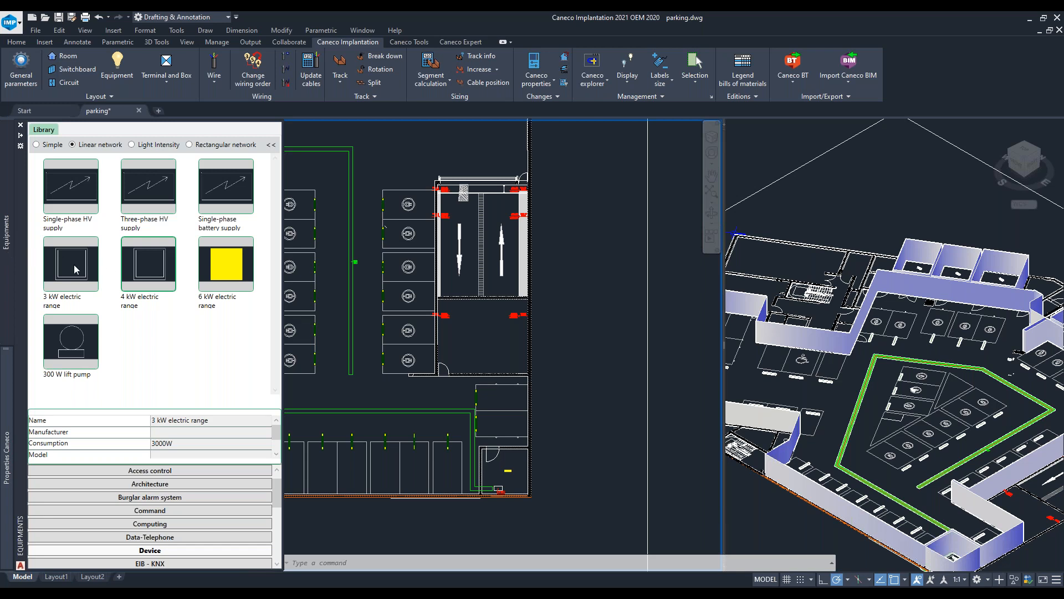
click(48, 144)
click(149, 264)
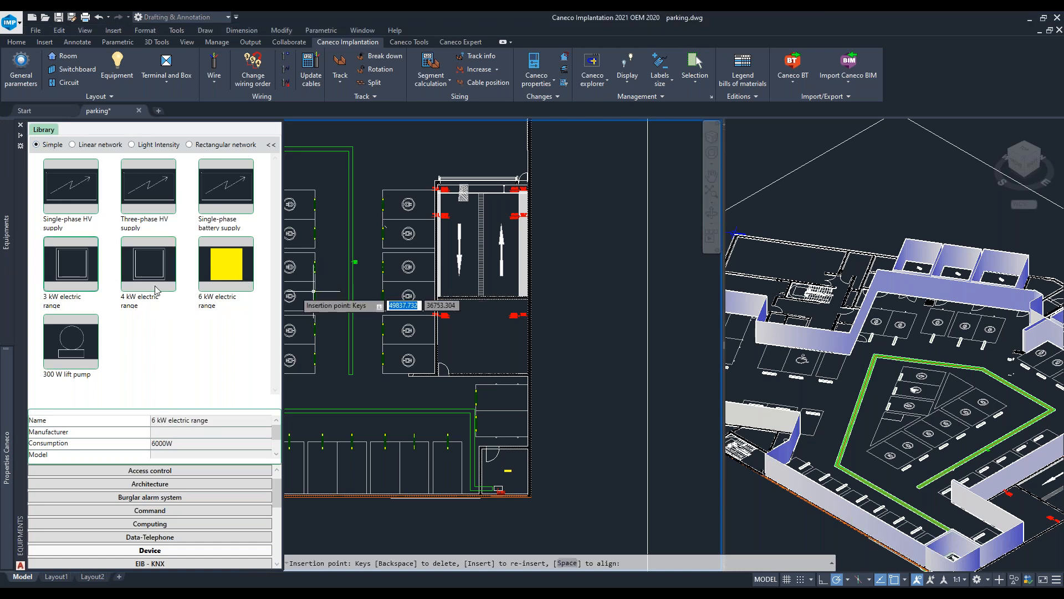
scroll(370, 335, up, 5)
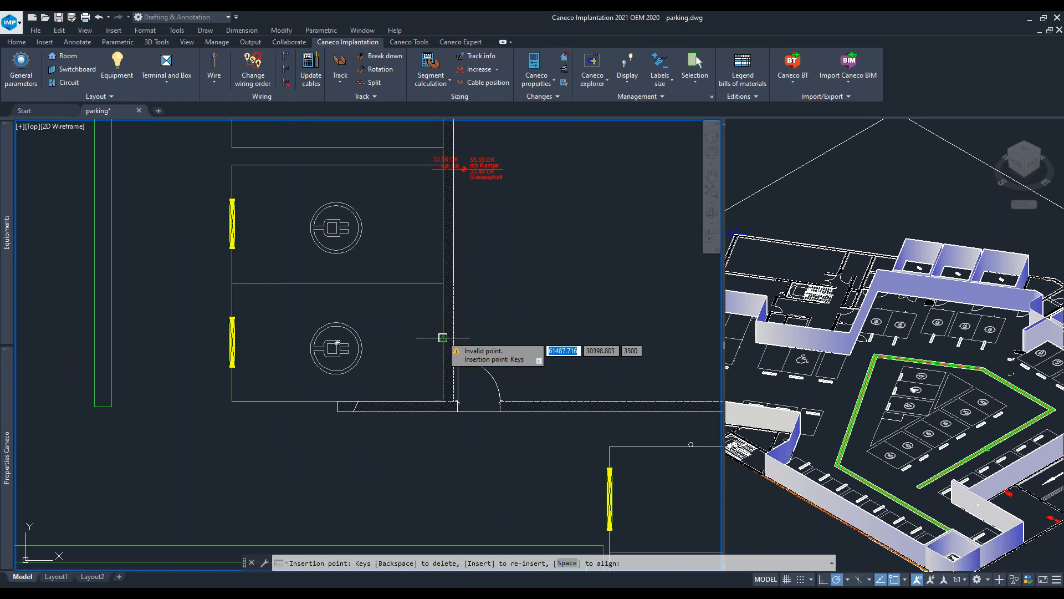
click(441, 337)
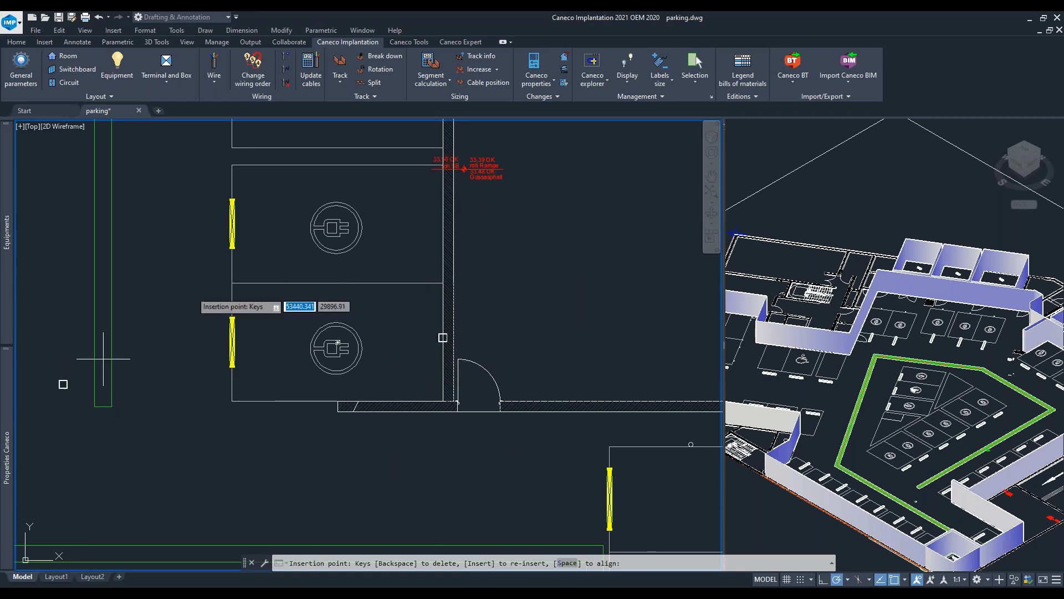
click(443, 223)
middle_drag(443, 223, 423, 444)
middle_drag(423, 248, 416, 424)
click(416, 365)
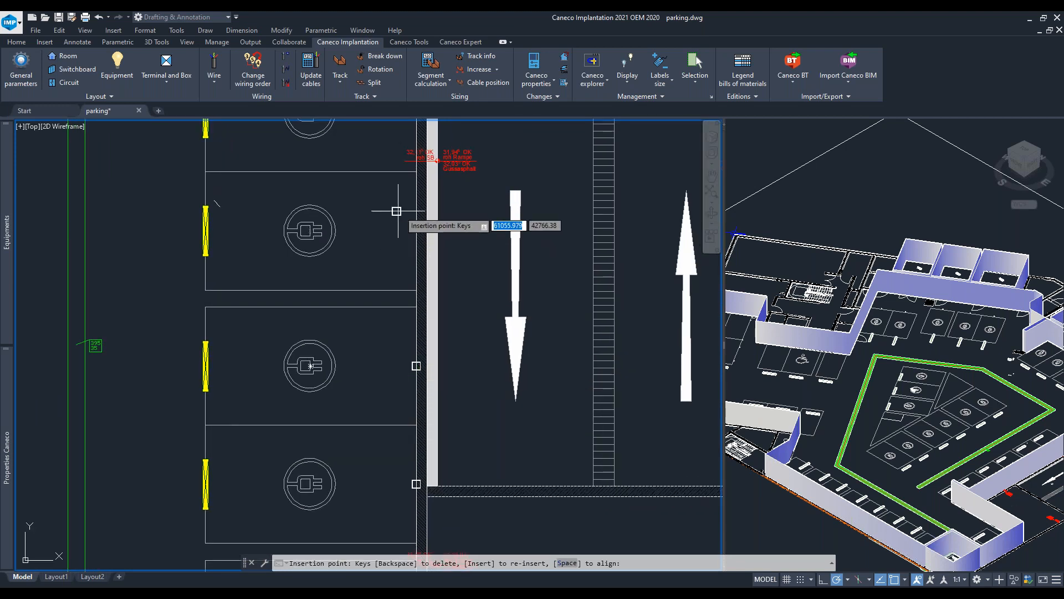
middle_drag(407, 221, 392, 416)
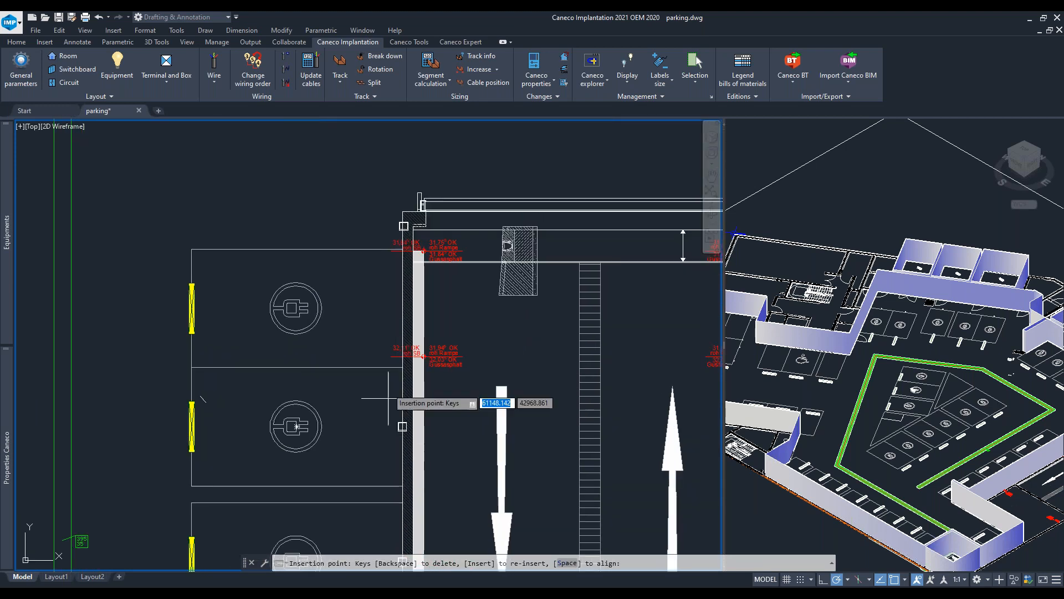
key(Escape)
scroll(289, 295, down, 4)
middle_drag(290, 295, 455, 208)
- Place a linear network of 6 4 kW electric ranges along the left vertical row of bays with Offset/2 distribution
mouse_move(8, 374)
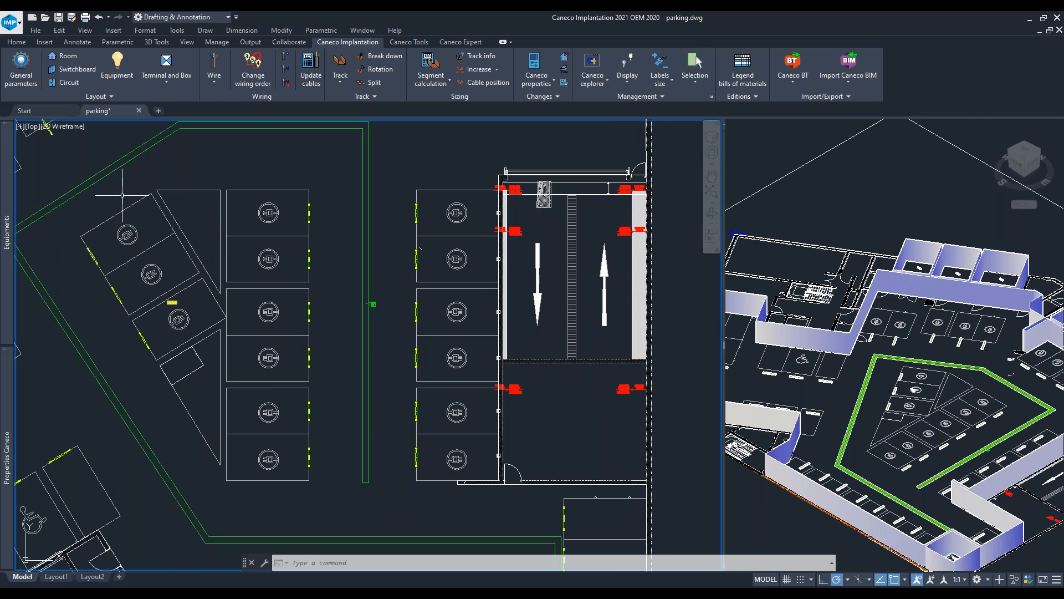
mouse_move(8, 235)
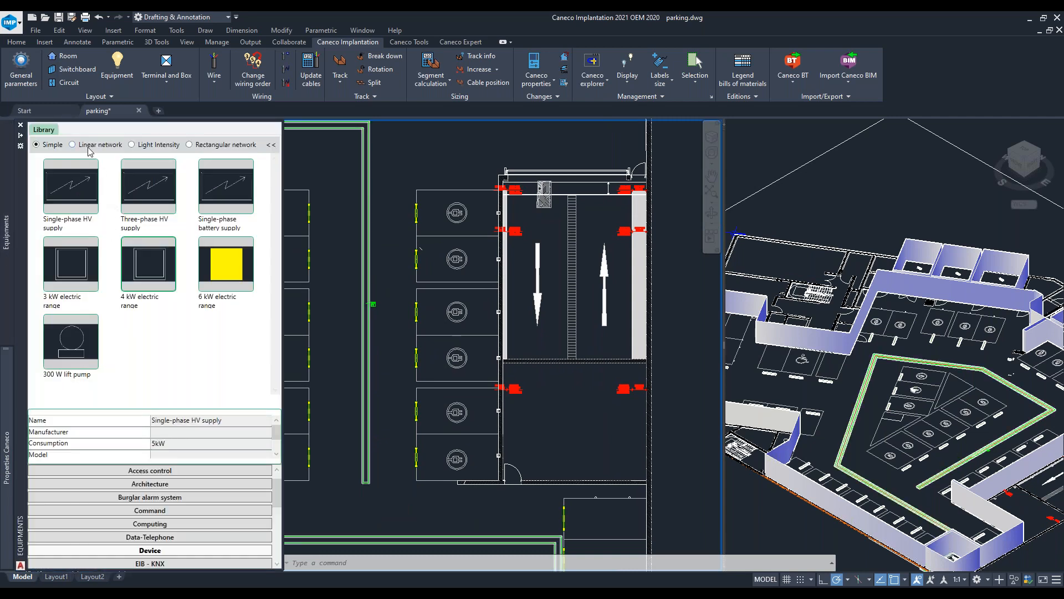
click(155, 270)
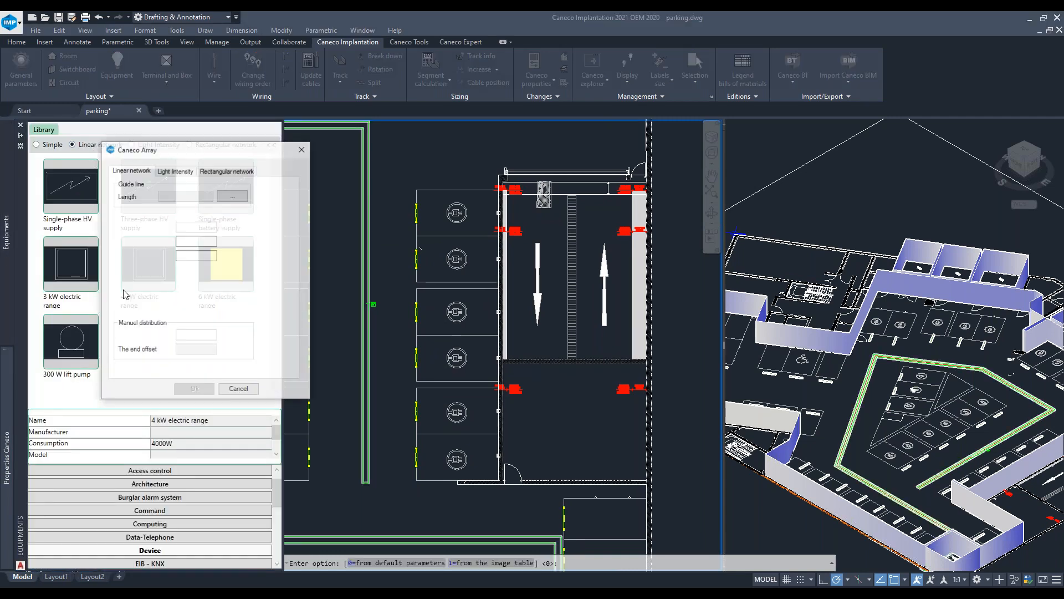
key(Return)
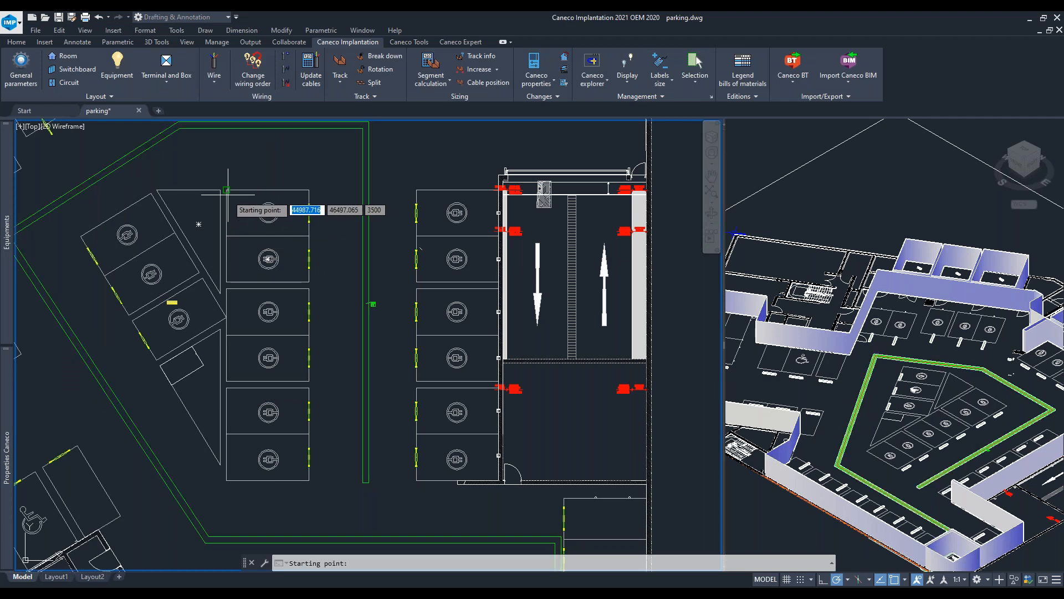
click(227, 190)
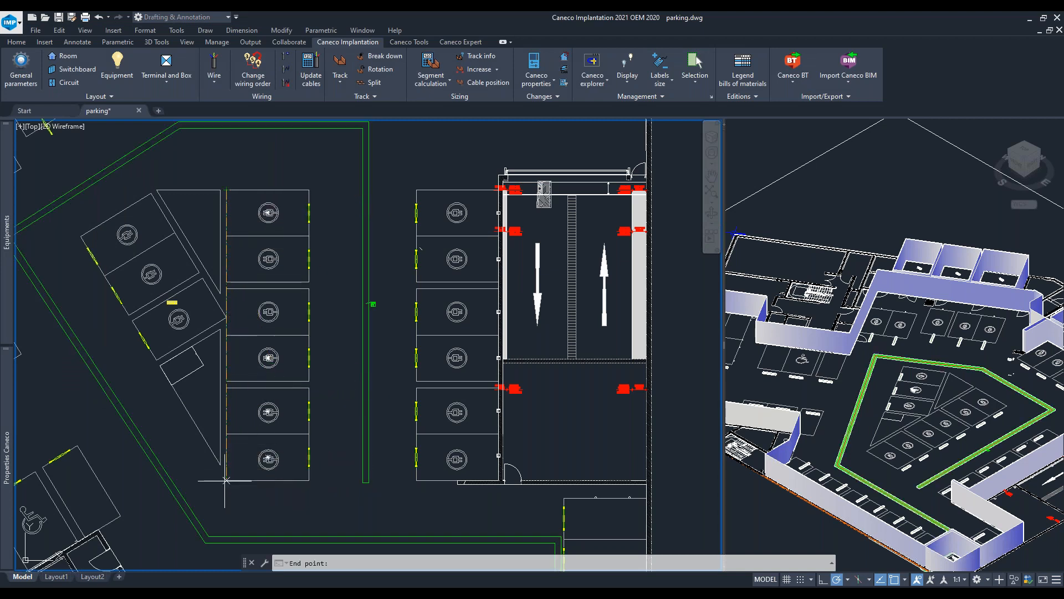
click(226, 480)
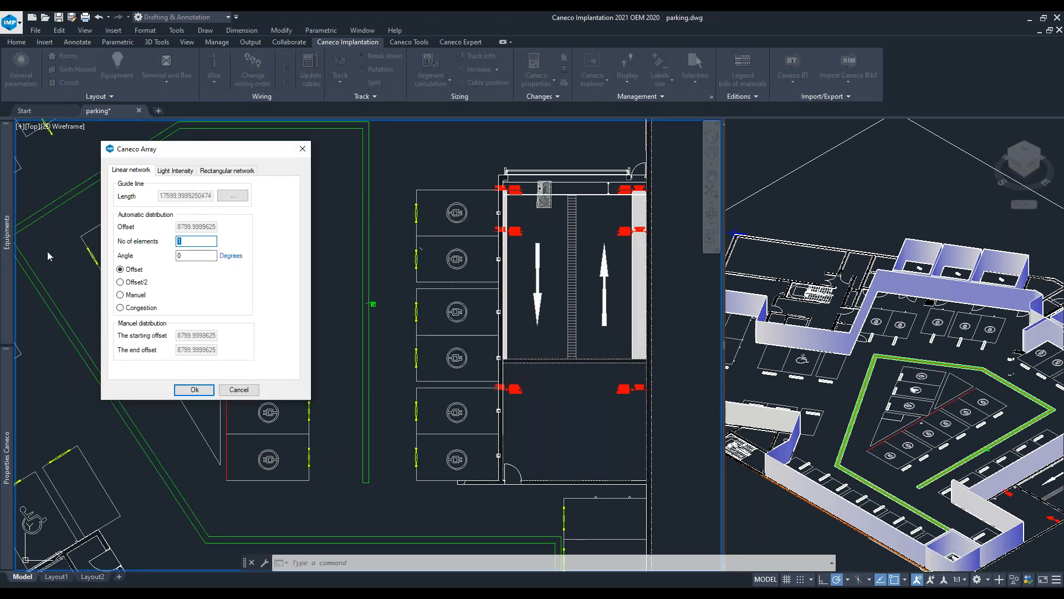
text(6)
drag(158, 146, 493, 141)
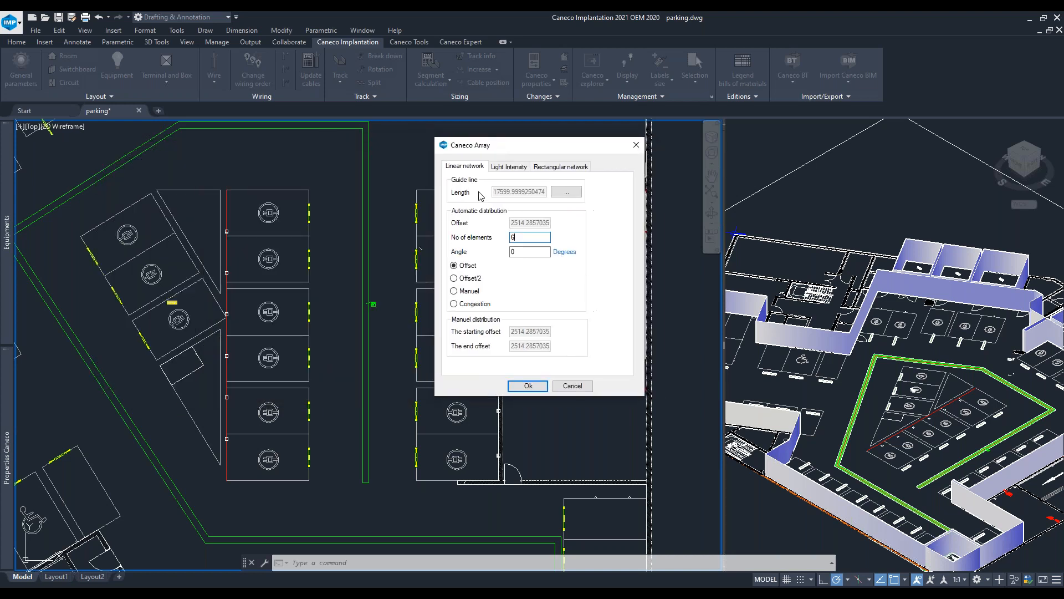
click(455, 279)
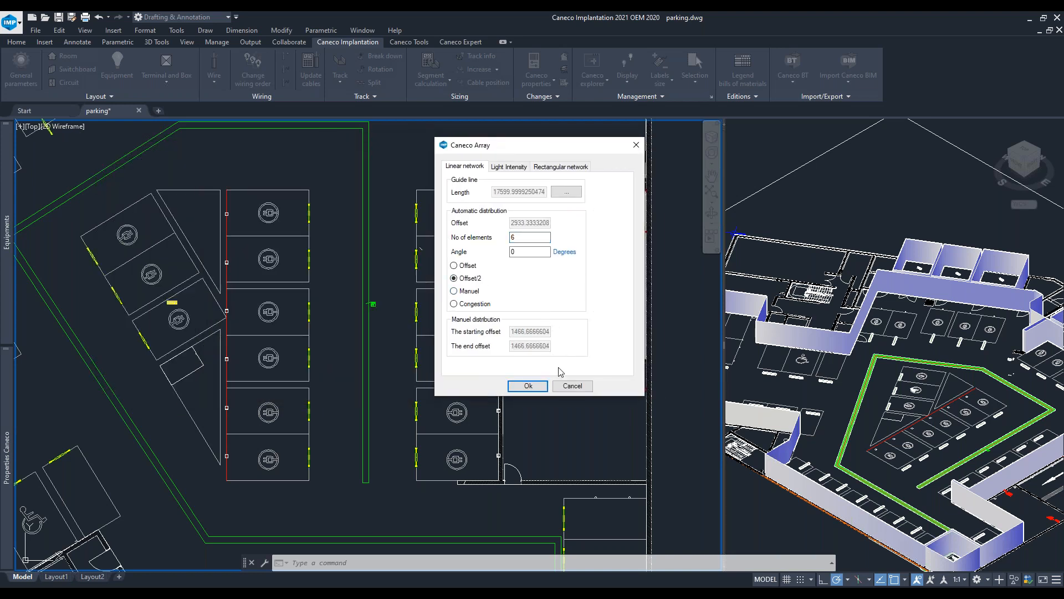
click(535, 390)
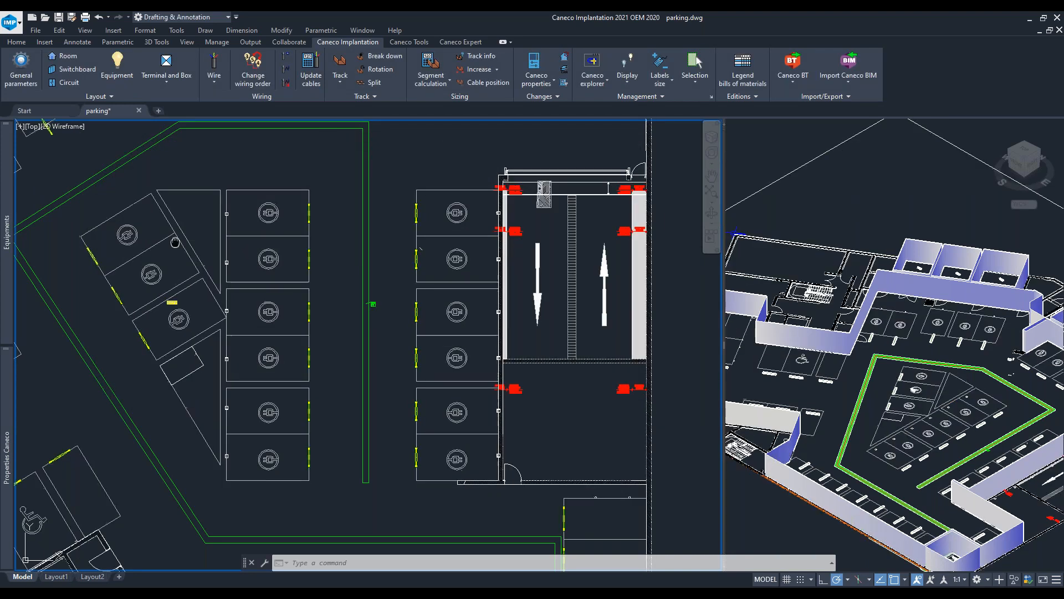
- Place a linear network of 3 4 kW electric ranges along the angled row of bays with Offset distribution
middle_drag(176, 244, 304, 252)
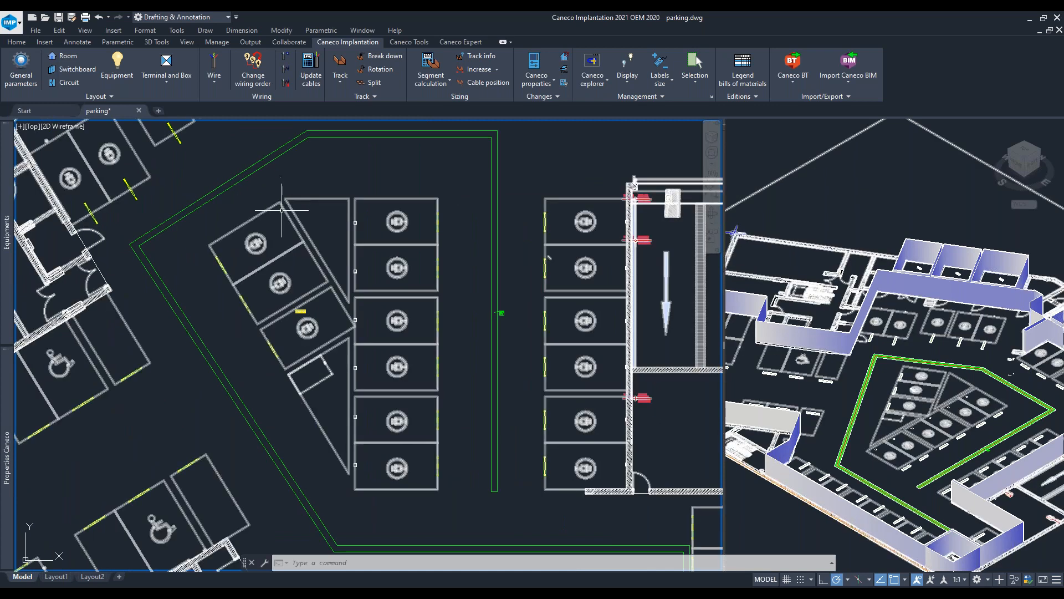
mouse_move(7, 455)
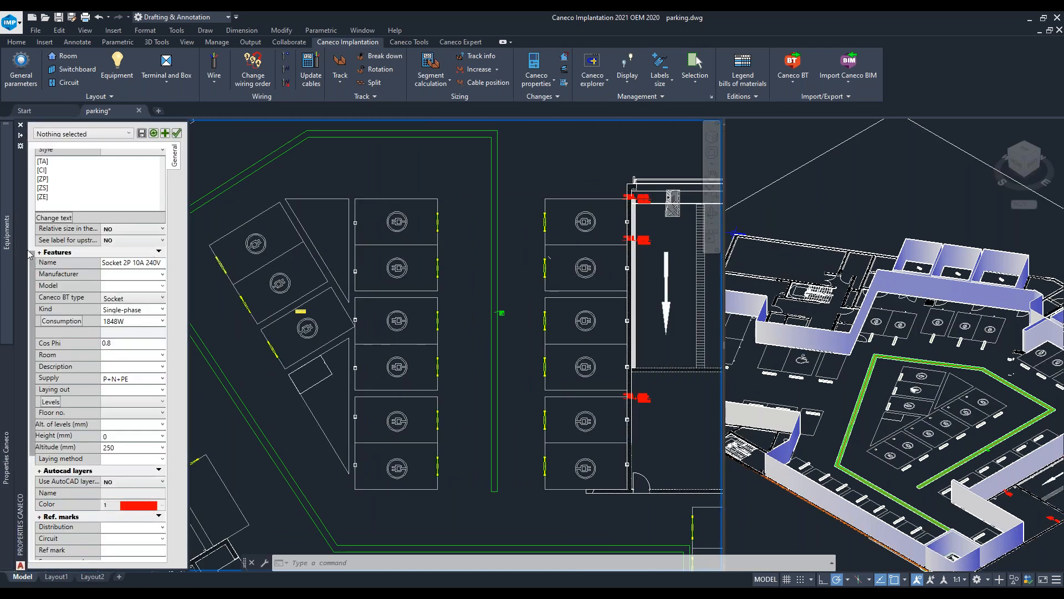
mouse_move(9, 272)
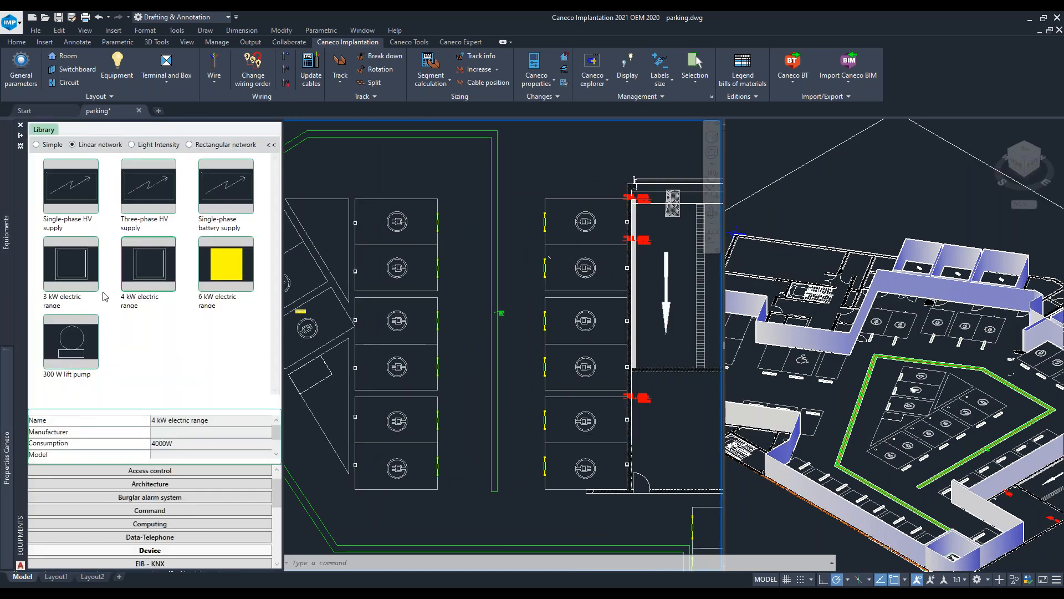
click(147, 242)
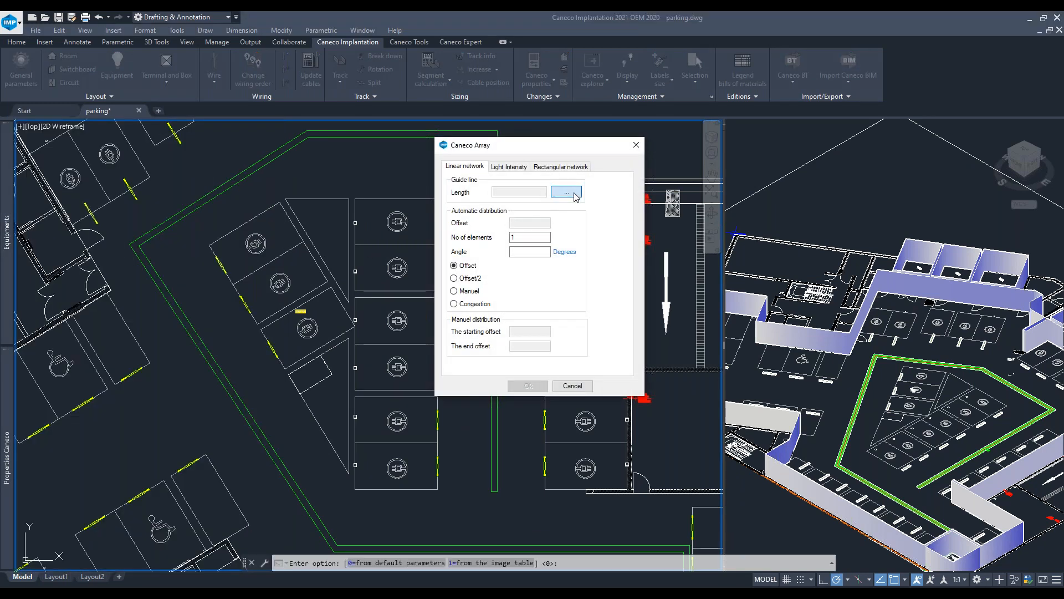
click(575, 194)
click(280, 203)
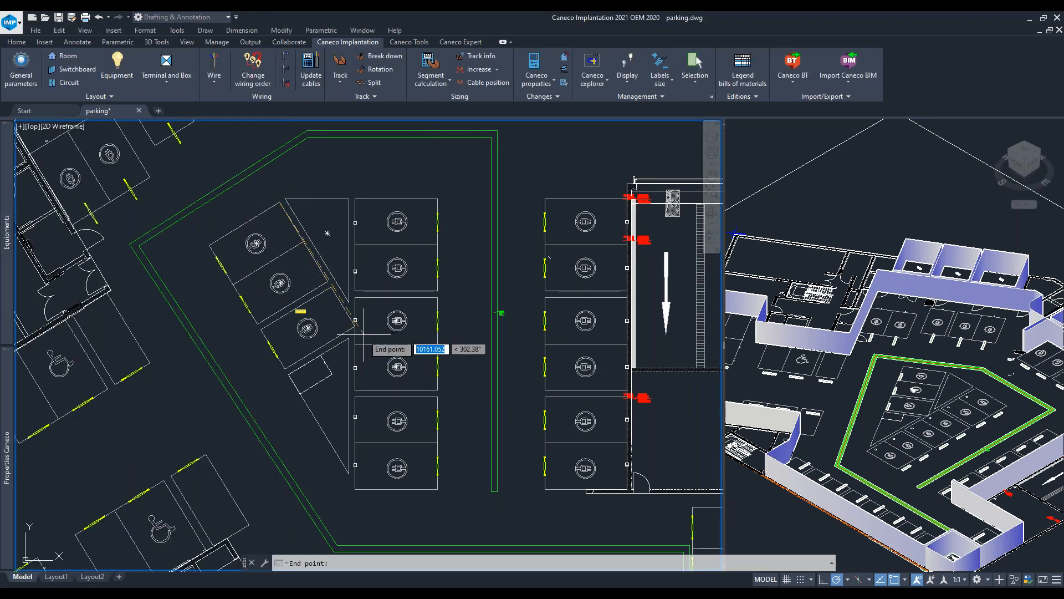
click(356, 321)
drag(522, 238, 512, 237)
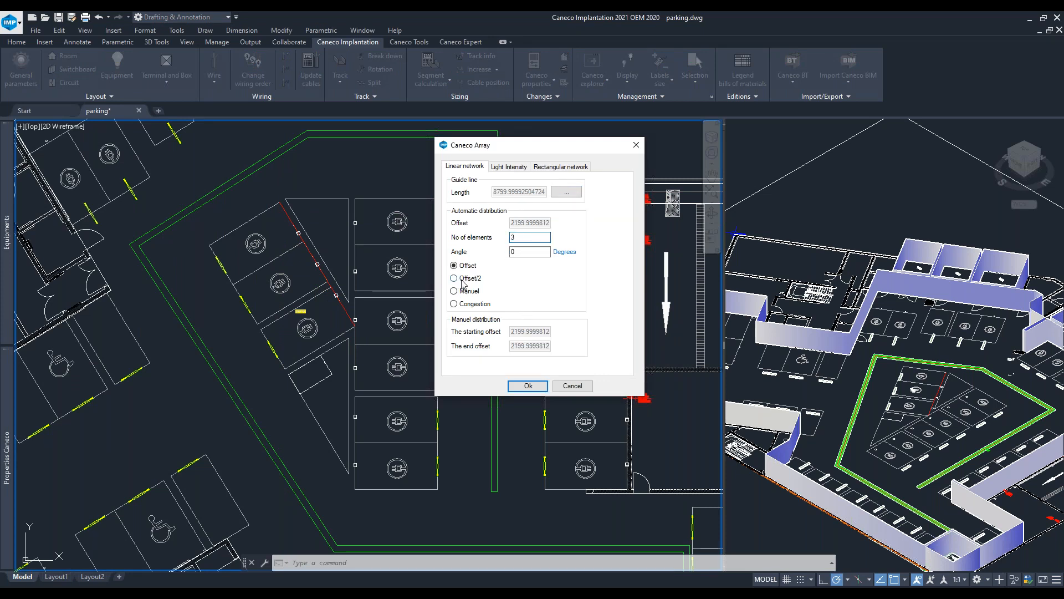
click(529, 386)
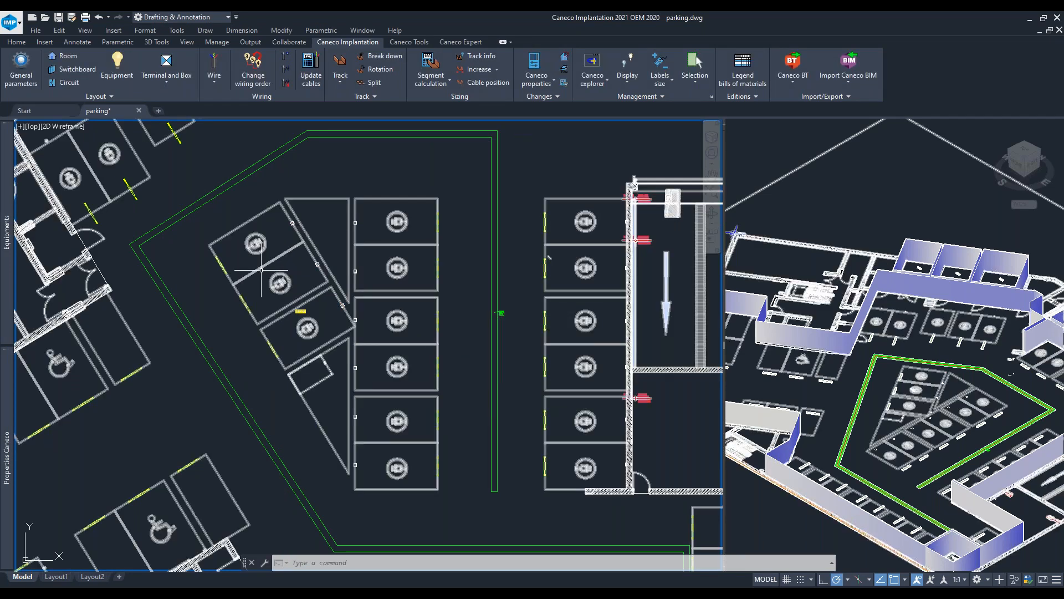
- Place a linear network of 3 4 kW electric ranges along the upper-left angled bays with Offset/2 distribution
middle_drag(263, 269, 419, 315)
mouse_move(8, 266)
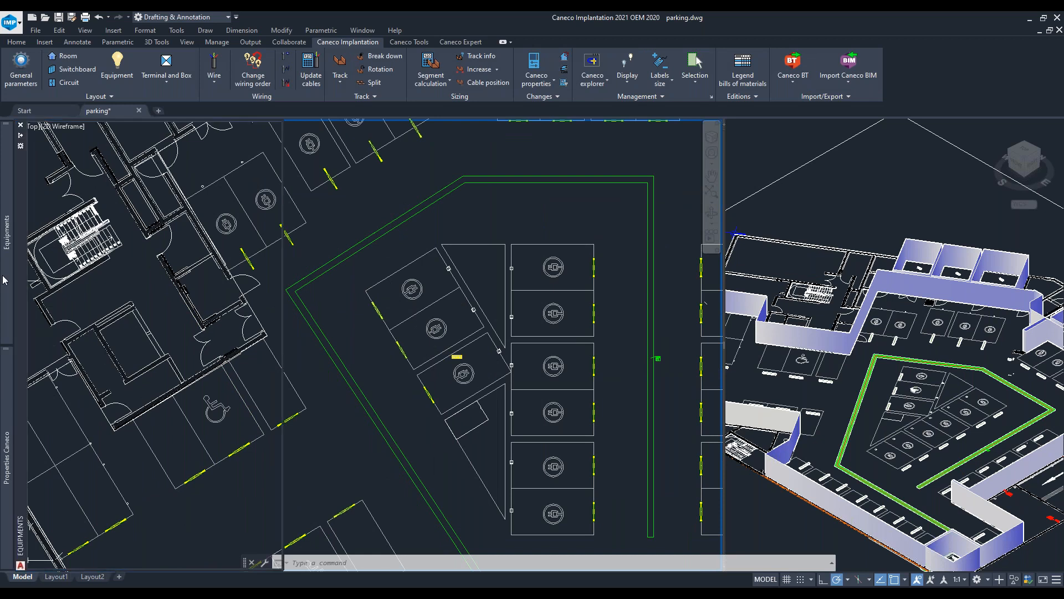
click(144, 273)
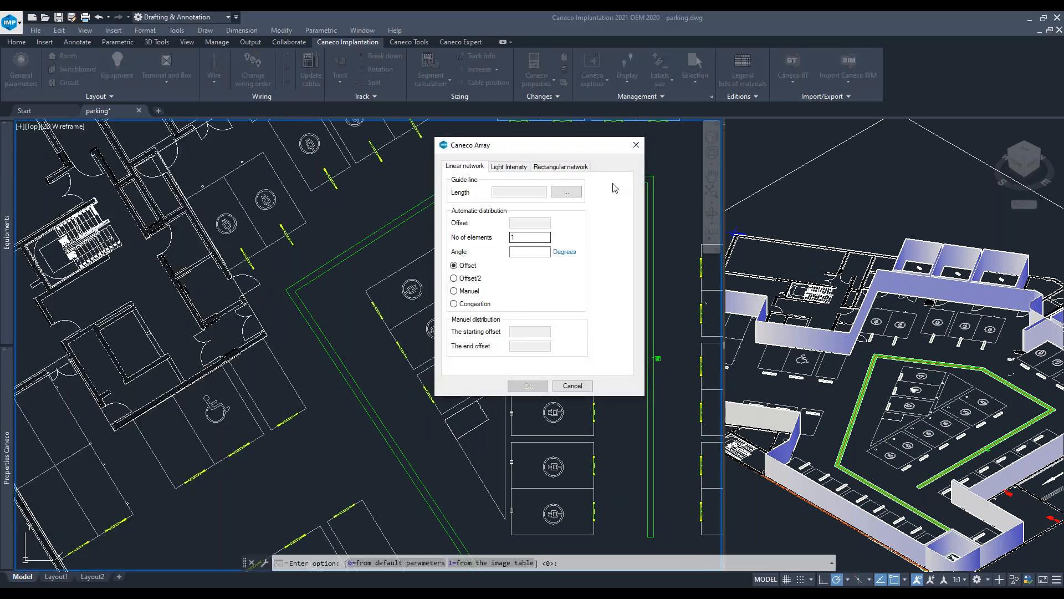
click(557, 196)
middle_drag(513, 204, 414, 368)
click(203, 271)
click(325, 197)
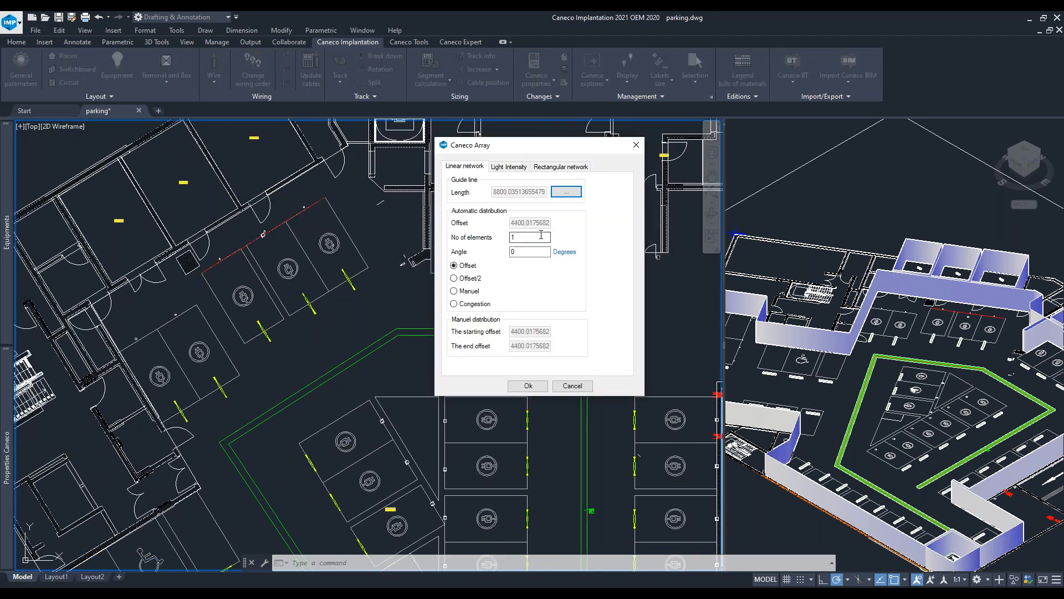
click(528, 386)
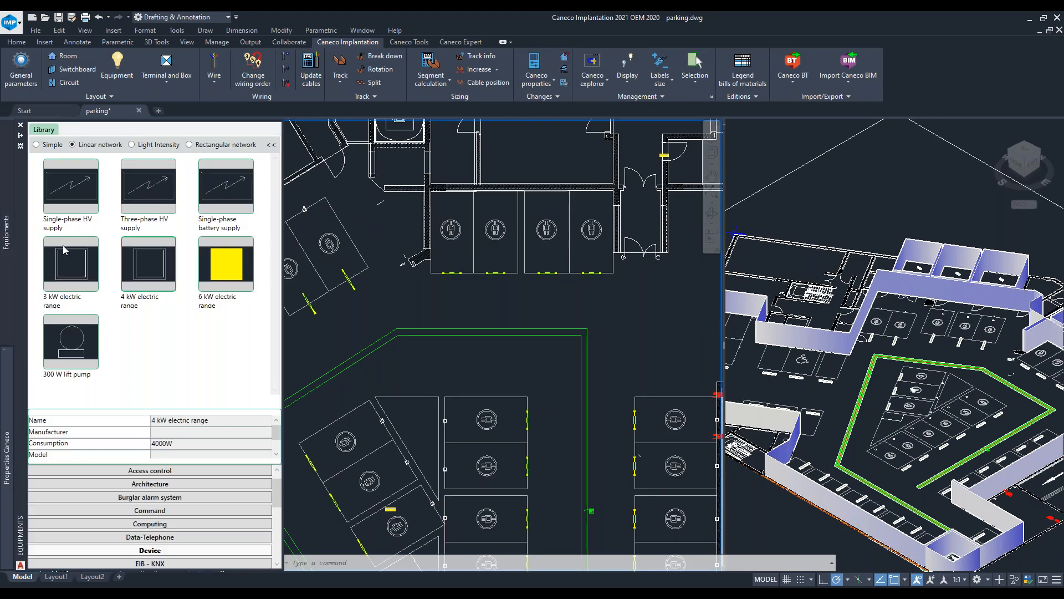
- Place a linear network of 4 4 kW electric ranges along the upper row of bays with Offset distribution
double_click(170, 265)
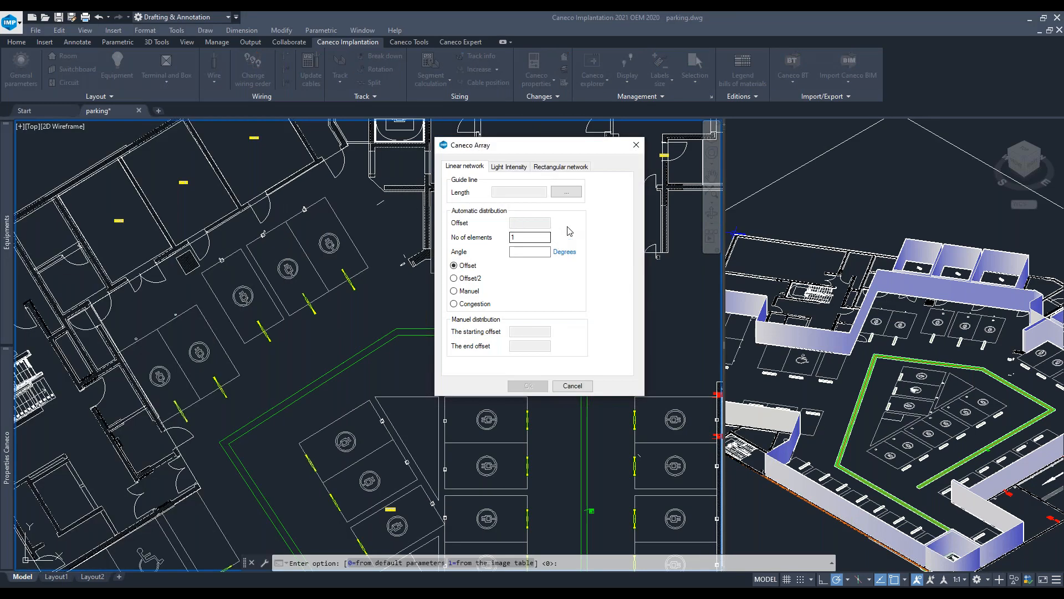
click(573, 195)
click(430, 192)
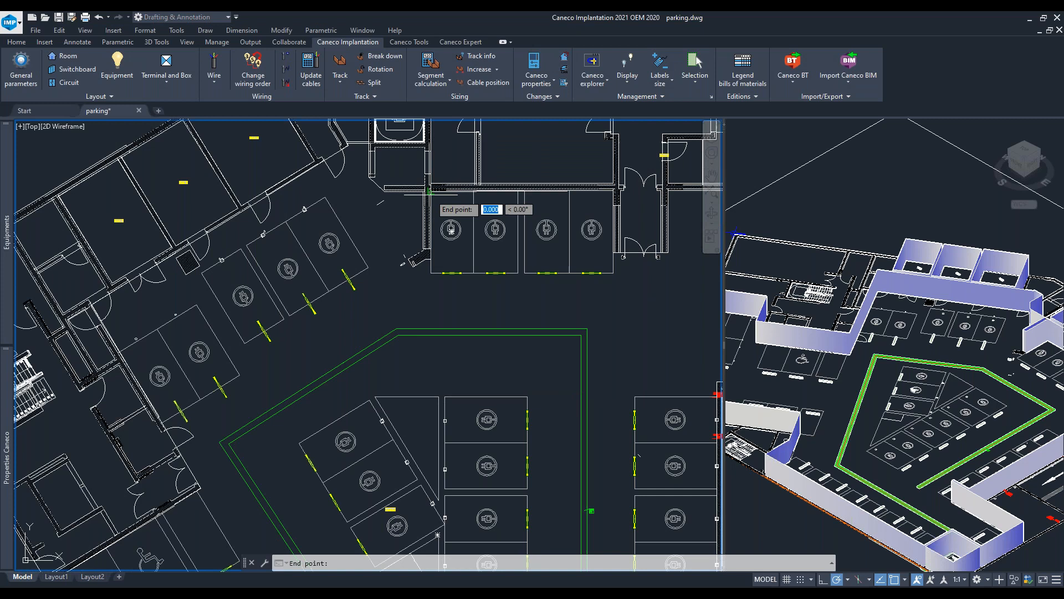
click(618, 200)
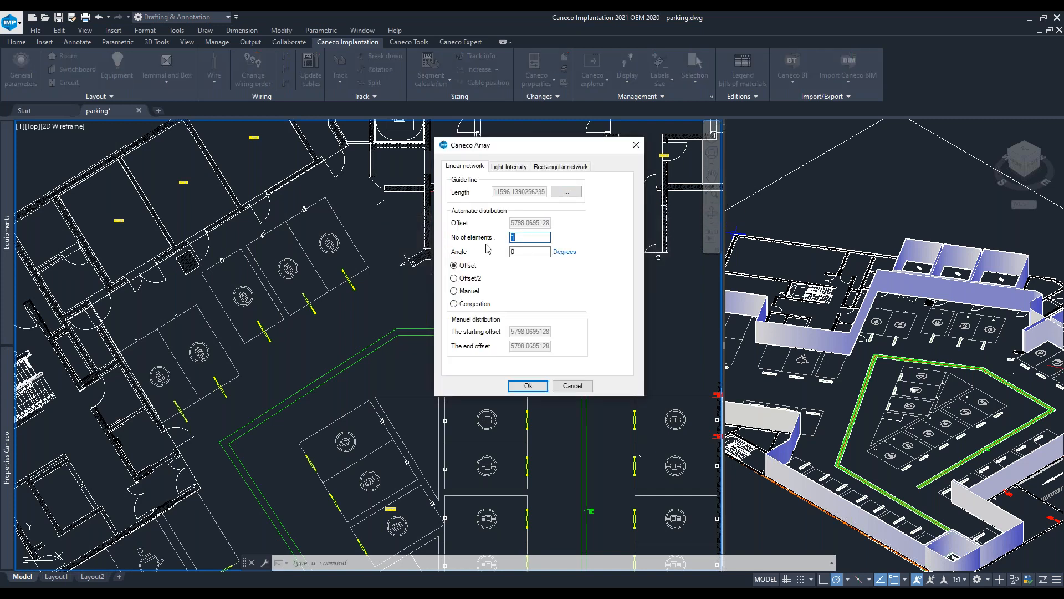
text(4)
click(528, 386)
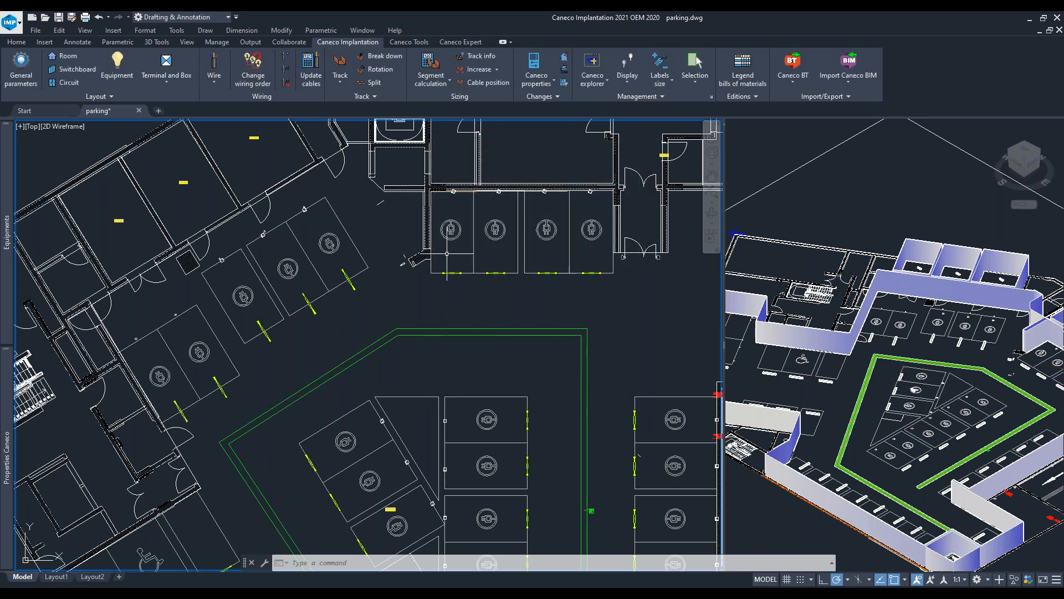
- Place a linear network of 2 4 kW electric ranges along the upper-left angled bays with Offset/2 distribution
middle_drag(241, 295, 377, 213)
middle_drag(329, 300, 313, 272)
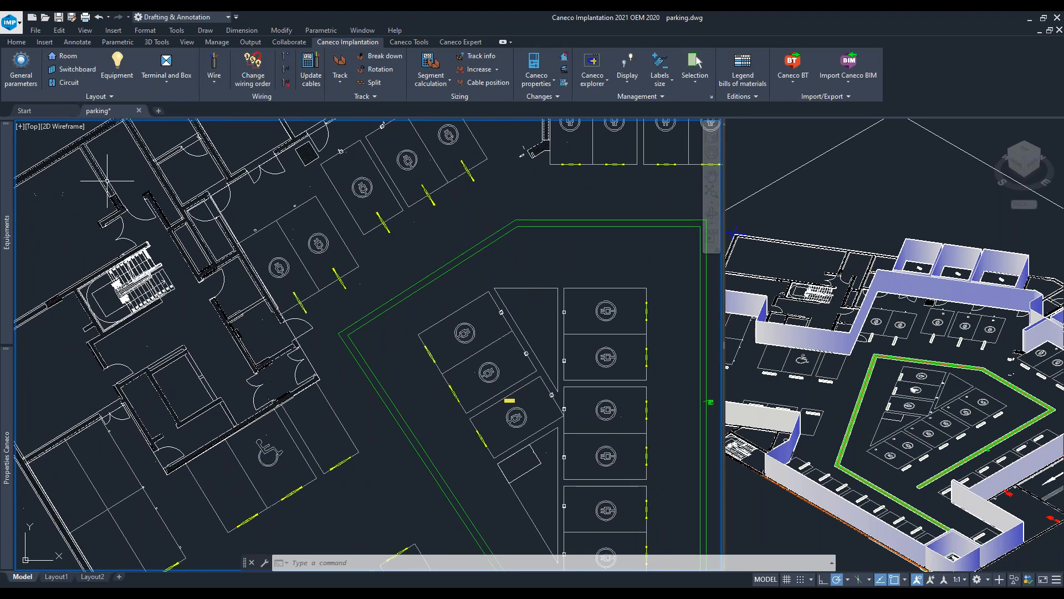
mouse_move(8, 392)
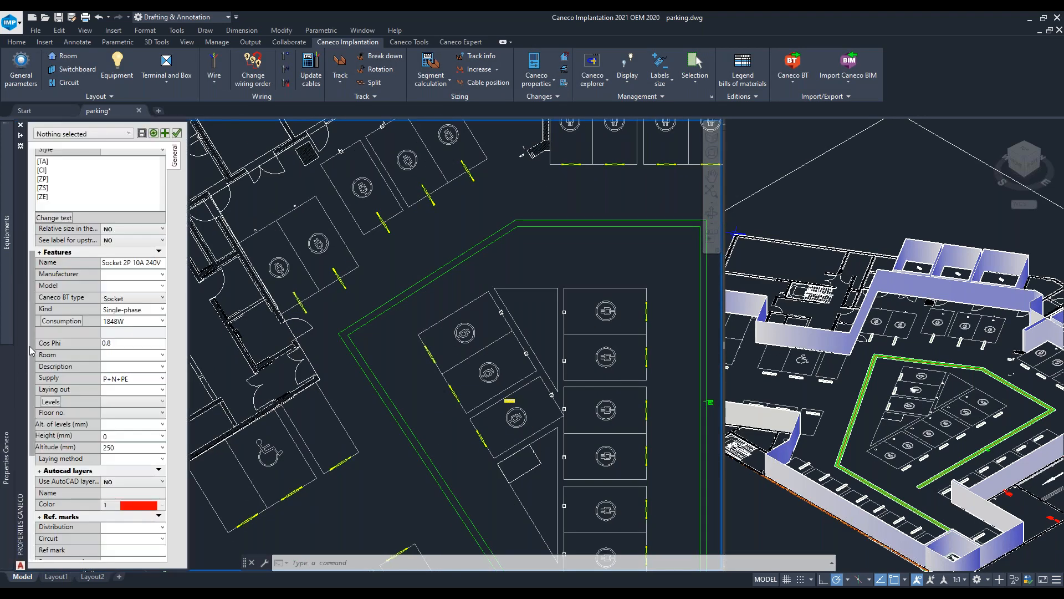
mouse_move(6, 232)
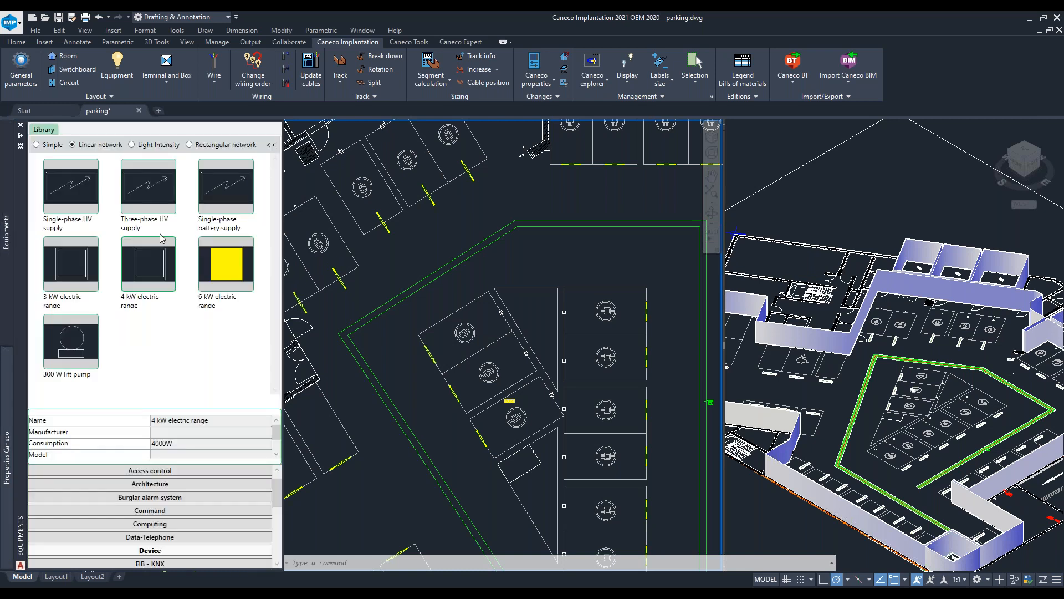
click(157, 267)
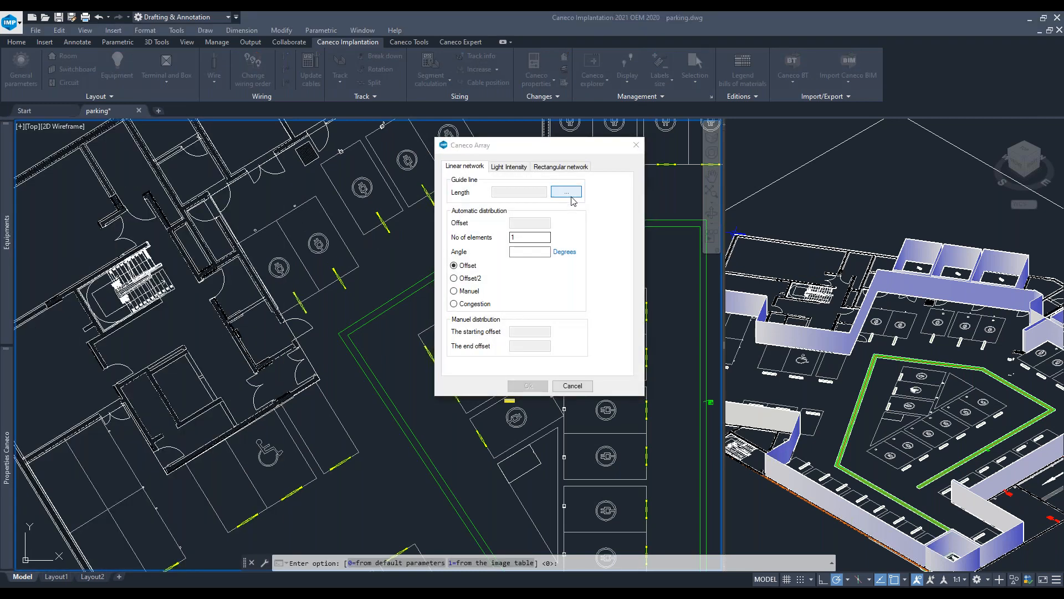
click(566, 191)
click(242, 244)
click(316, 197)
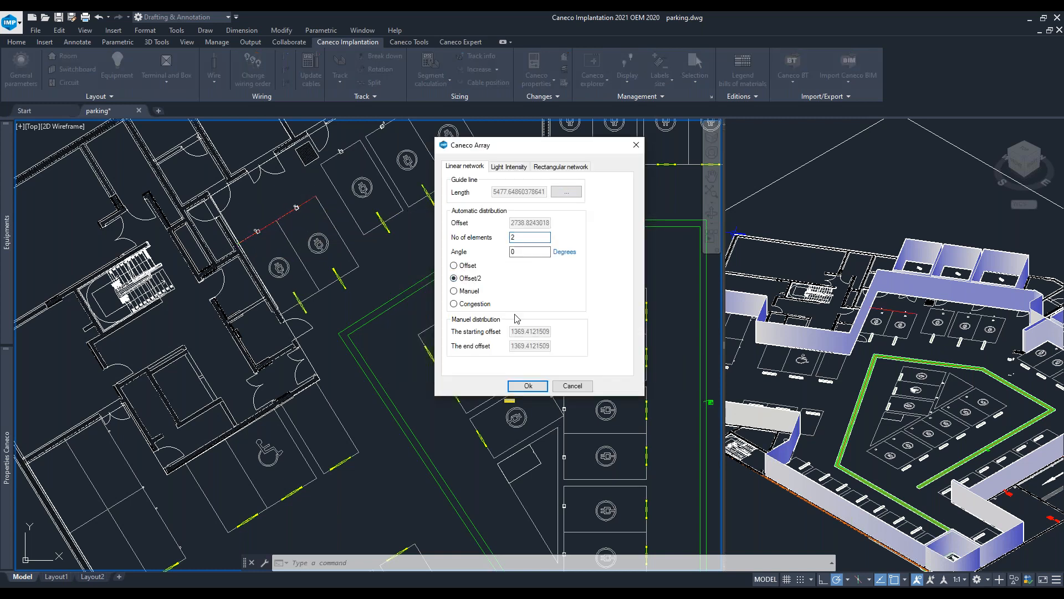
click(527, 386)
scroll(451, 249, down, 5)
middle_drag(481, 254, 454, 265)
scroll(521, 335, up, 6)
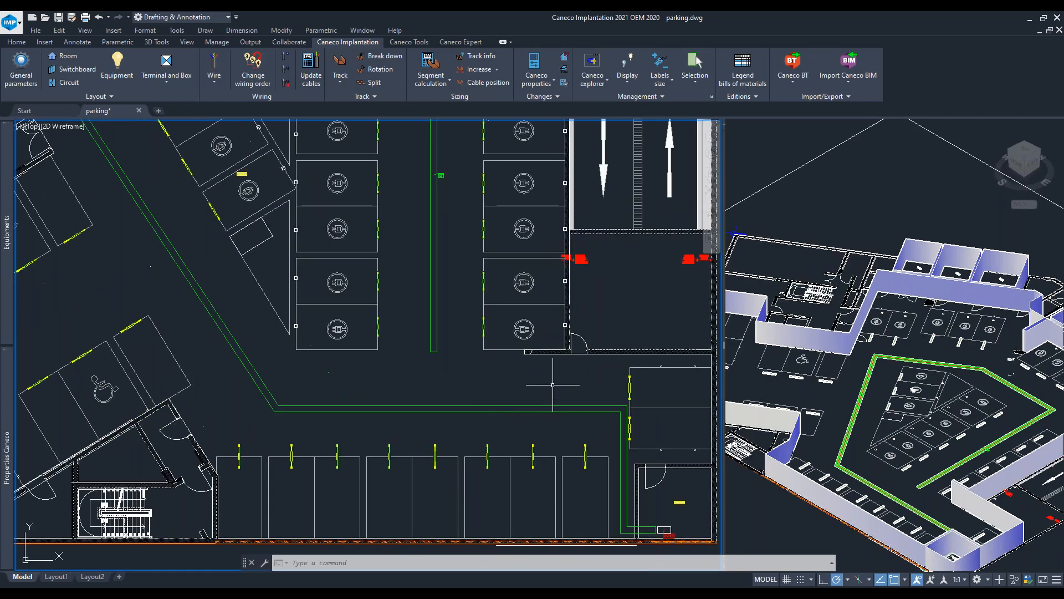
middle_drag(467, 337, 406, 471)
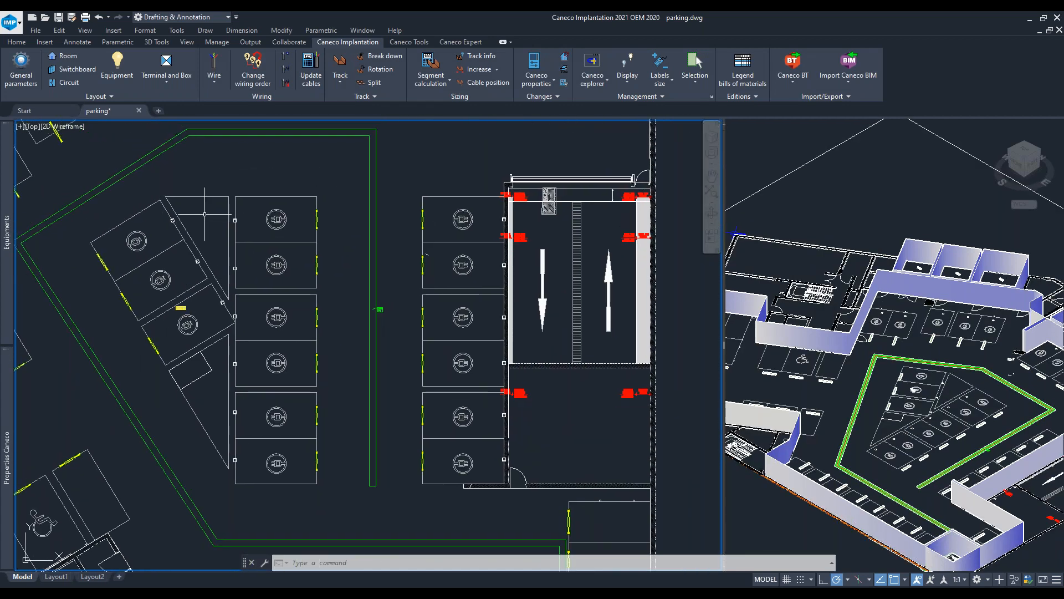
middle_drag(459, 280, 515, 332)
scroll(529, 279, down, 3)
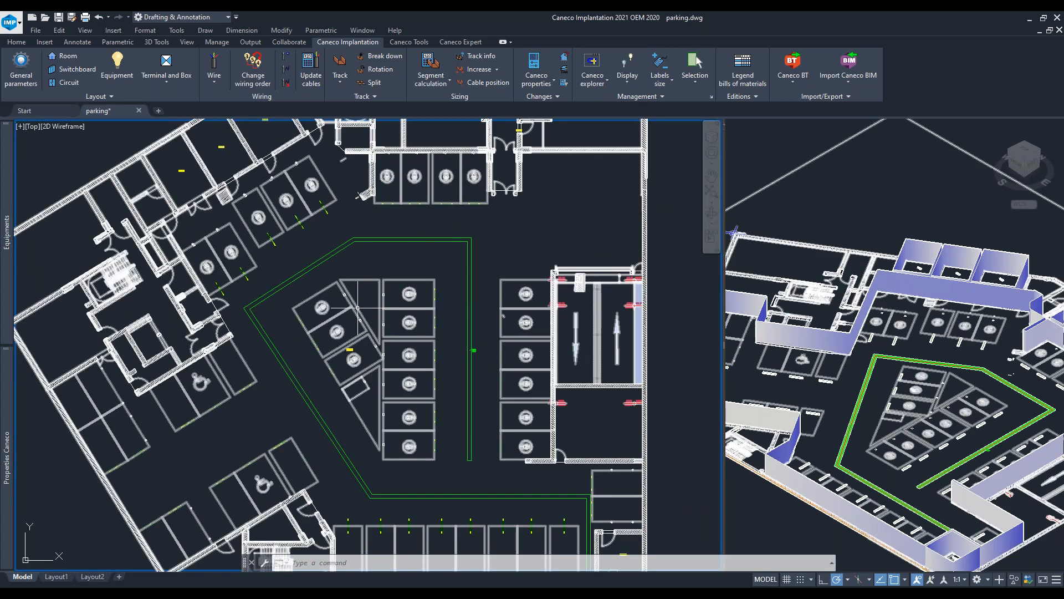
scroll(386, 296, up, 4)
click(377, 295)
scroll(455, 277, down, 2)
middle_drag(452, 271, 434, 240)
scroll(416, 183, down, 3)
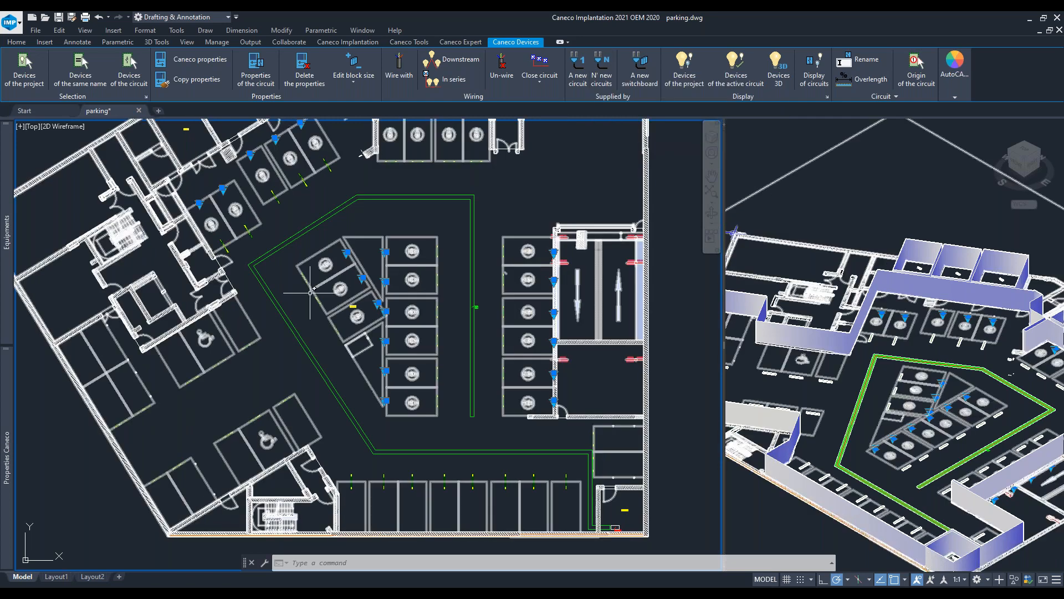
key(Escape)
middle_drag(509, 282, 444, 268)
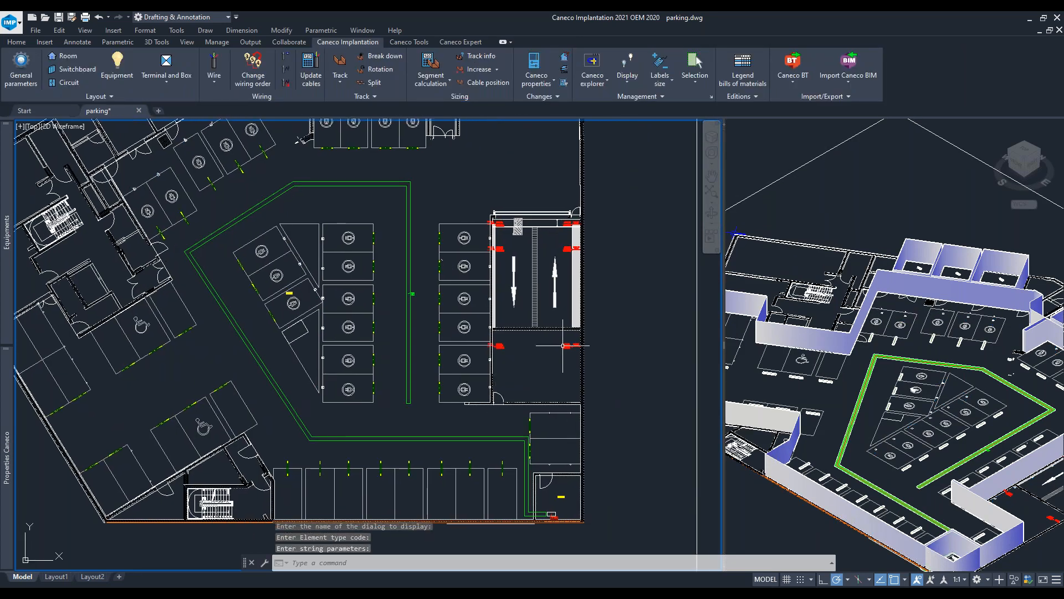
- Connect the charger beside the ramp door to circuit UV001_F101 in Caneco Explorer using Connect up
drag(1063, 95, 787, 108)
scroll(522, 228, up, 2)
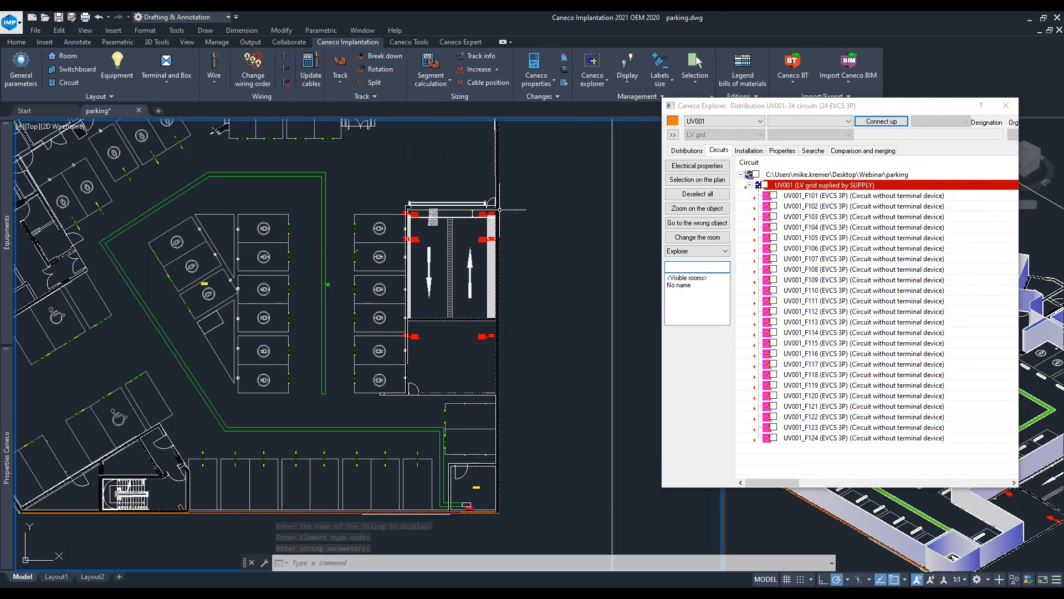
scroll(407, 358, up, 4)
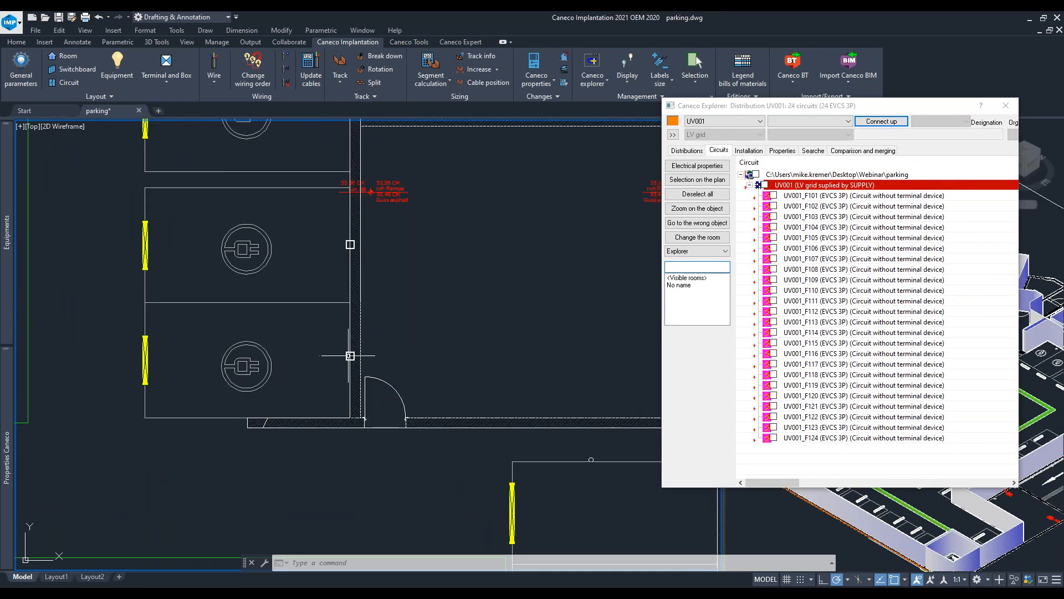
click(346, 356)
click(774, 196)
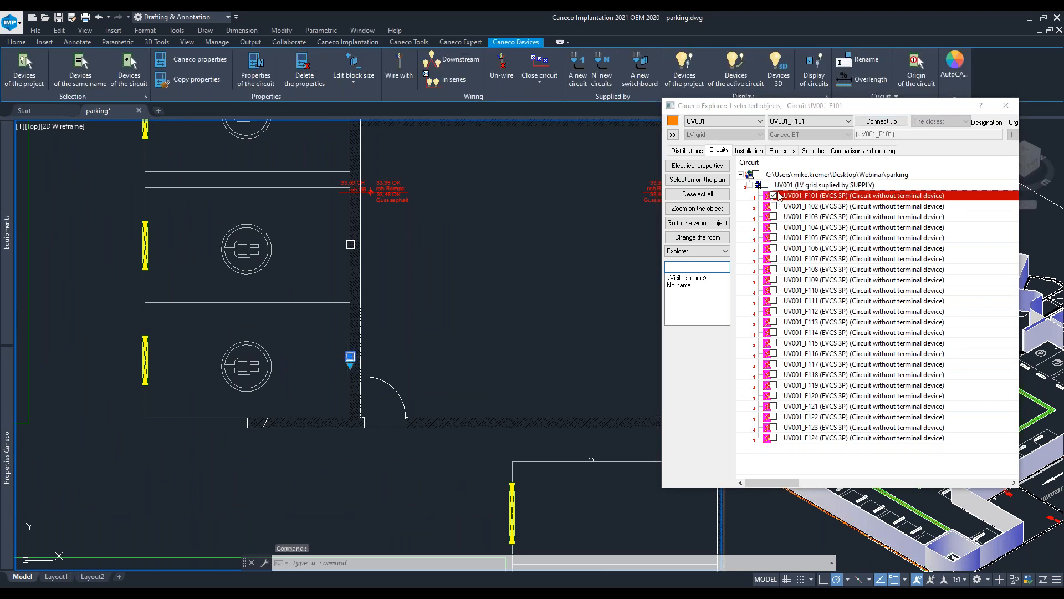
click(881, 121)
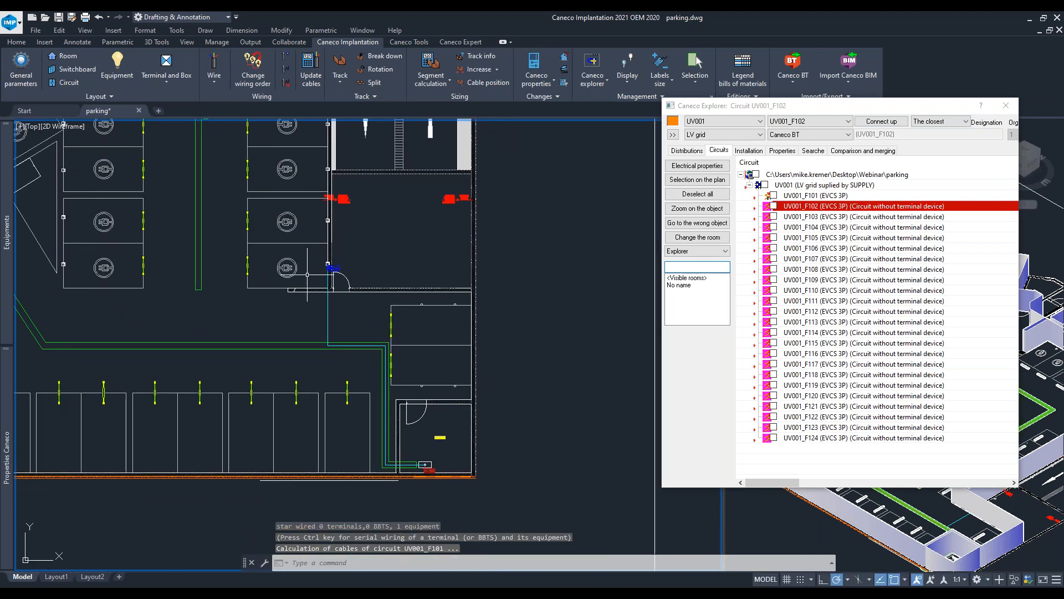
- Connect the next charger along the right-hand row of bays to circuit UV001_F102
mouse_move(852, 107)
mouse_down()
mouse_move(507, 363)
mouse_move(590, 212)
mouse_move(866, 52)
mouse_move(852, 107)
mouse_up()
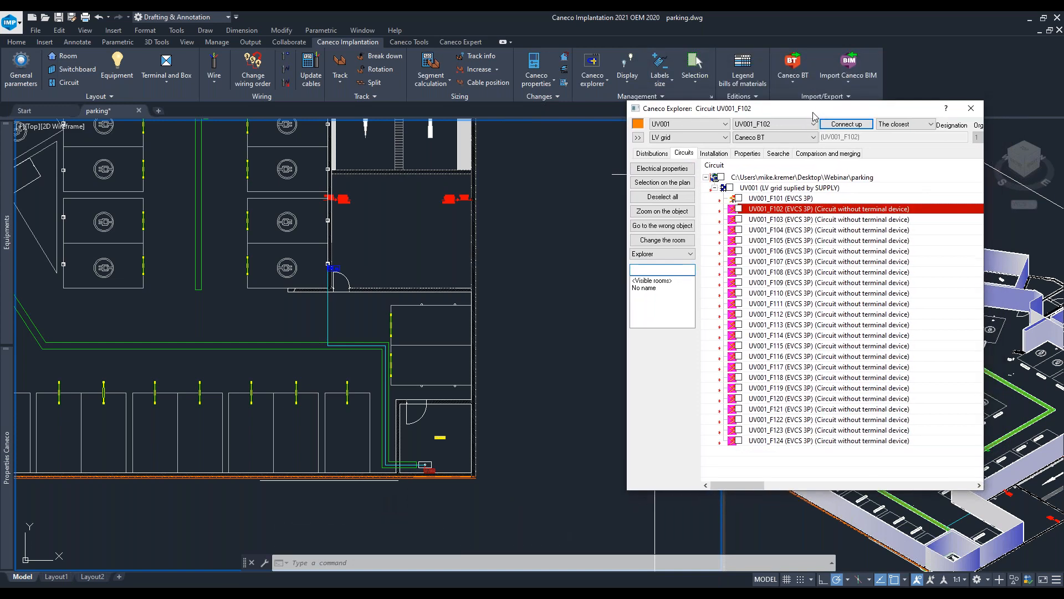
scroll(331, 266, up, 10)
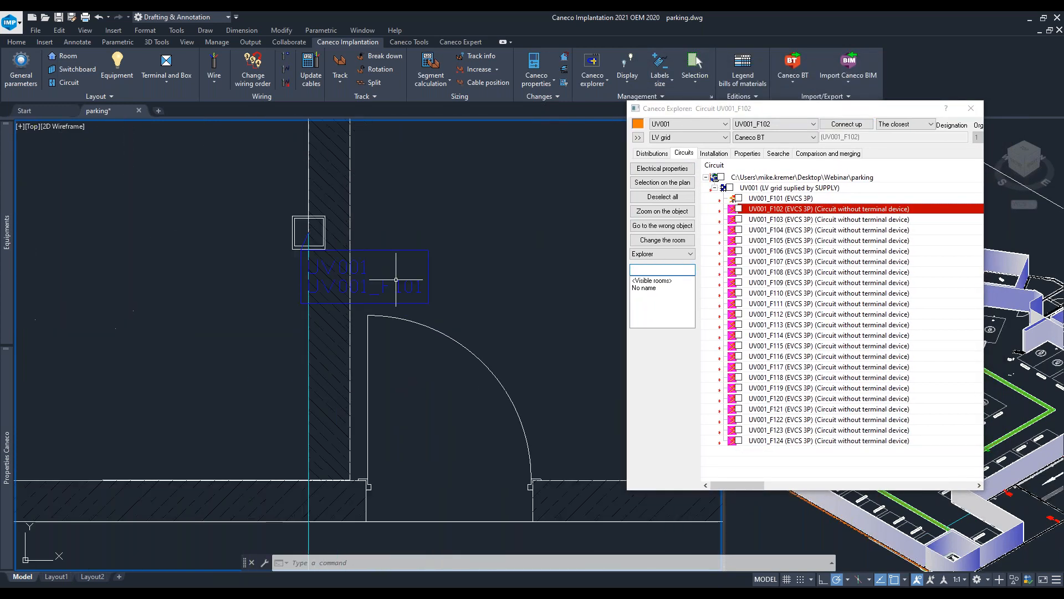
scroll(358, 297, up, 3)
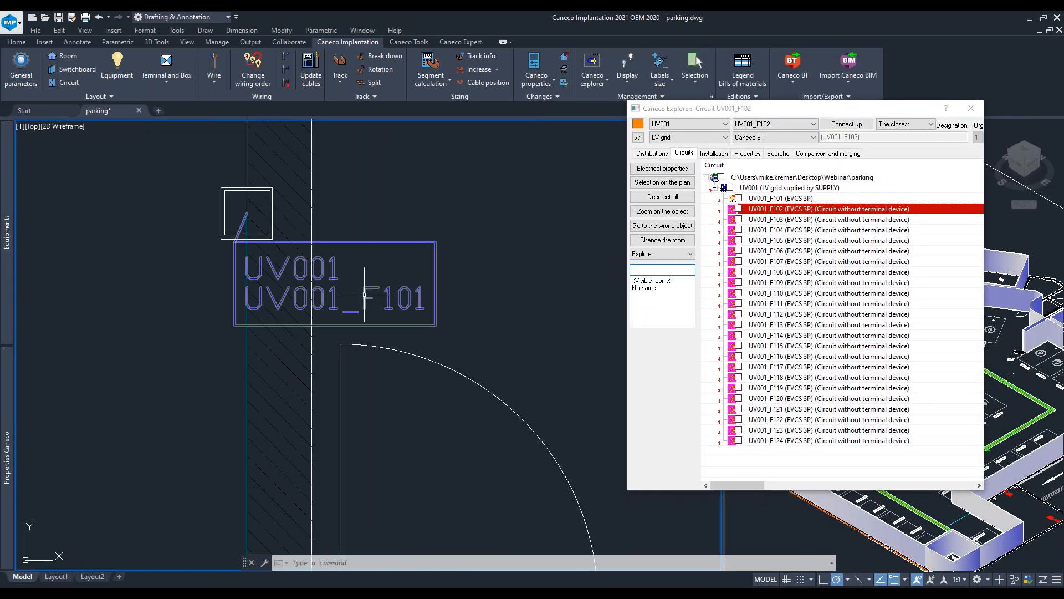
scroll(388, 294, down, 4)
scroll(322, 266, down, 3)
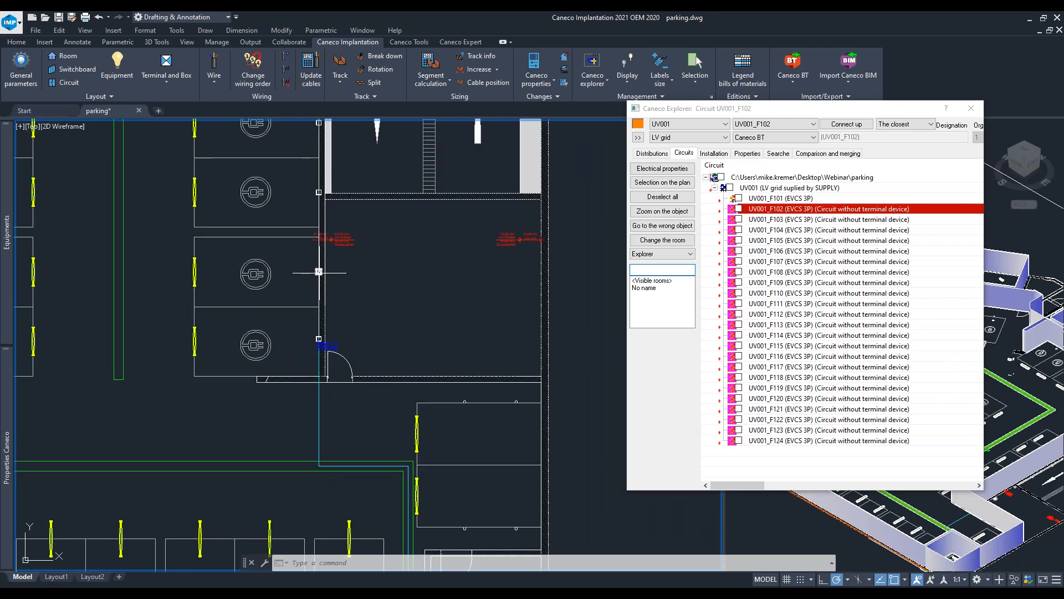
click(846, 124)
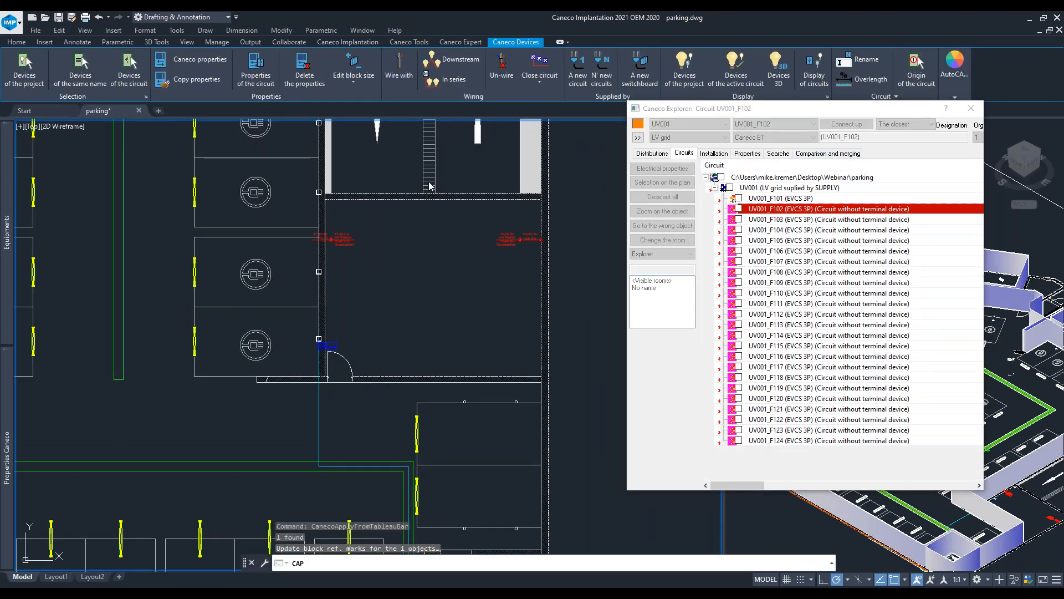
click(321, 192)
key(Escape)
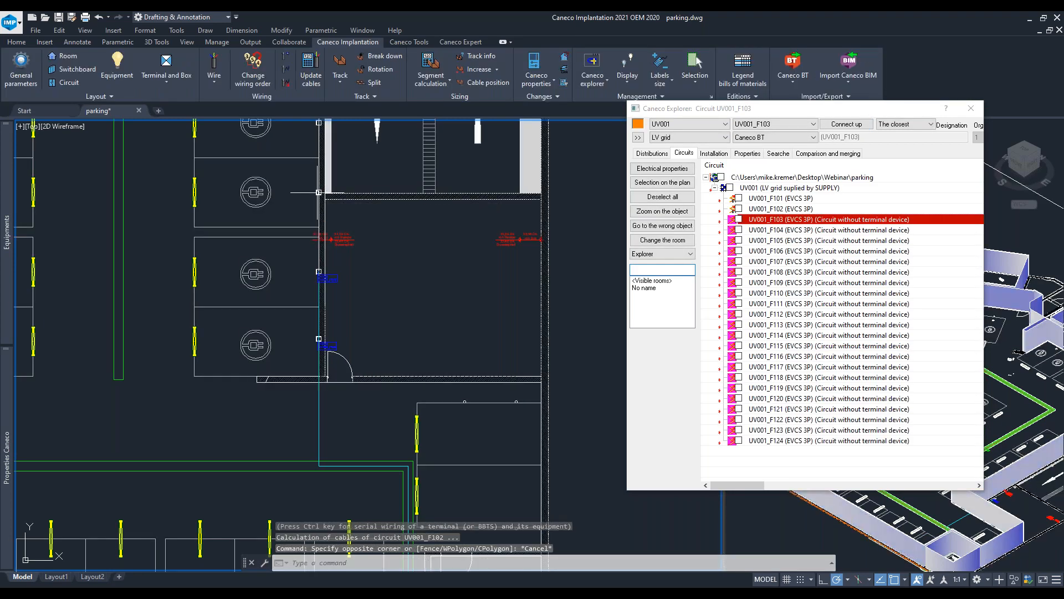
- Connect the following chargers along the right-hand row to circuits UV001_F103 and UV001_F104
middle_drag(319, 192, 309, 330)
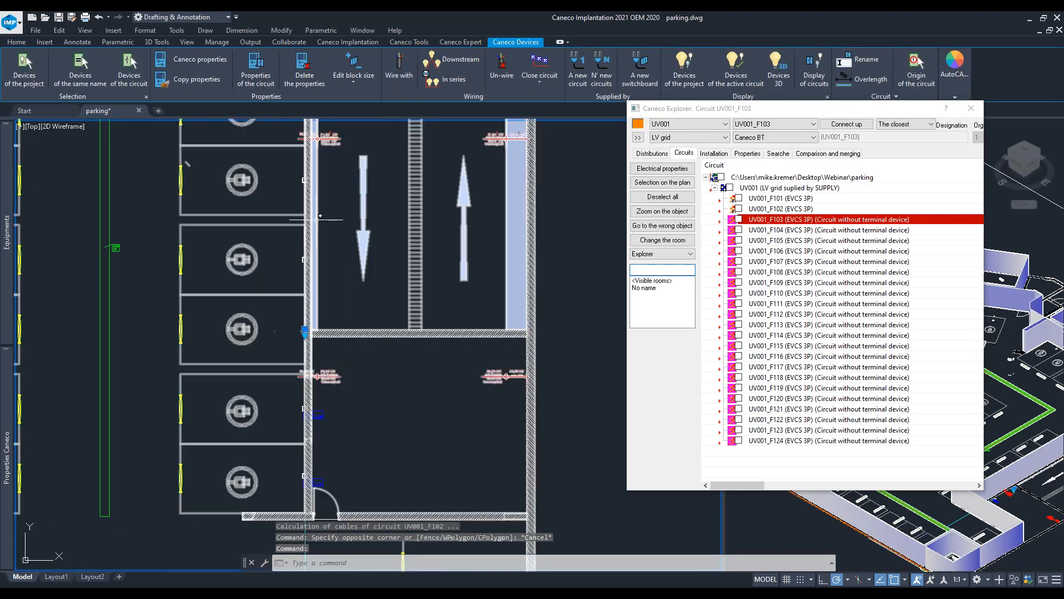
click(846, 124)
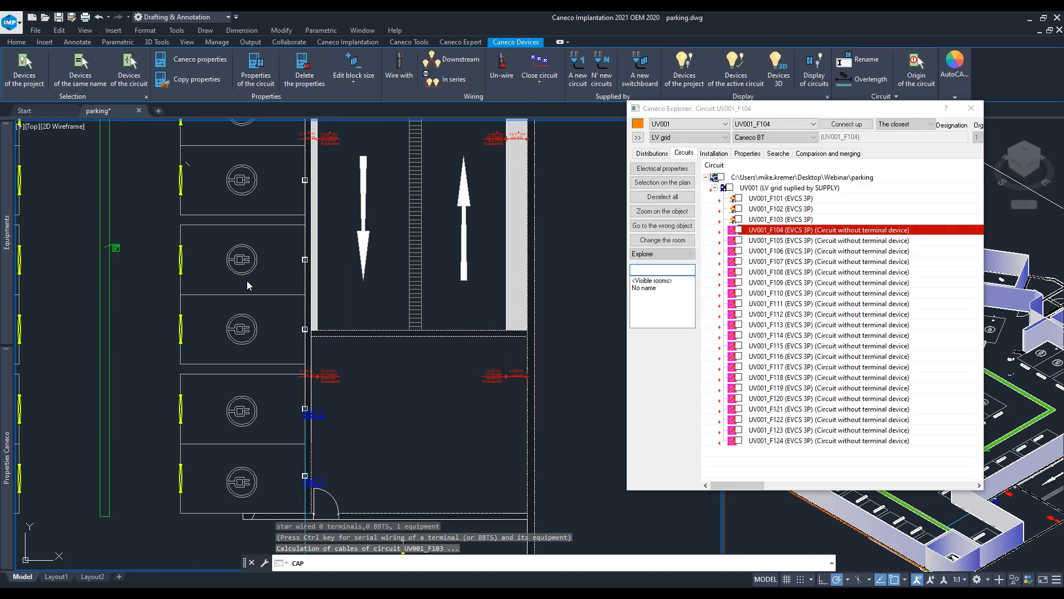
scroll(322, 341, up, 4)
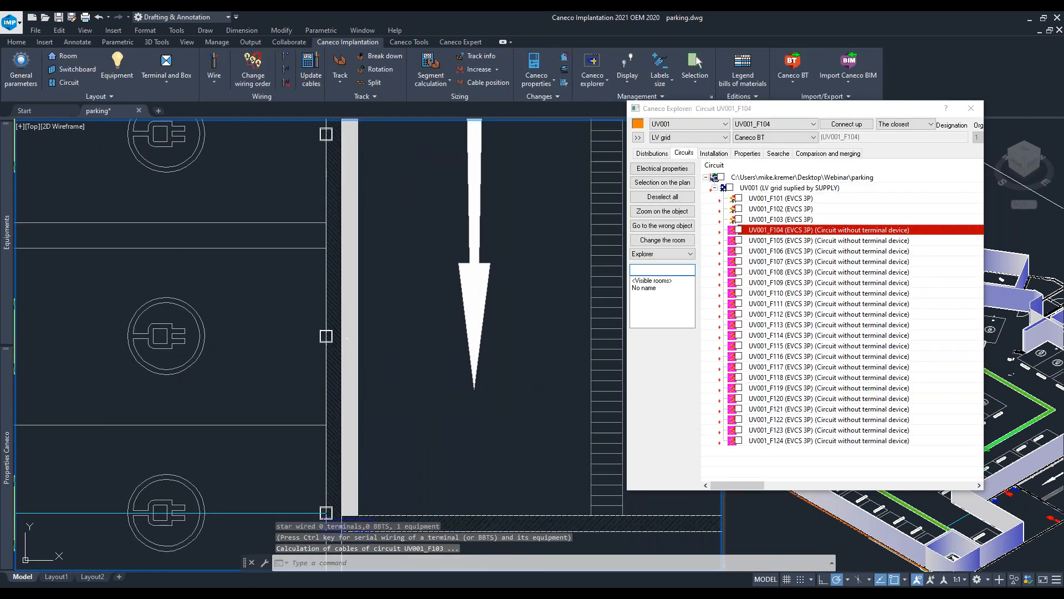
click(326, 335)
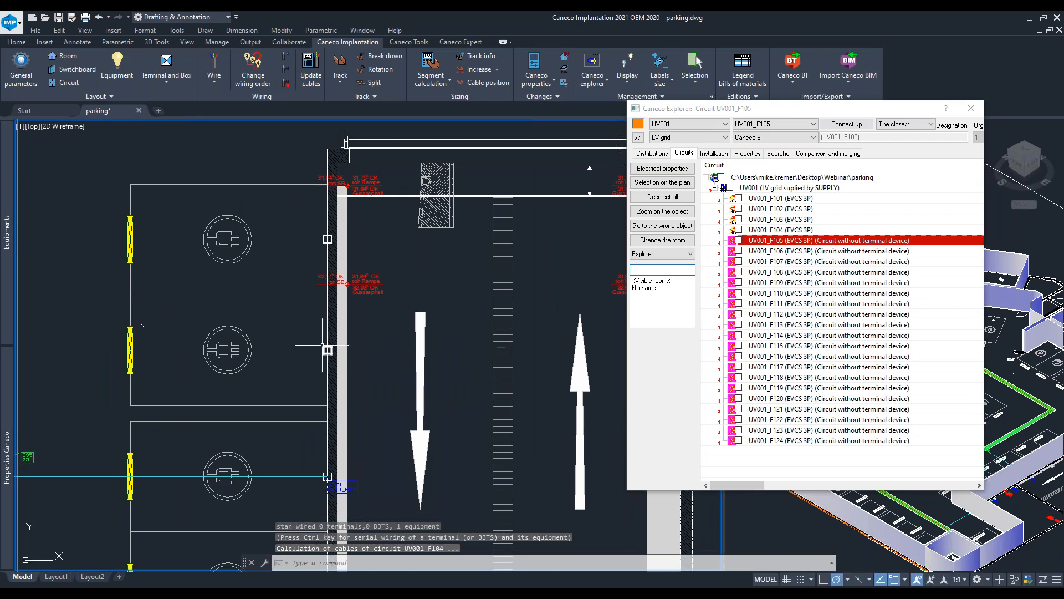
- Connect the next chargers up the row to circuits UV001_F105 and UV001_F106
click(327, 349)
click(855, 127)
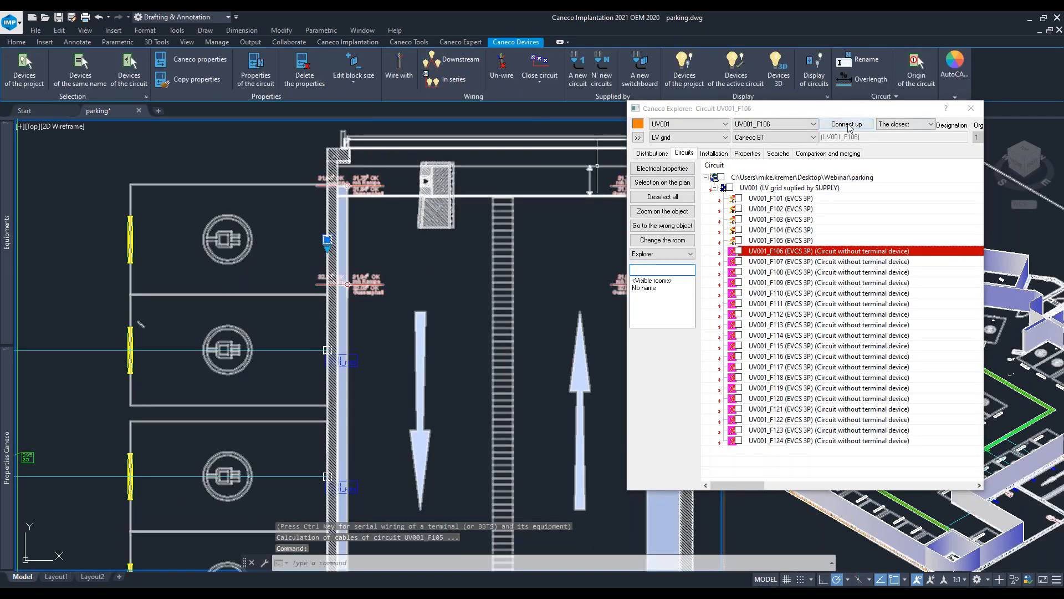
click(848, 125)
scroll(337, 236, up, 6)
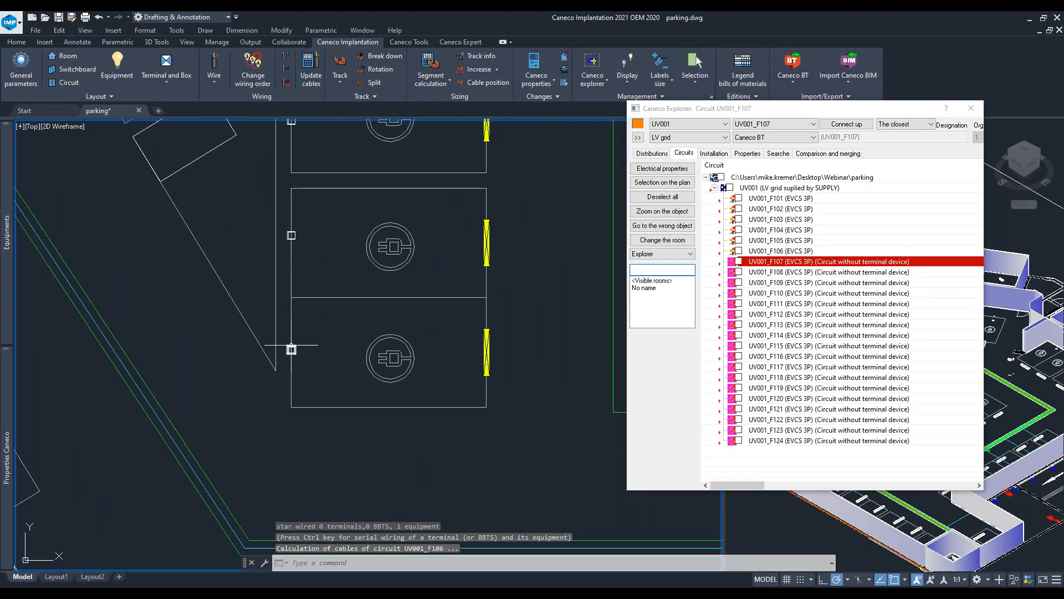
- Connect the chargers in the central bays to circuits UV001_F107 and UV001_F108
click(845, 124)
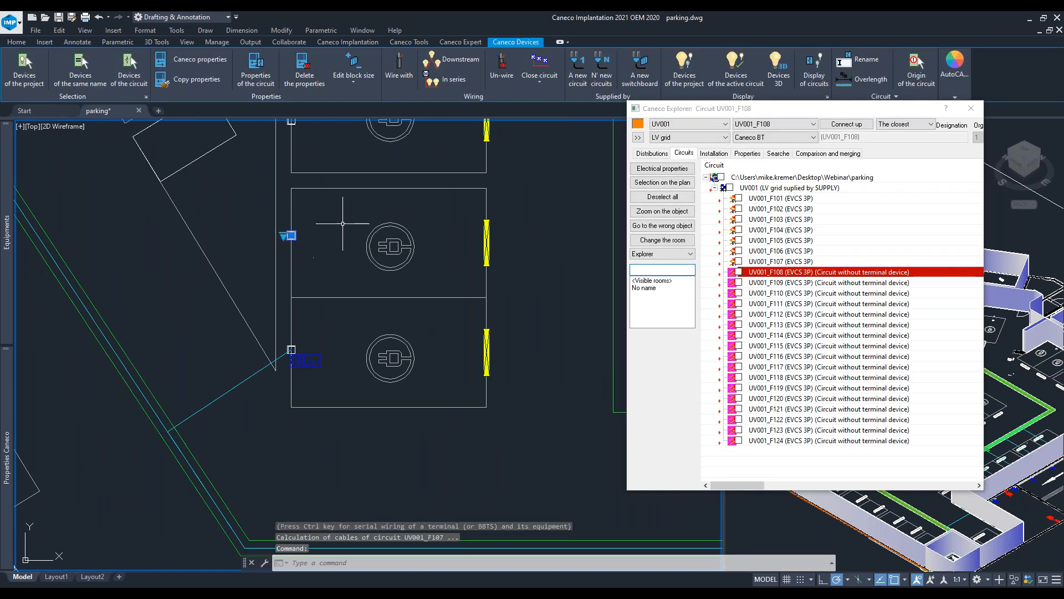
click(845, 125)
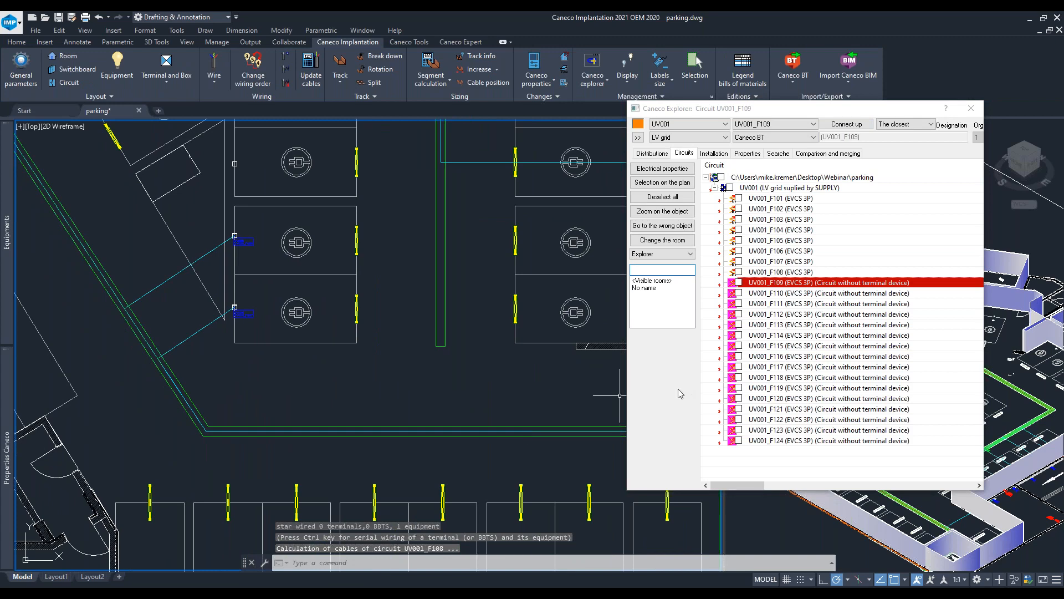
scroll(444, 330, down, 2)
middle_drag(269, 253, 281, 427)
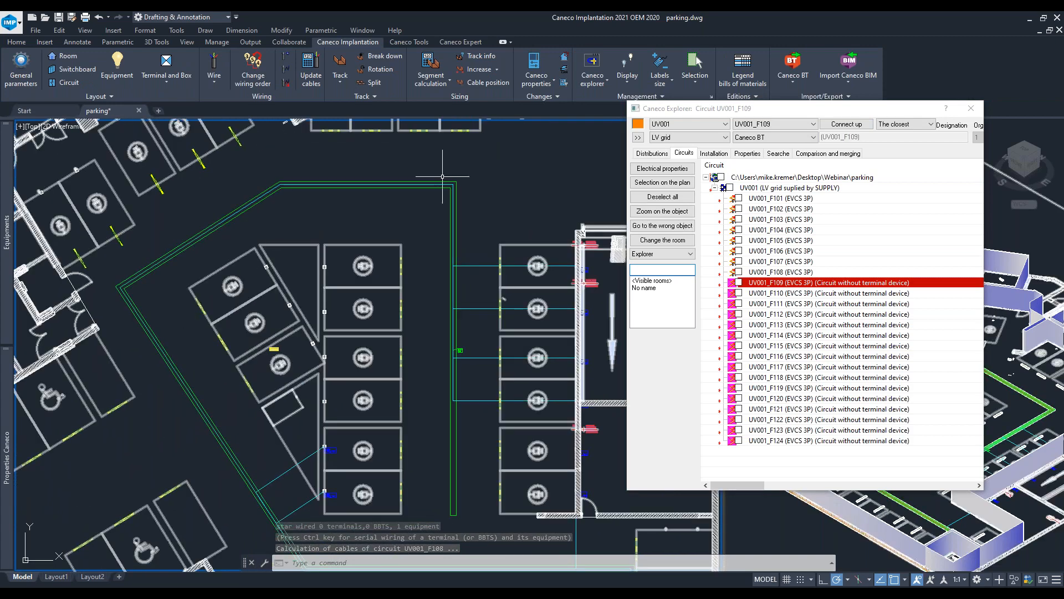
scroll(449, 424, down, 2)
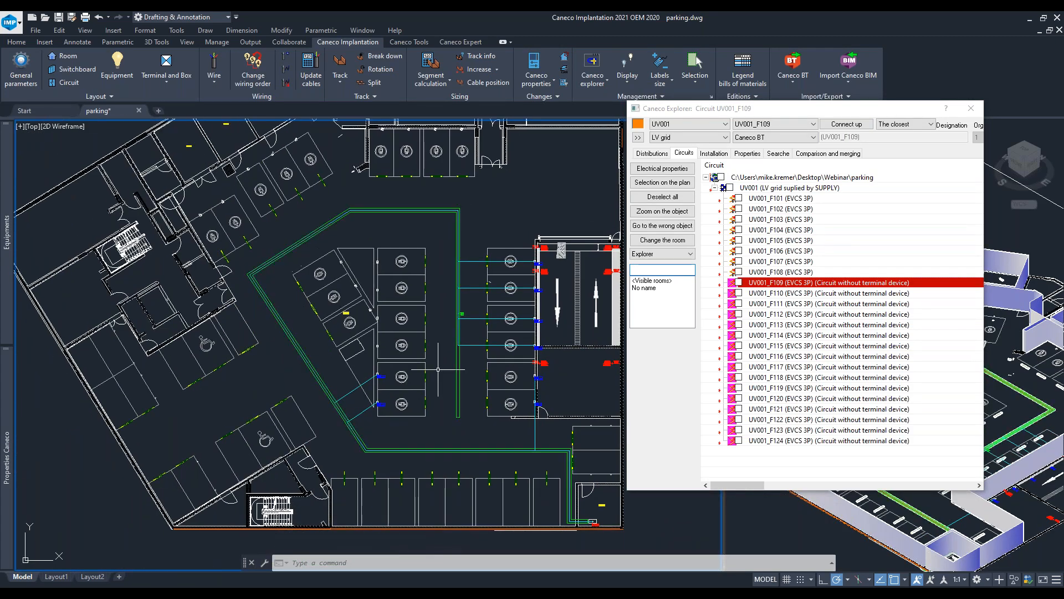
scroll(368, 371, up, 2)
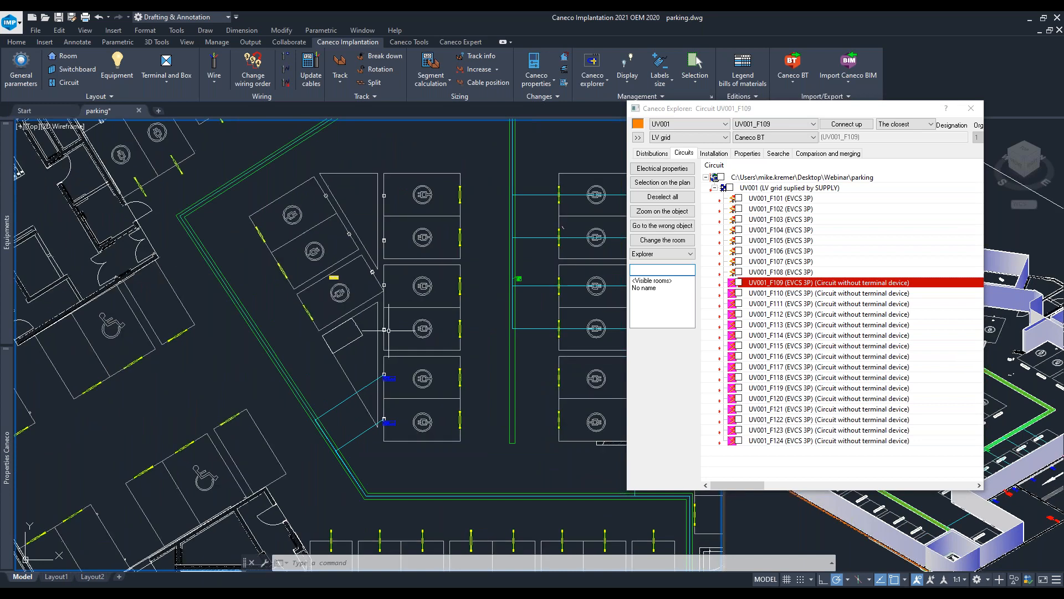
- Connect the next two chargers in the angled bays to circuits UV001_F109 and UV001_F110
scroll(388, 328, up, 3)
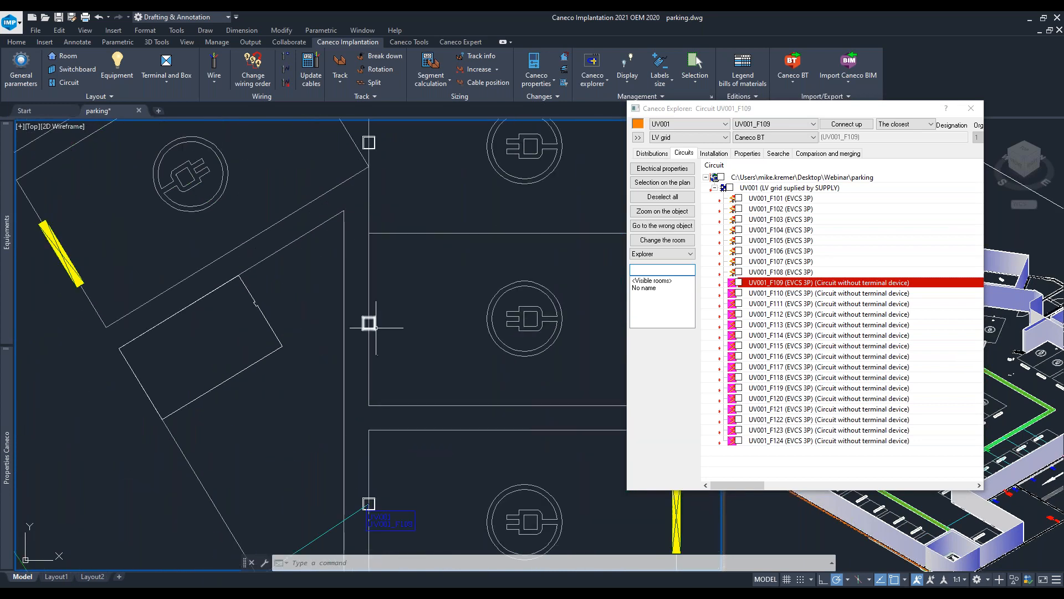
click(847, 124)
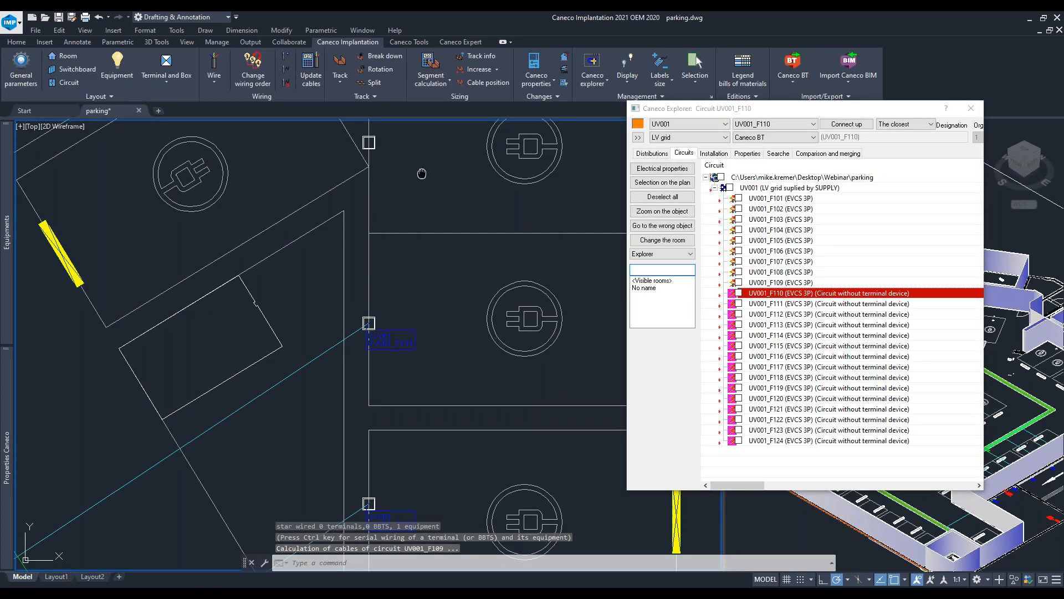
click(367, 247)
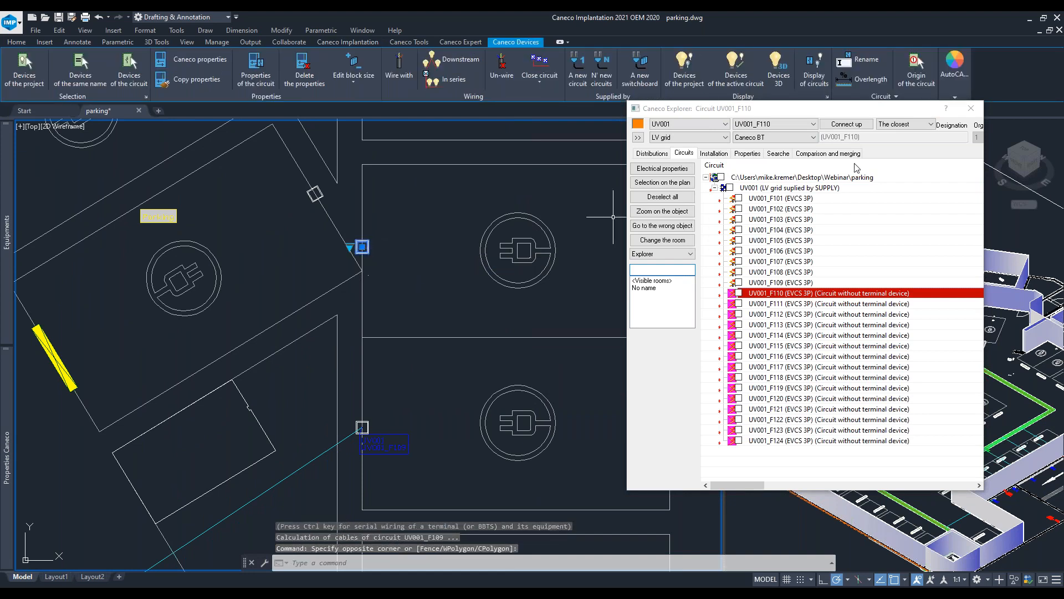
click(853, 126)
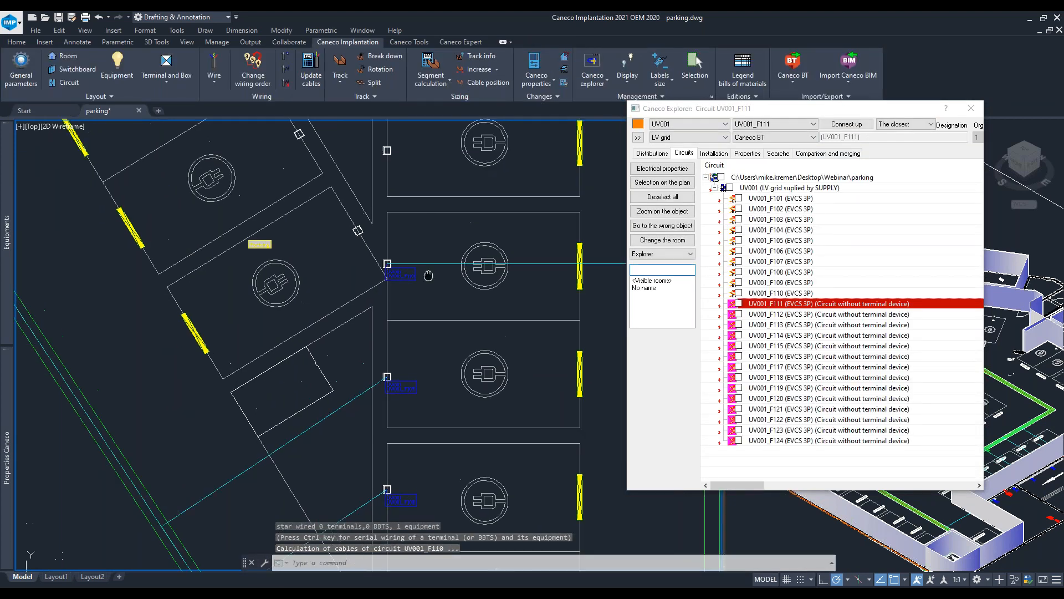
- Connect the following chargers along the angled bays to circuits UV001_F111 through UV001_F115
click(840, 126)
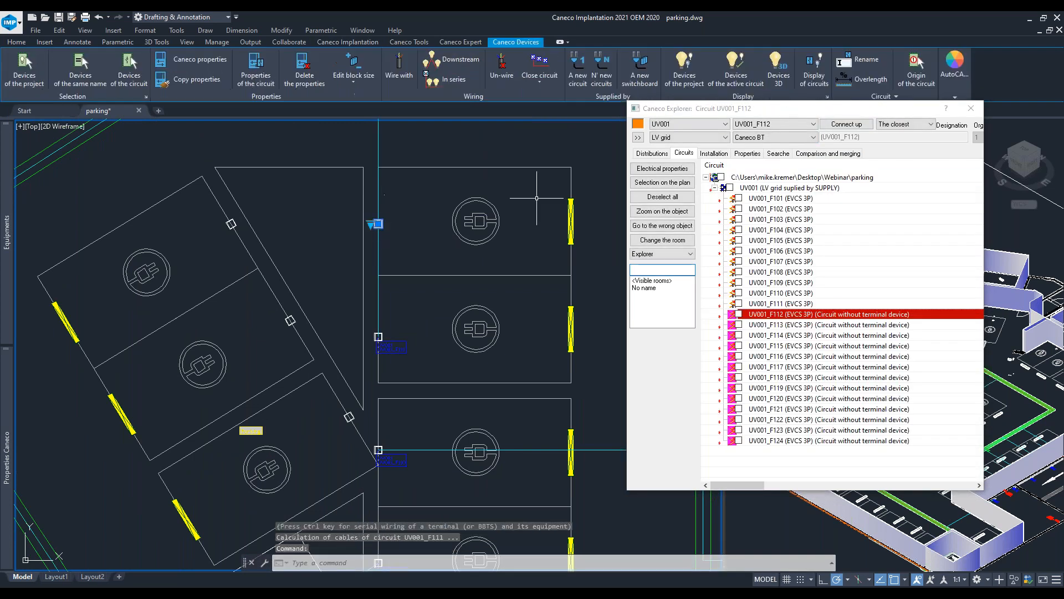
click(847, 124)
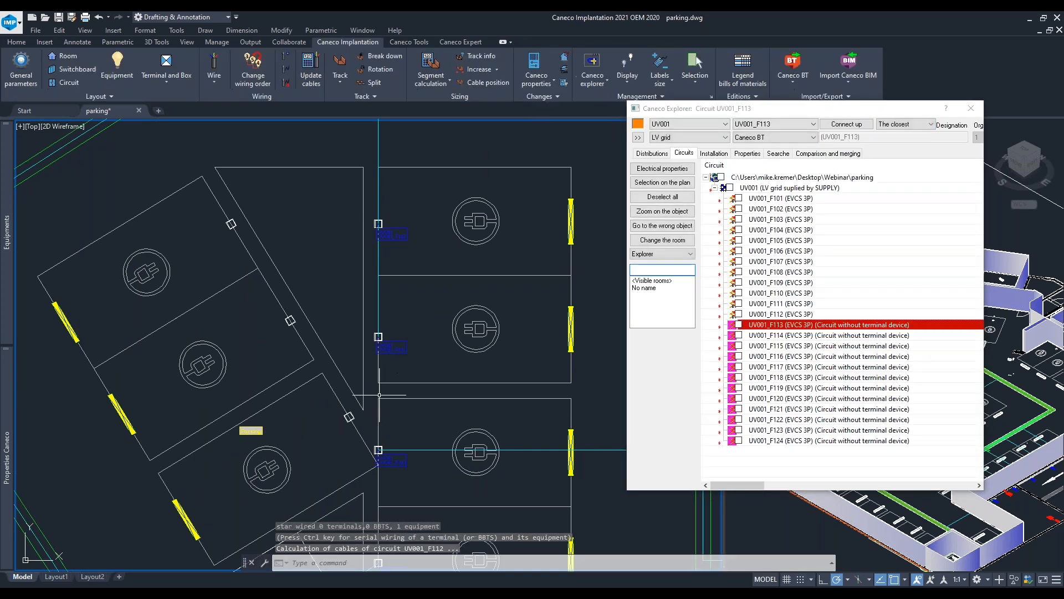
click(838, 127)
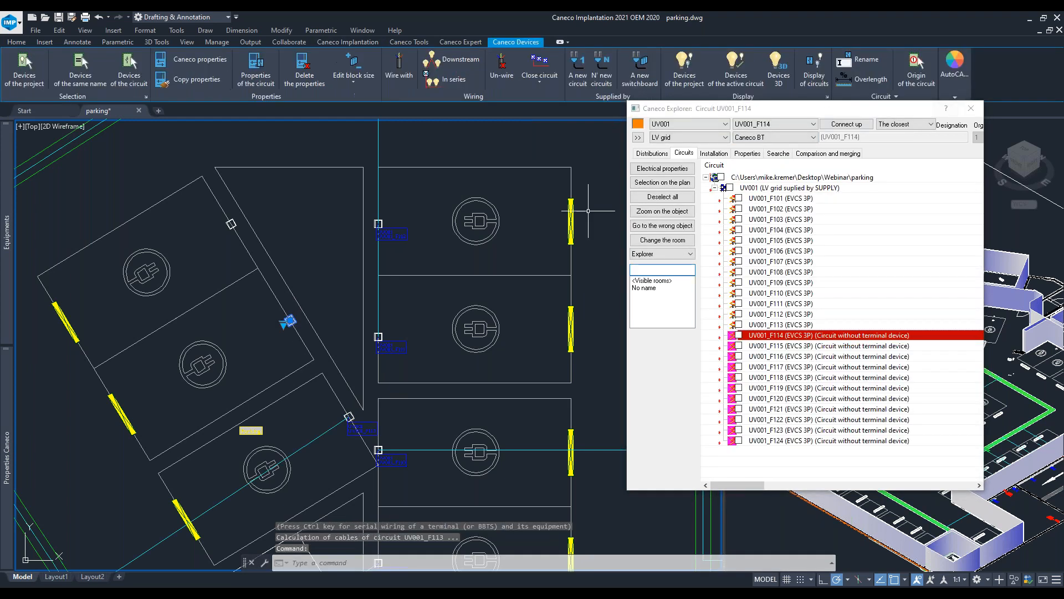
click(853, 123)
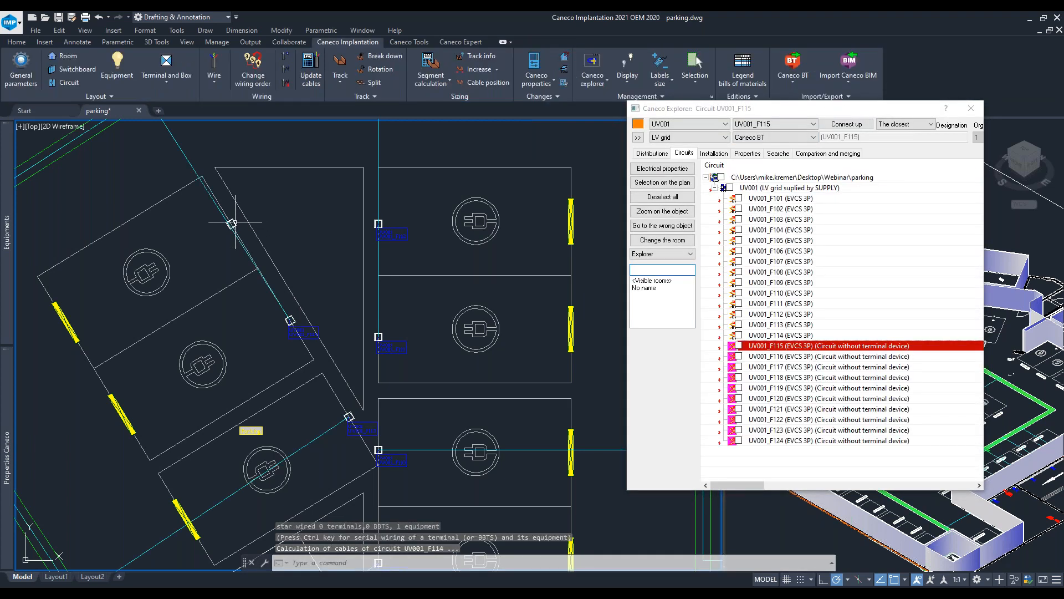
click(847, 123)
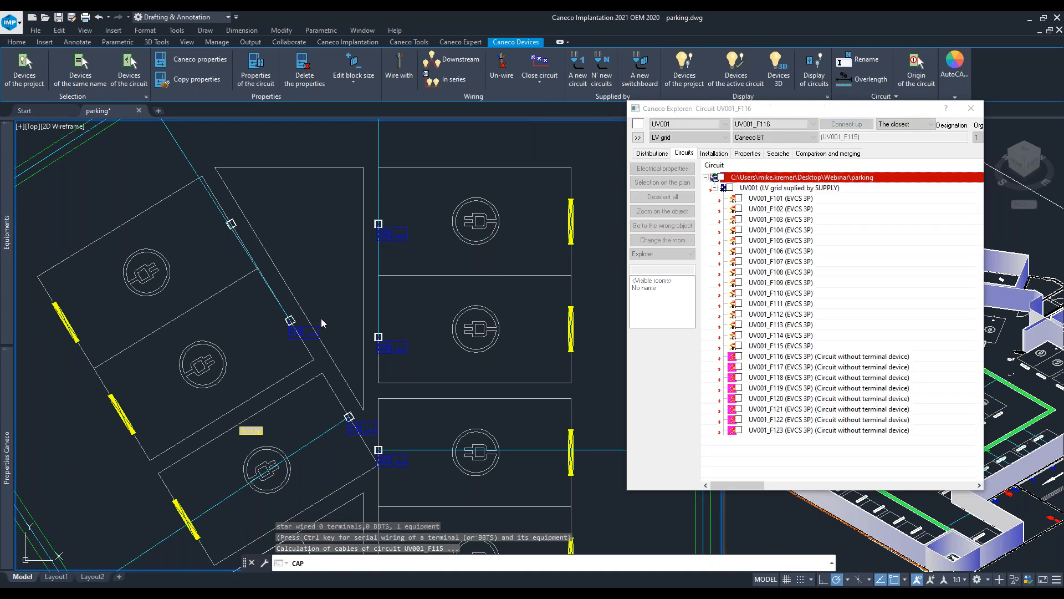
- Connect the two right-hand chargers in the top row of bays to circuits UV001_F116 and UV001_F117
scroll(273, 175, down, 4)
mouse_move(273, 177)
middle_down()
mouse_move(337, 247)
mouse_move(317, 337)
middle_up()
scroll(449, 197, up, 4)
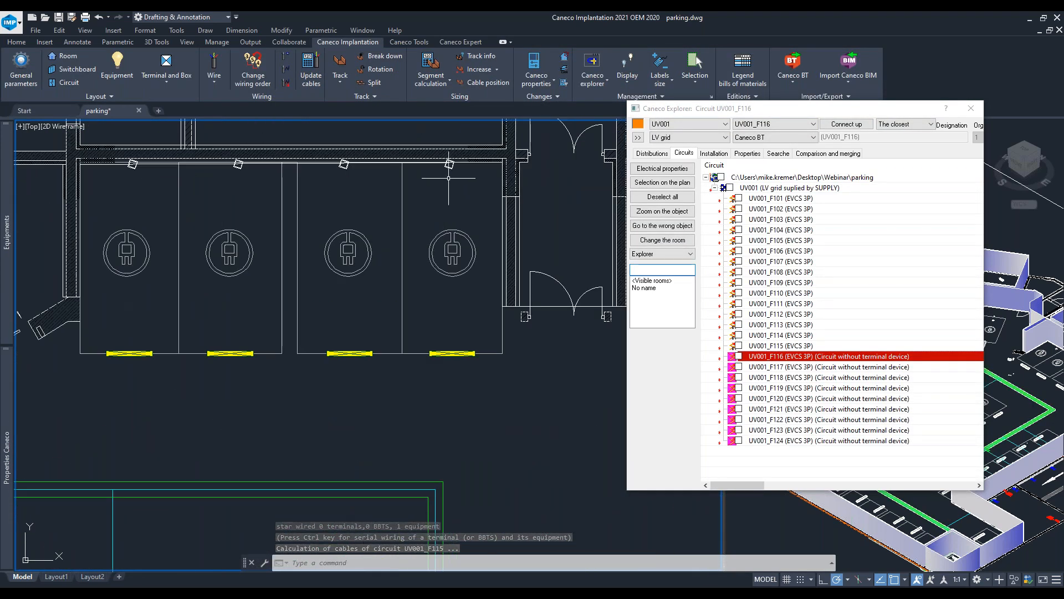
click(452, 166)
click(846, 123)
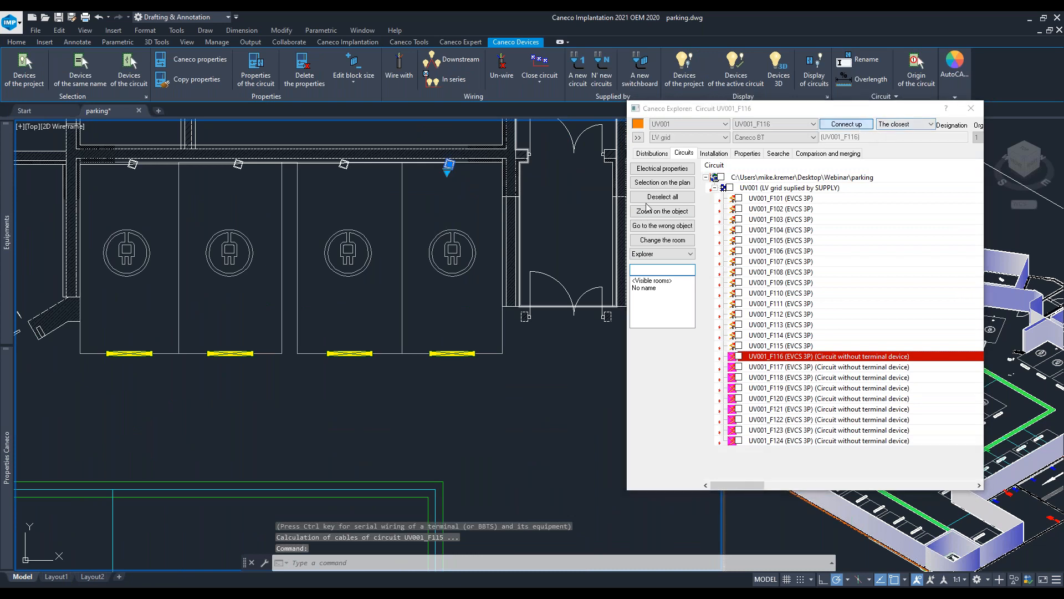
click(345, 166)
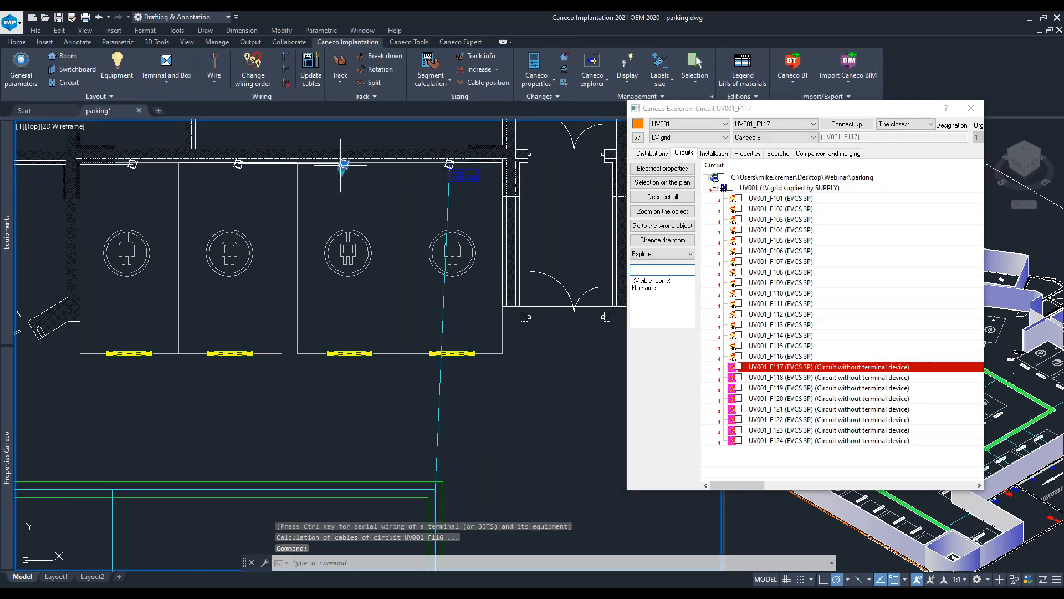
click(837, 127)
- Connect the remaining chargers in the top row of bays to circuits UV001_F118 and UV001_F119
click(237, 165)
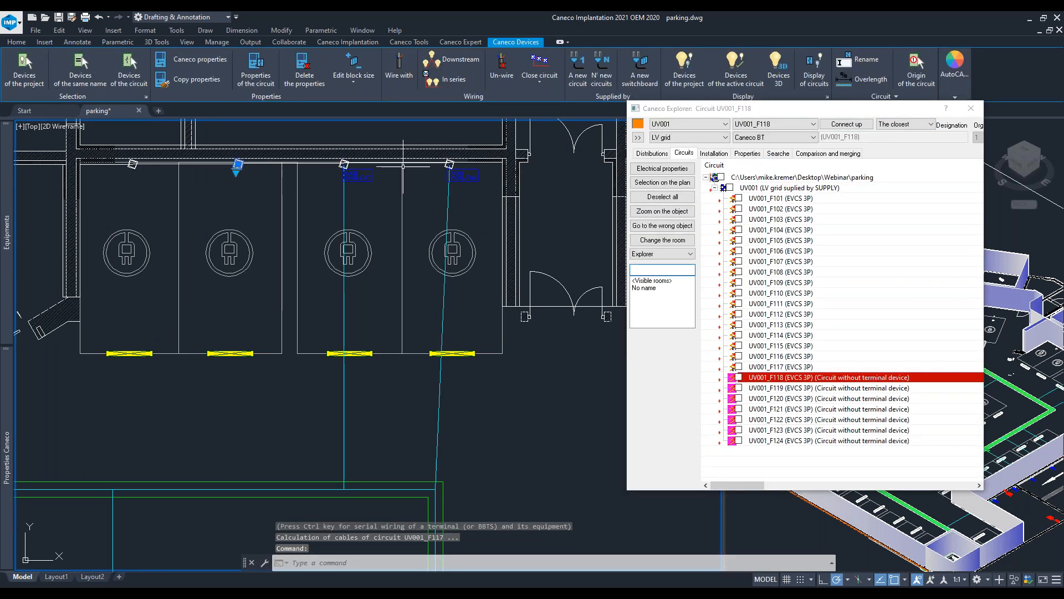
click(856, 123)
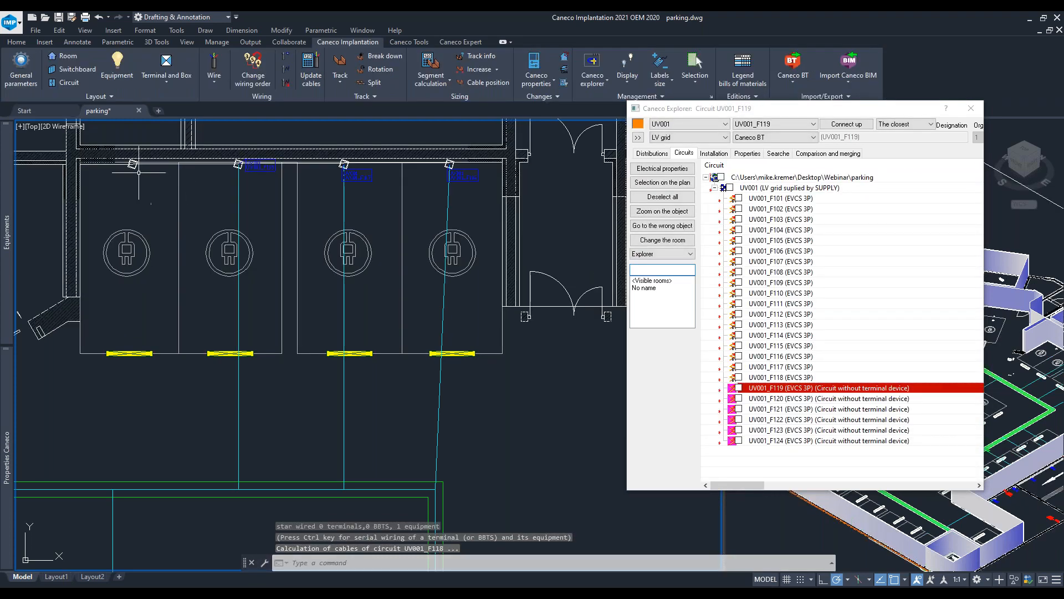
click(132, 165)
click(840, 125)
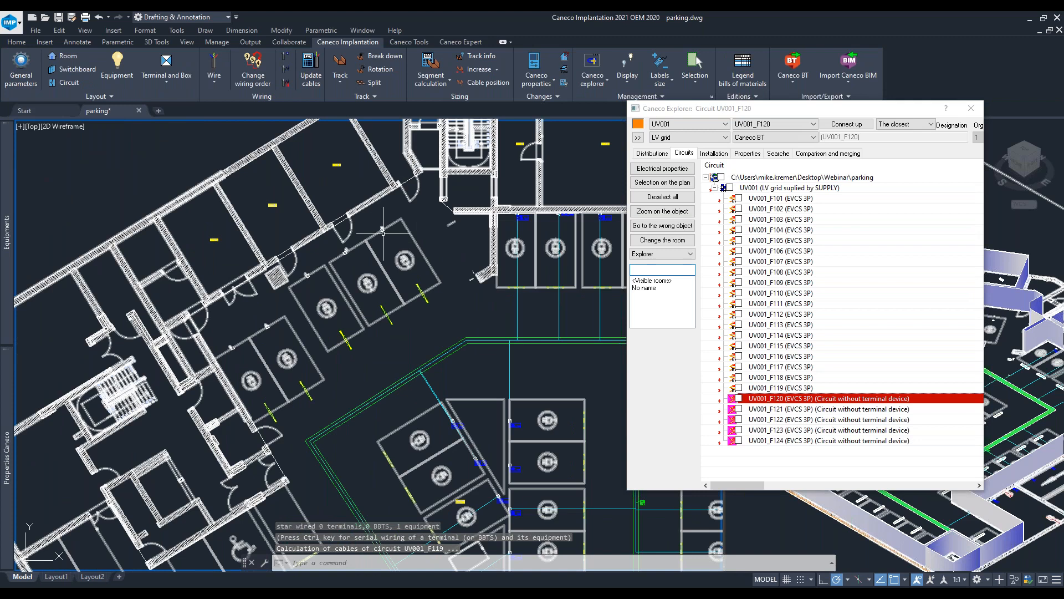
- Connect the chargers in the upper angled bays to circuits UV001_F120, UV001_F121 and UV001_F122
click(383, 232)
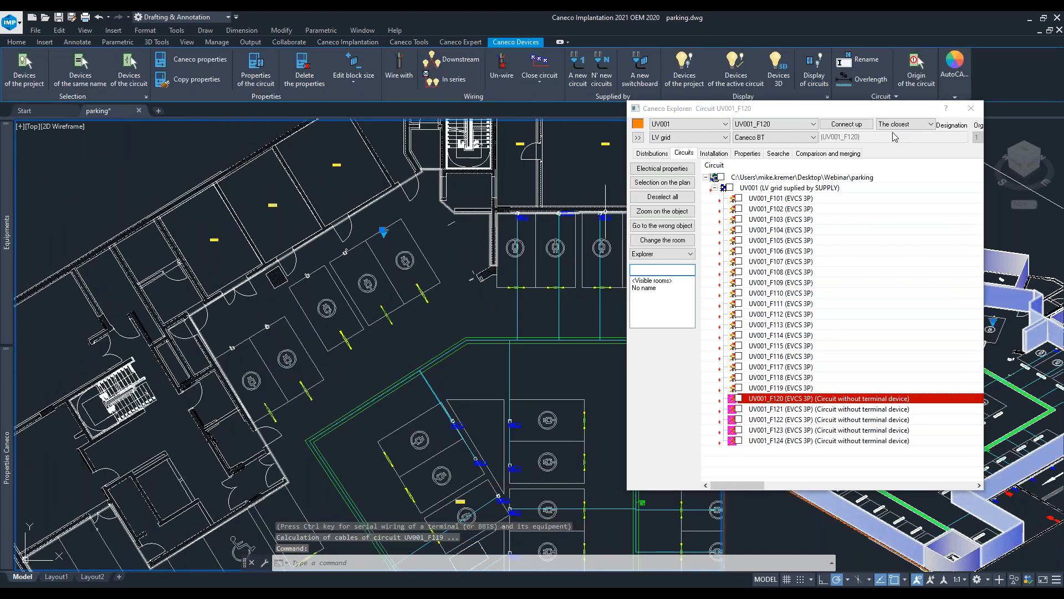
click(841, 125)
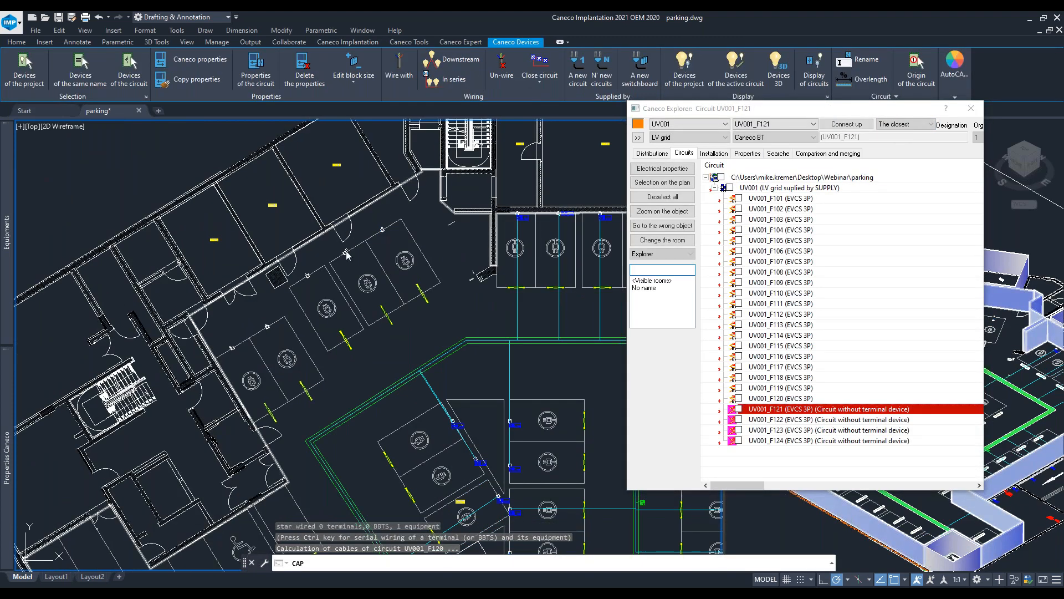
click(841, 125)
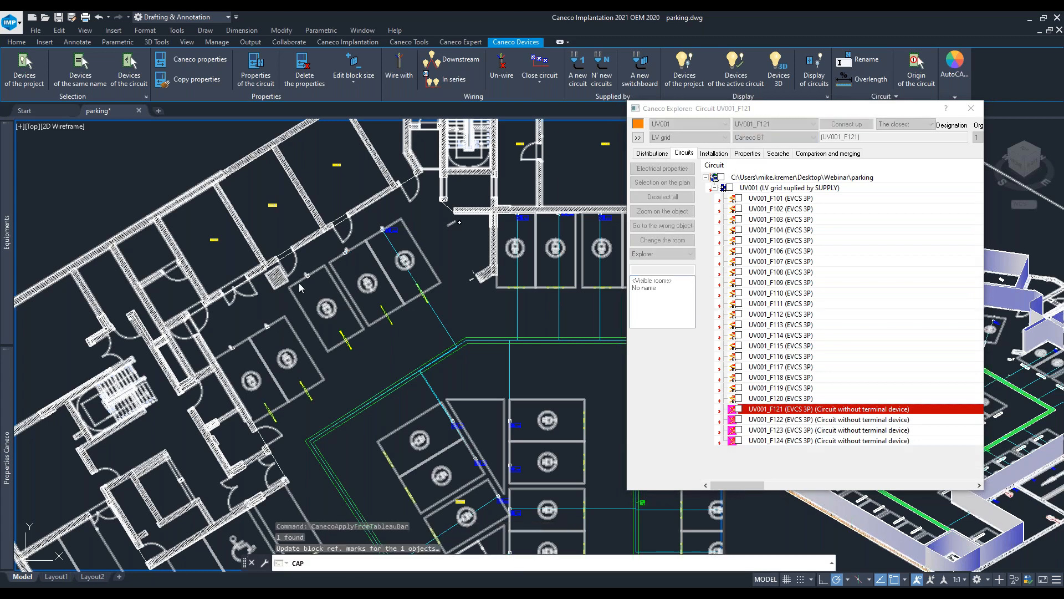
click(515, 246)
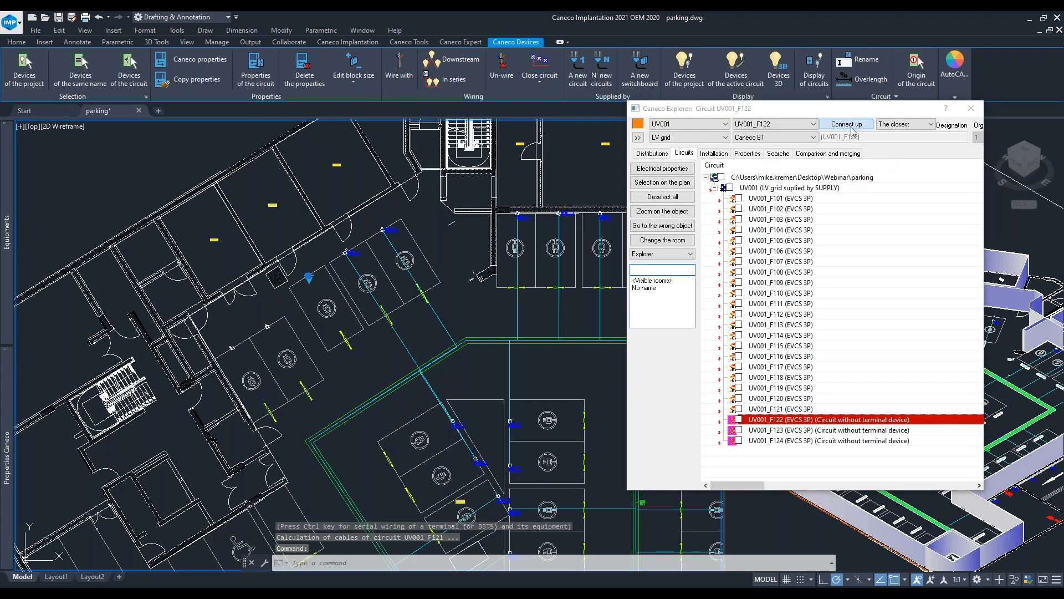
click(848, 125)
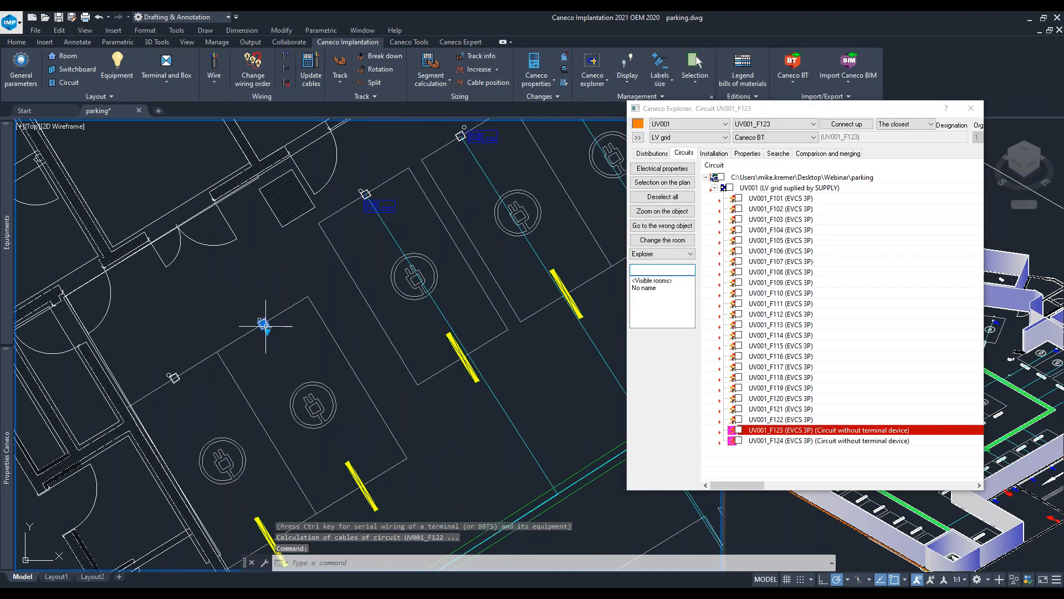
- Connect the last two chargers in the angled bays to circuits UV001_F123 and UV001_F124
click(560, 278)
click(834, 124)
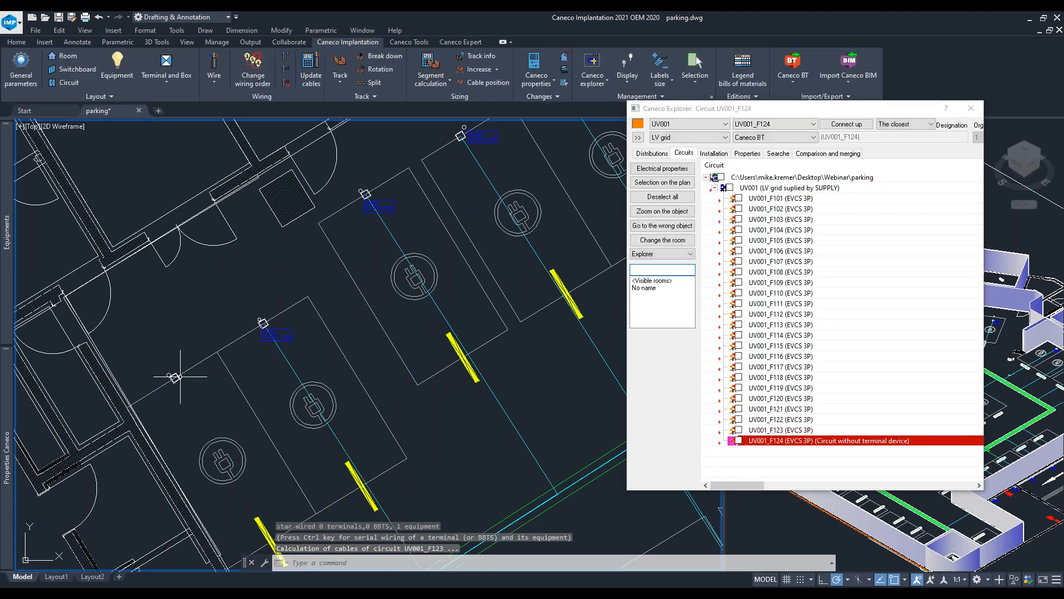
click(841, 126)
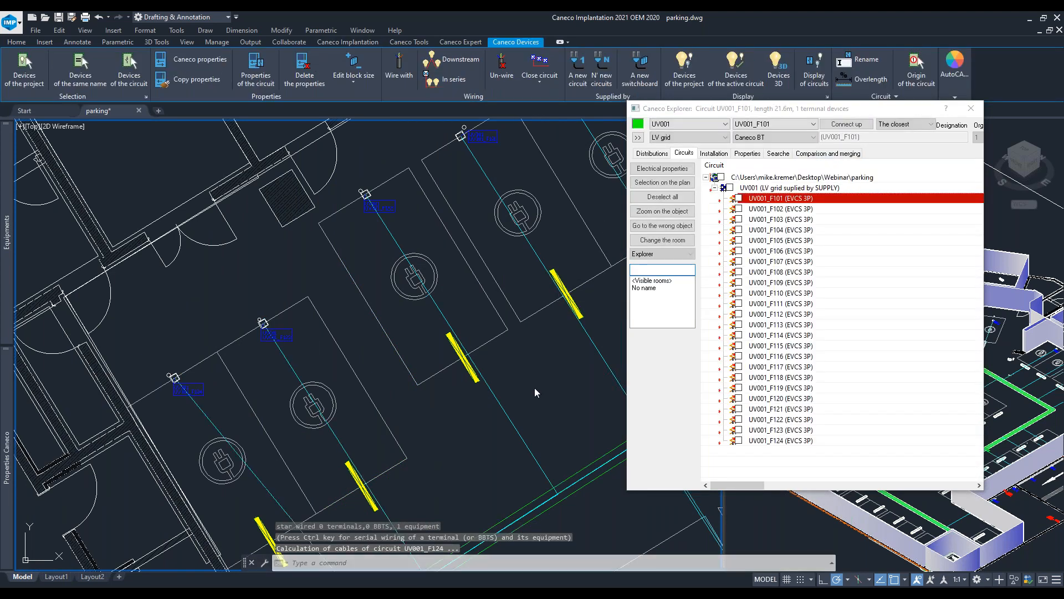
- Review the charger wiring across the whole parking plan, then close the circuit explorer
click(534, 388)
scroll(532, 391, down, 4)
middle_drag(529, 387, 368, 308)
middle_drag(400, 363, 259, 354)
key(Escape)
scroll(345, 319, down, 3)
middle_drag(342, 316, 331, 293)
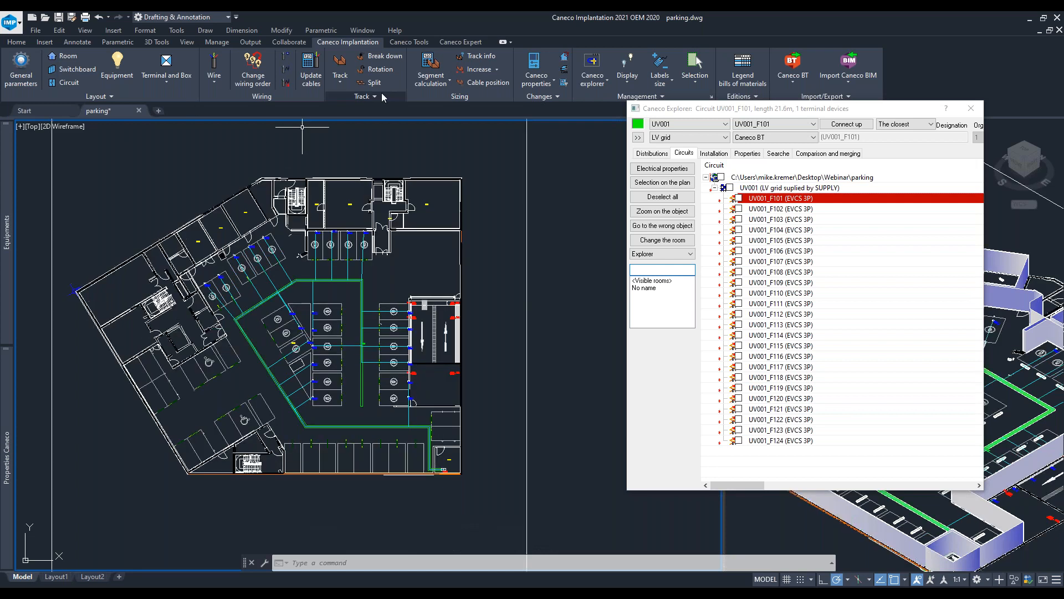
click(388, 279)
key(Escape)
key(Escape)
scroll(304, 277, up, 8)
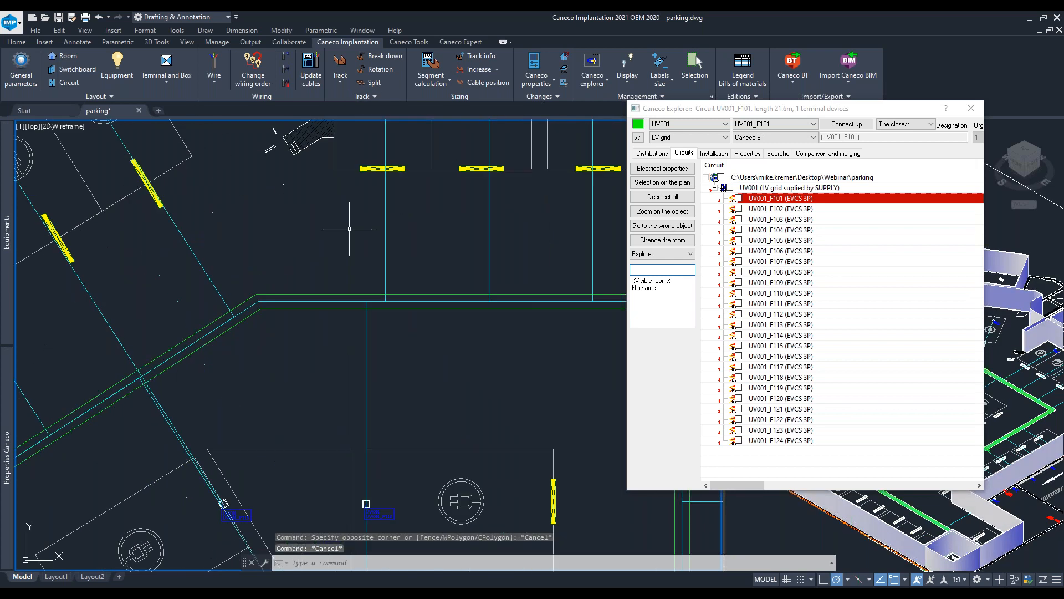
middle_drag(344, 234, 221, 304)
click(244, 208)
middle_drag(574, 262, 281, 293)
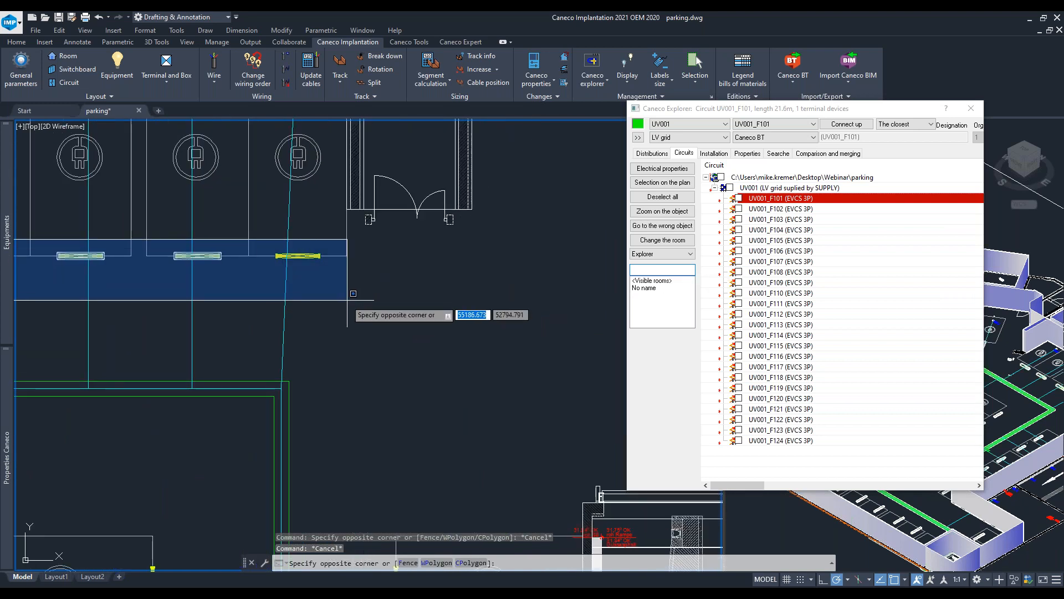
click(348, 297)
scroll(443, 304, down, 2)
mouse_move(443, 304)
middle_down()
mouse_move(442, 314)
mouse_move(457, 308)
middle_up()
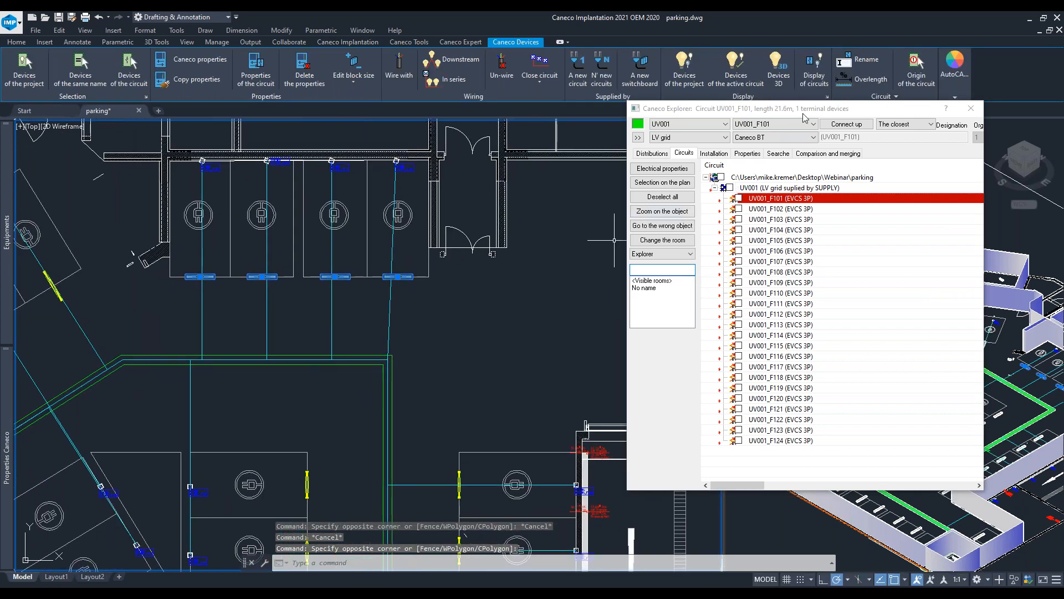
click(971, 109)
- Create a new circuit UV001_F125 in UV001 using the Lighting circuit style
middle_drag(368, 384, 575, 359)
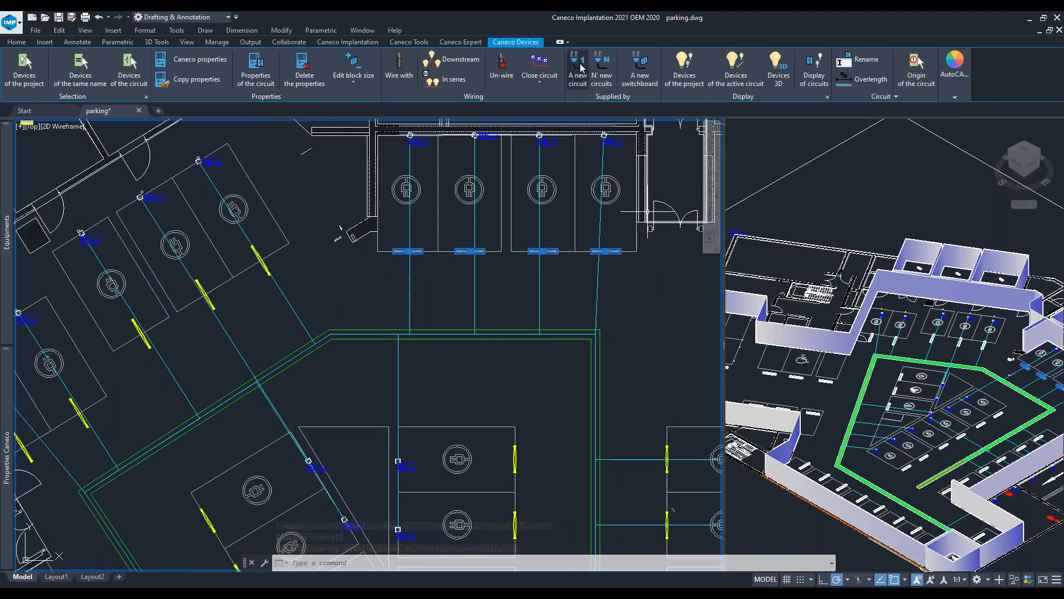
click(580, 66)
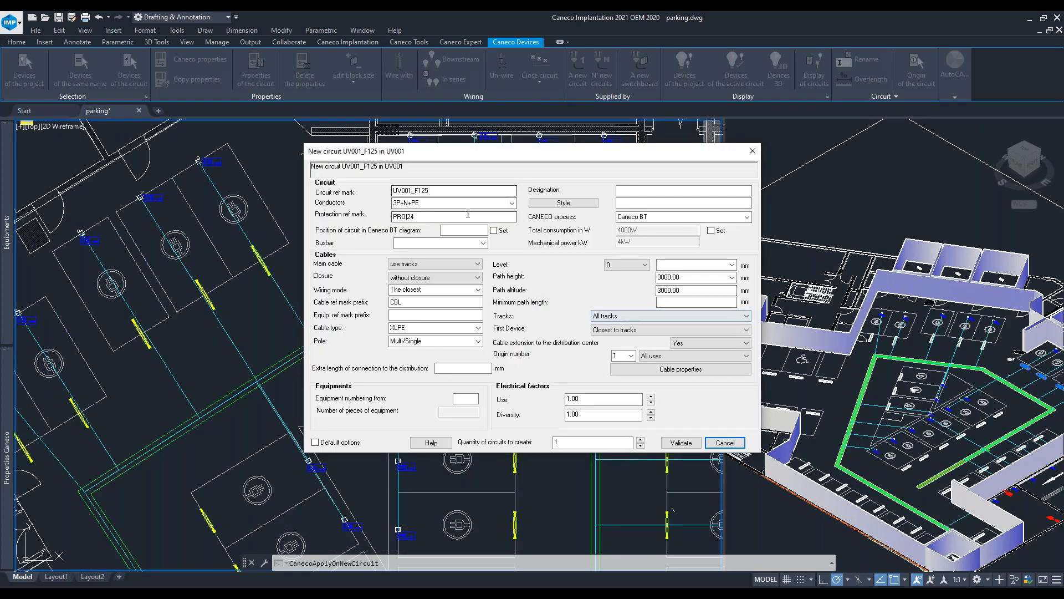
click(322, 233)
click(326, 225)
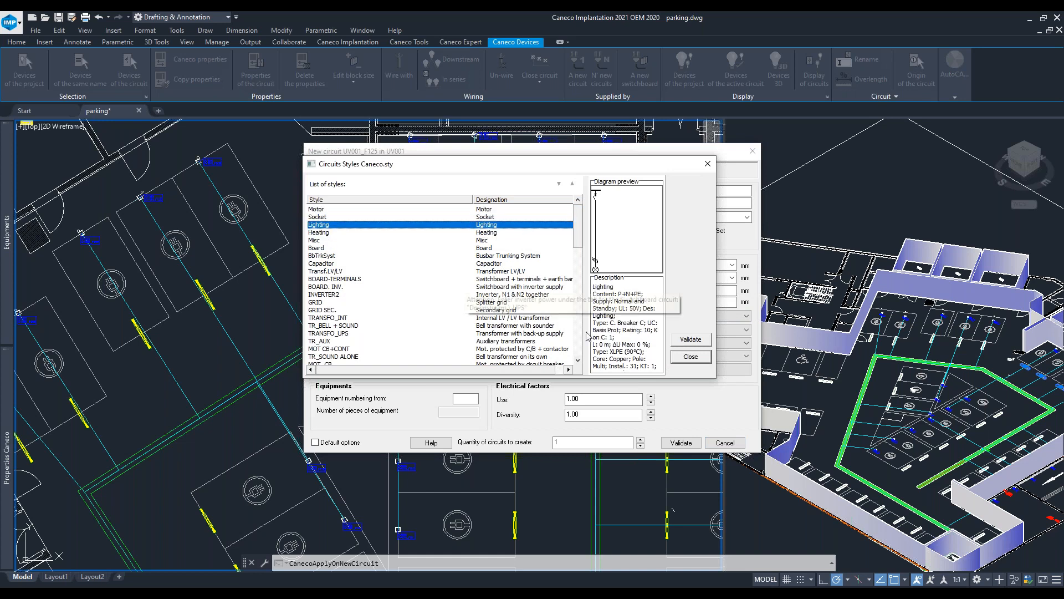
click(691, 340)
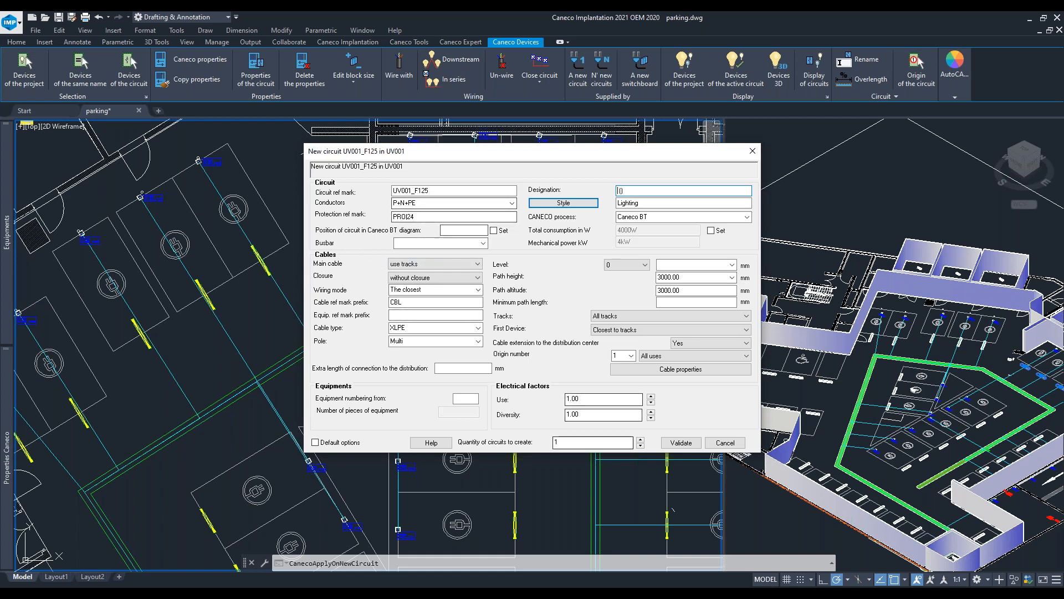
click(680, 443)
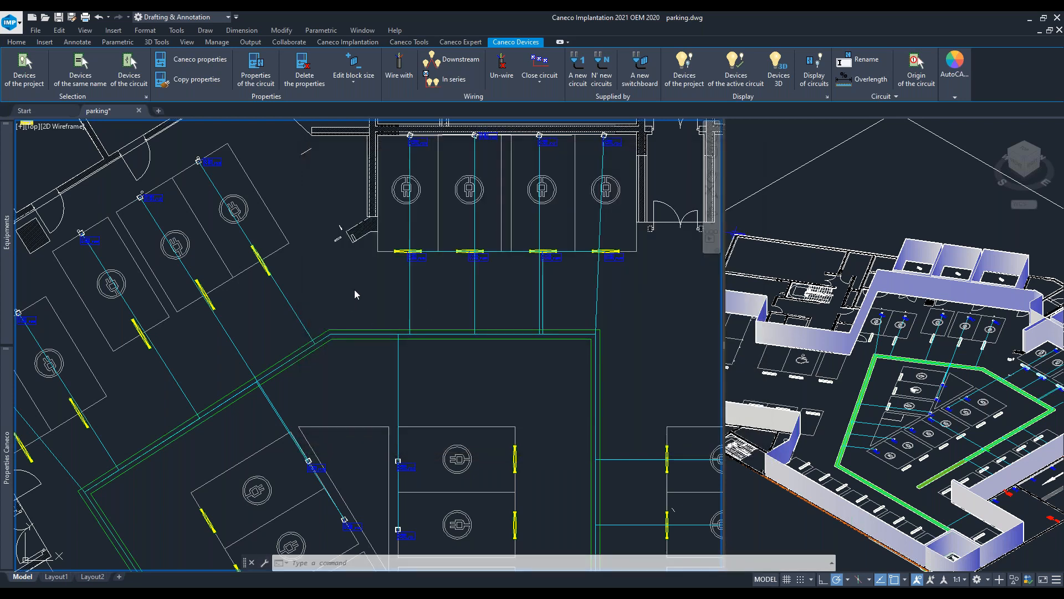
- Select the lights in the upper angled parking bays and create a new circuit UV001_F126 for them
scroll(474, 267, up, 6)
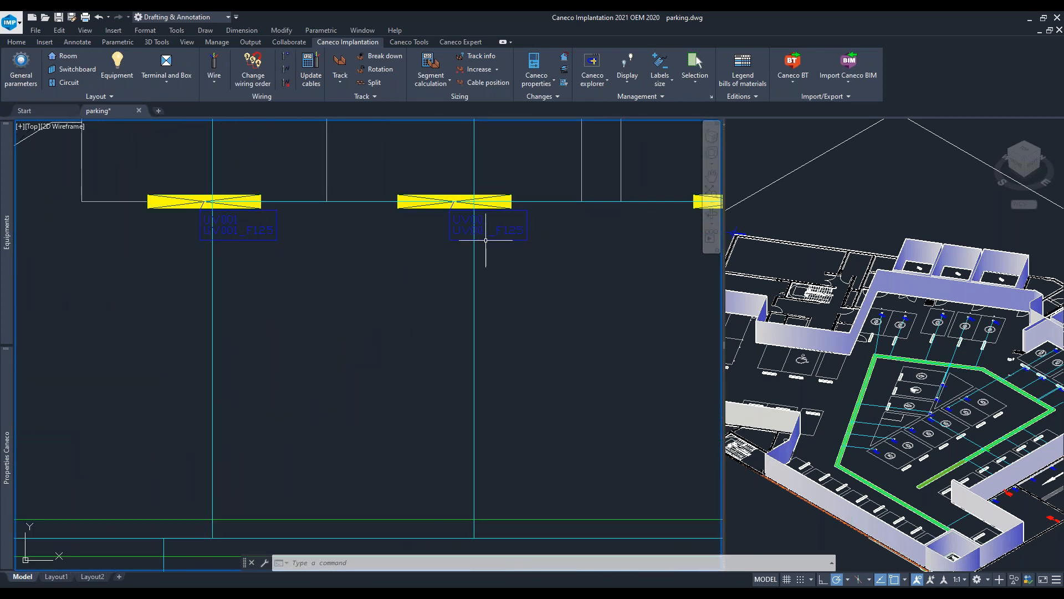
middle_drag(485, 240, 40, 282)
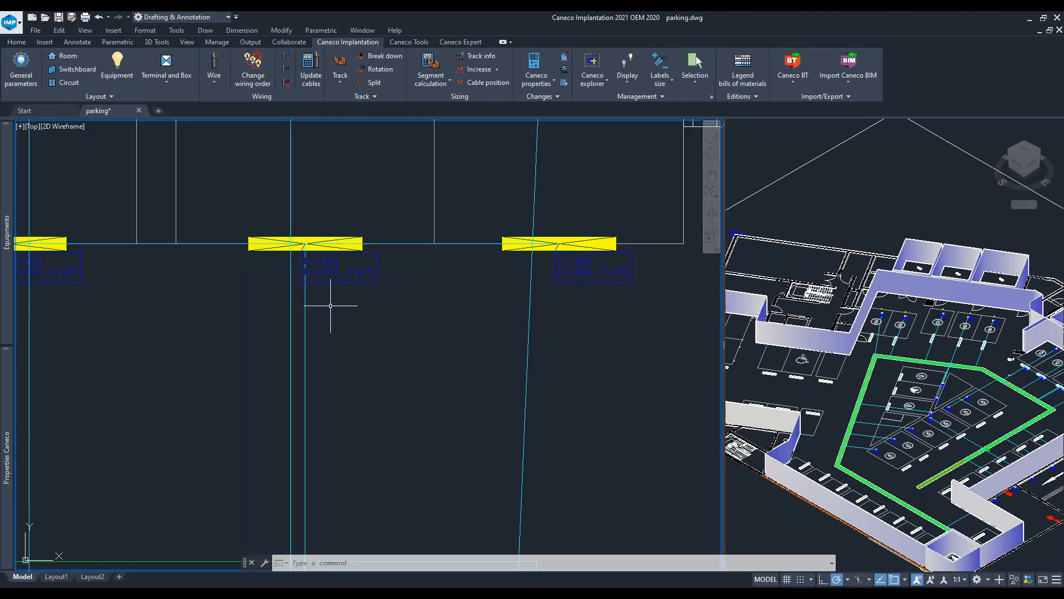
scroll(321, 308, down, 7)
scroll(216, 268, up, 3)
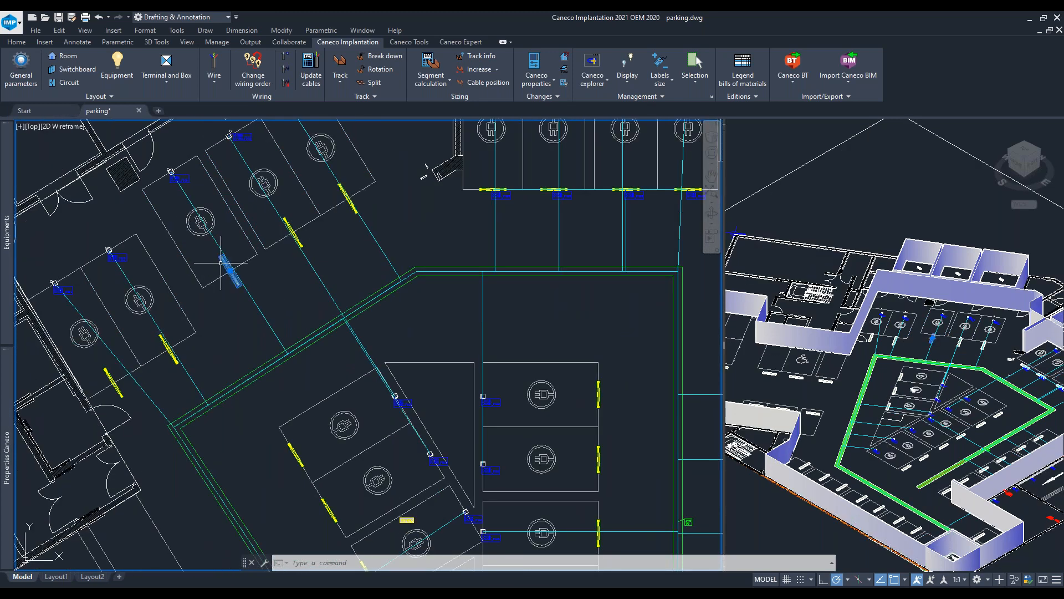
click(221, 262)
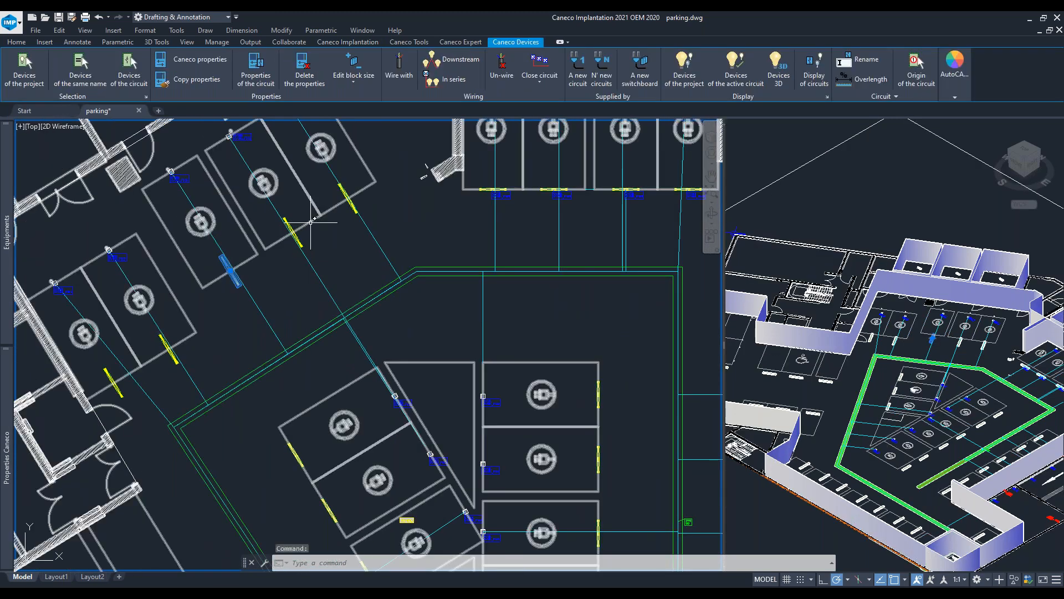
scroll(343, 186, up, 8)
click(339, 190)
scroll(316, 213, down, 6)
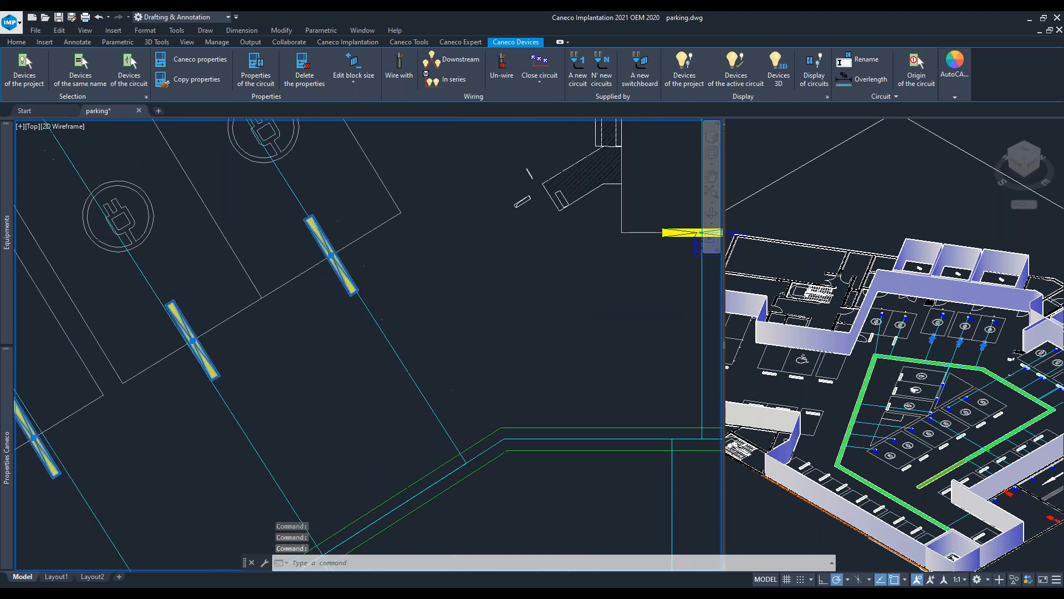
middle_drag(239, 299, 555, 131)
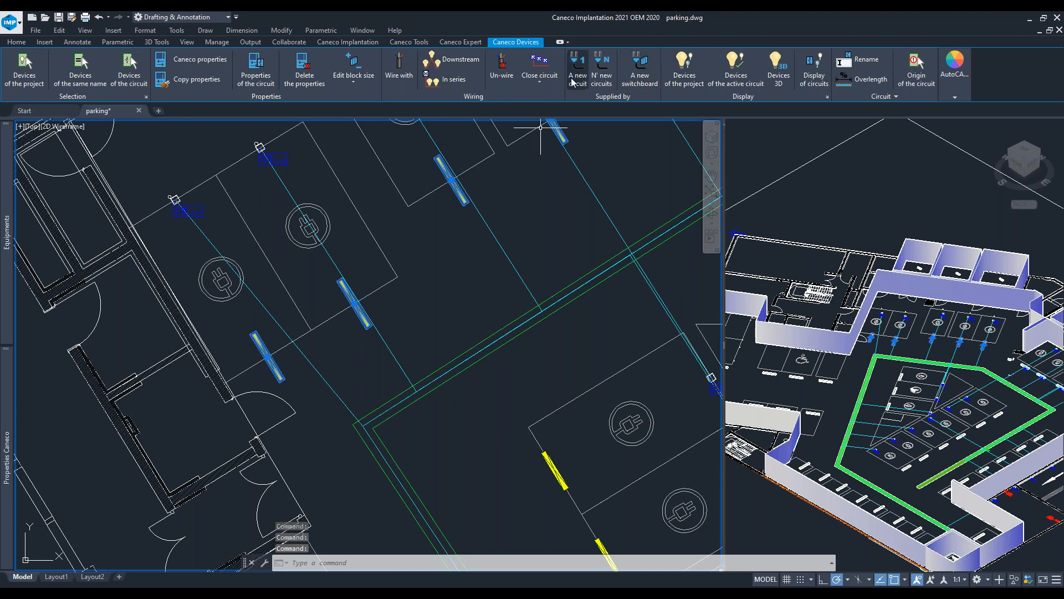
click(580, 69)
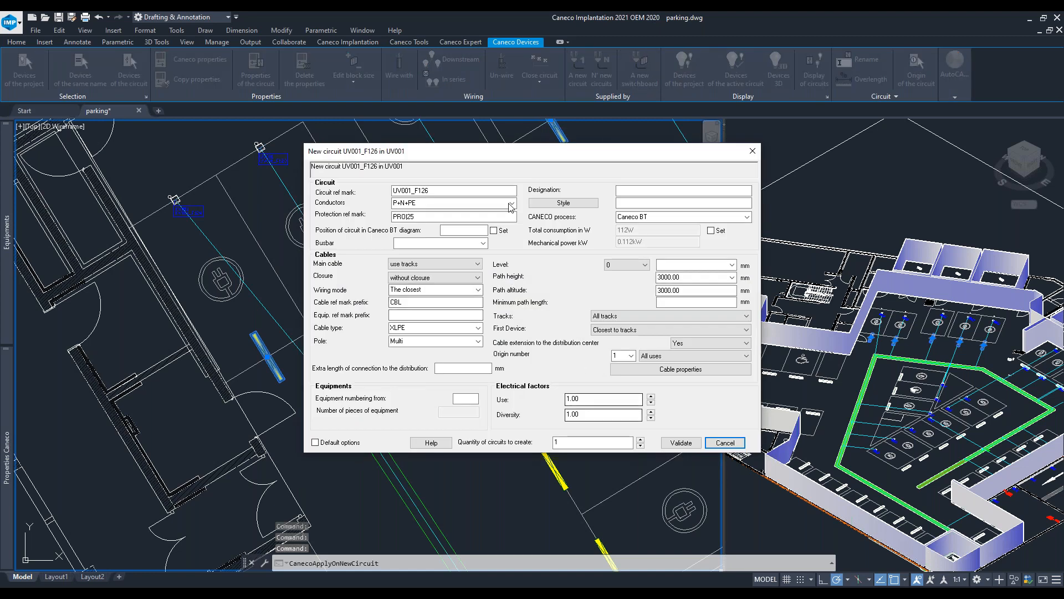
click(691, 442)
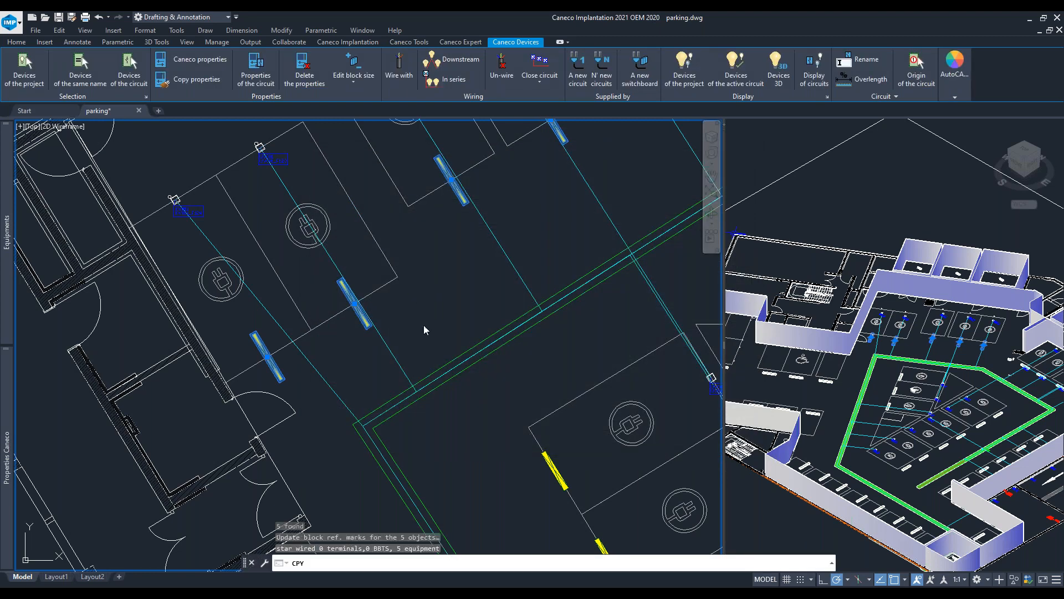
- Select the next row of lights in the angled bays and repeat the command to create circuit UV001_F127
middle_drag(469, 356, 265, 272)
scroll(265, 272, up, 3)
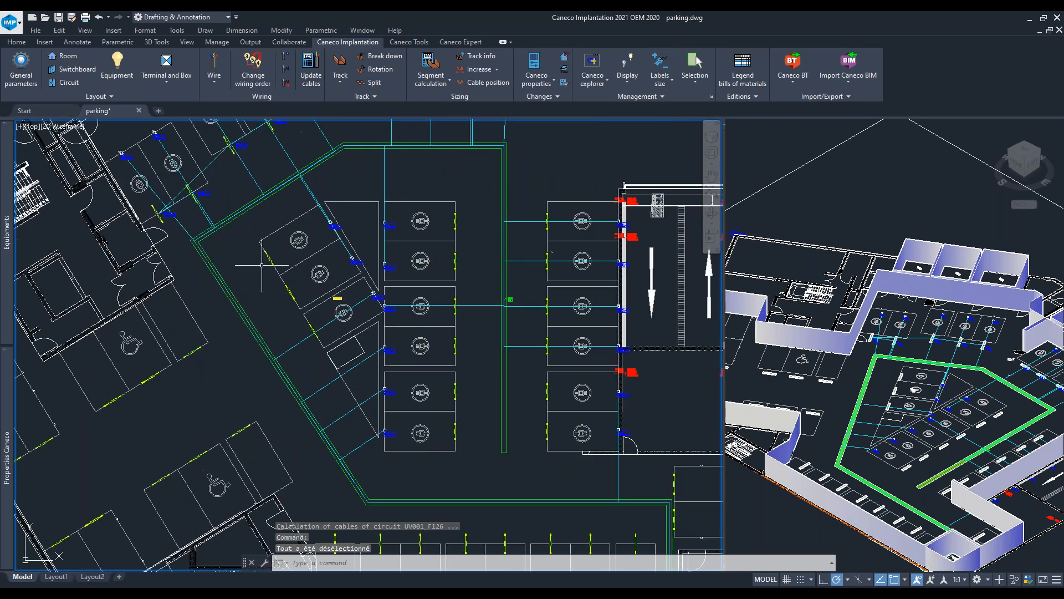
scroll(284, 301, up, 5)
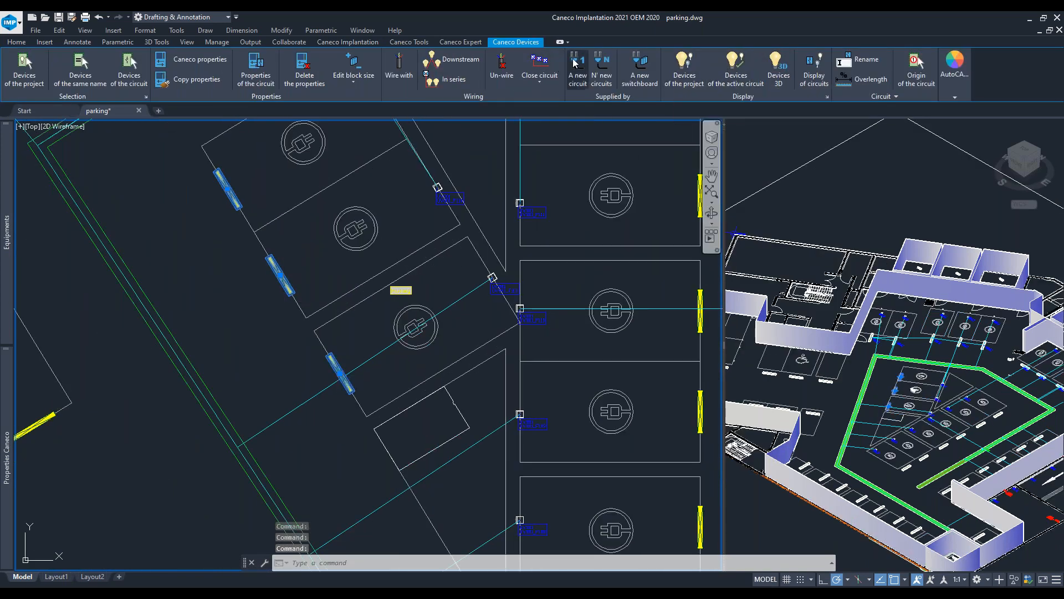
key(Return)
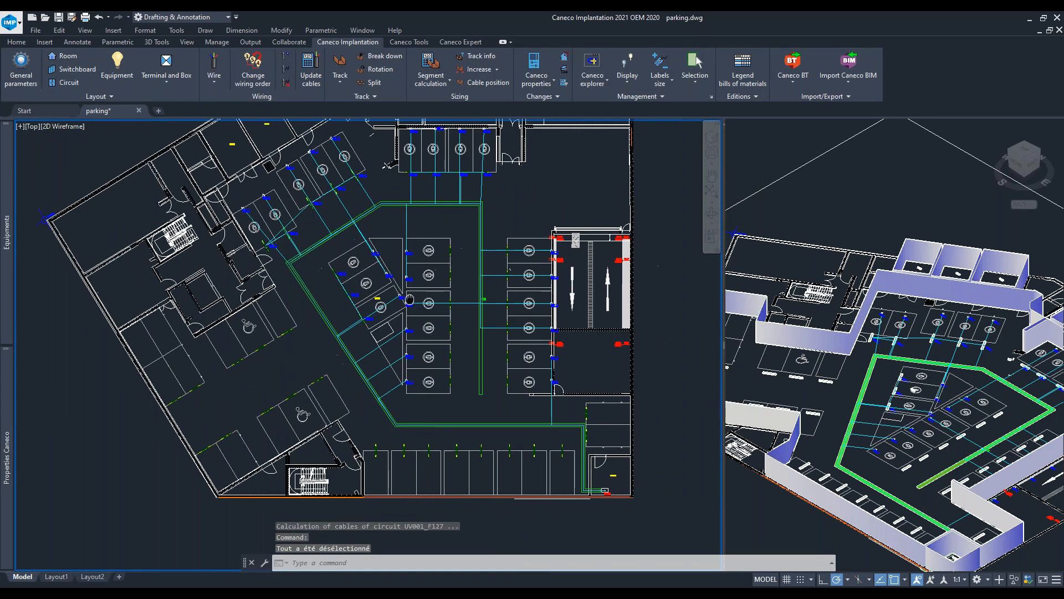
- Select another group of parking lights and create new circuit UV001_F128 for them
scroll(441, 232, up, 4)
click(443, 226)
middle_drag(465, 458, 460, 343)
click(486, 497)
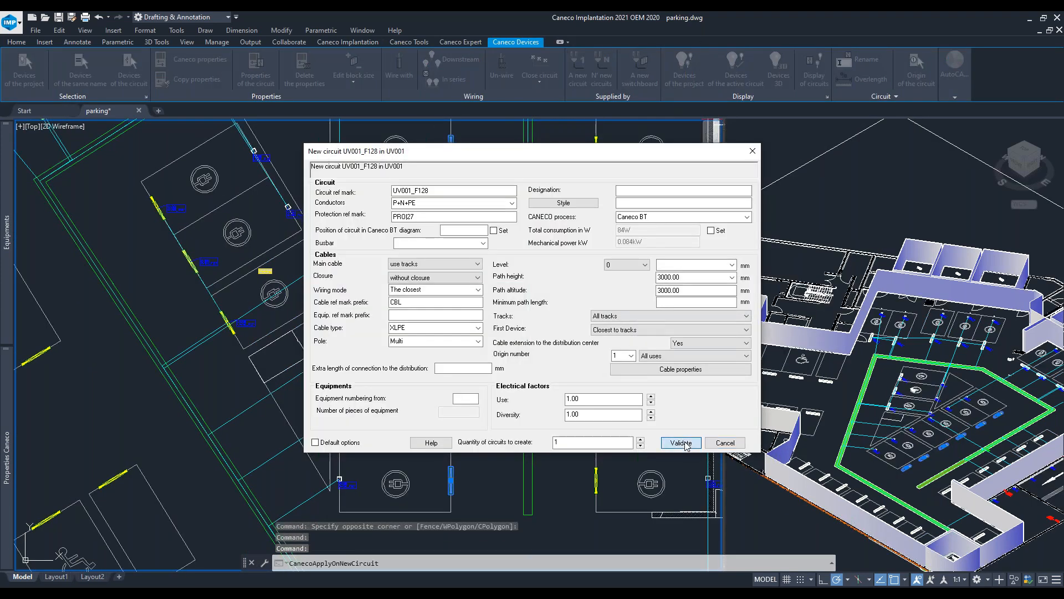
click(685, 442)
- Window-select the lights along the right-hand column of bays and create circuit UV001_F129
middle_drag(597, 266, 455, 265)
click(459, 172)
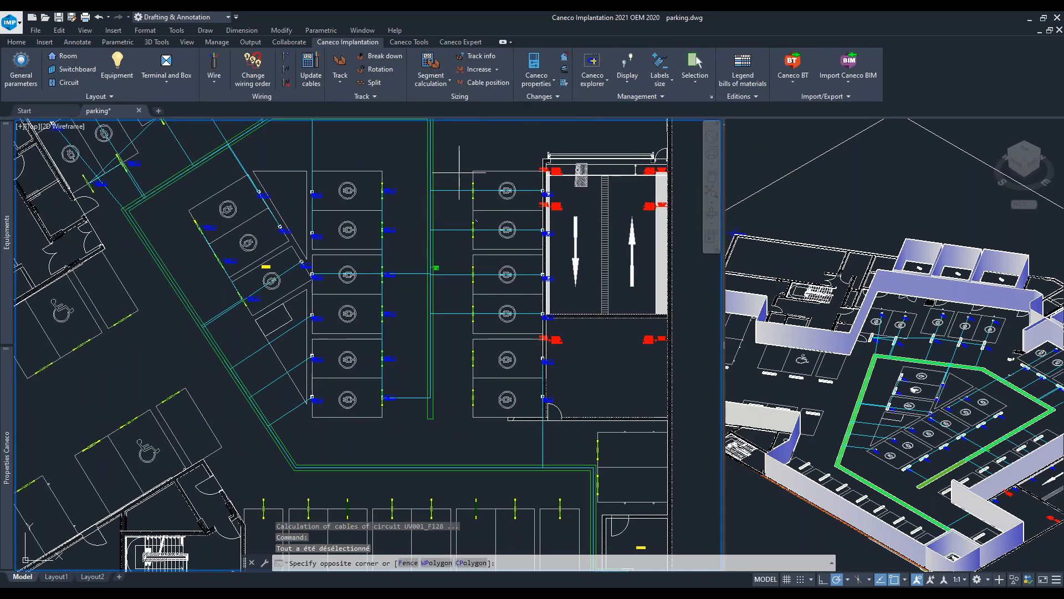
click(491, 405)
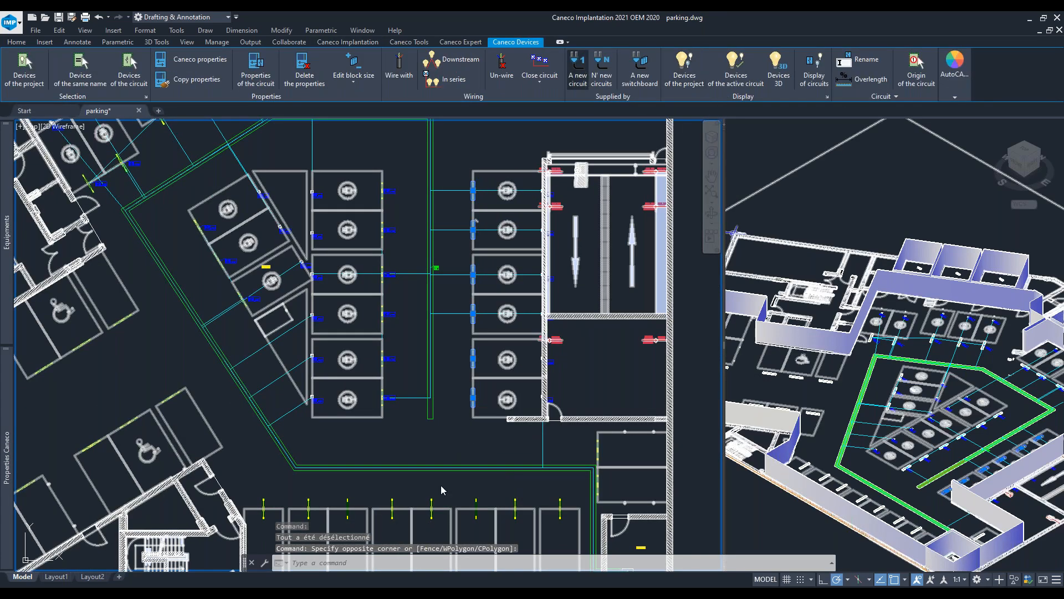
click(681, 442)
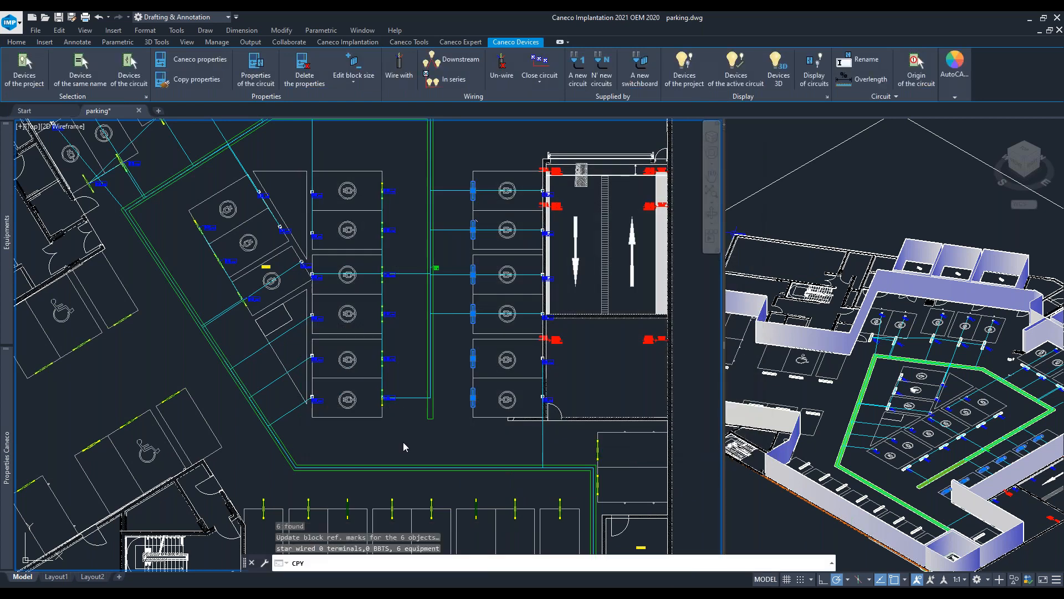
- Window-select the lights along the bottom row of bays and create circuit UV001_F130
mouse_move(449, 411)
middle_down()
mouse_move(489, 347)
mouse_move(612, 235)
middle_up()
middle_drag(452, 349, 233, 347)
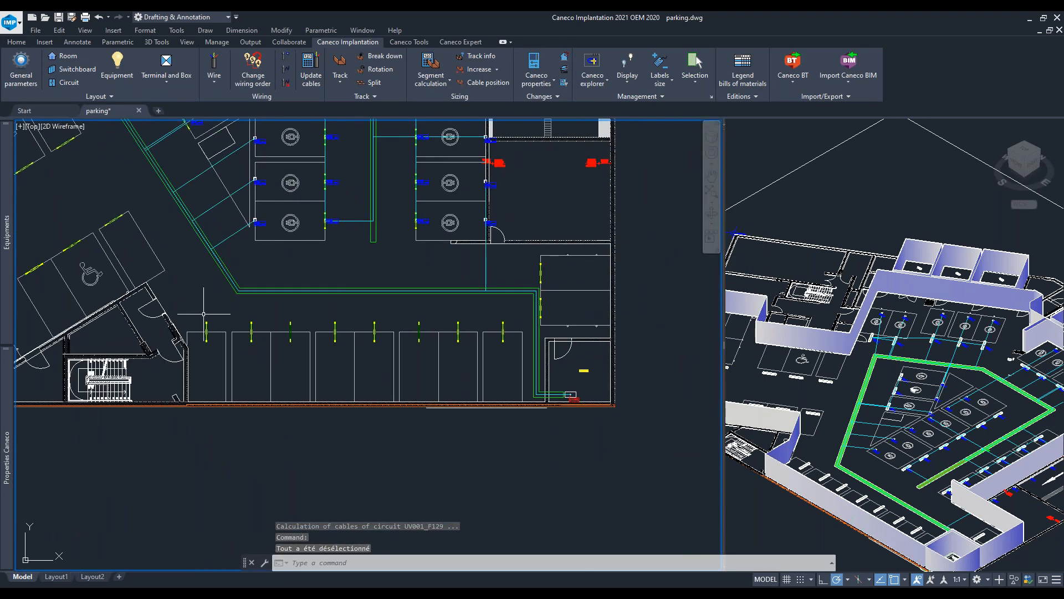
click(203, 314)
click(512, 349)
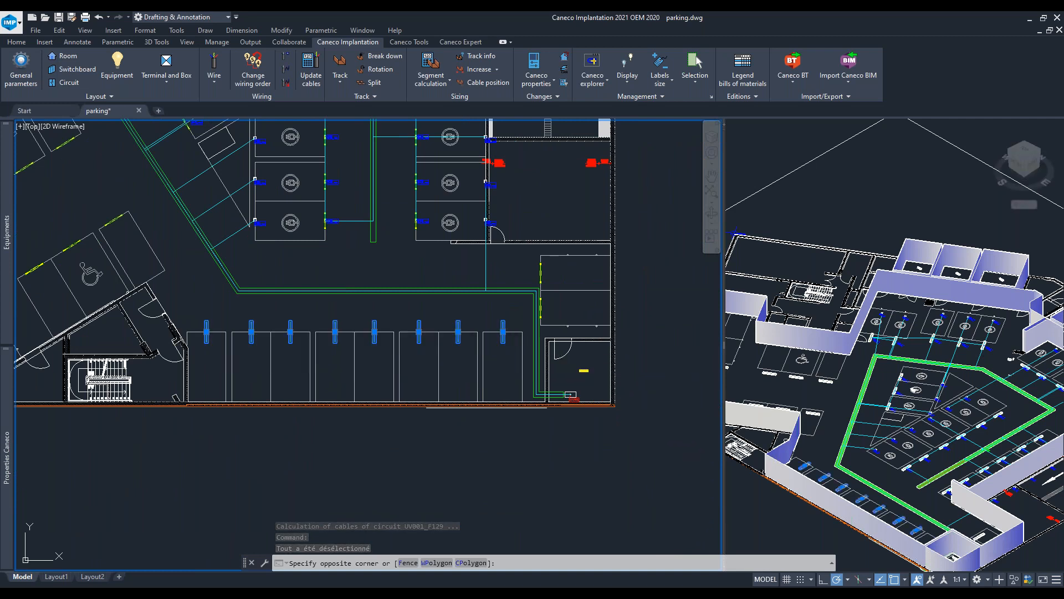
click(579, 61)
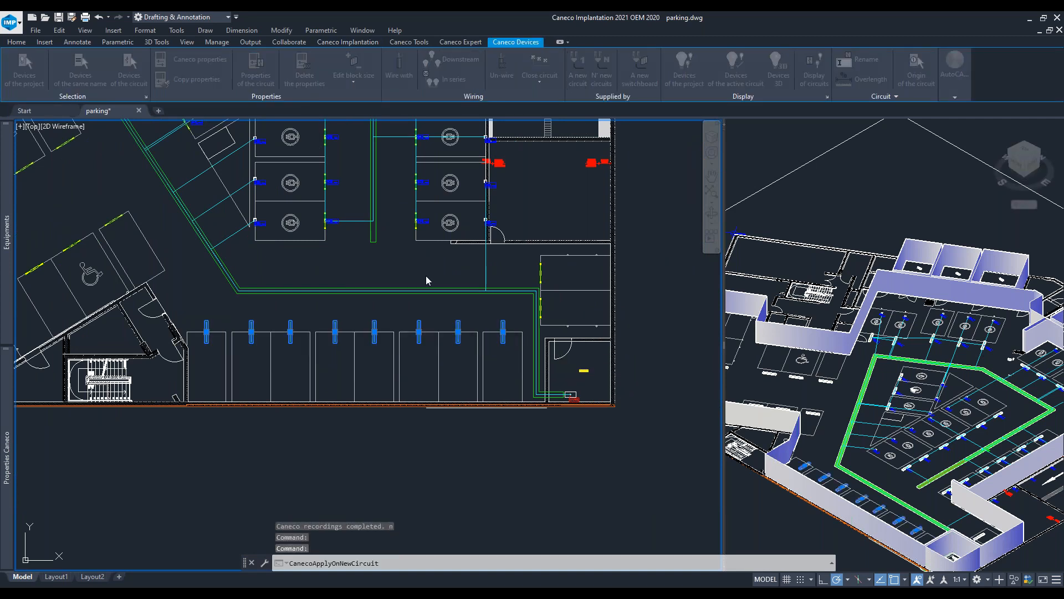
click(678, 443)
- Inspect the bottom-row lighting and the cable tray running to the UV001 switchboard
middle_drag(453, 304, 348, 314)
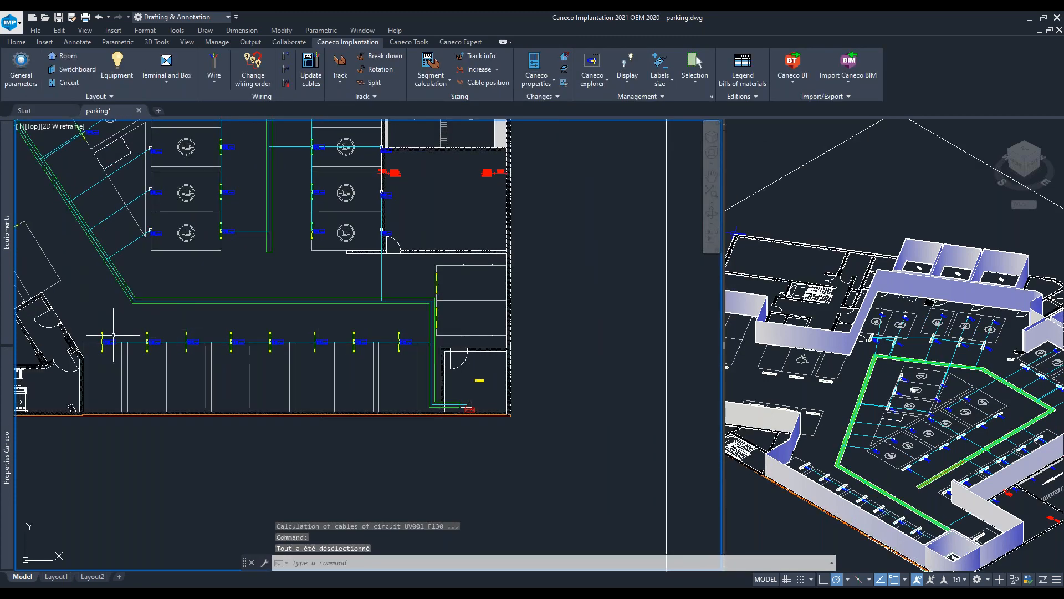
scroll(399, 327, up, 6)
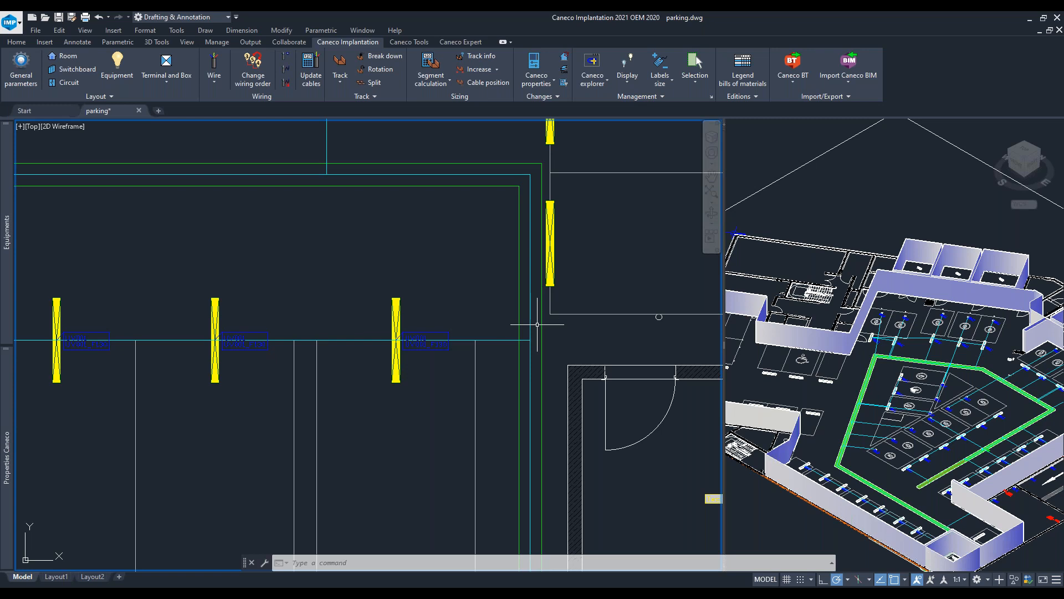
scroll(554, 299, down, 2)
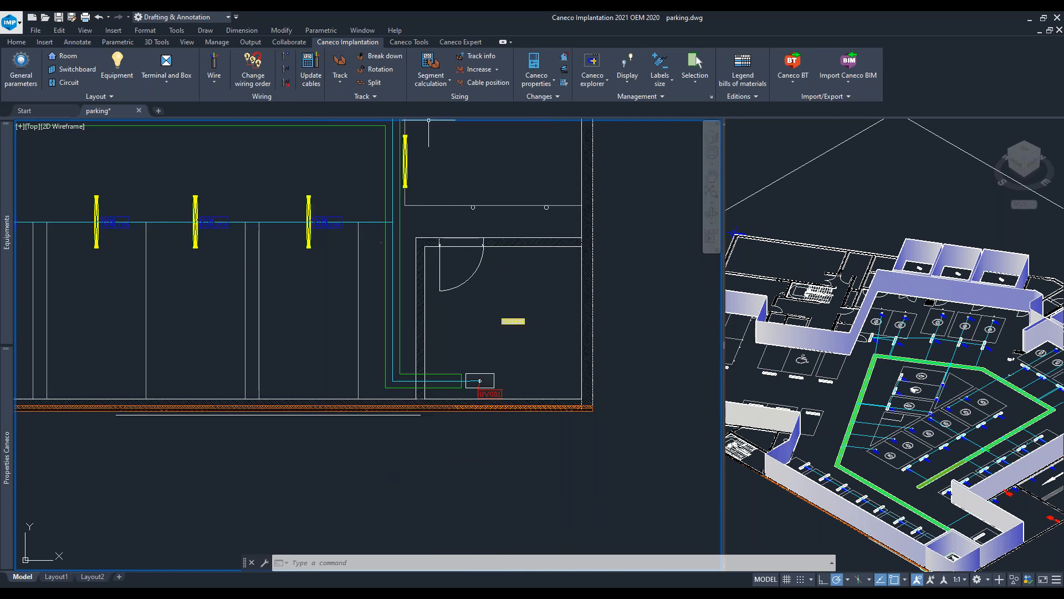
scroll(571, 450, down, 4)
middle_drag(416, 169, 461, 326)
scroll(421, 270, up, 10)
scroll(604, 373, down, 2)
scroll(617, 351, down, 6)
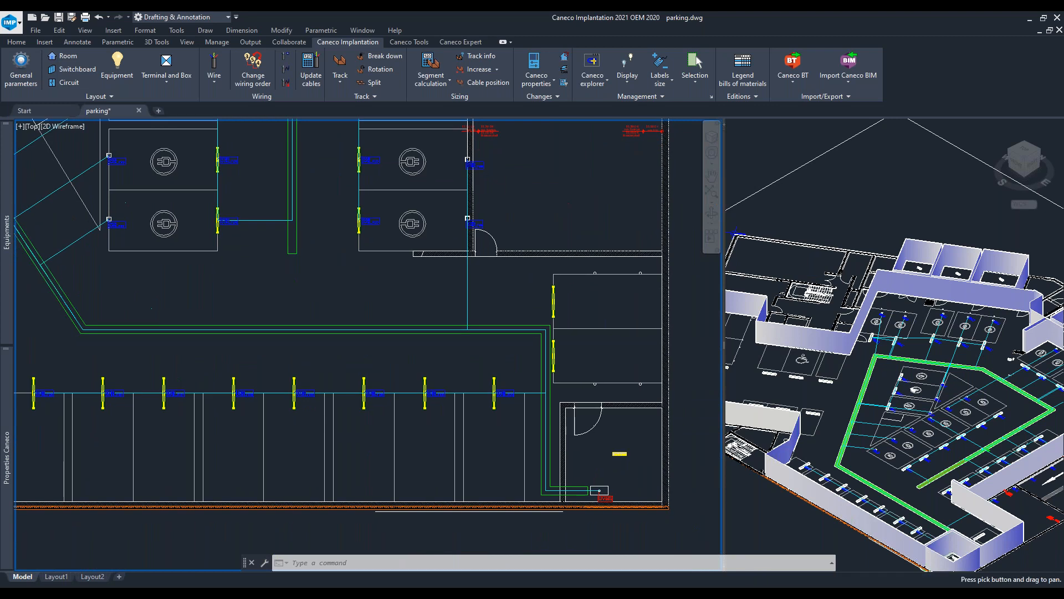
scroll(556, 377, up, 2)
scroll(590, 290, down, 2)
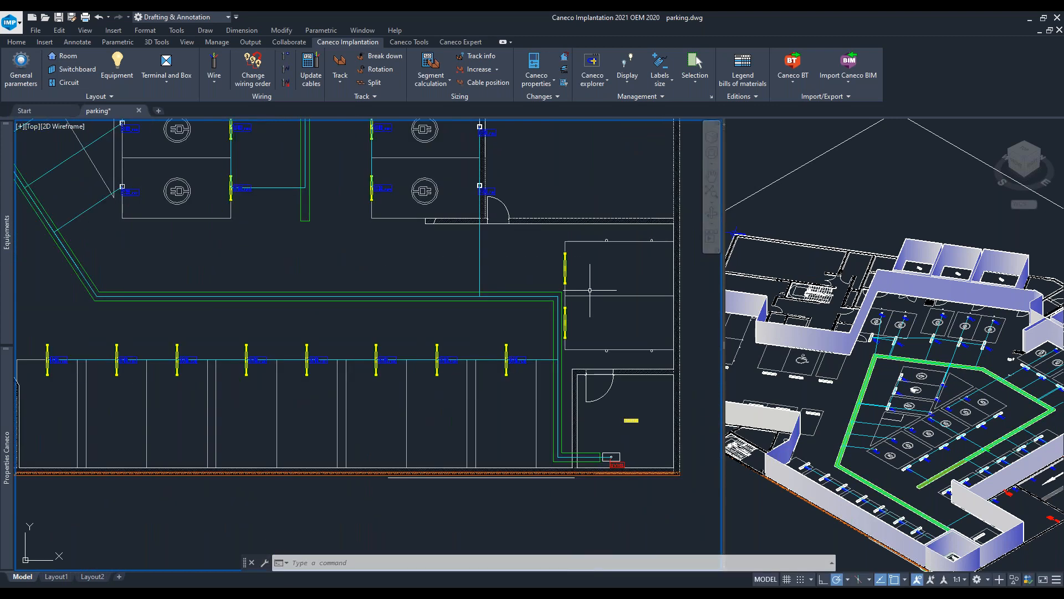
- Generate a cross-section of the cable tray beside the UV001 switchboard and review its cable list
middle_drag(589, 290, 535, 189)
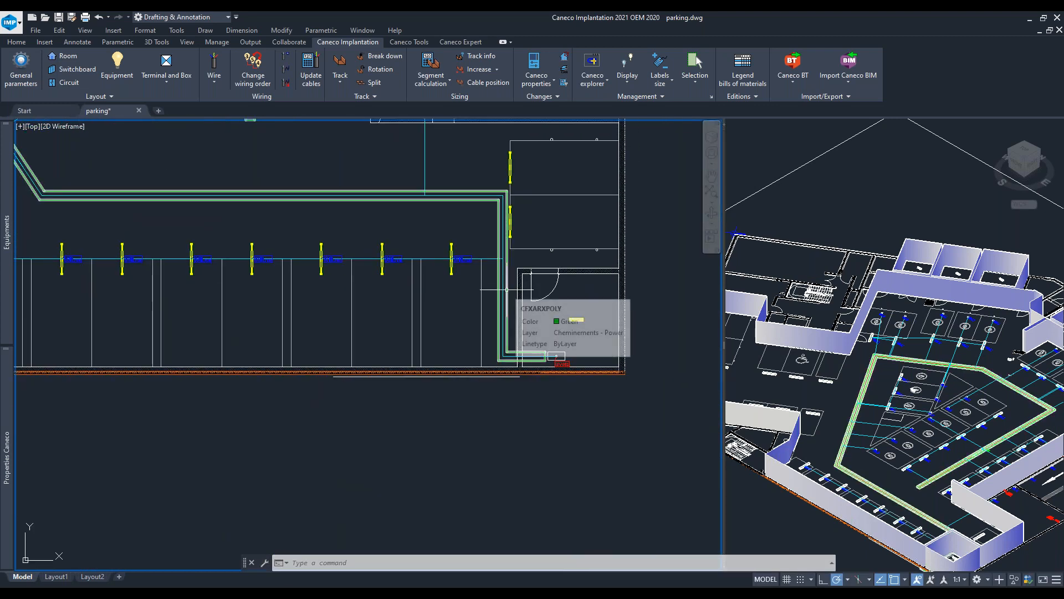
key(Escape)
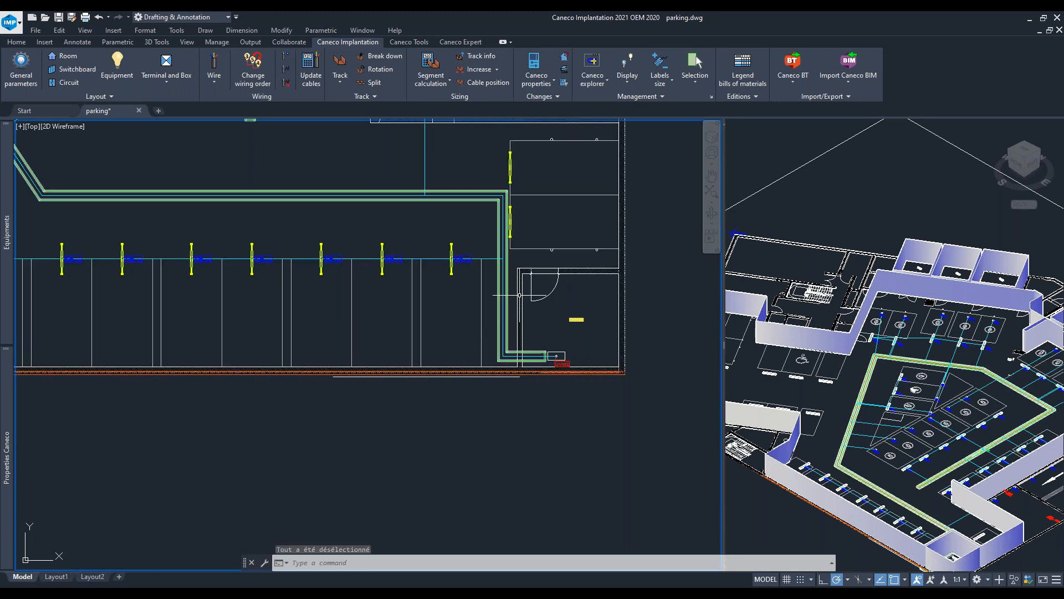
scroll(501, 294, up, 4)
click(491, 300)
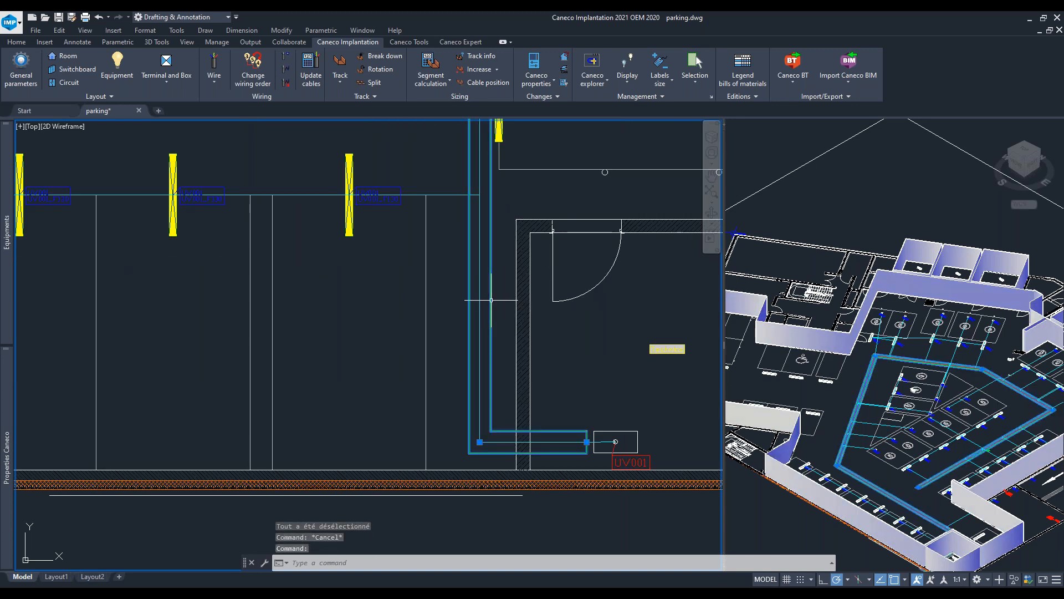
right_click(582, 377)
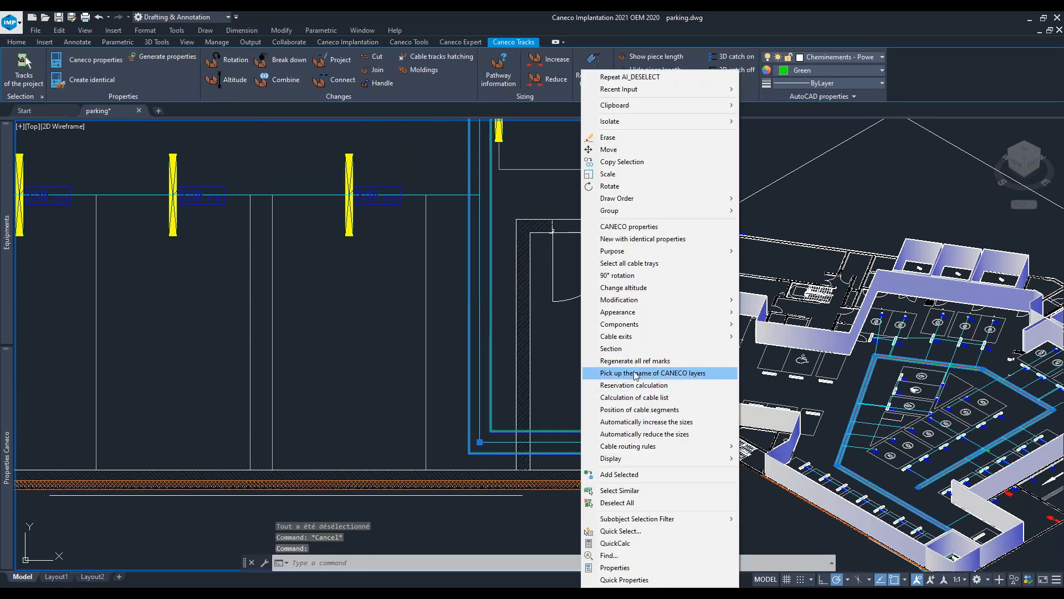
click(612, 349)
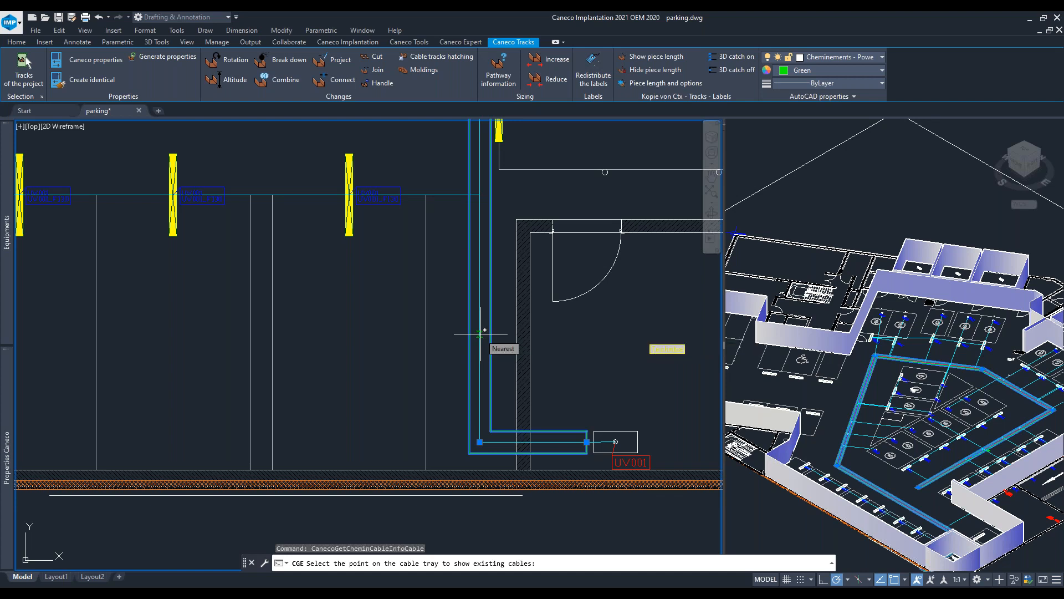
click(480, 333)
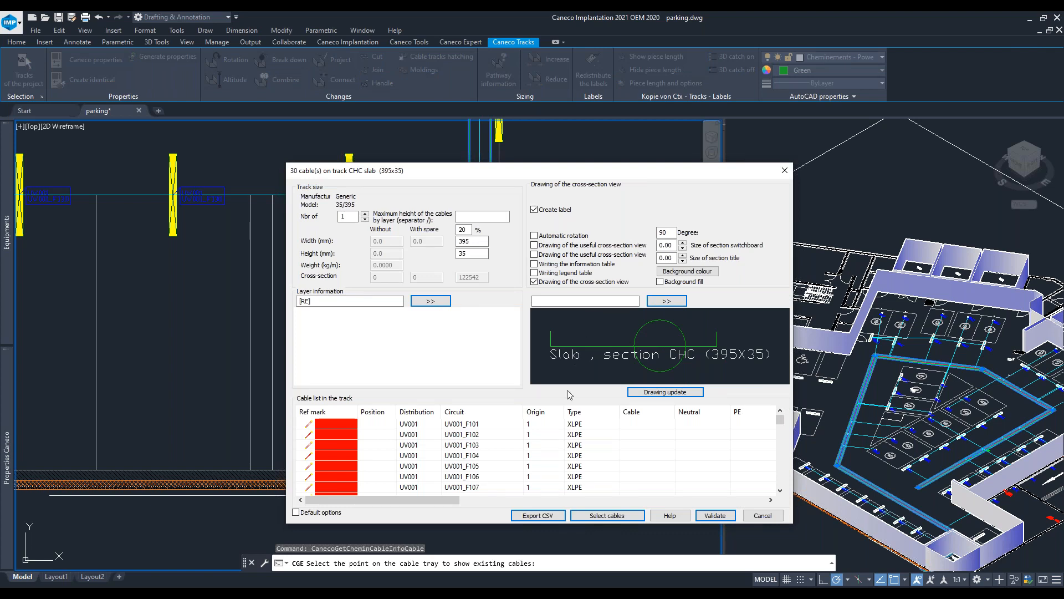
scroll(540, 432, down, 7)
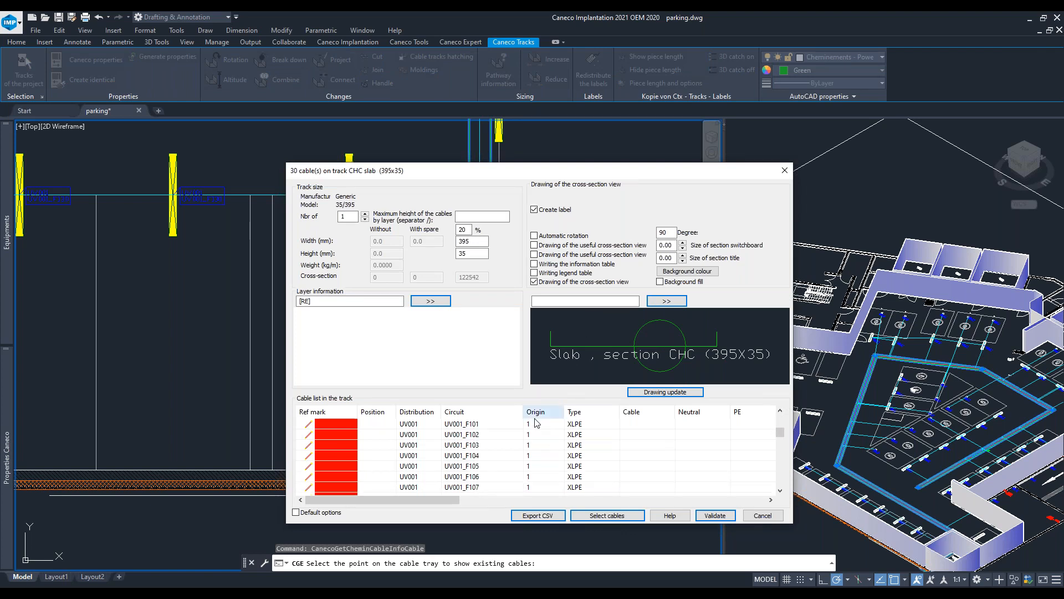
scroll(532, 435, down, 2)
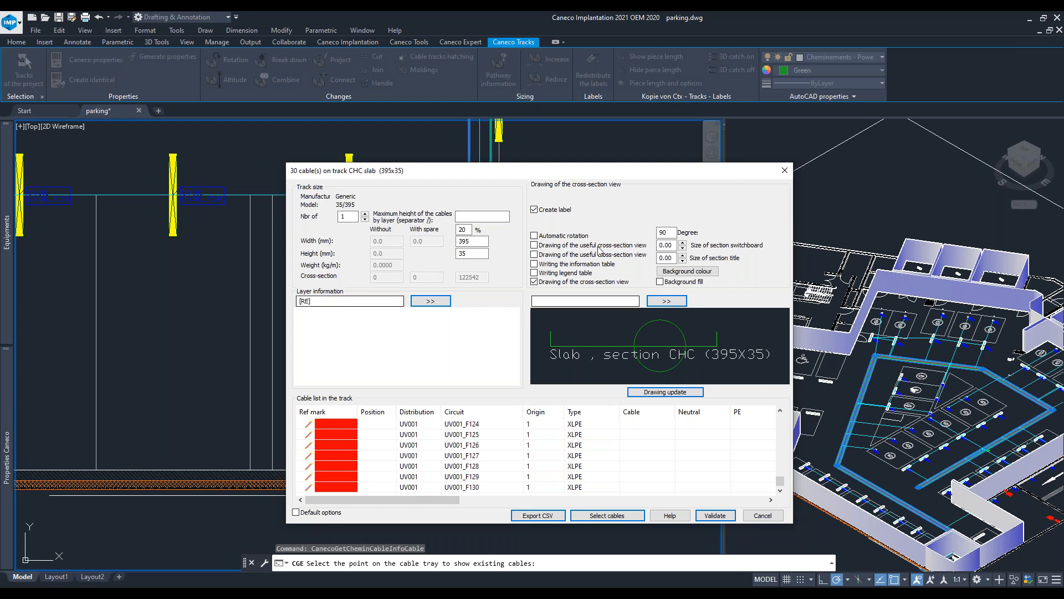
click(714, 515)
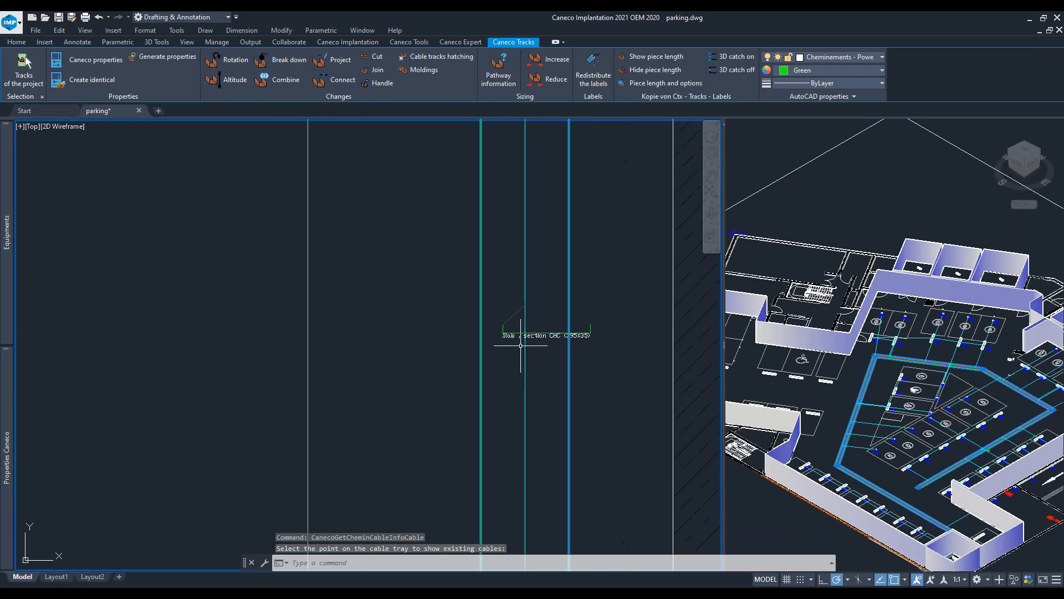
- Move the cable tray section label to the left of the tray
click(536, 335)
click(503, 333)
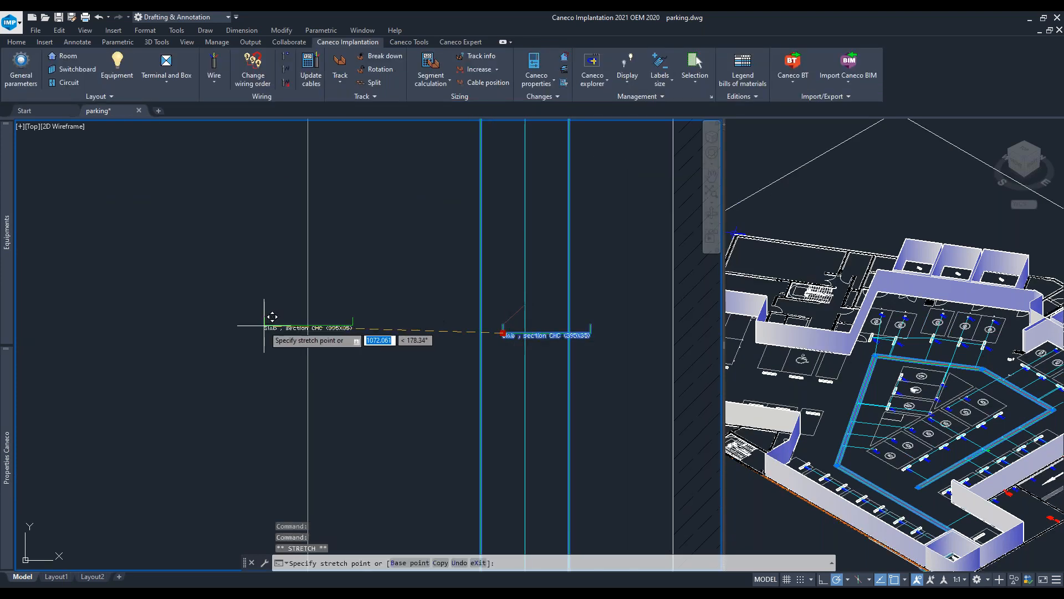
click(352, 393)
scroll(438, 423, down, 5)
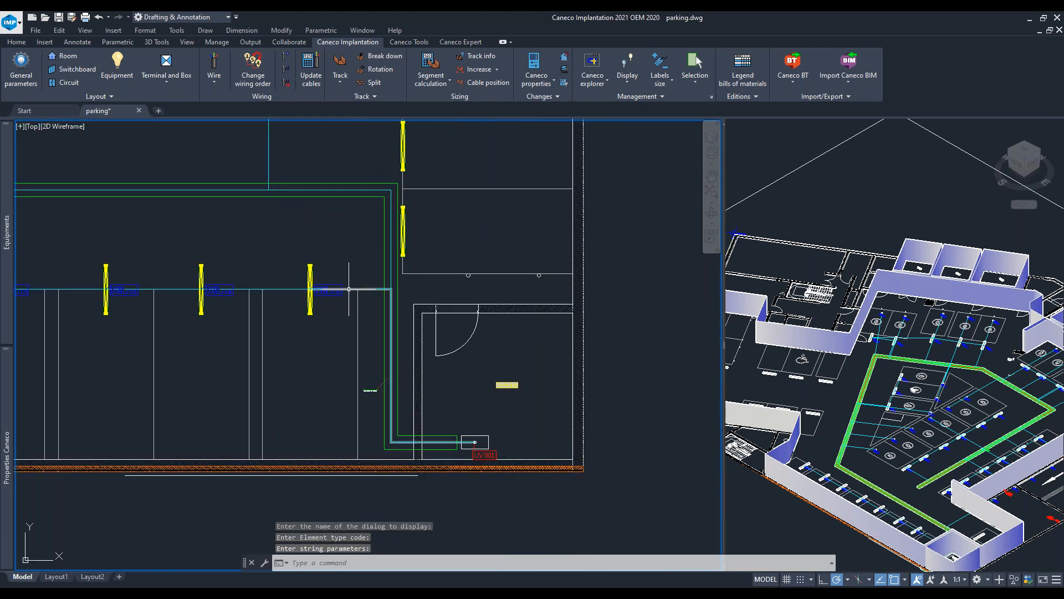
scroll(366, 205, down, 6)
scroll(367, 204, down, 5)
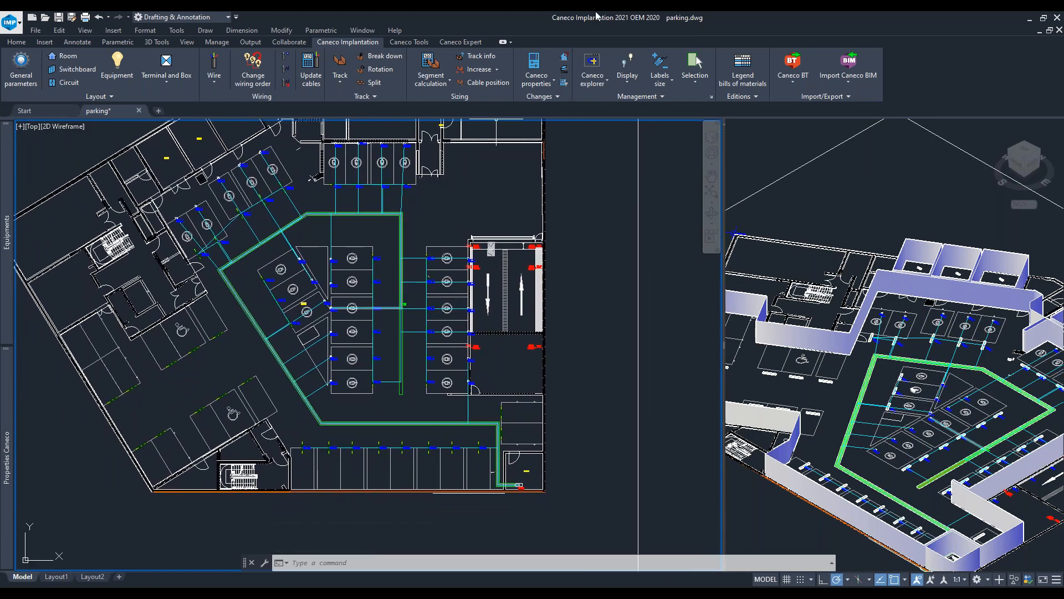
- Insert a new distribution board with reference mark MSB and symbol PANEL5.DWG just right of the UV001 switchboard
scroll(400, 395, up, 6)
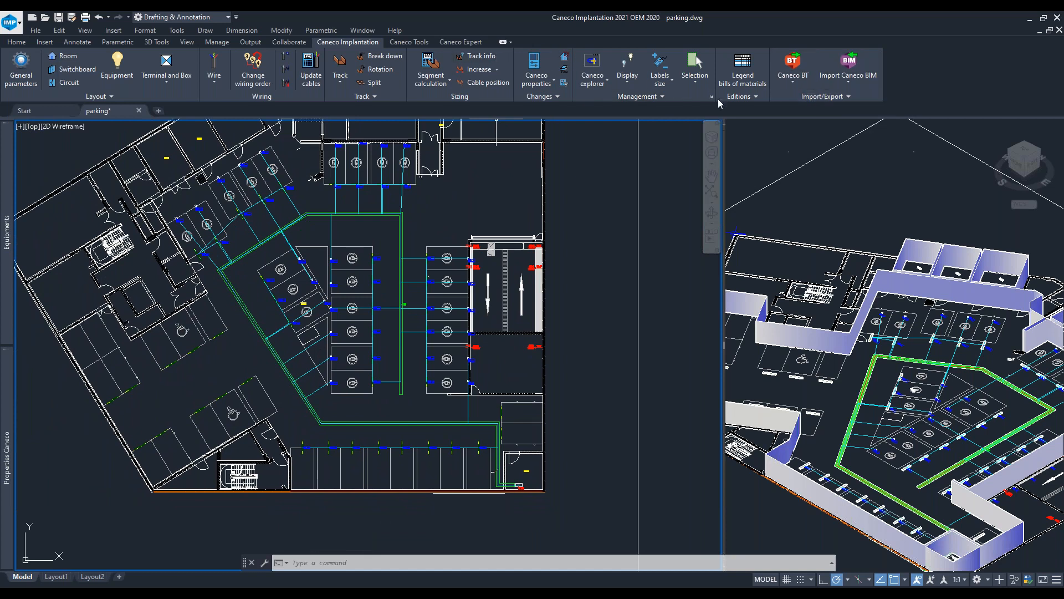
scroll(566, 326, up, 4)
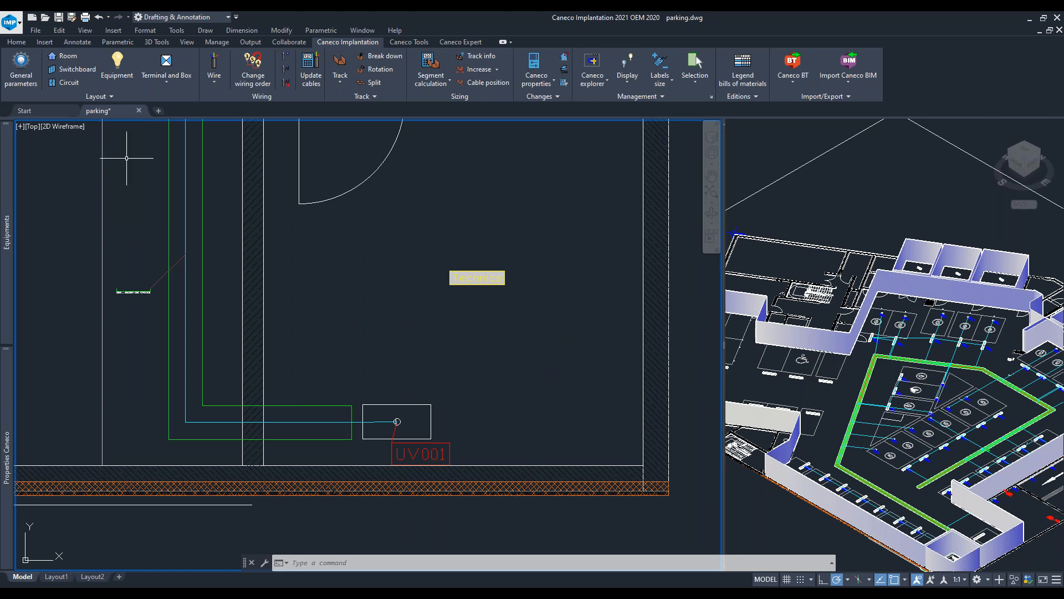
click(78, 69)
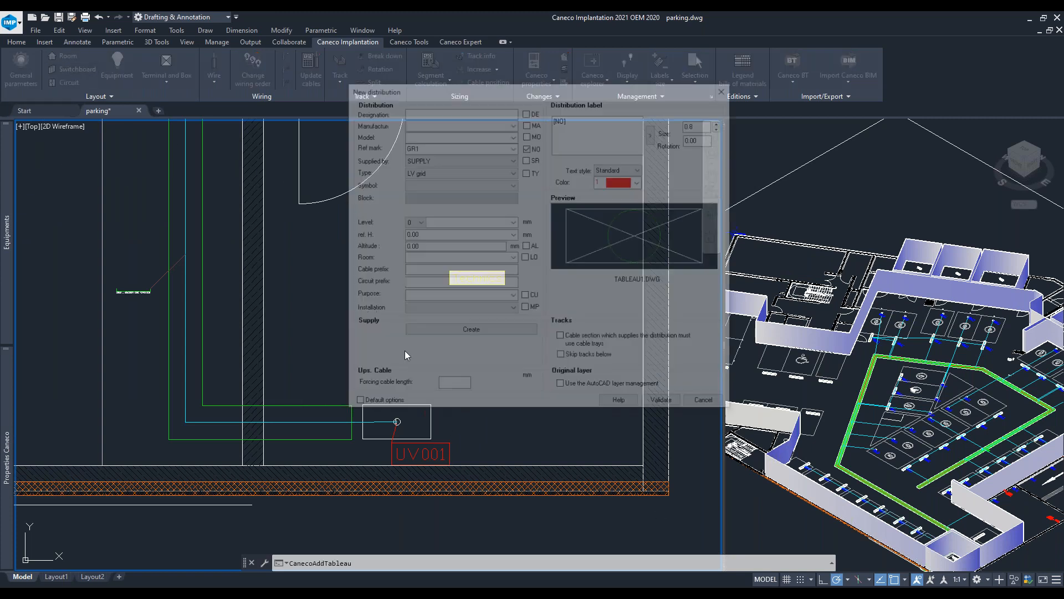
double_click(453, 148)
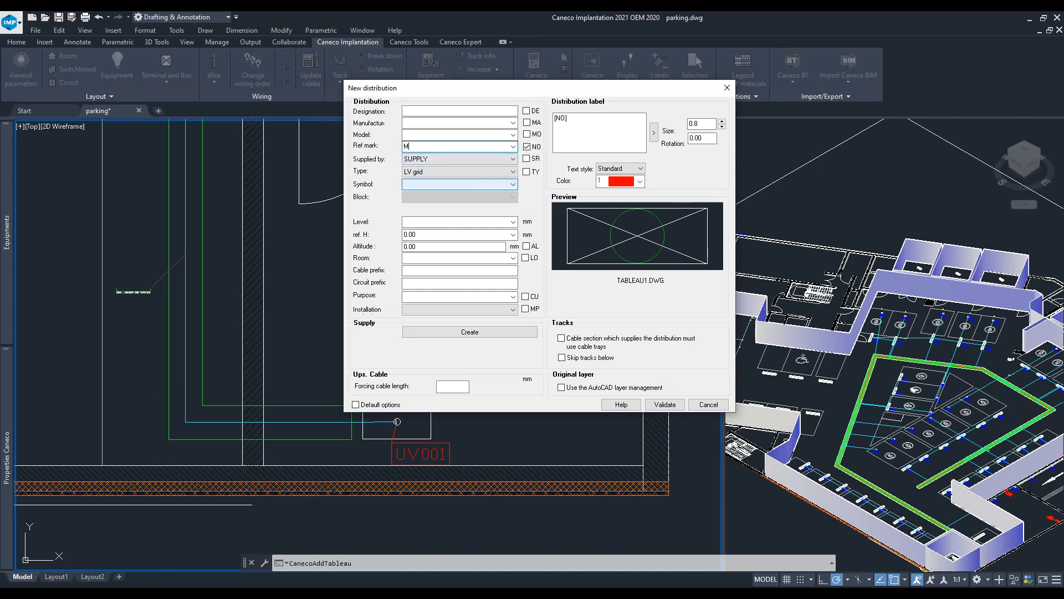
click(498, 185)
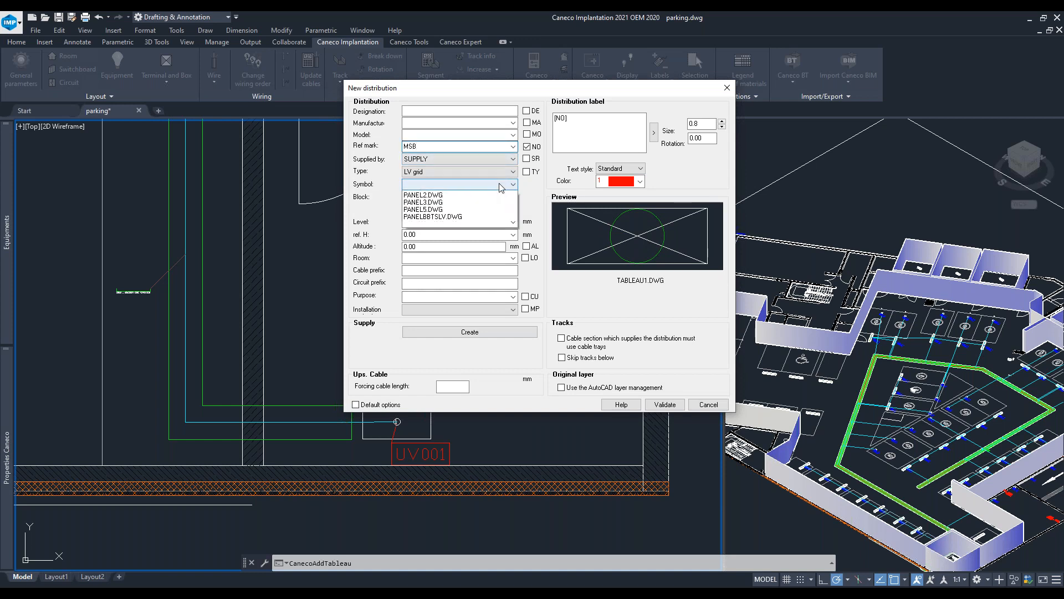
click(457, 239)
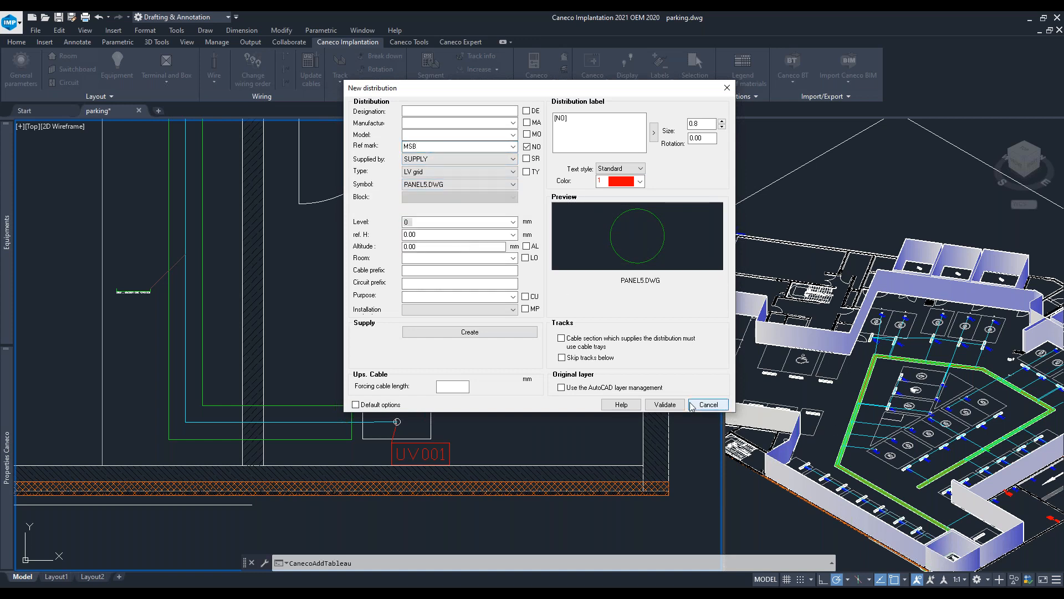
click(664, 404)
click(483, 420)
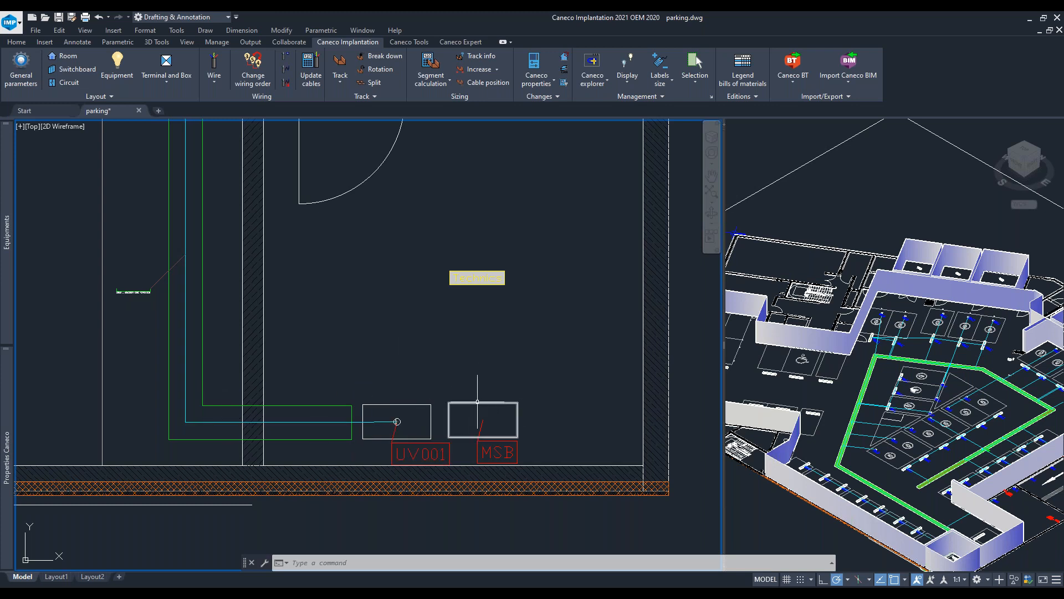
- Wire the UV001 switchboard to MSB through a new circuit MSB_CIRCUIT1 using the Board circuit style
click(430, 416)
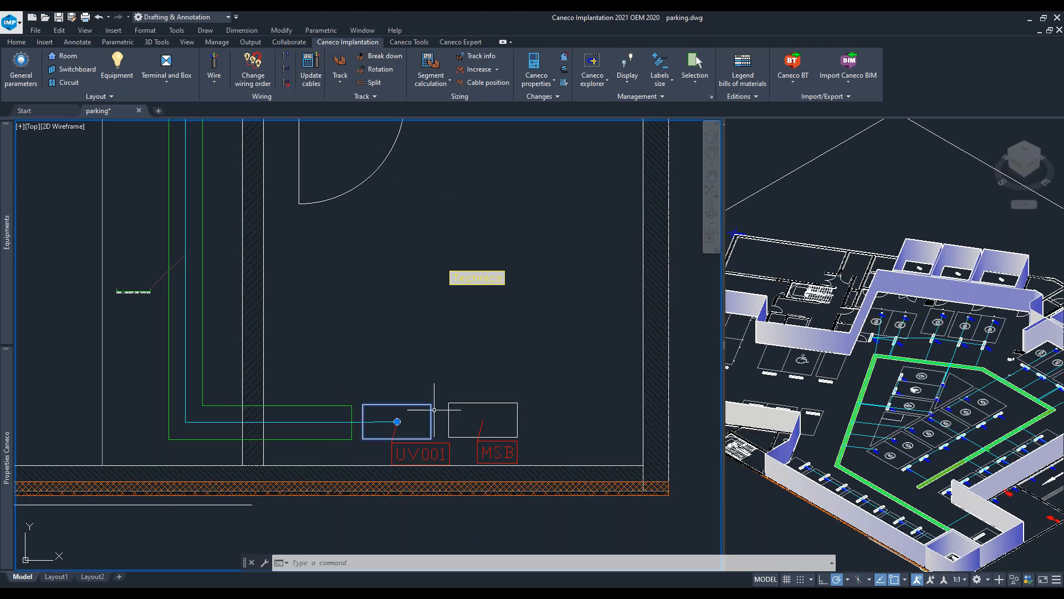
click(583, 67)
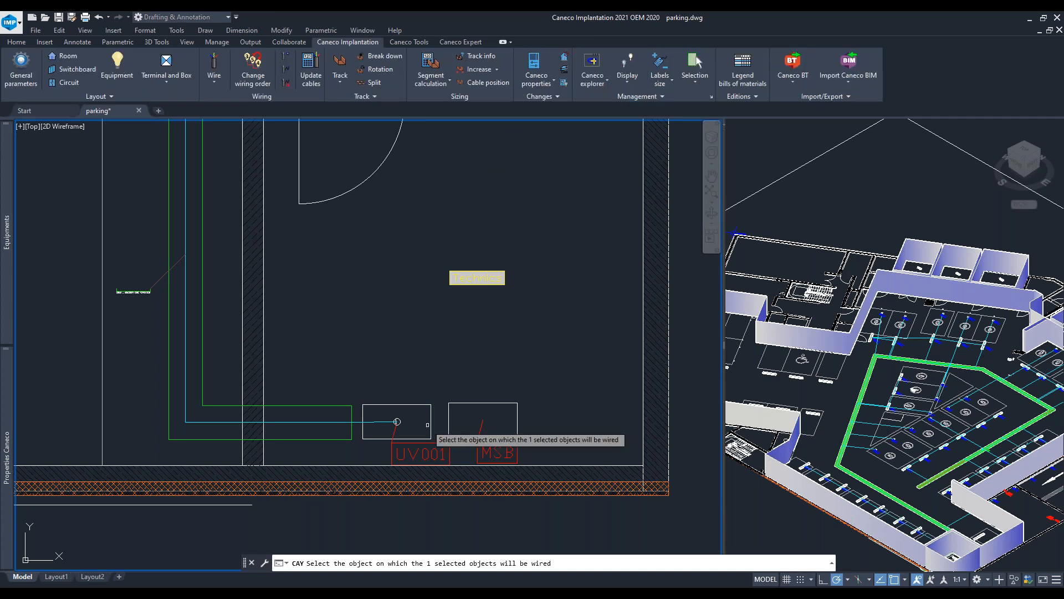
click(450, 421)
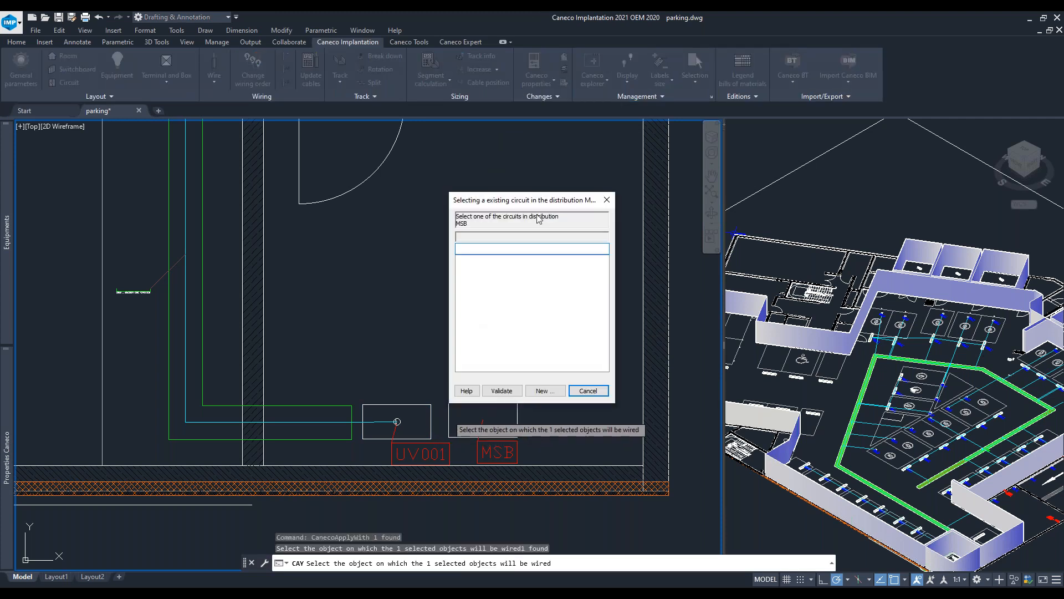
click(554, 391)
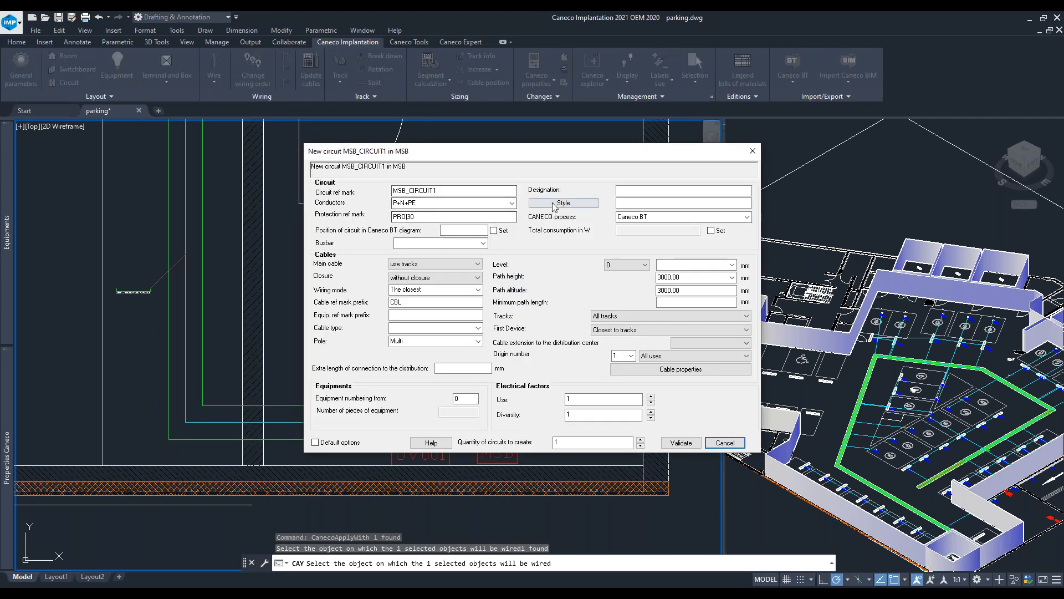
click(323, 249)
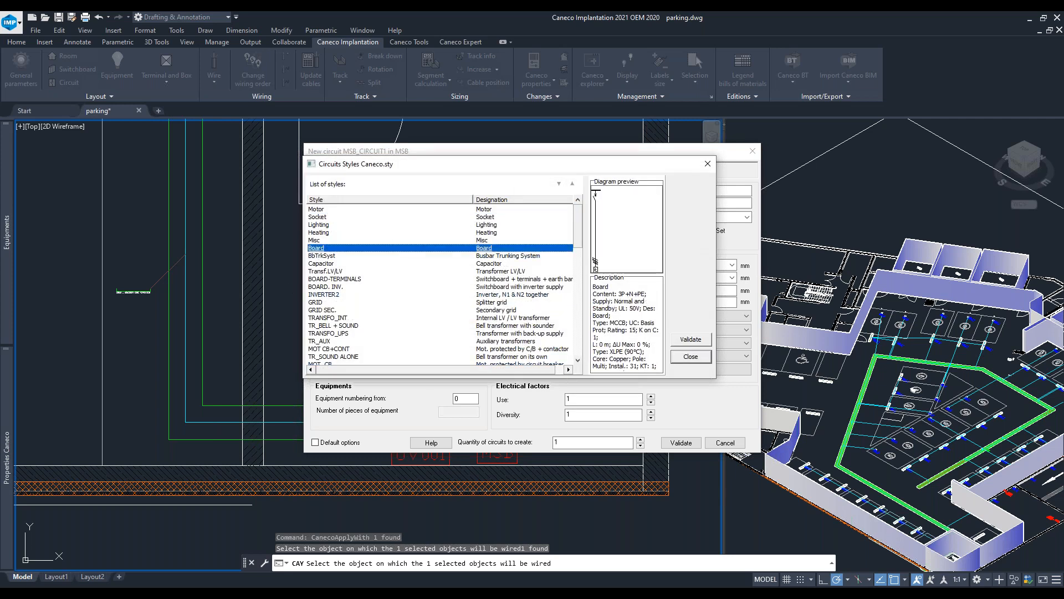
click(691, 339)
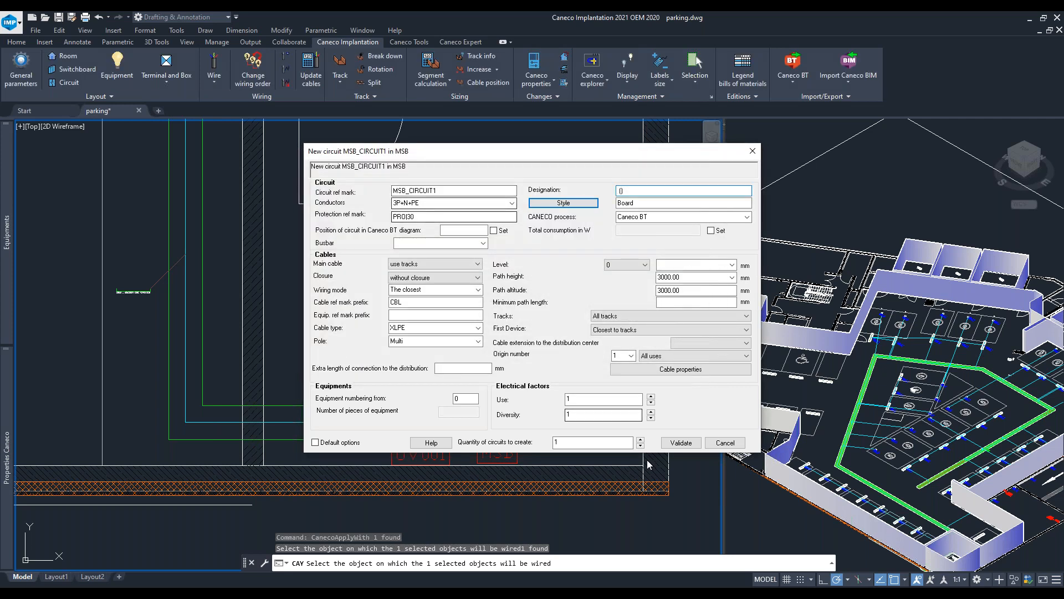
click(681, 442)
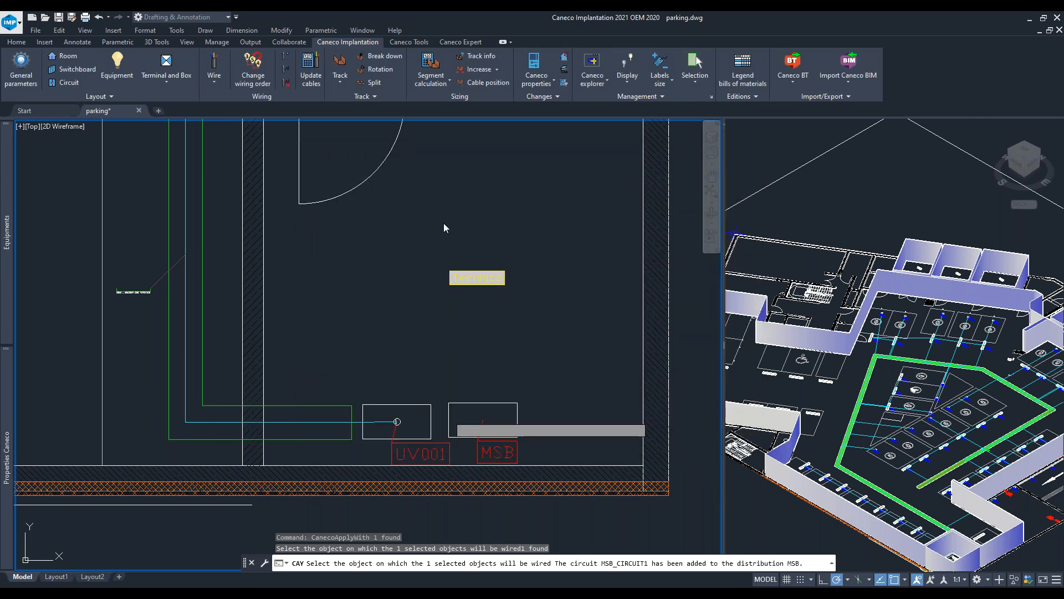
- Examine the wiring along the parking bays and the calculation labels on the EV chargers
click(435, 203)
key(Escape)
scroll(407, 243, down, 5)
middle_drag(407, 243, 469, 383)
middle_drag(311, 221, 381, 380)
scroll(202, 230, down, 5)
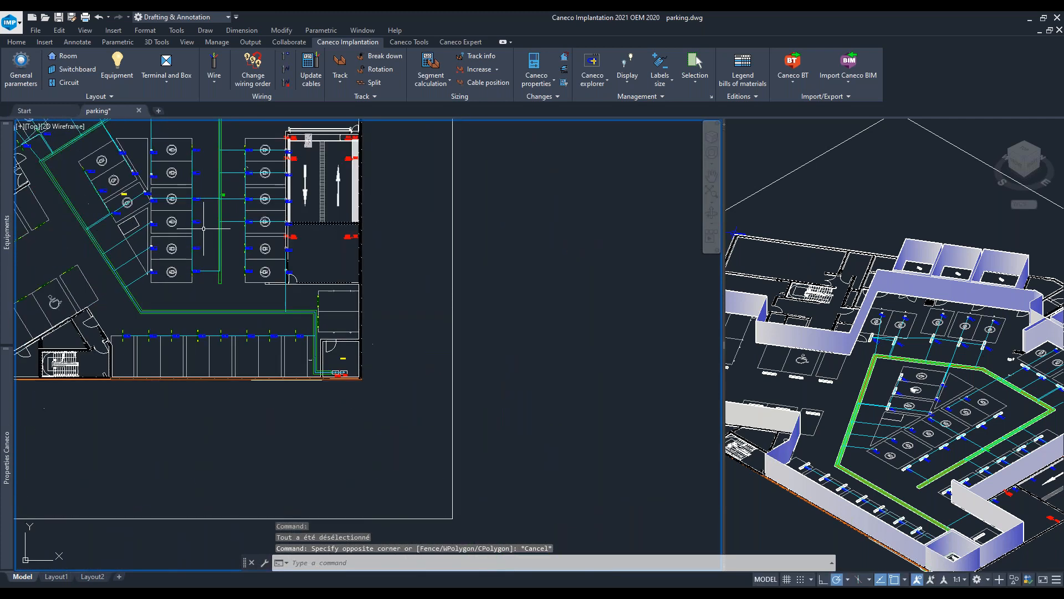
middle_drag(208, 240, 274, 267)
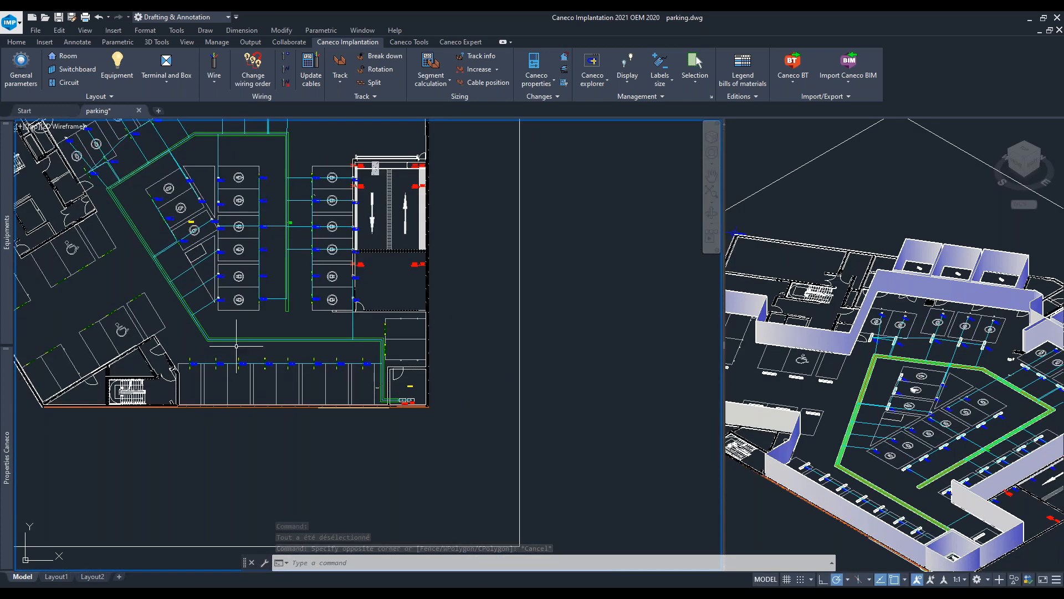
middle_drag(167, 276, 204, 340)
scroll(431, 329, up, 8)
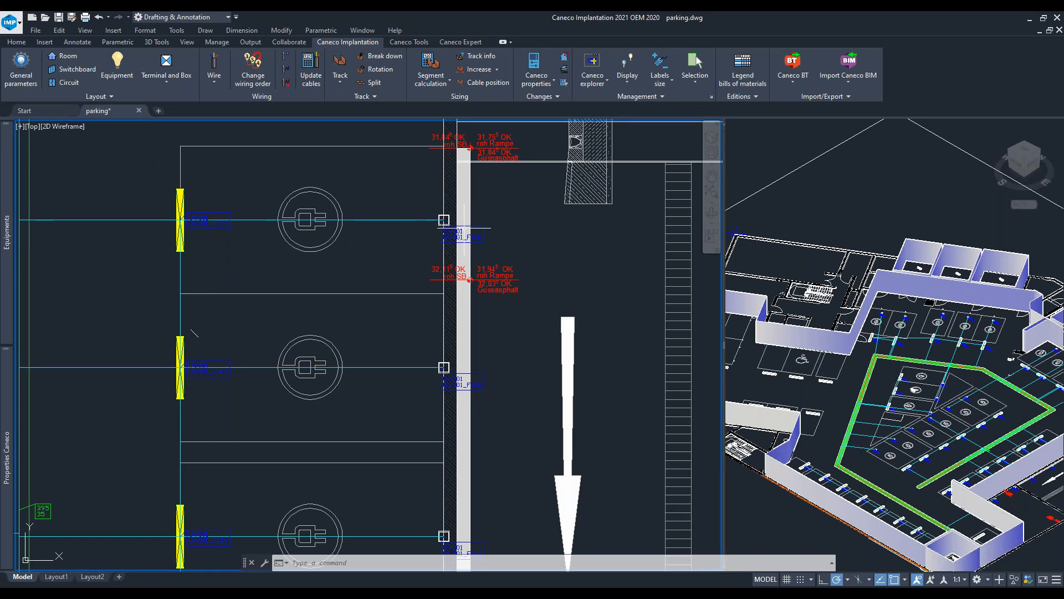
scroll(463, 227, up, 3)
scroll(454, 225, down, 3)
scroll(443, 221, down, 2)
scroll(443, 222, down, 5)
middle_drag(459, 369, 473, 413)
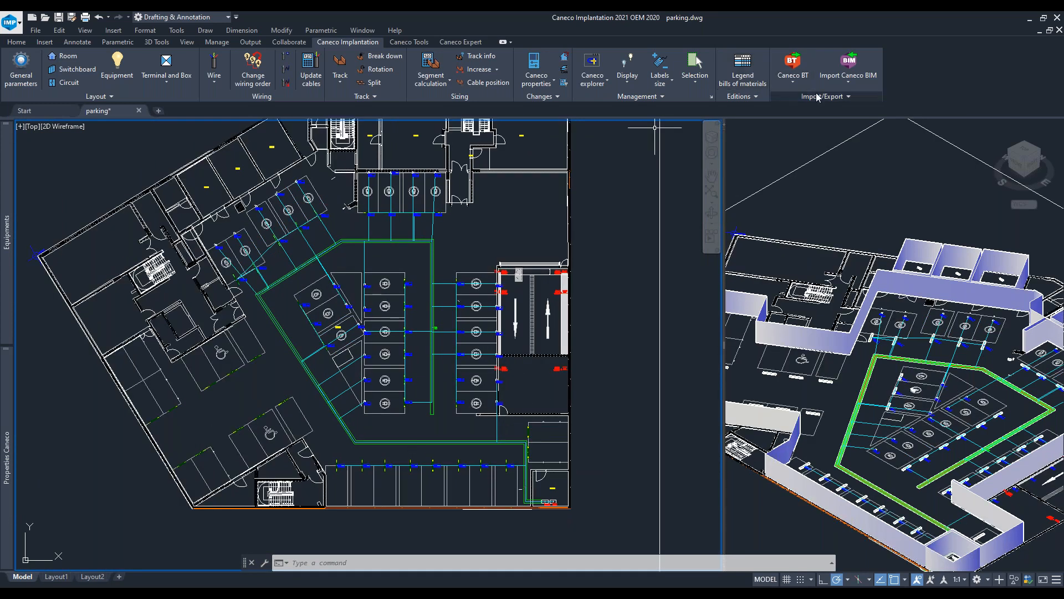
- Export all distributions to Caneco BT as parking.MDB, replacing the existing file
click(793, 78)
click(812, 124)
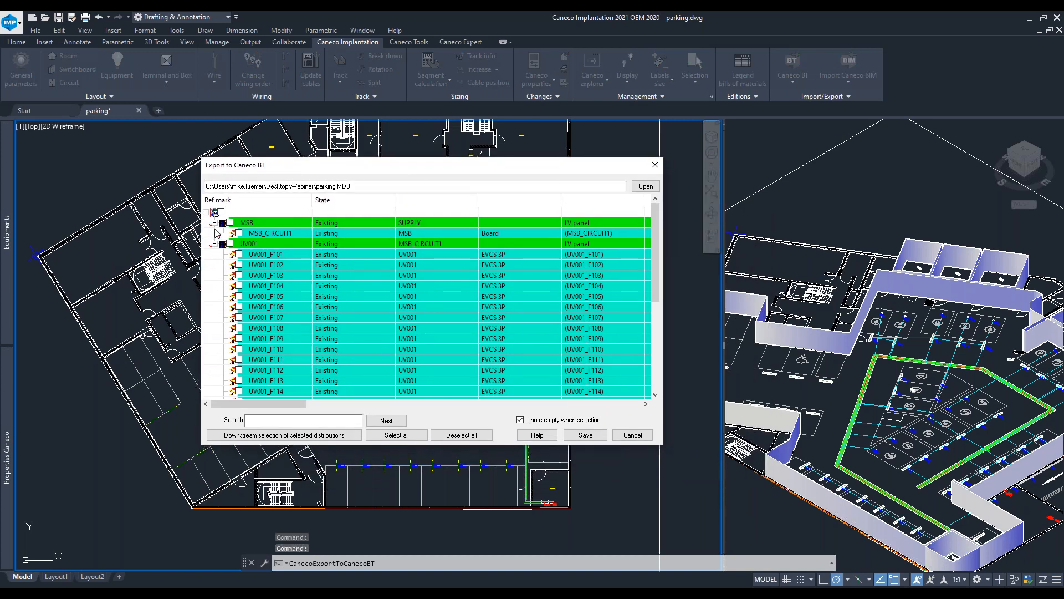
click(220, 212)
scroll(306, 262, down, 3)
scroll(303, 260, down, 3)
scroll(283, 354, up, 6)
scroll(302, 331, down, 5)
scroll(303, 333, down, 1)
click(591, 436)
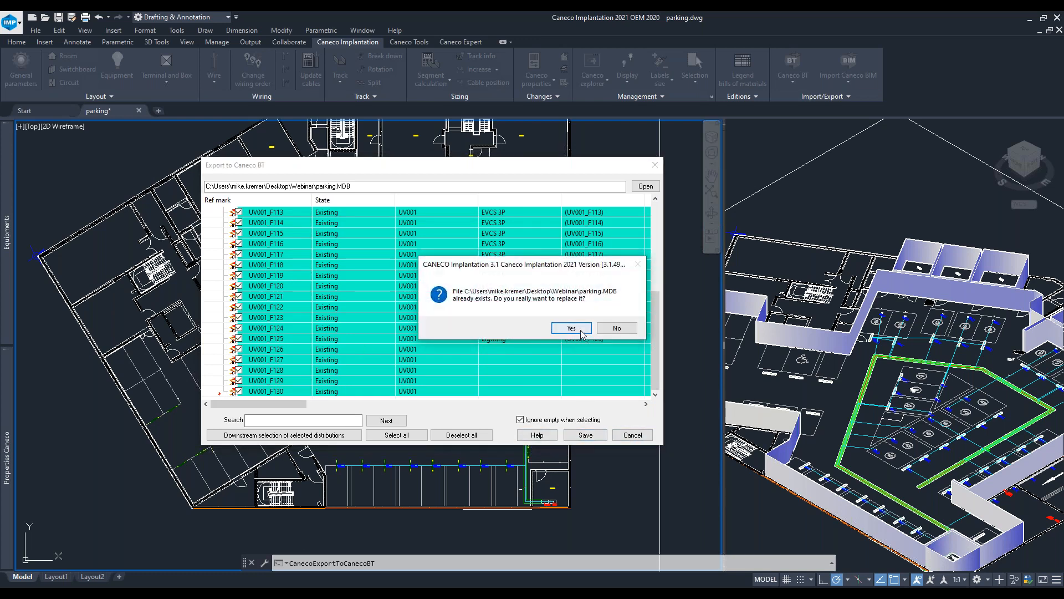
click(572, 328)
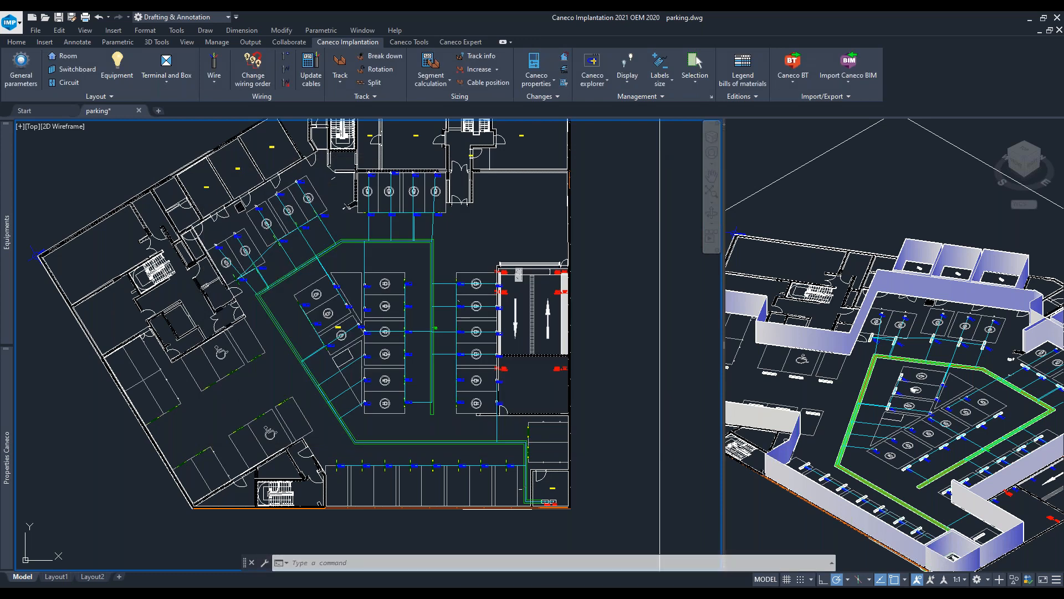
- Switch to Caneco BT and create a new project from the Empty document model
mouse_move(366, 593)
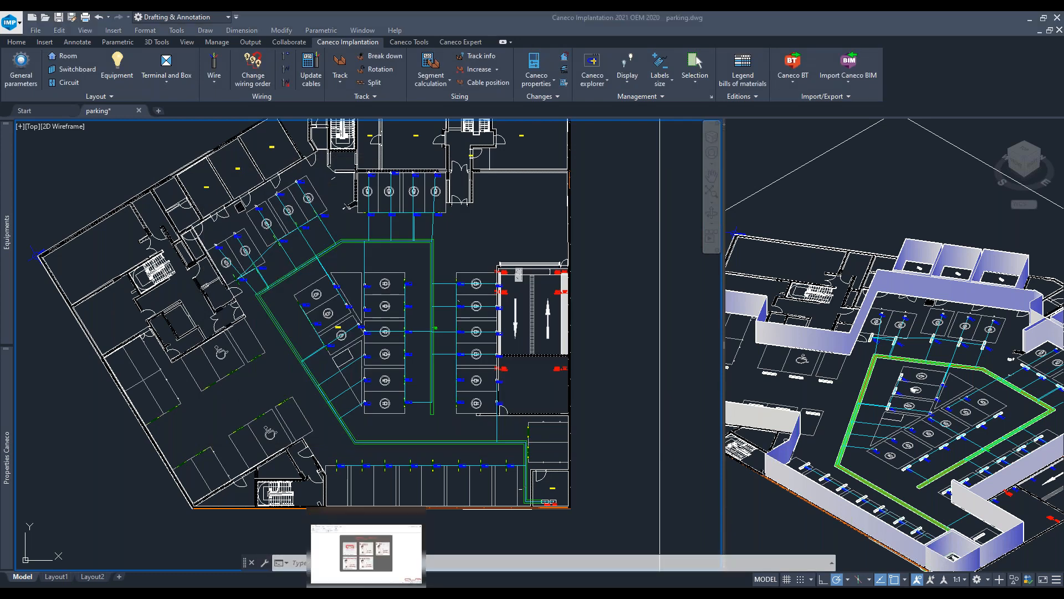
click(366, 551)
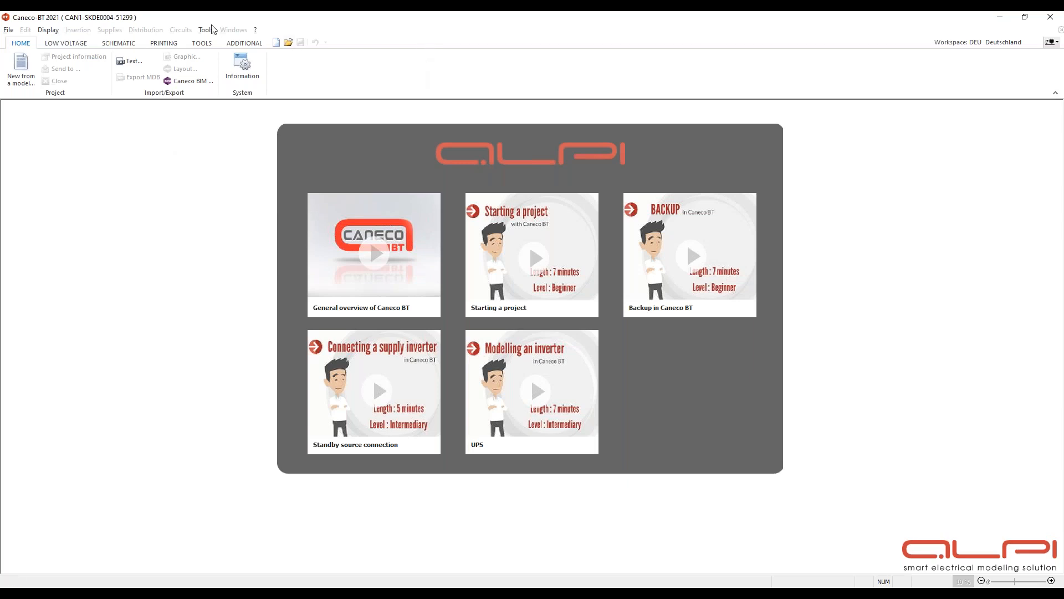
click(21, 69)
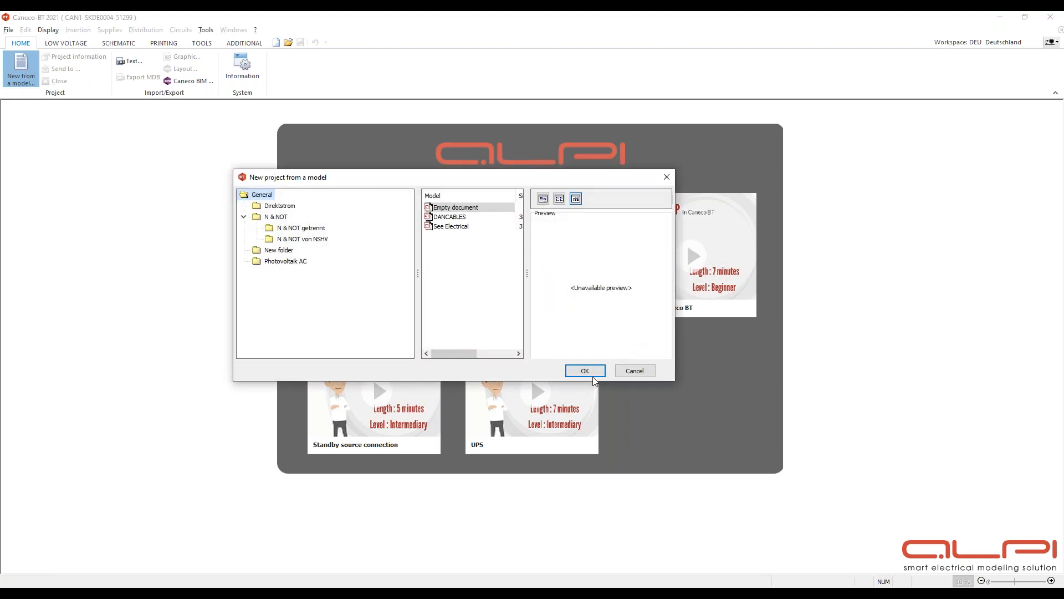
click(588, 372)
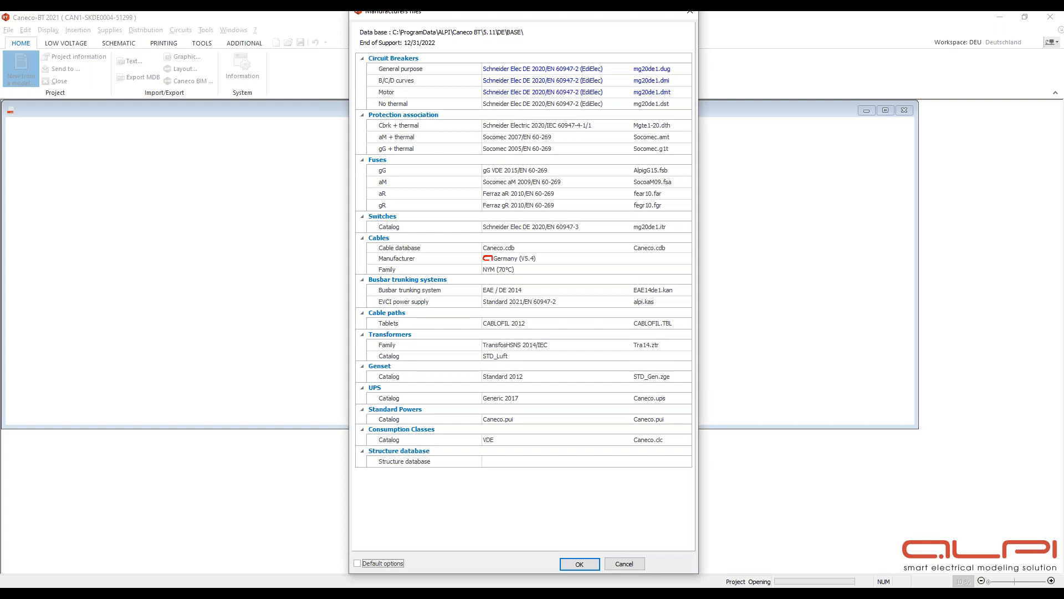
- Browse the general-purpose circuit breaker catalogue list and accept the project's manufacturer files
click(637, 69)
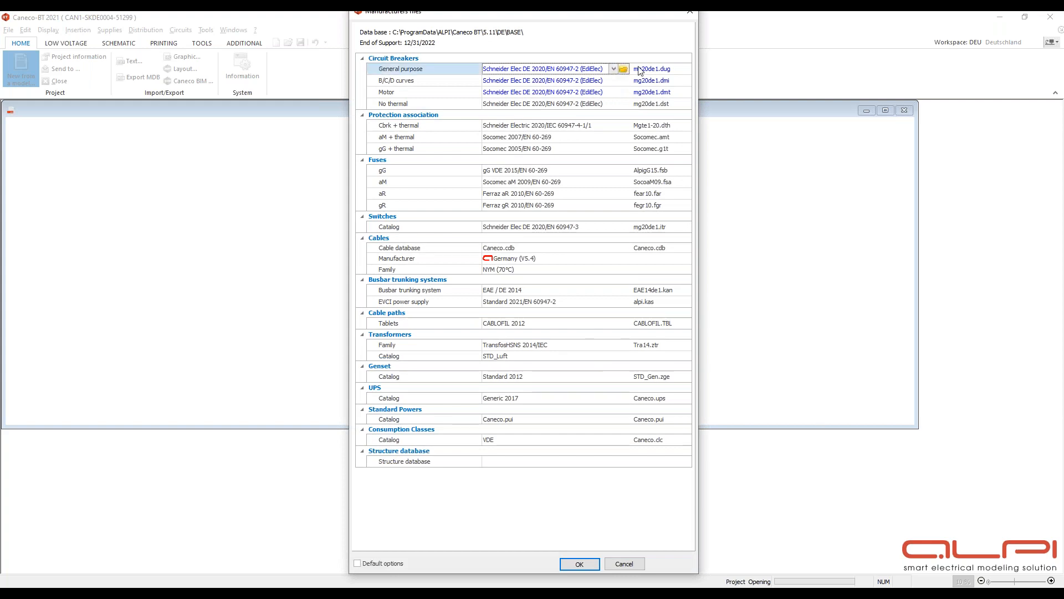
click(624, 68)
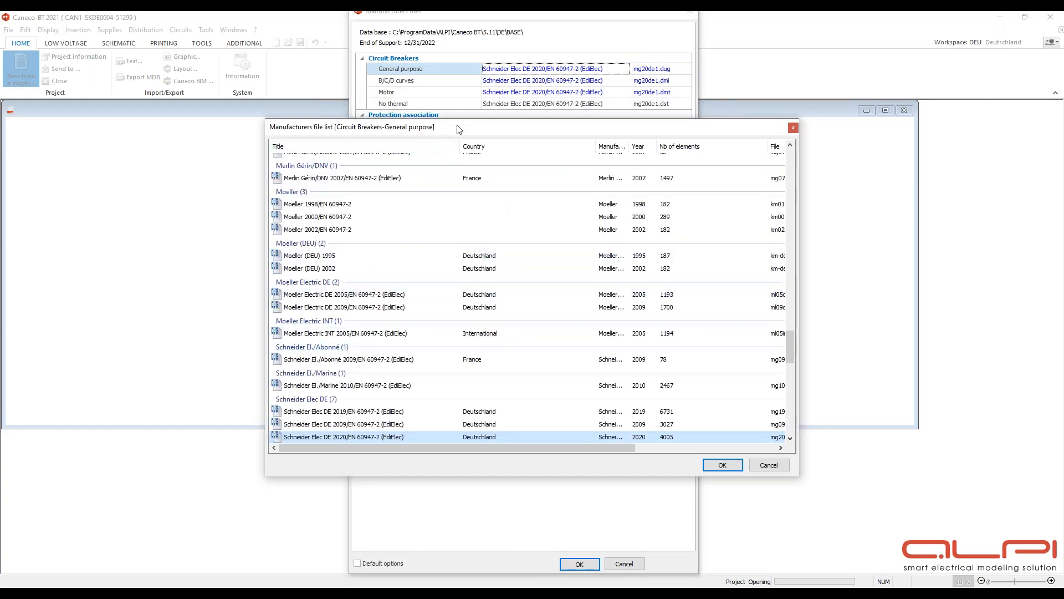
scroll(292, 348, down, 2)
scroll(288, 249, up, 15)
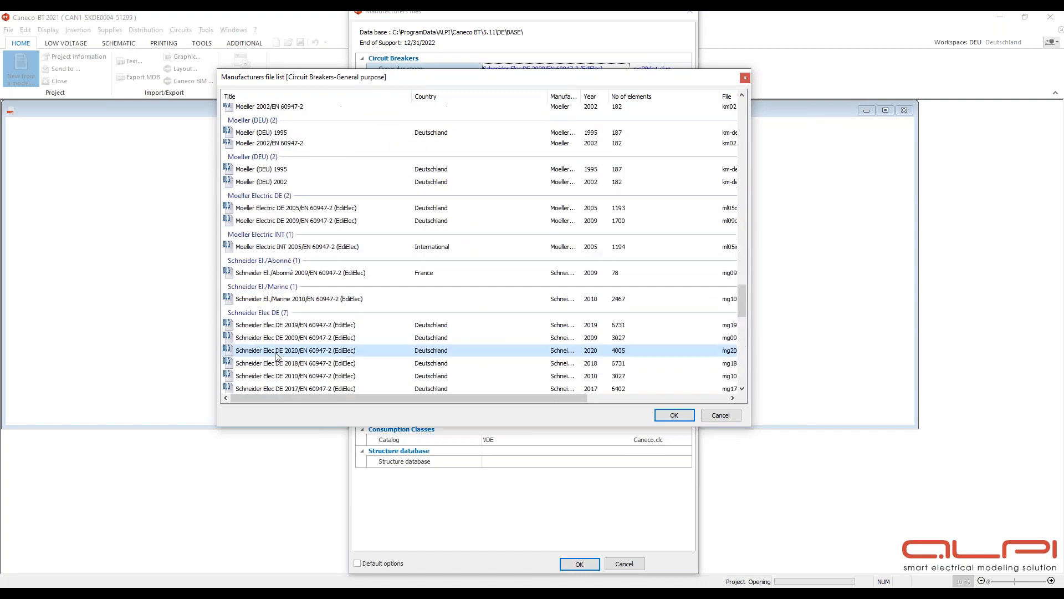
scroll(285, 134, up, 15)
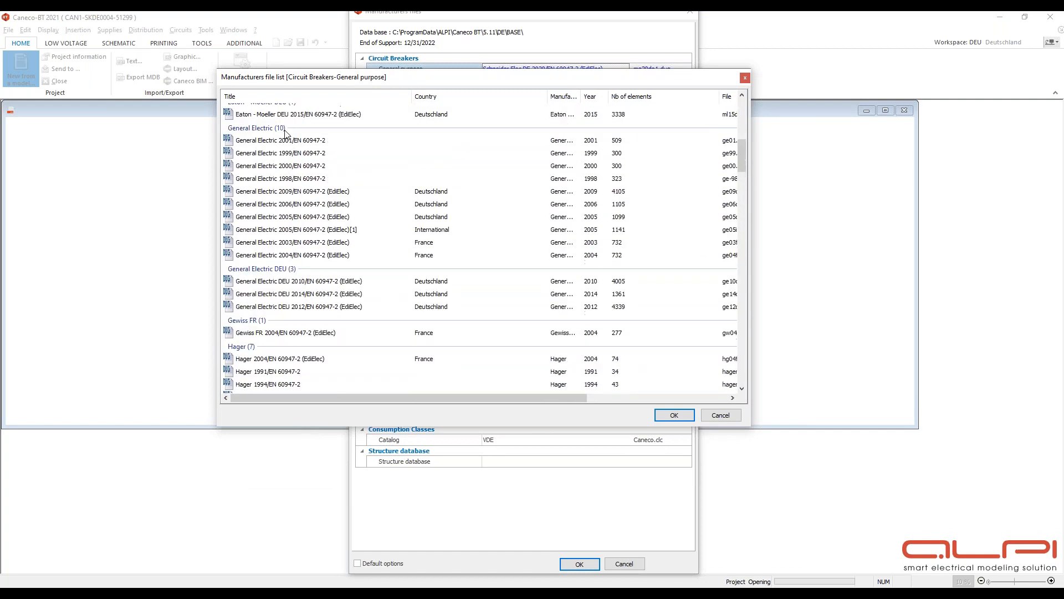
scroll(352, 347, down, 15)
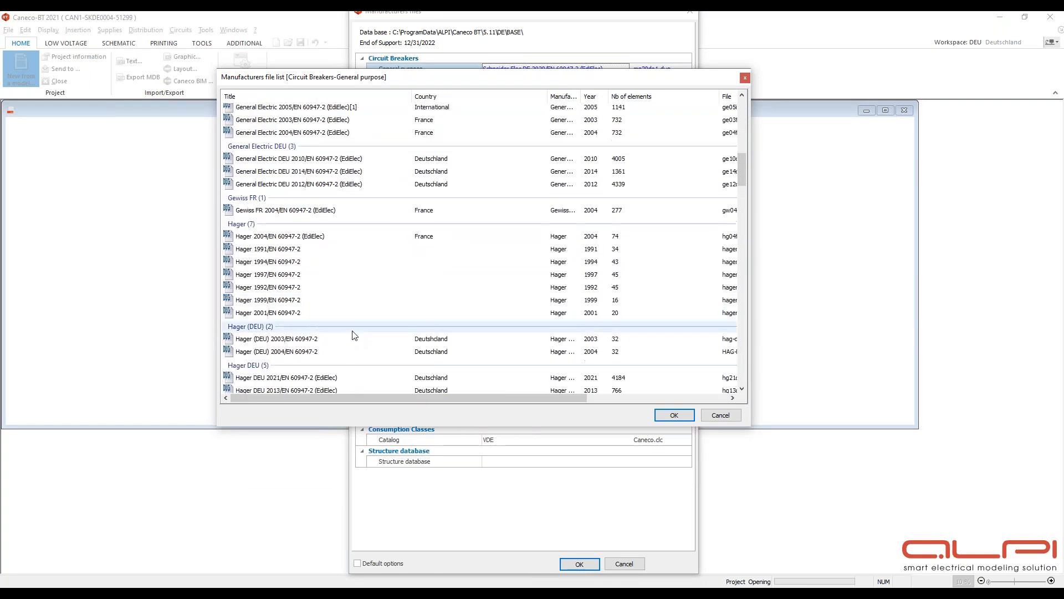
scroll(355, 335, down, 15)
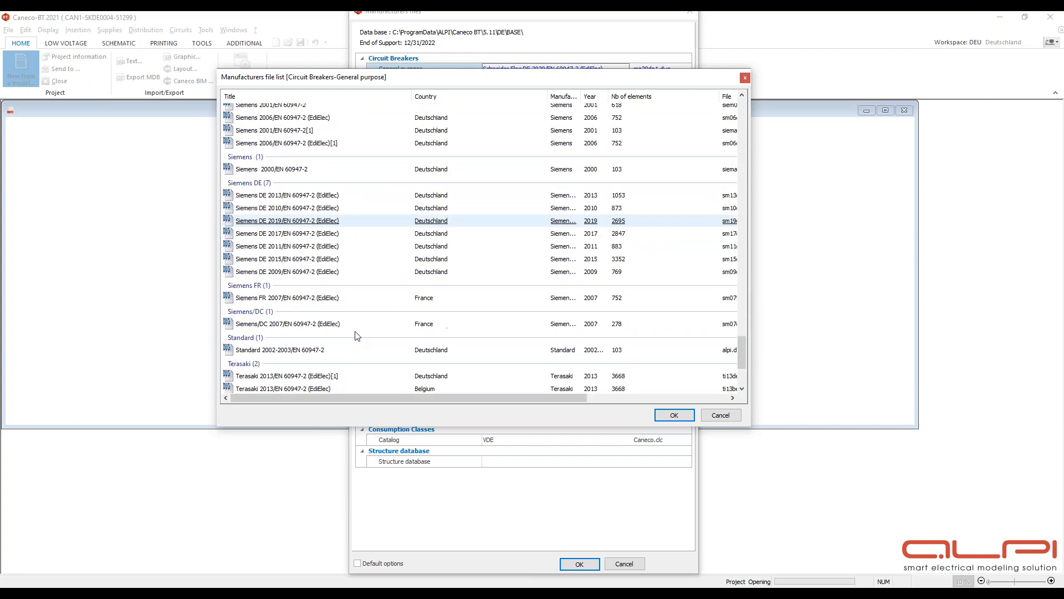
click(674, 414)
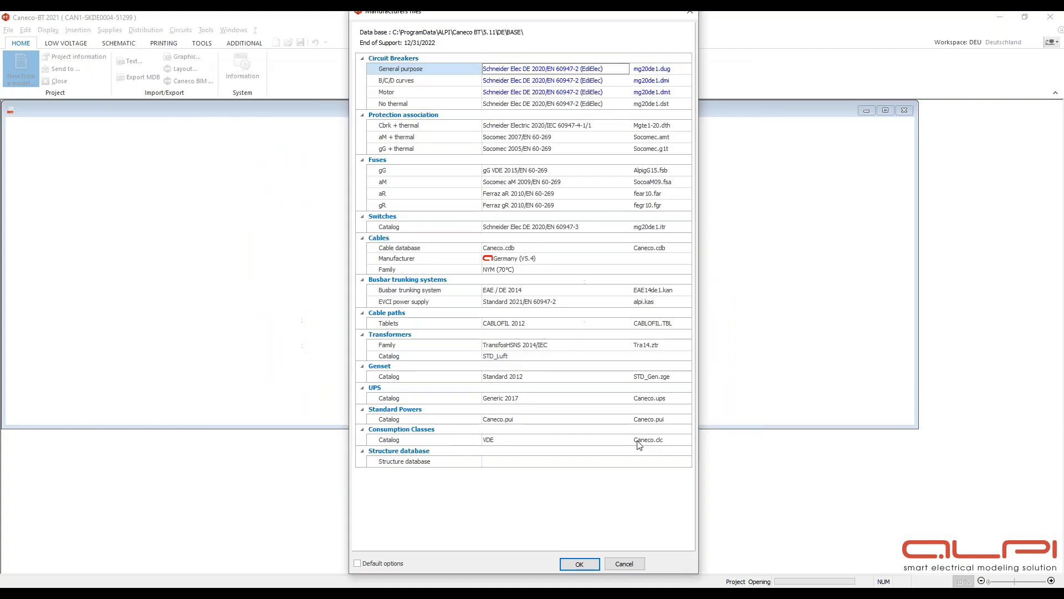
click(580, 568)
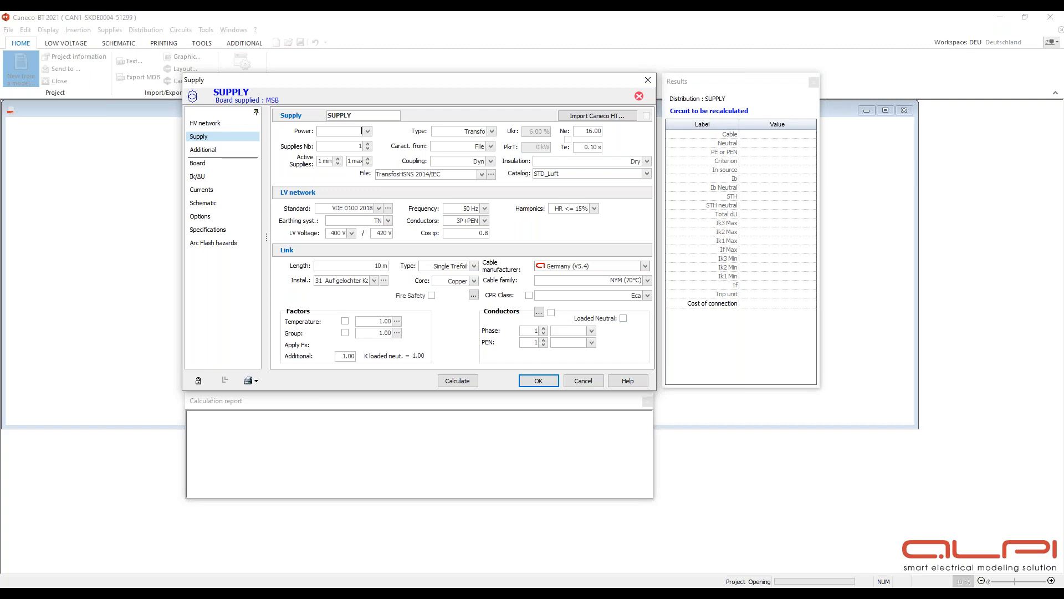
- Set the supply transformer power to 630 kVA and check the available supply types
click(367, 132)
click(360, 206)
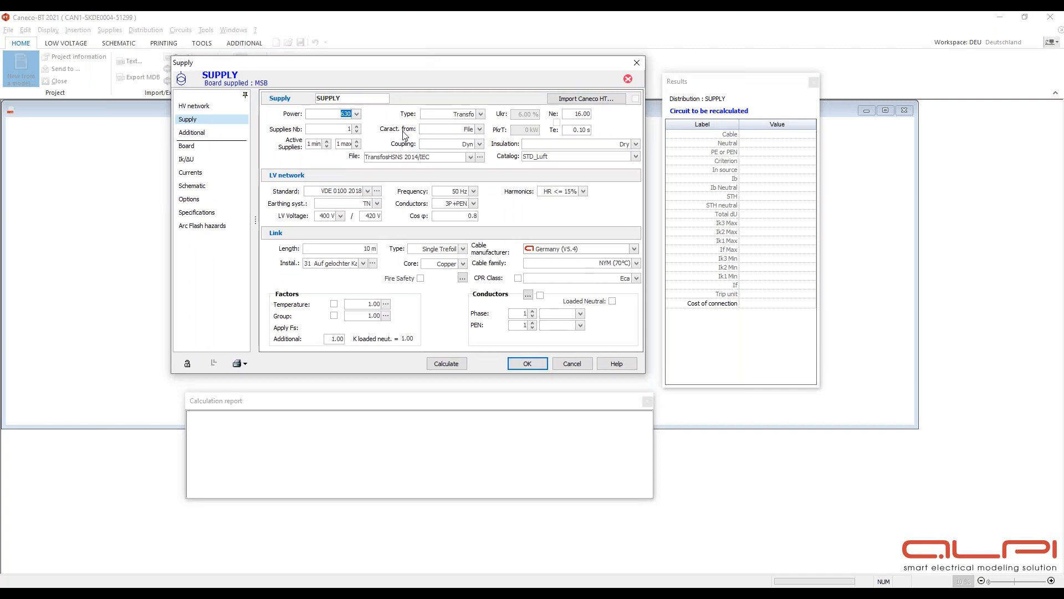
click(466, 114)
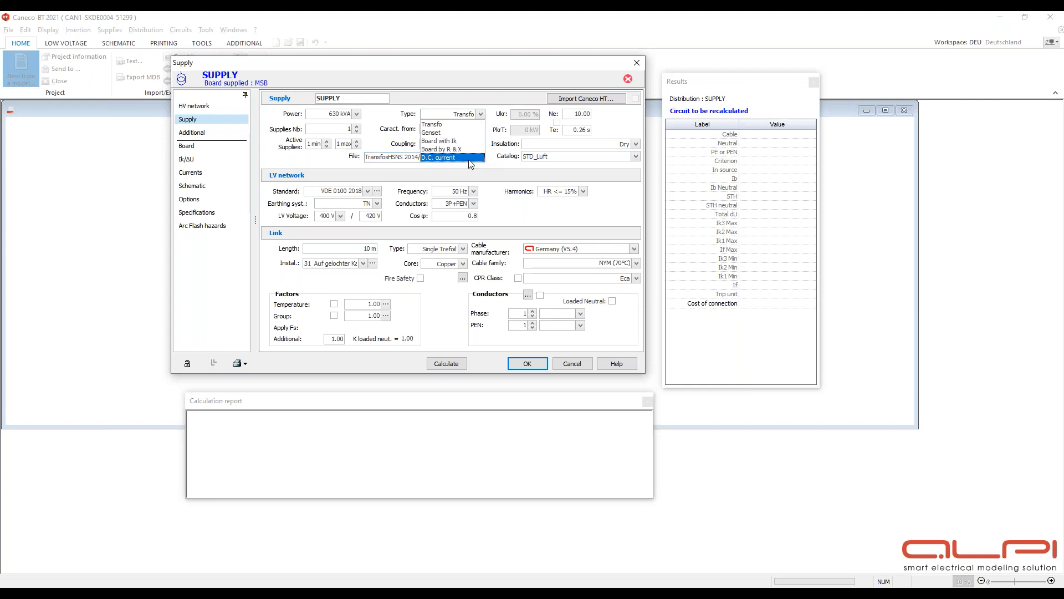
click(504, 200)
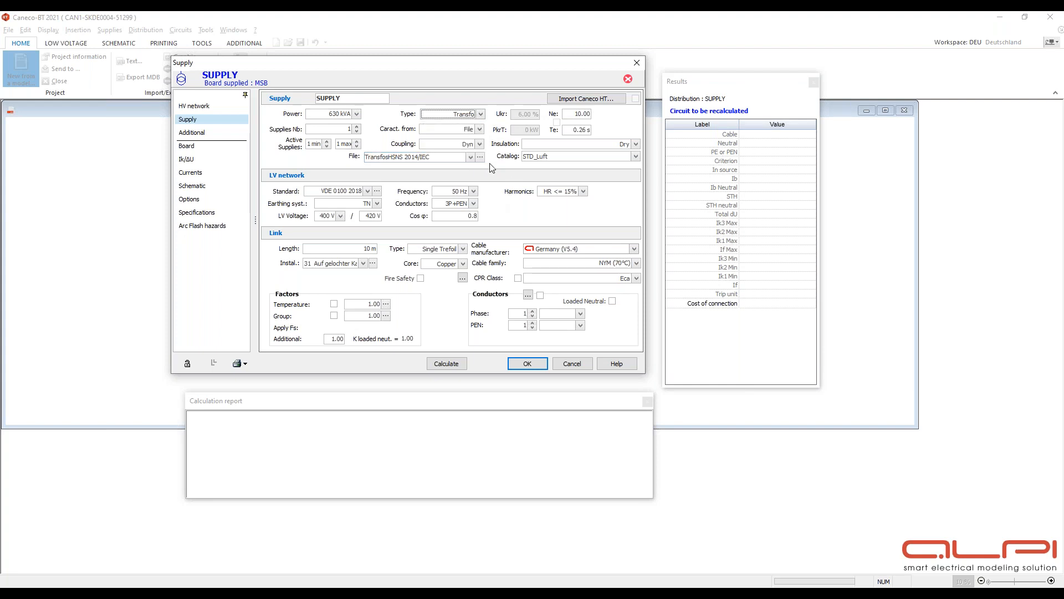
- Browse the list of LV network standard families and versions
click(368, 190)
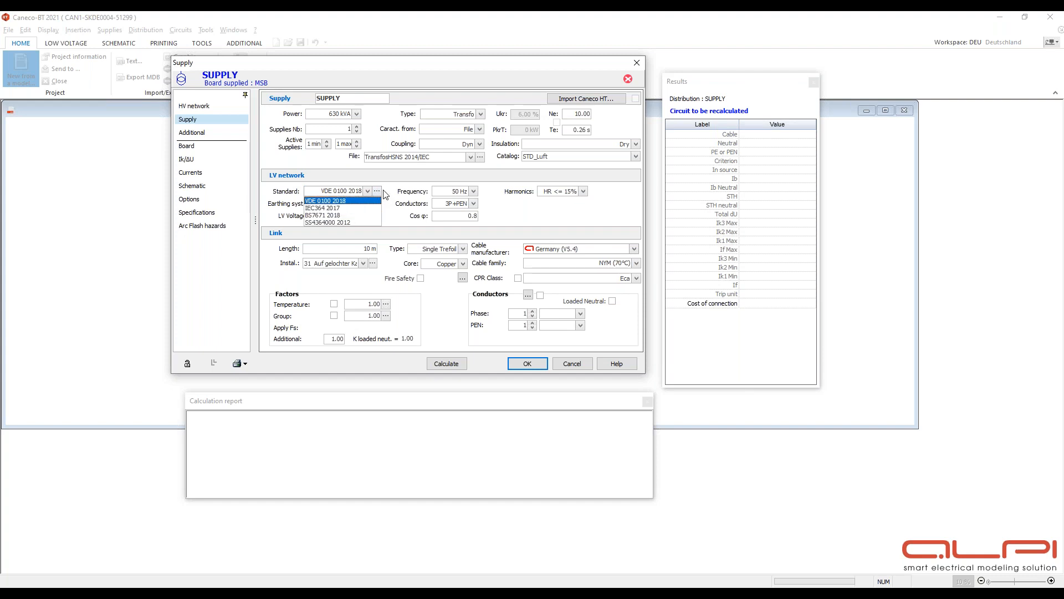
click(377, 191)
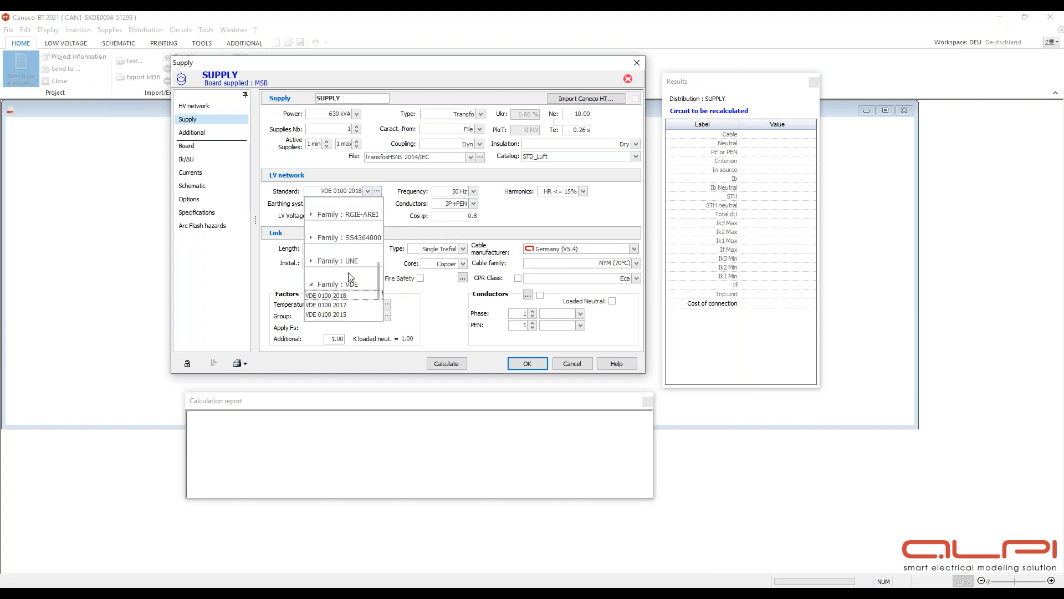
scroll(352, 283, up, 5)
scroll(358, 255, down, 5)
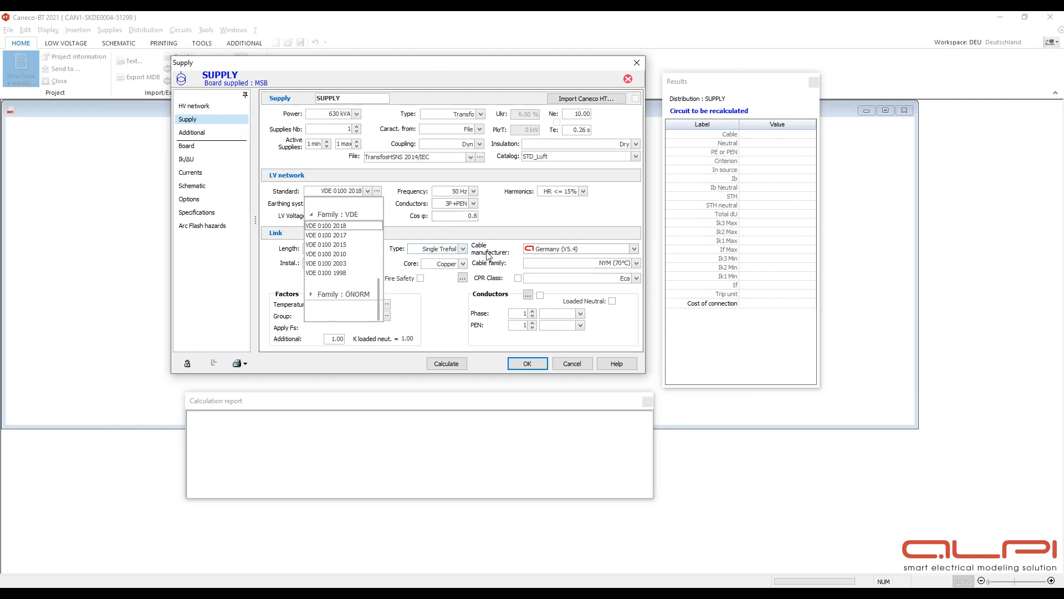
click(546, 217)
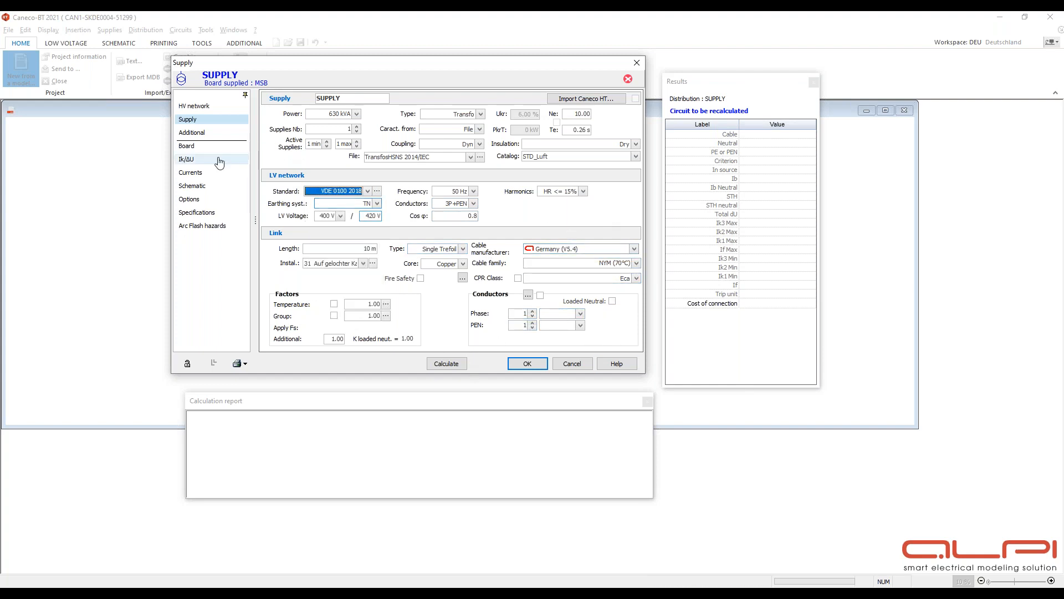
- Set the MSB board's upstream breaking device to MCCB
click(189, 146)
click(394, 244)
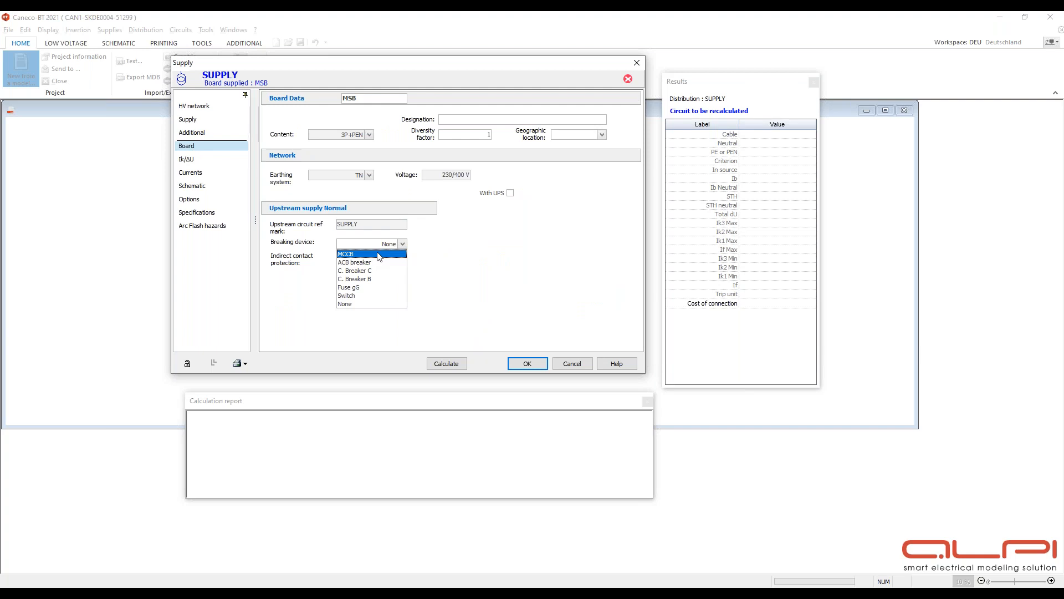
click(380, 254)
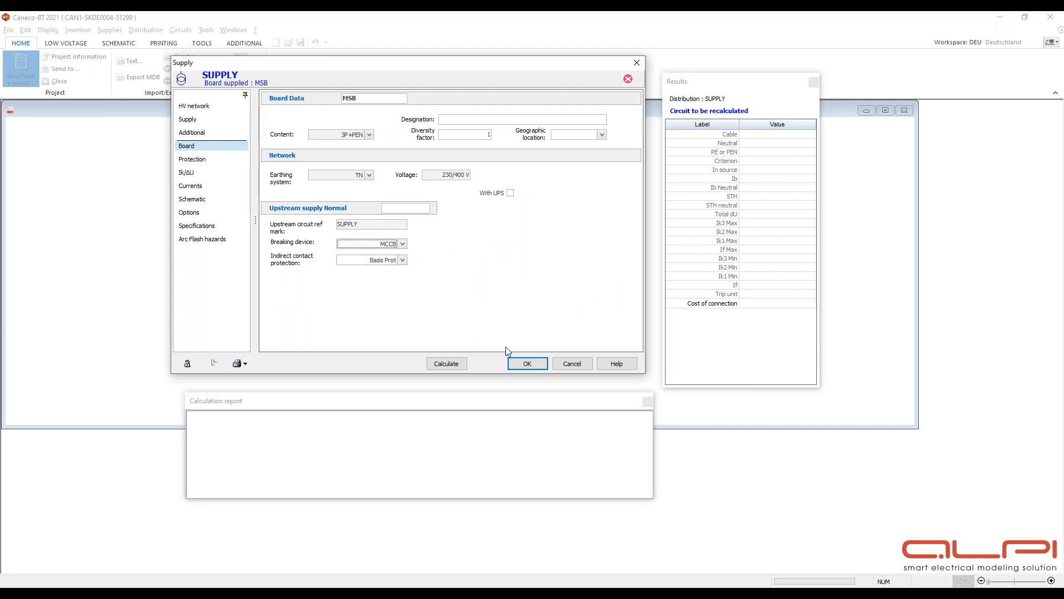
- Calculate the supply, accept the proposed NS1000N Micrologic 5.0 breaker, and confirm the supply and modification index dialogs
click(188, 119)
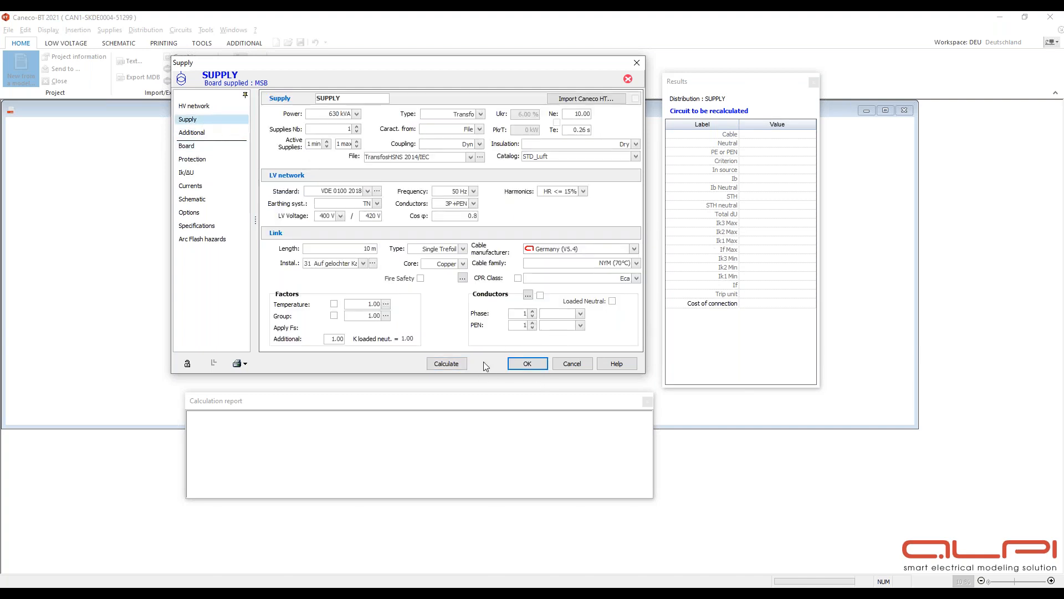
click(446, 364)
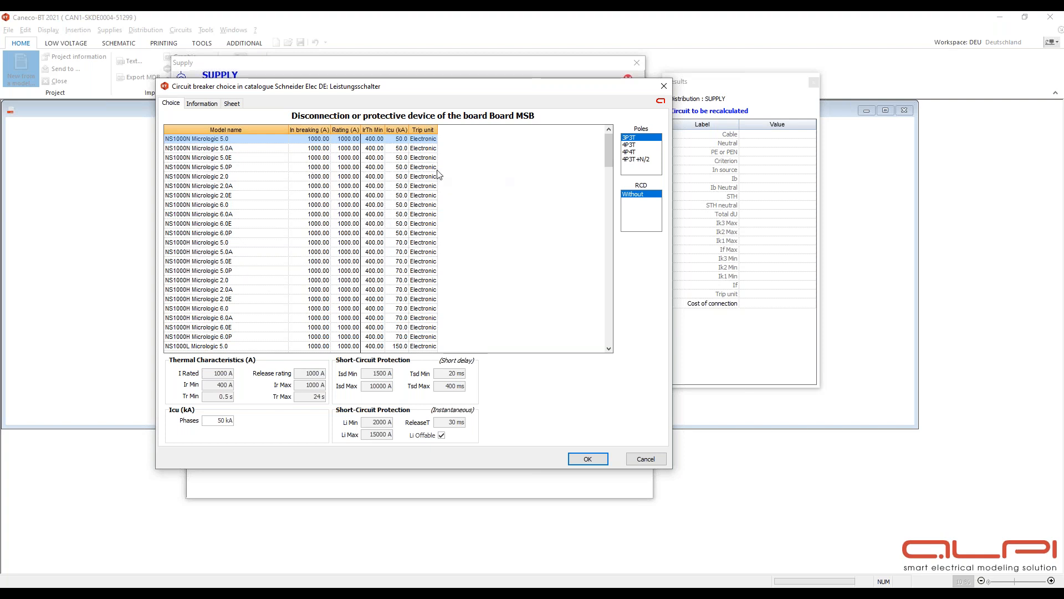
click(597, 460)
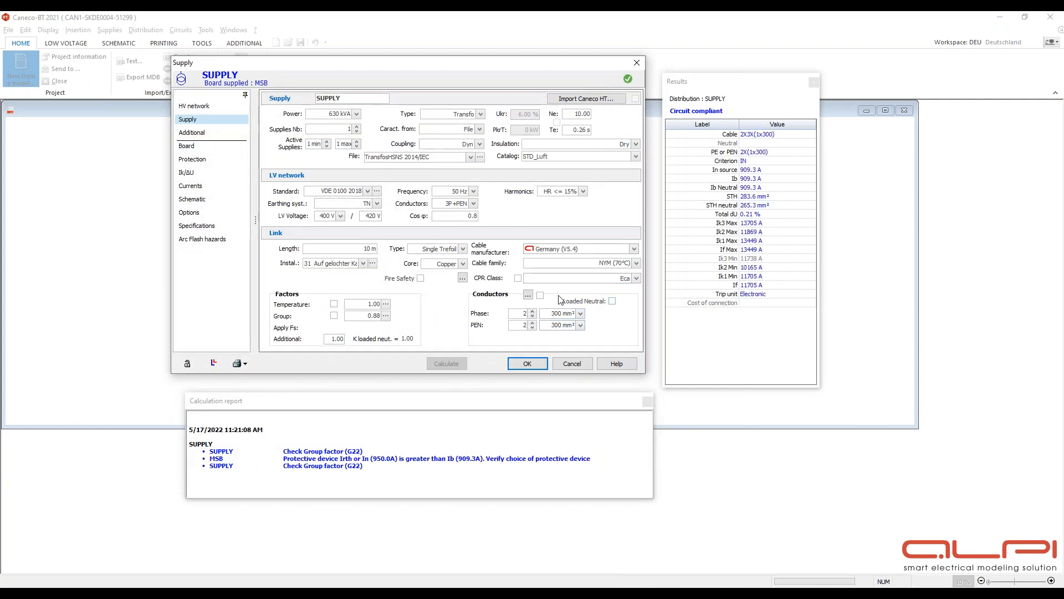
click(528, 364)
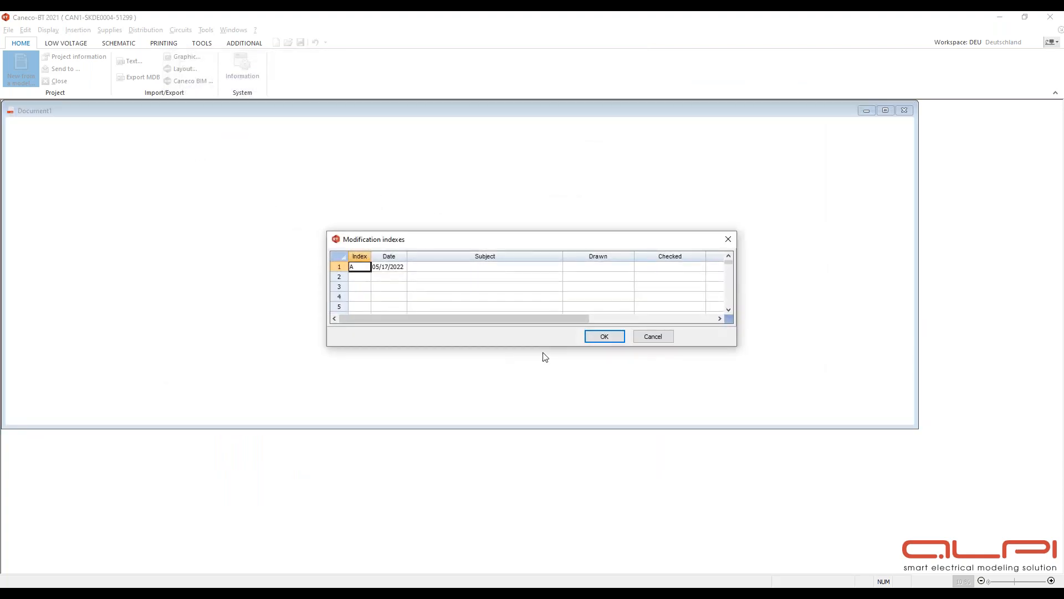
click(604, 336)
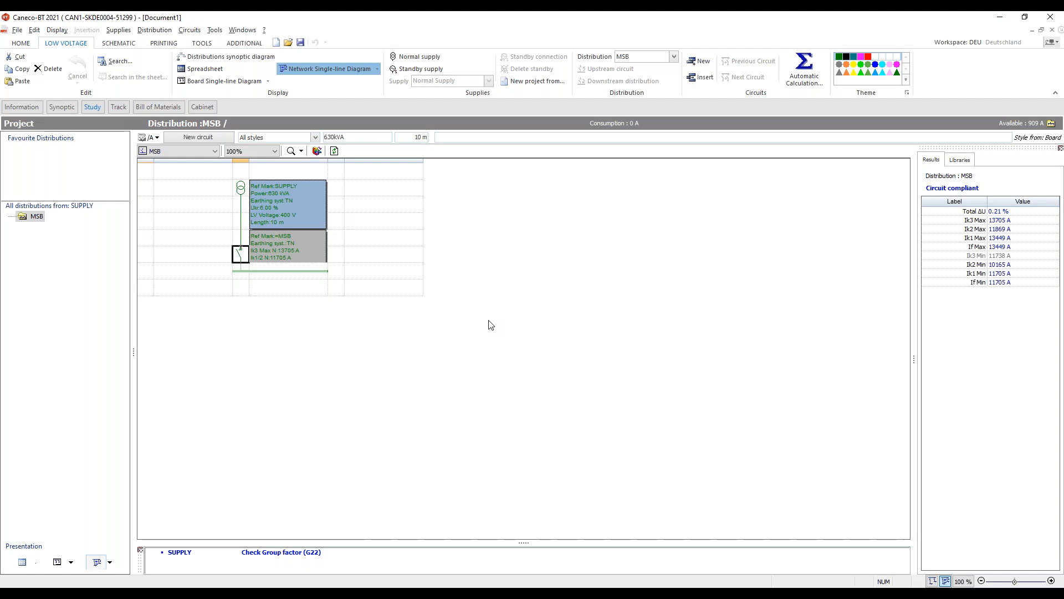
- Add a sub-distribution board under MSB with a lighting circuit and a 3P EV charging circuit
click(293, 277)
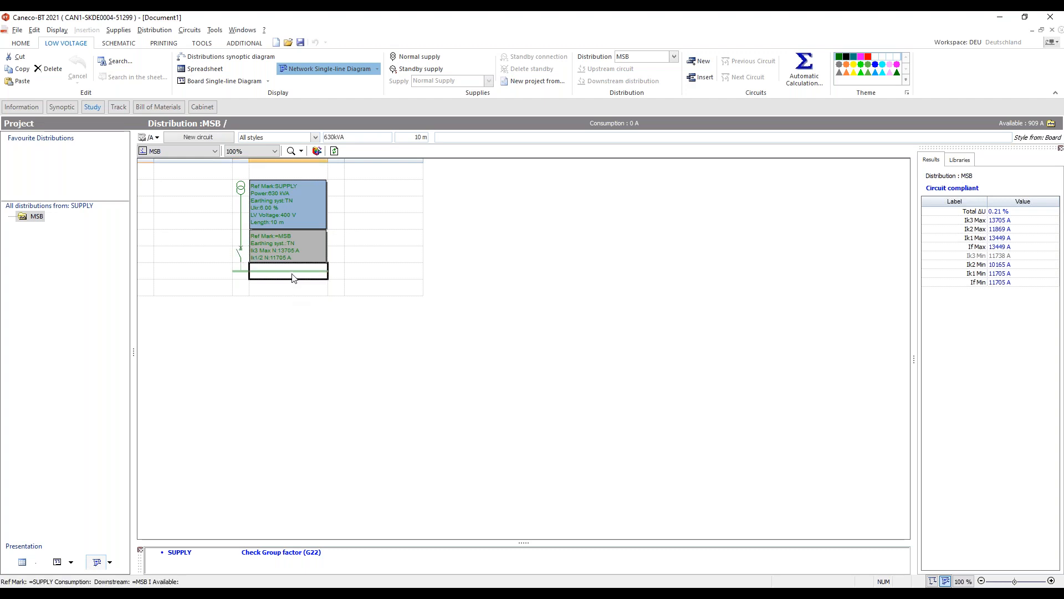
click(197, 138)
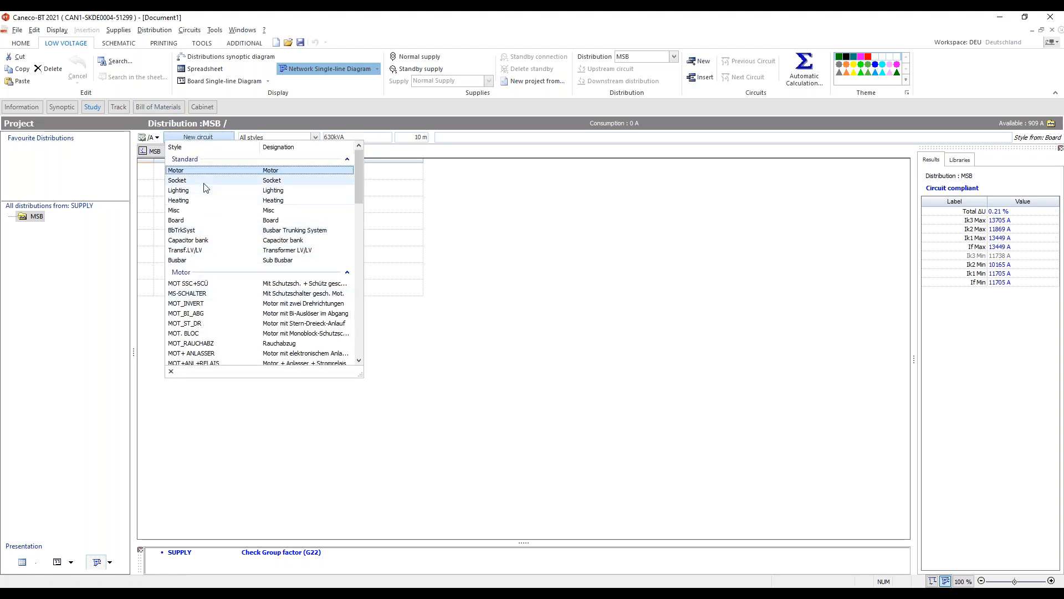
click(205, 221)
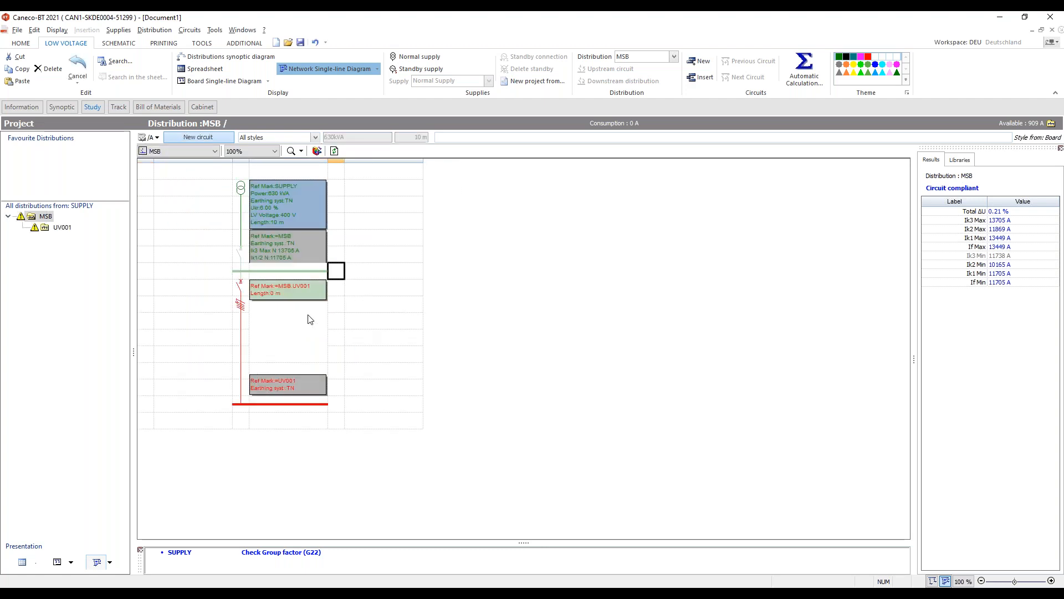
click(202, 137)
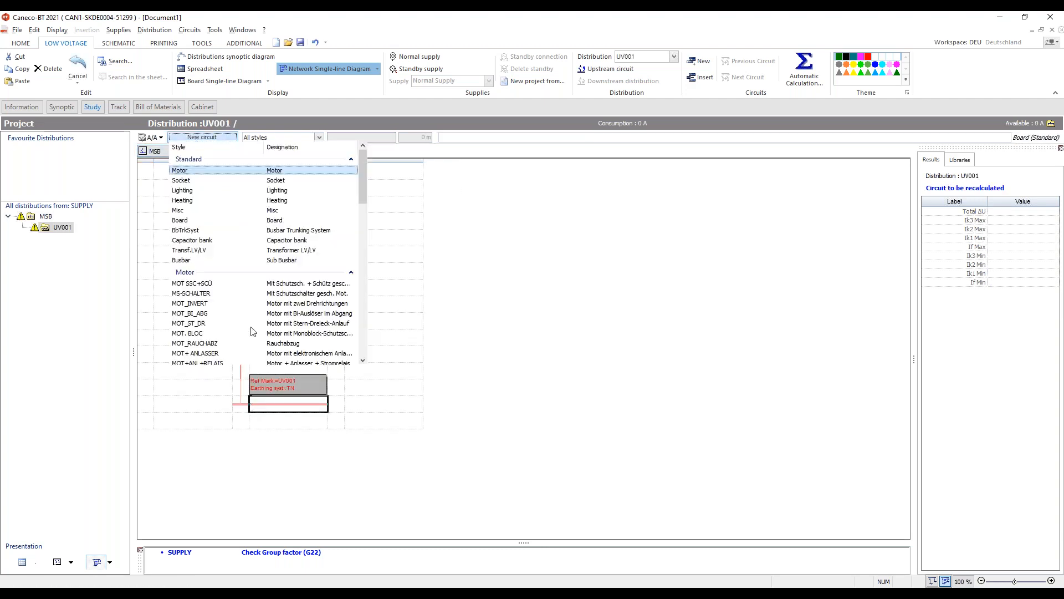
click(197, 189)
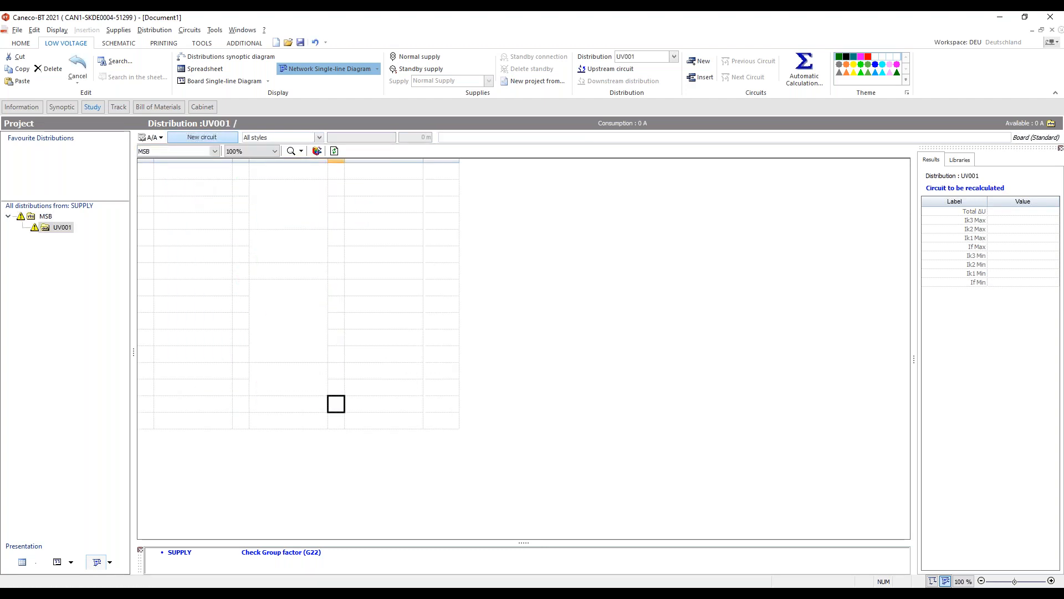
click(210, 136)
drag(360, 179, 362, 355)
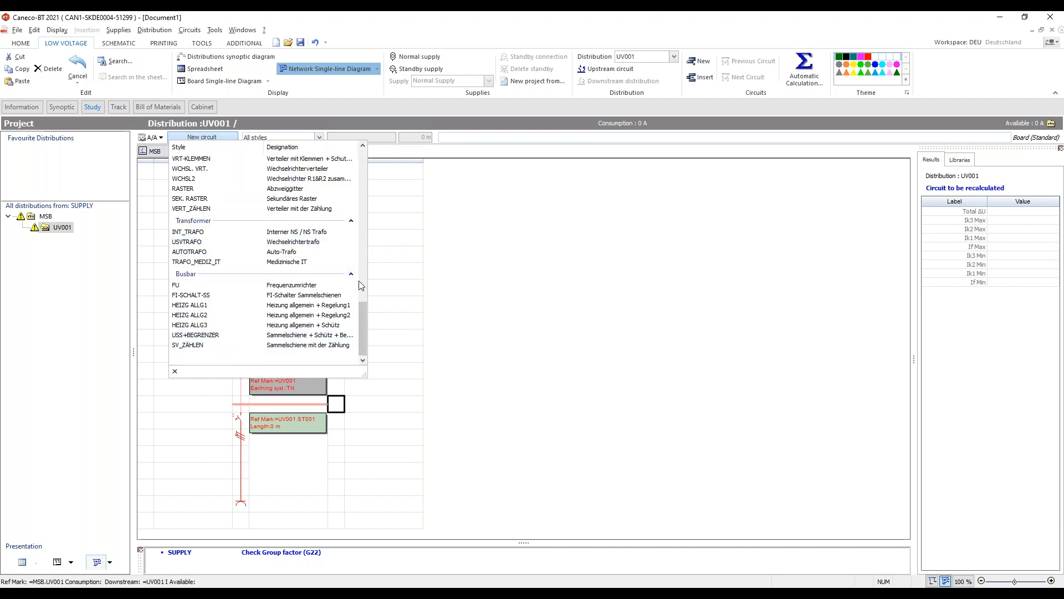
drag(360, 328, 361, 297)
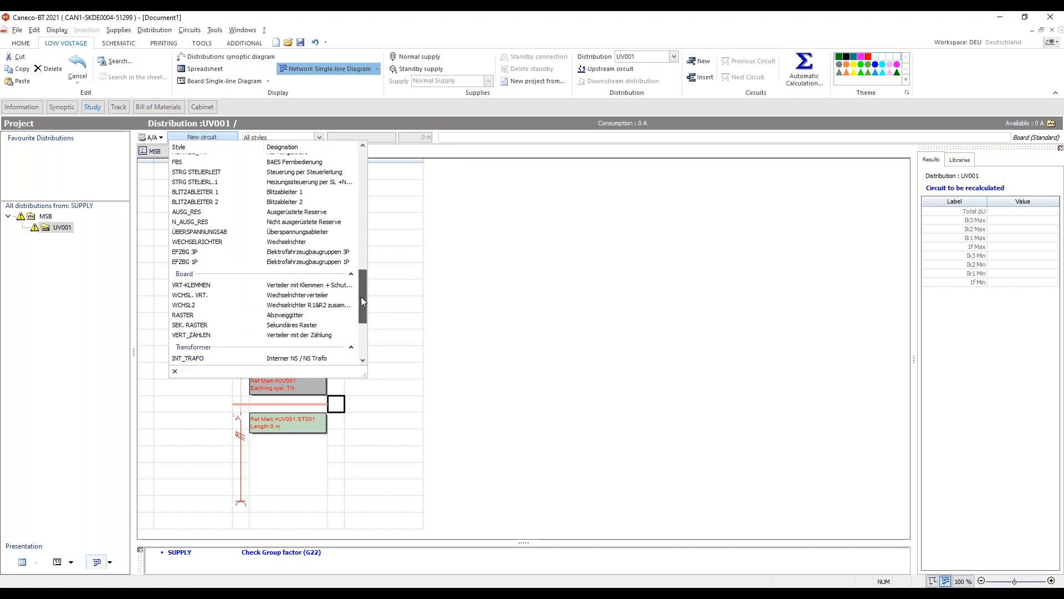
click(296, 253)
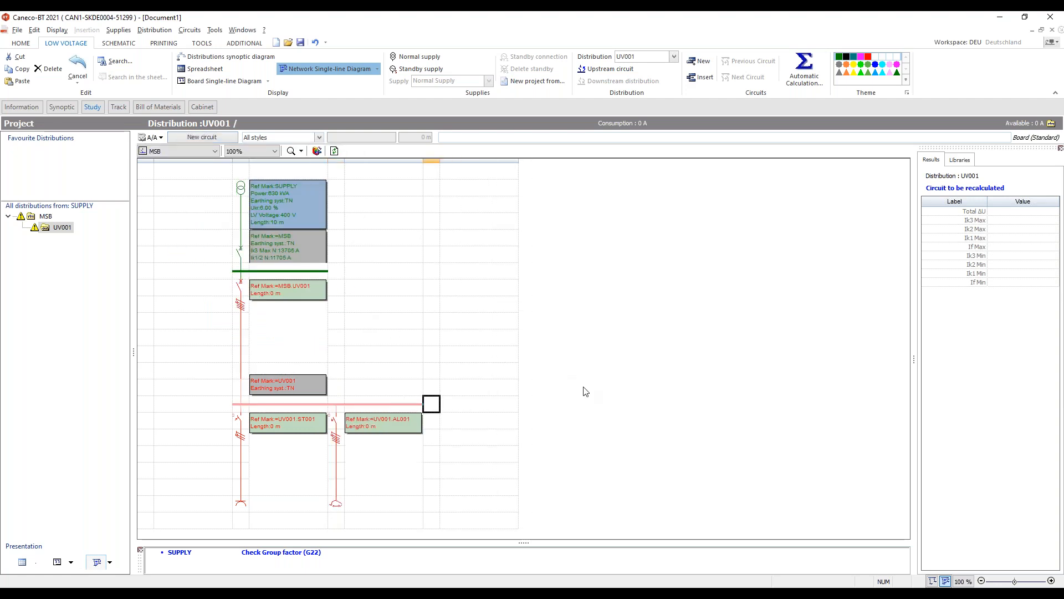
- Select the added sub-board and its circuits and delete them
drag(224, 302, 470, 496)
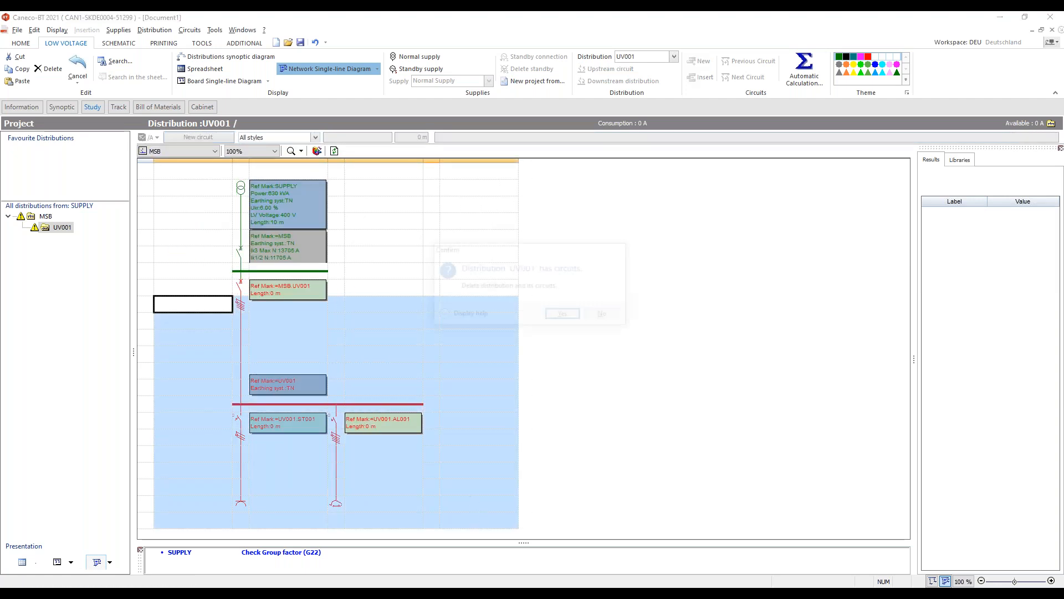
key(Delete)
click(562, 314)
click(312, 276)
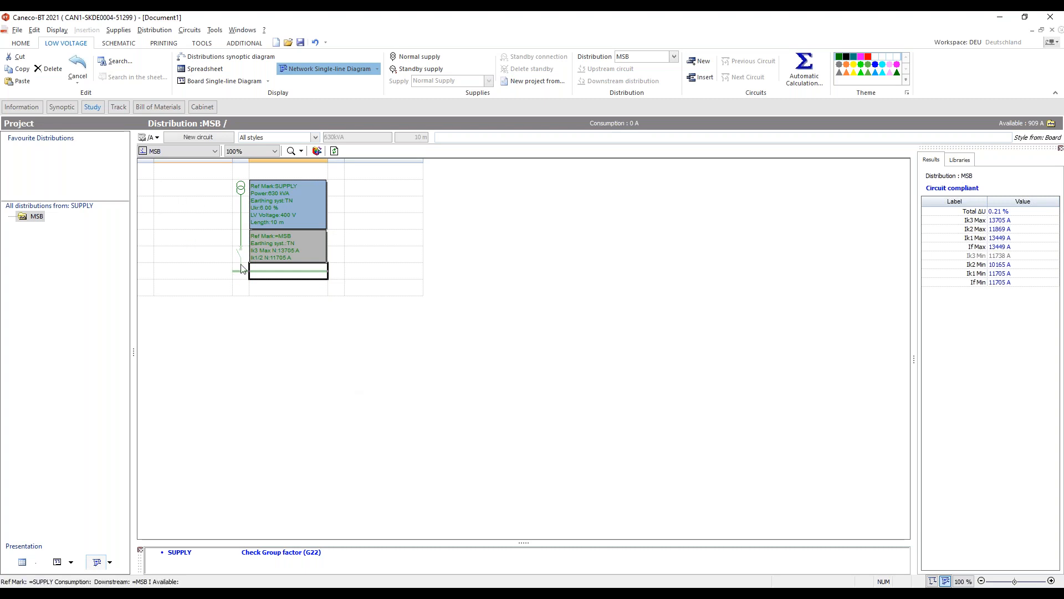
- Start a Caneco Implantation layout import and open the parking file from the Webinar folder
click(20, 43)
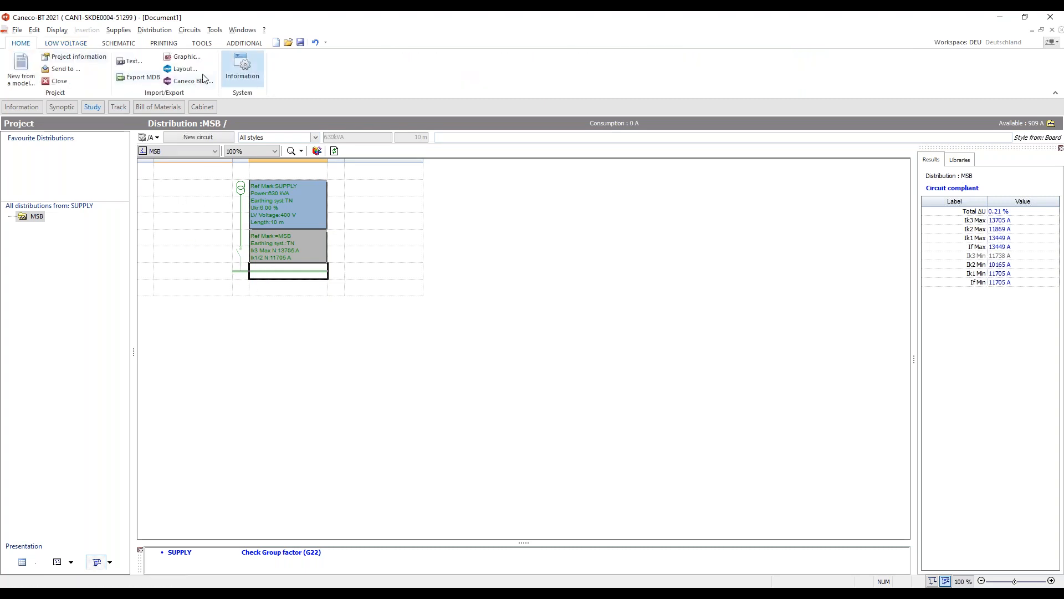
click(181, 69)
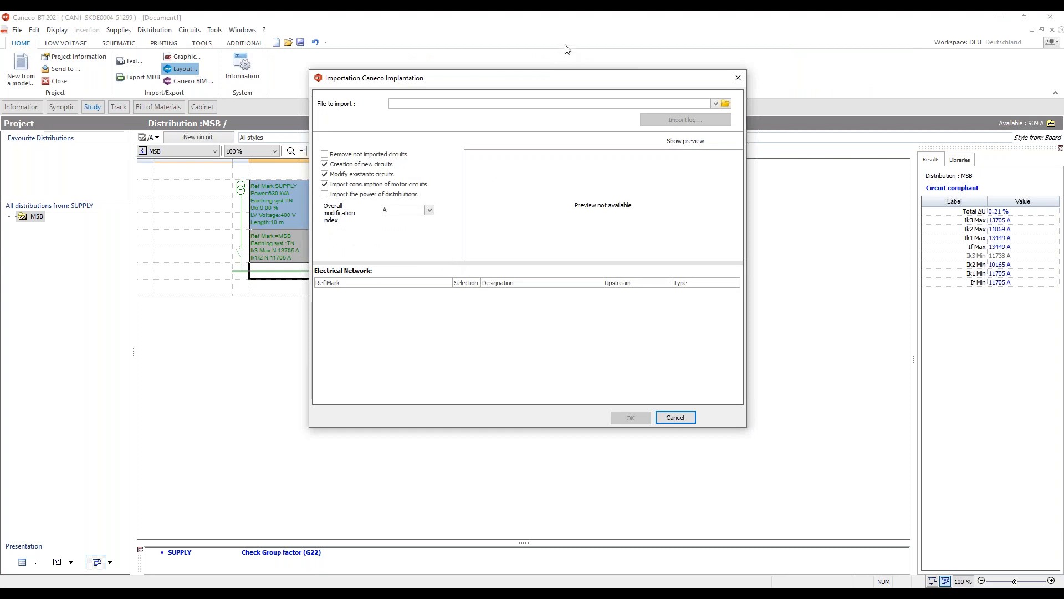
drag(537, 78, 546, 82)
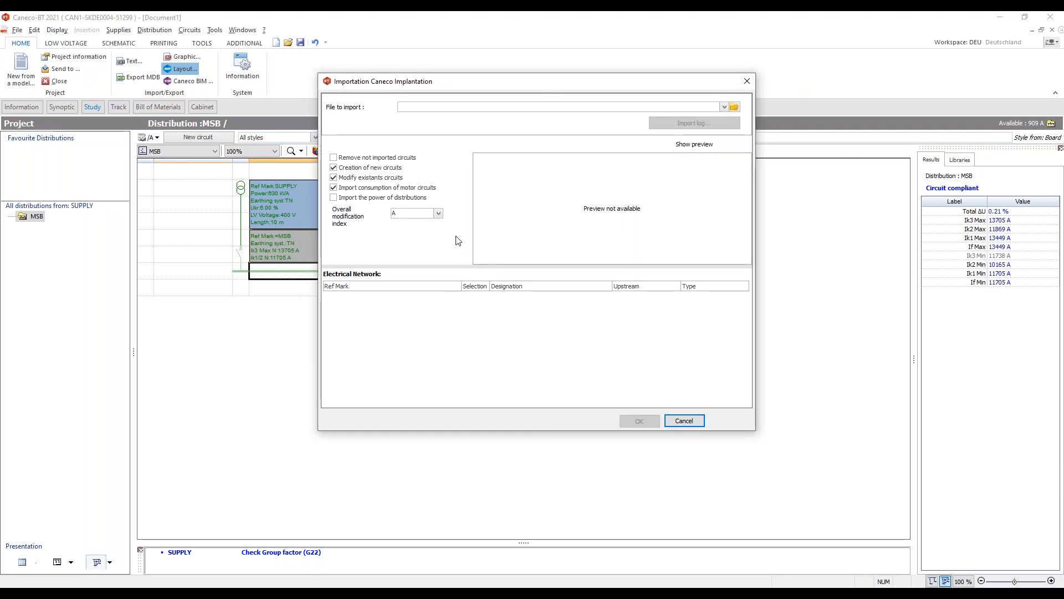
click(734, 106)
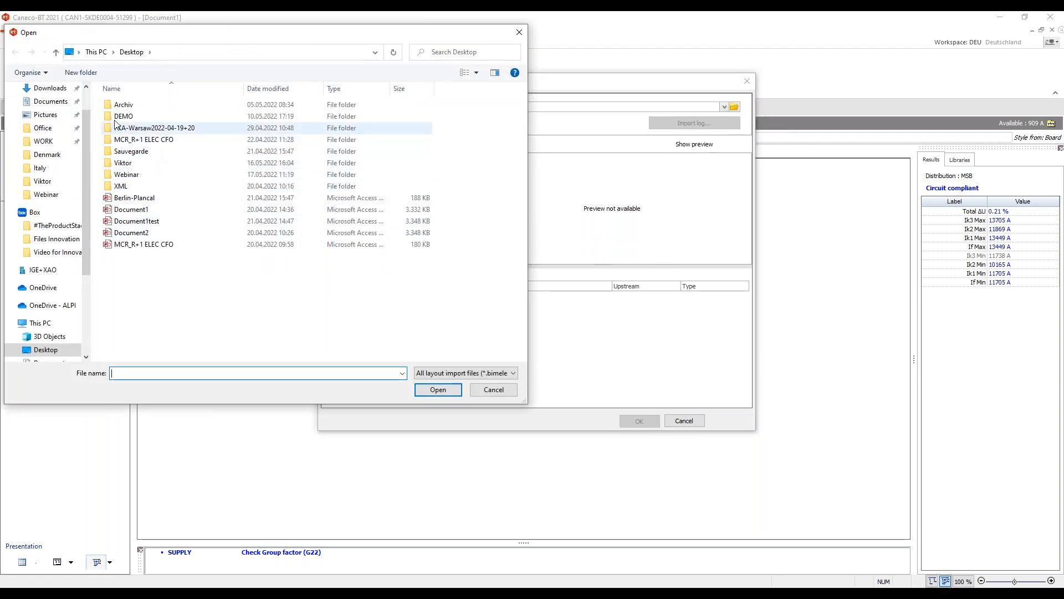
click(47, 156)
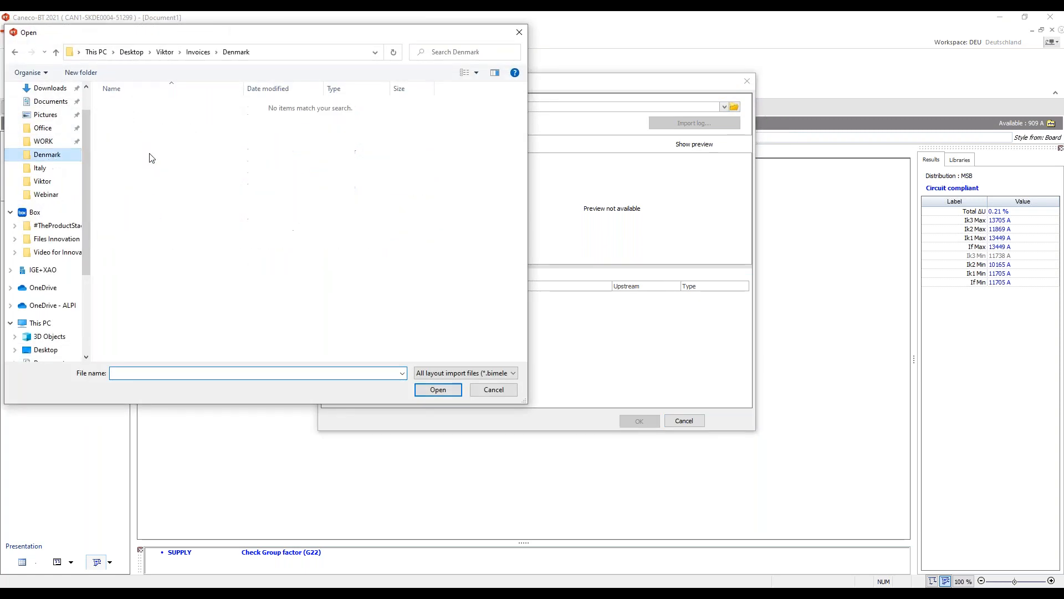
click(42, 181)
click(46, 195)
click(125, 116)
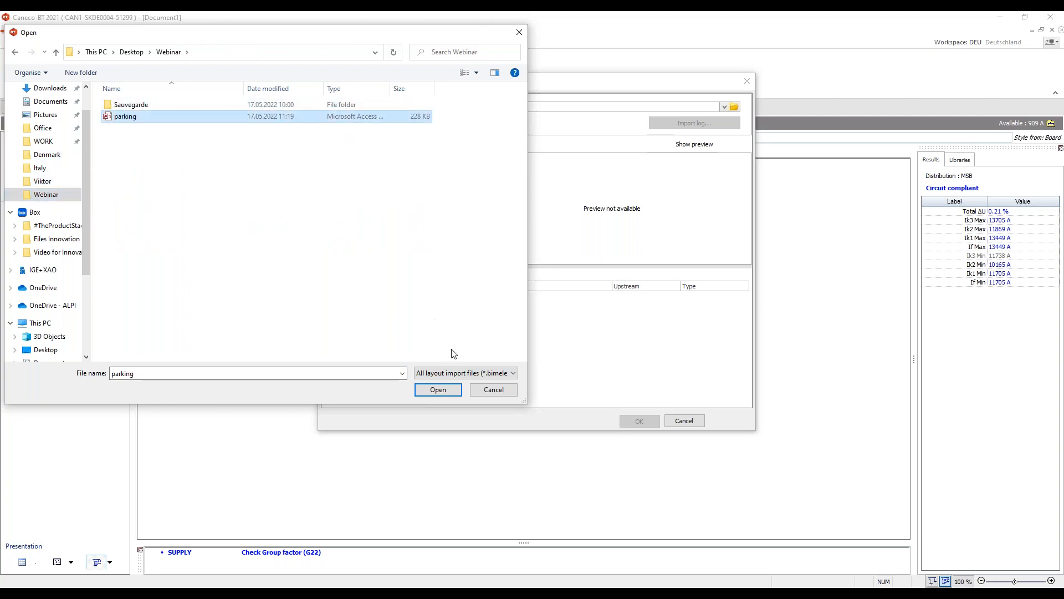
click(438, 389)
- Expand the MSB, MSB_CIRCUIT1 and UV001 branches of the network tree and import them into the project
click(329, 298)
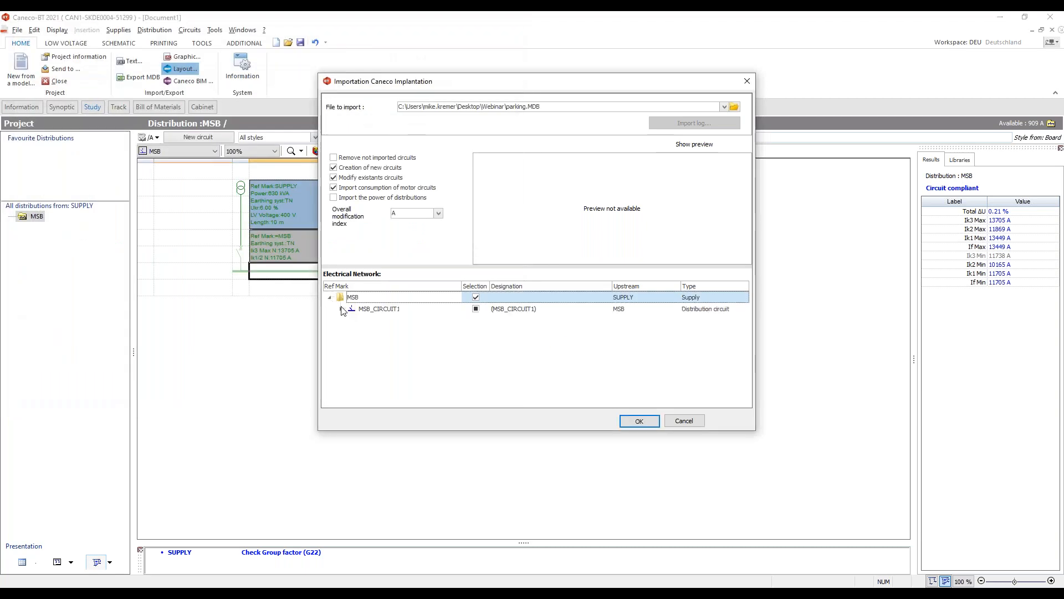
click(342, 309)
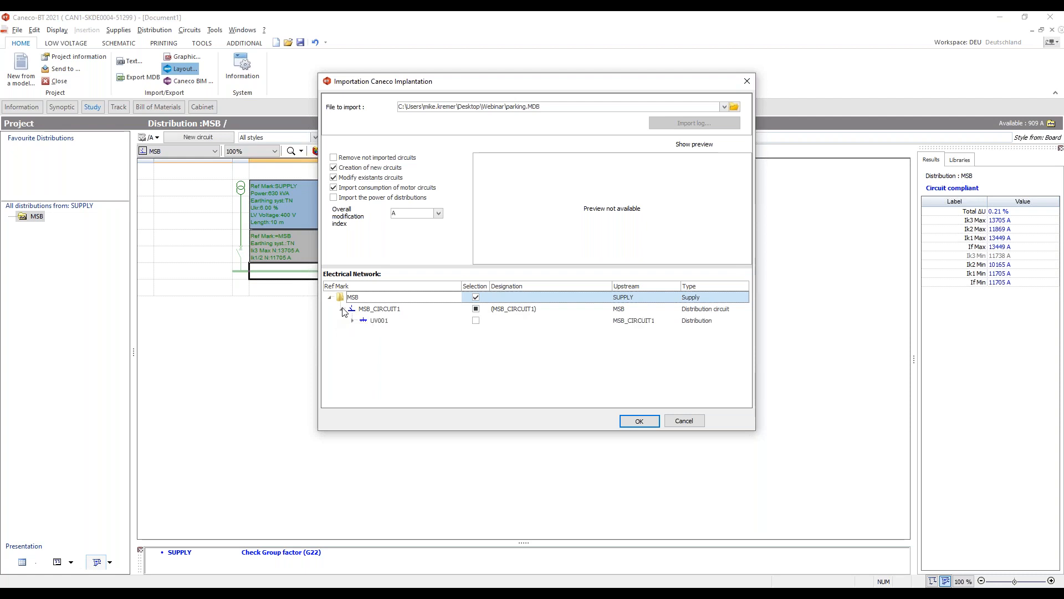
click(353, 320)
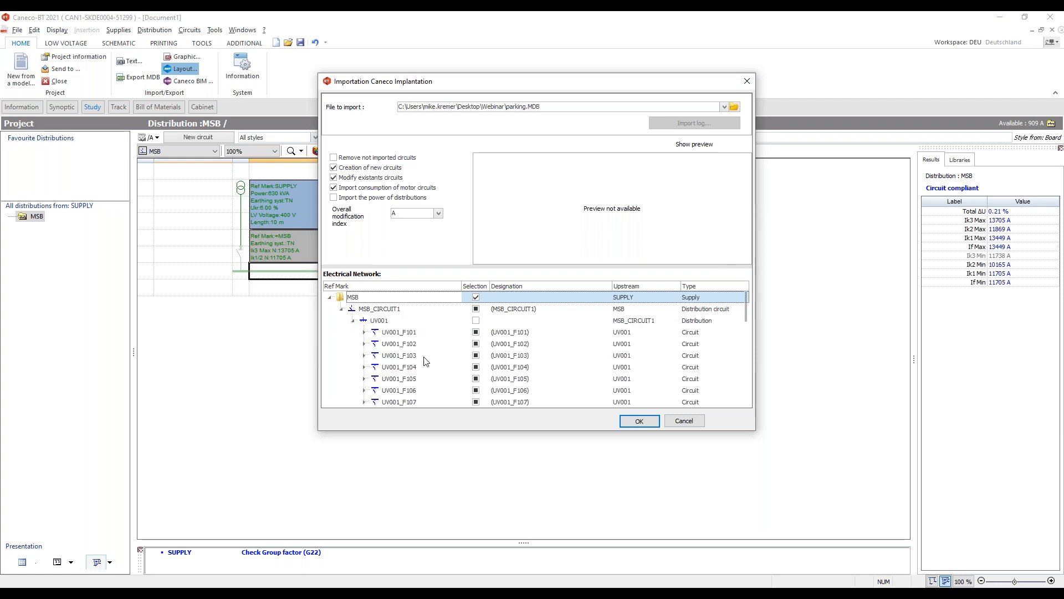
scroll(423, 343, down, 8)
scroll(427, 354, up, 8)
click(648, 425)
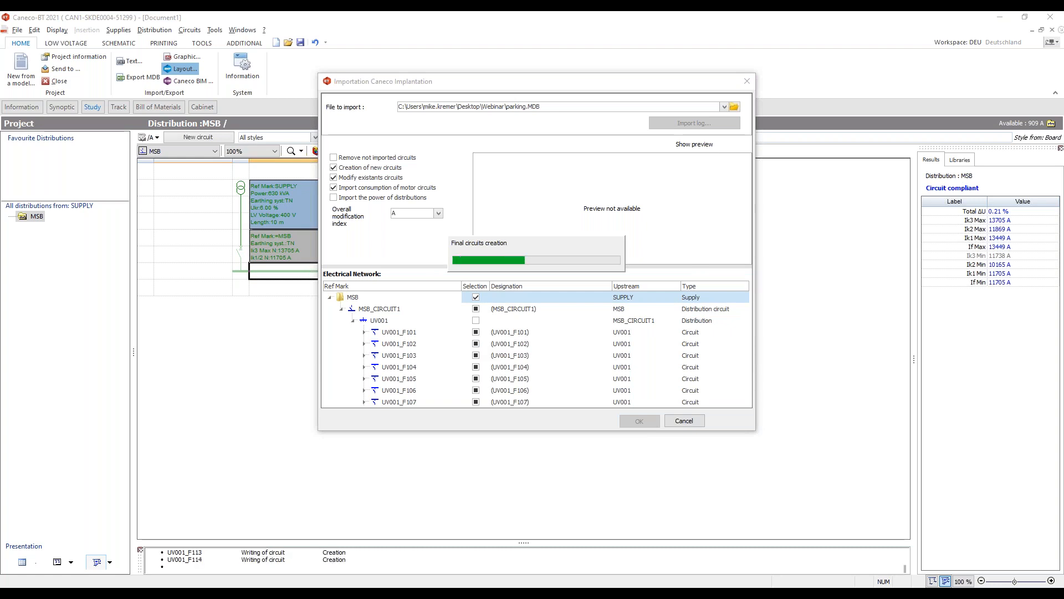
click(606, 312)
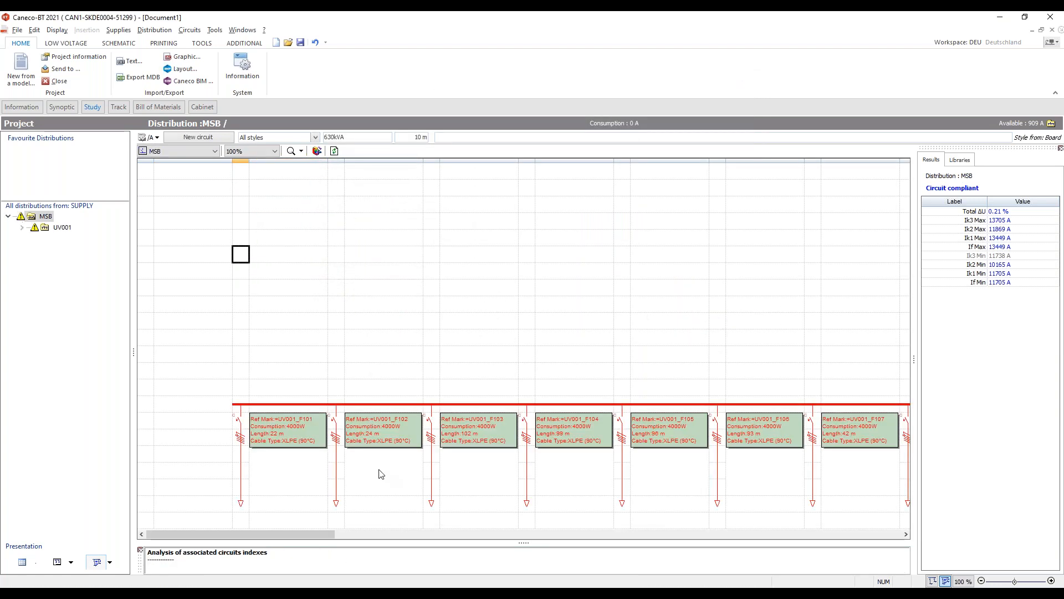
- Open the first EV charging circuit's sheet and review its cable, installation and protection settings without changing them
click(243, 438)
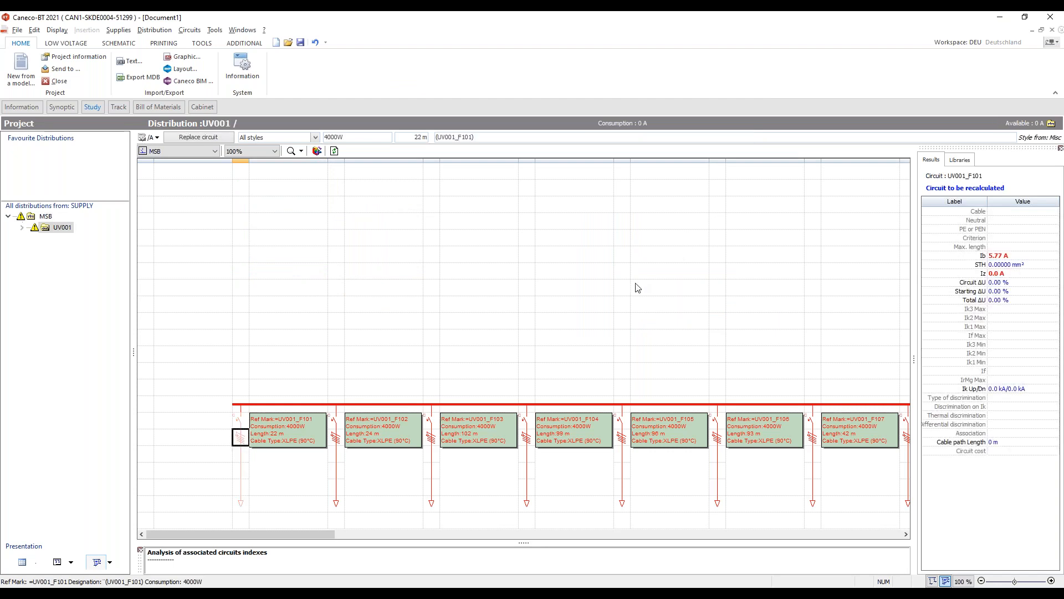
key(Return)
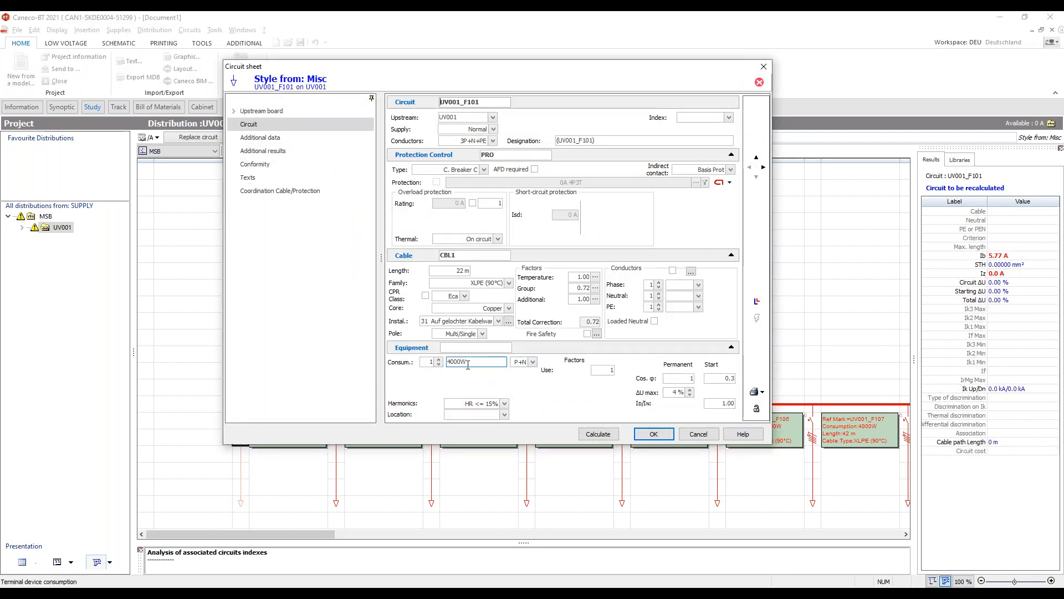
click(469, 270)
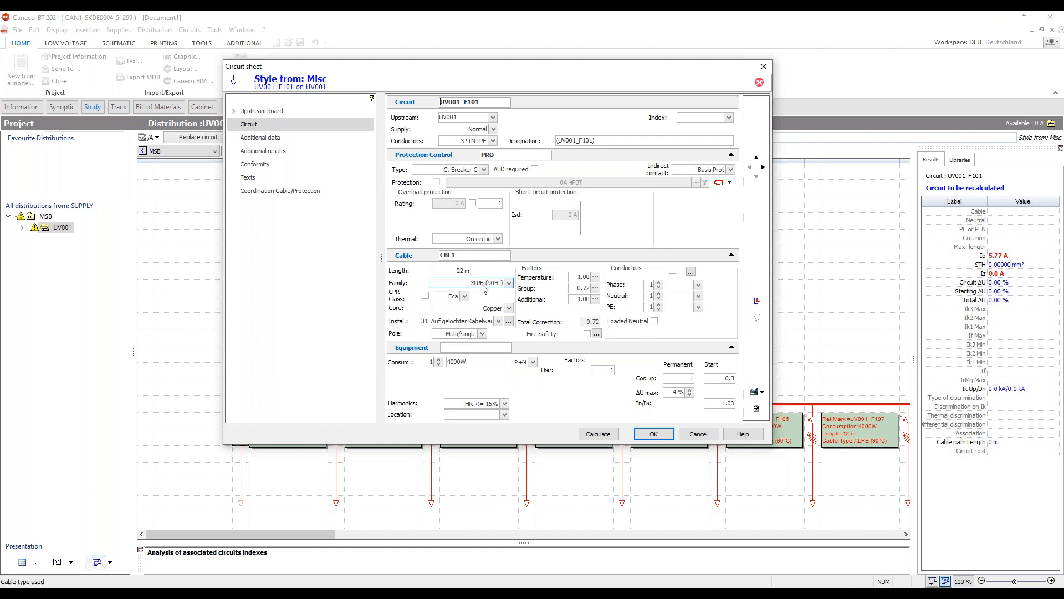
click(420, 324)
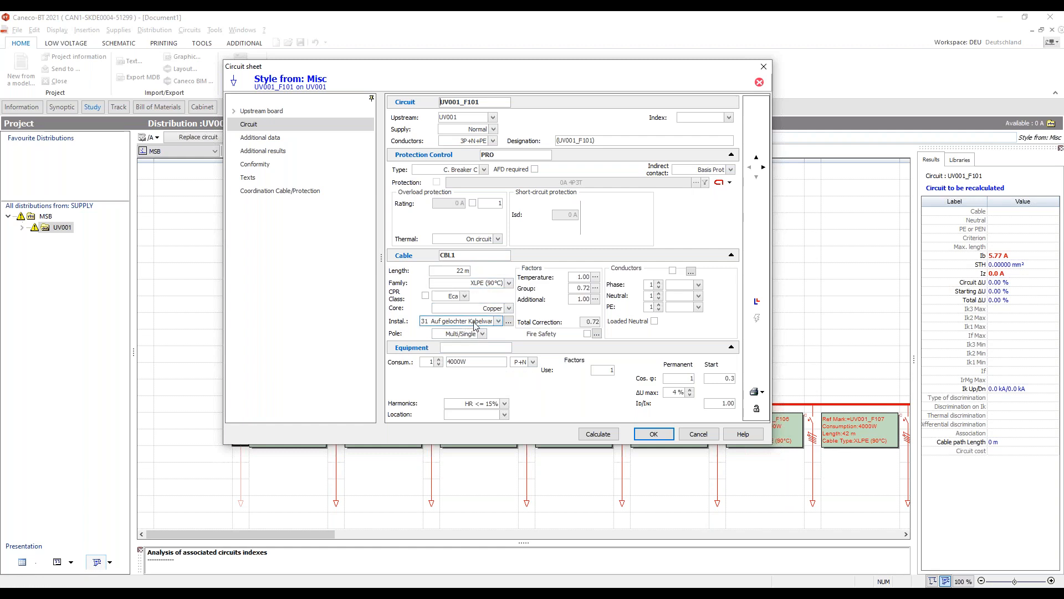
click(498, 321)
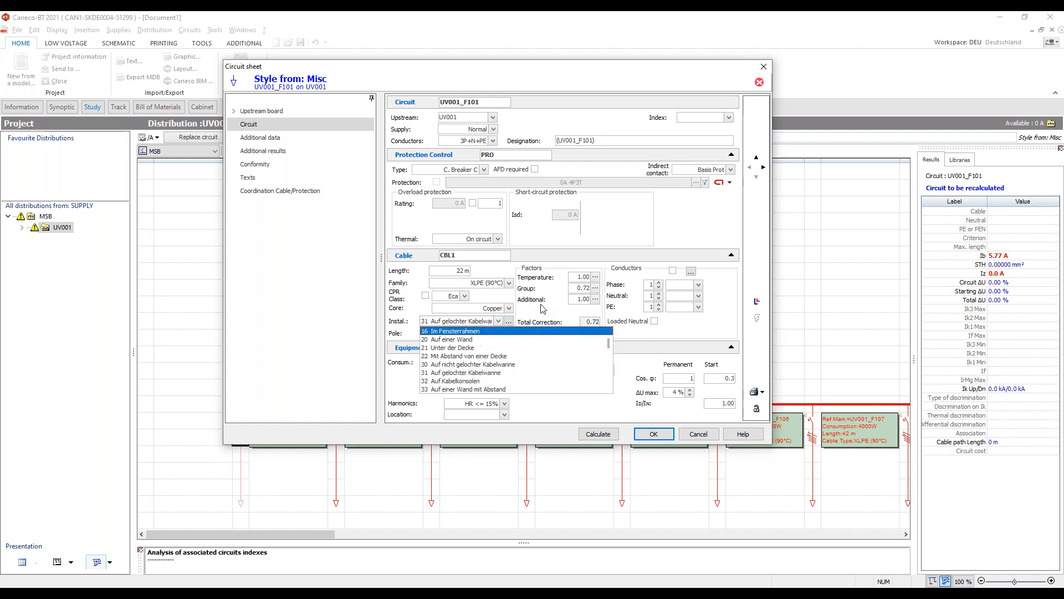
click(543, 309)
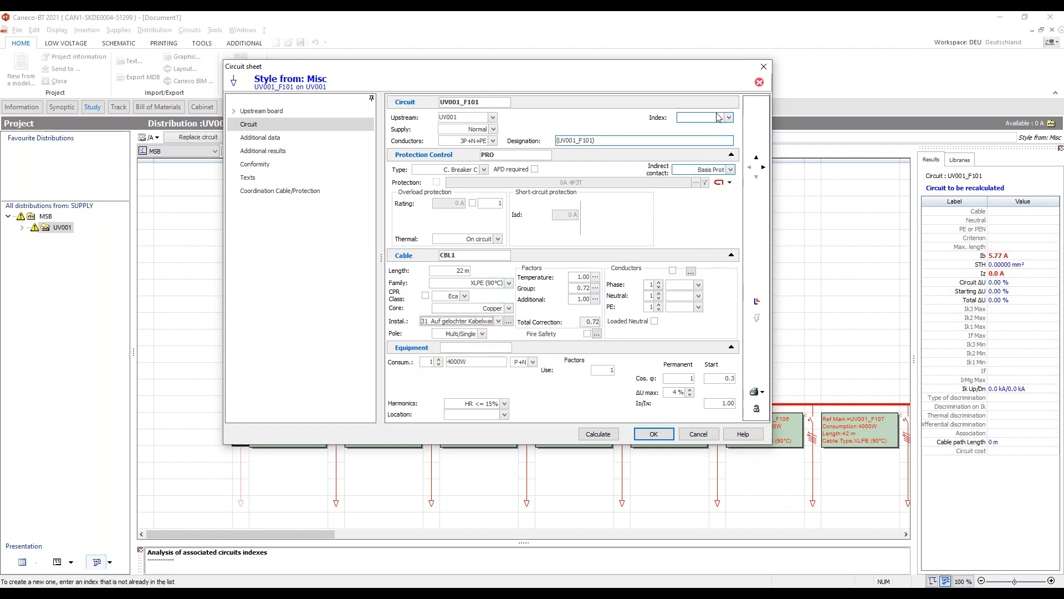
click(485, 169)
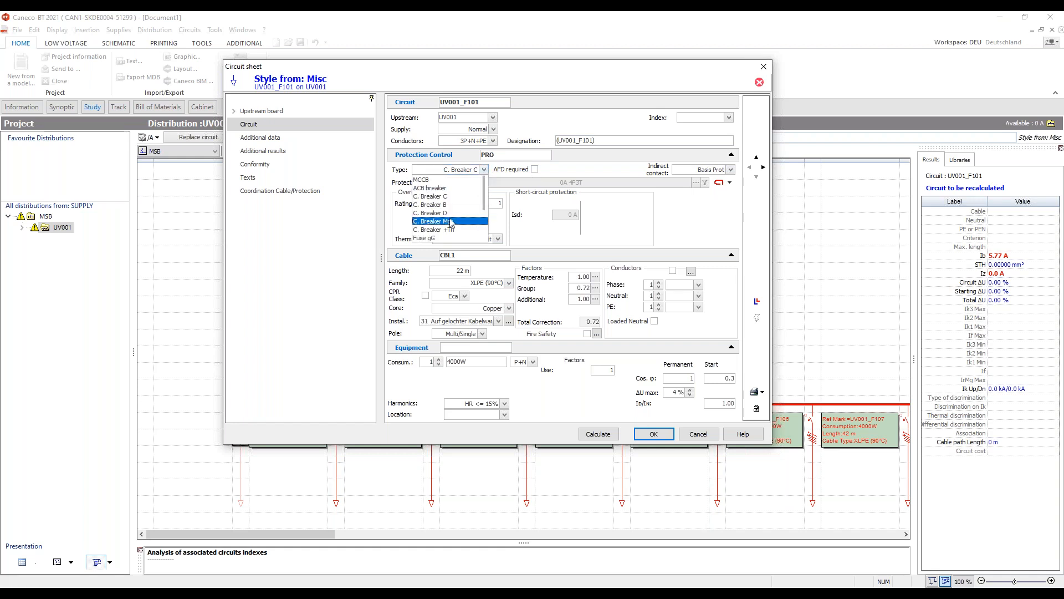
click(616, 220)
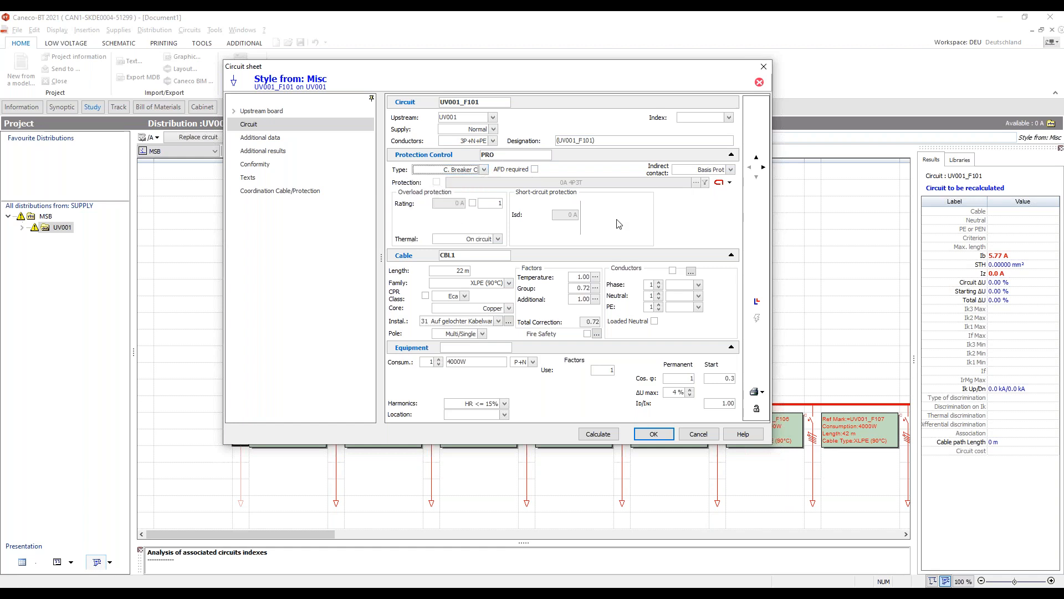
click(764, 66)
- Switch to the network single-line diagram and set the UV001 feeder circuit's consumption to 63A
click(252, 151)
click(259, 227)
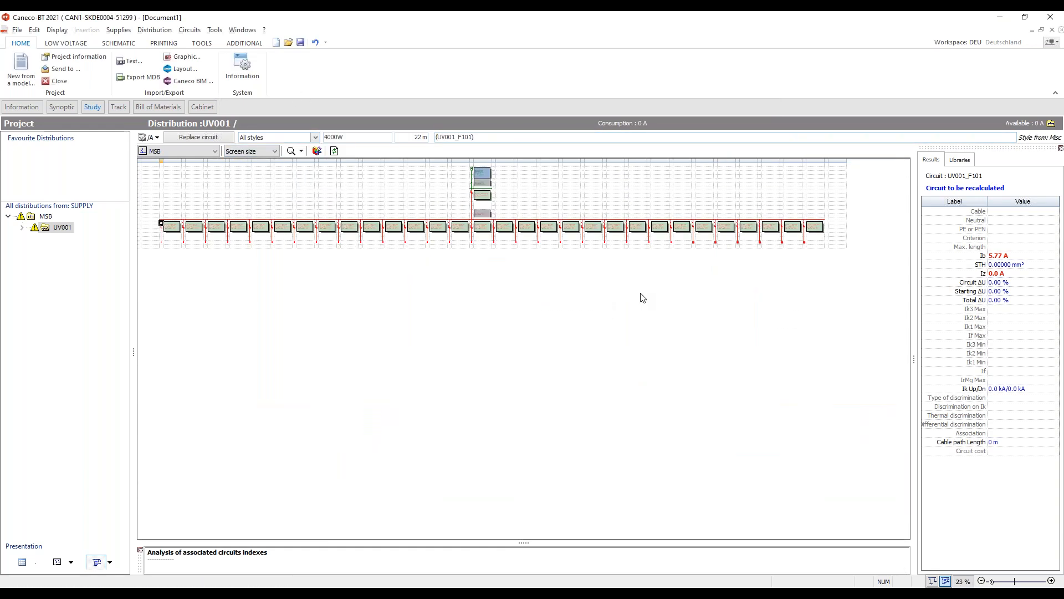
click(932, 581)
click(693, 309)
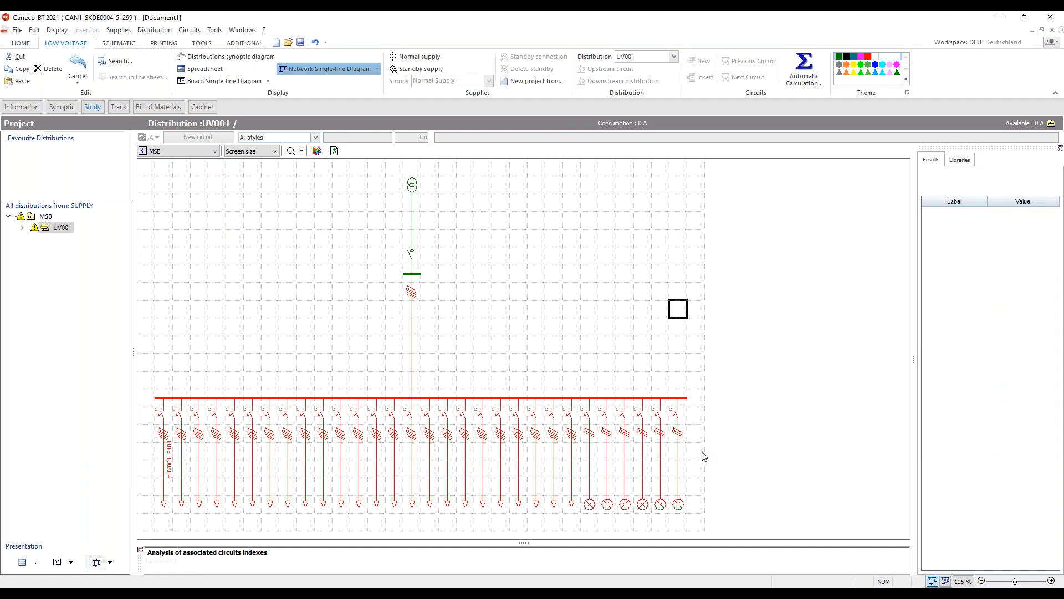
click(467, 332)
click(413, 291)
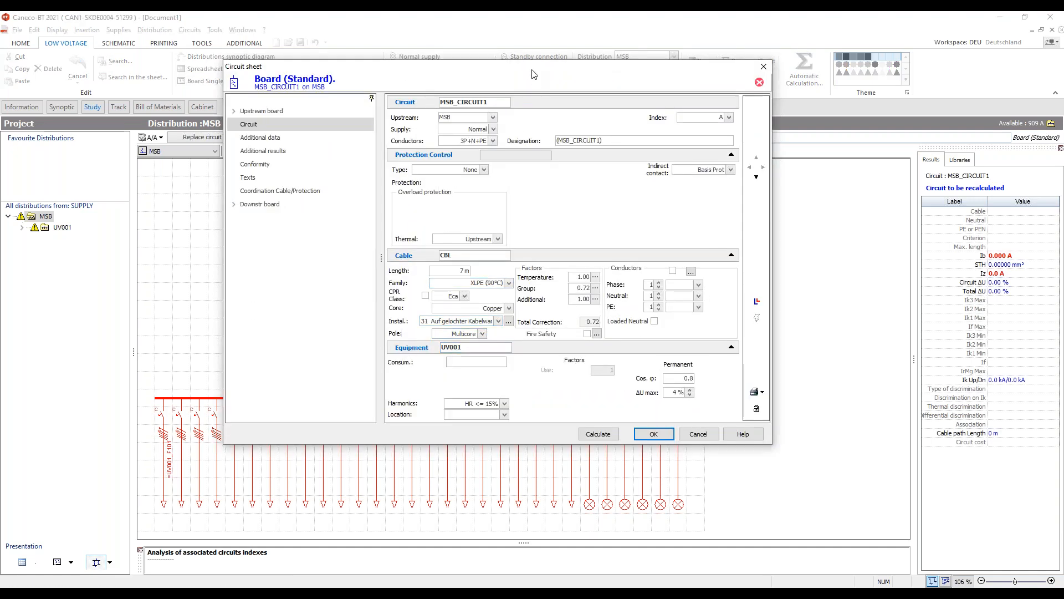
drag(534, 74, 475, 87)
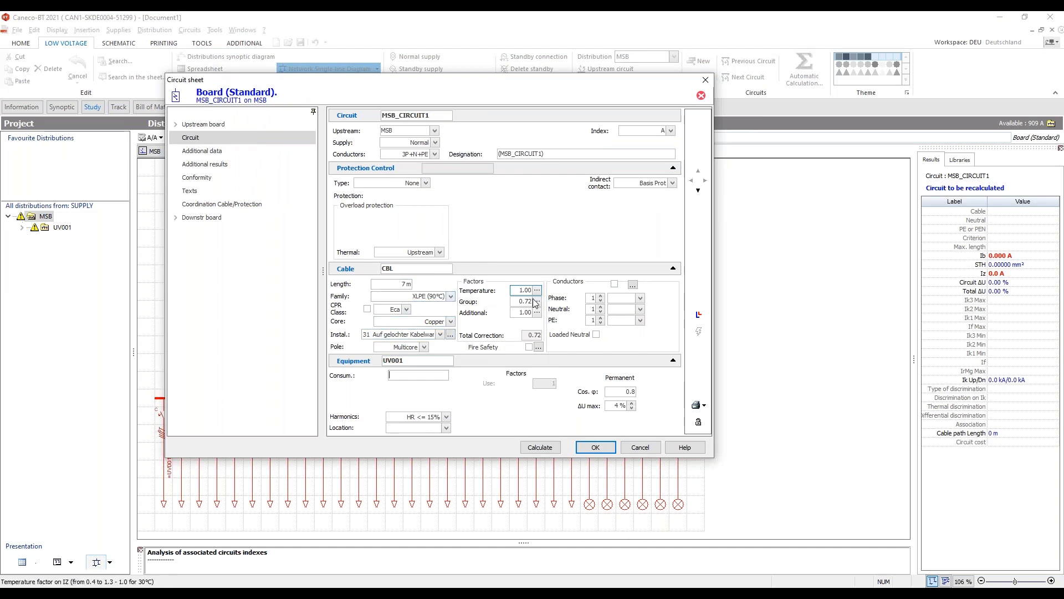
click(430, 375)
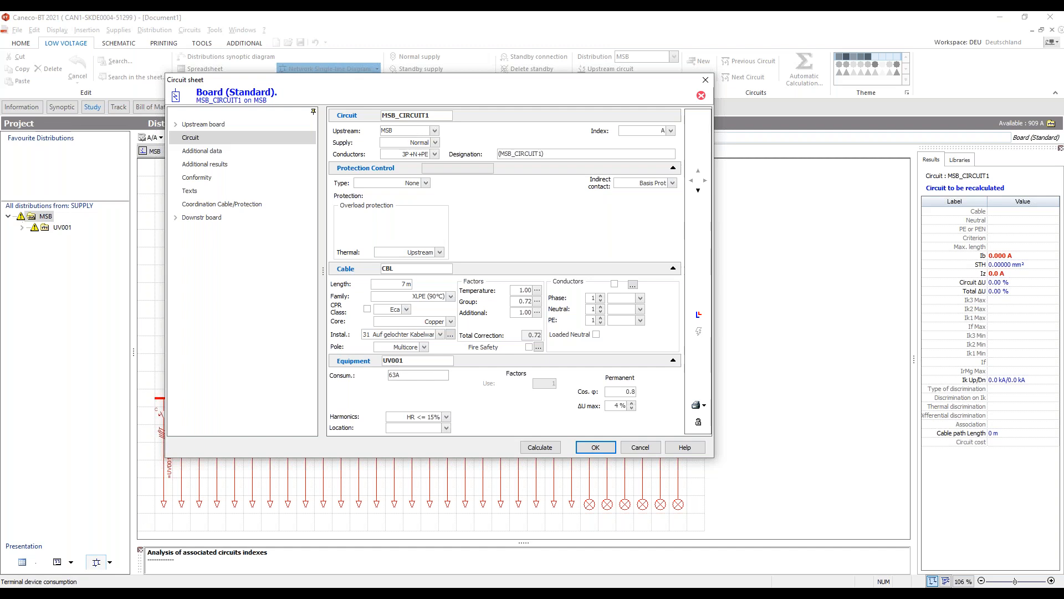
- Set the UV001 feeder's protection type to MCCB, calculate the circuit and confirm the sheet
click(407, 183)
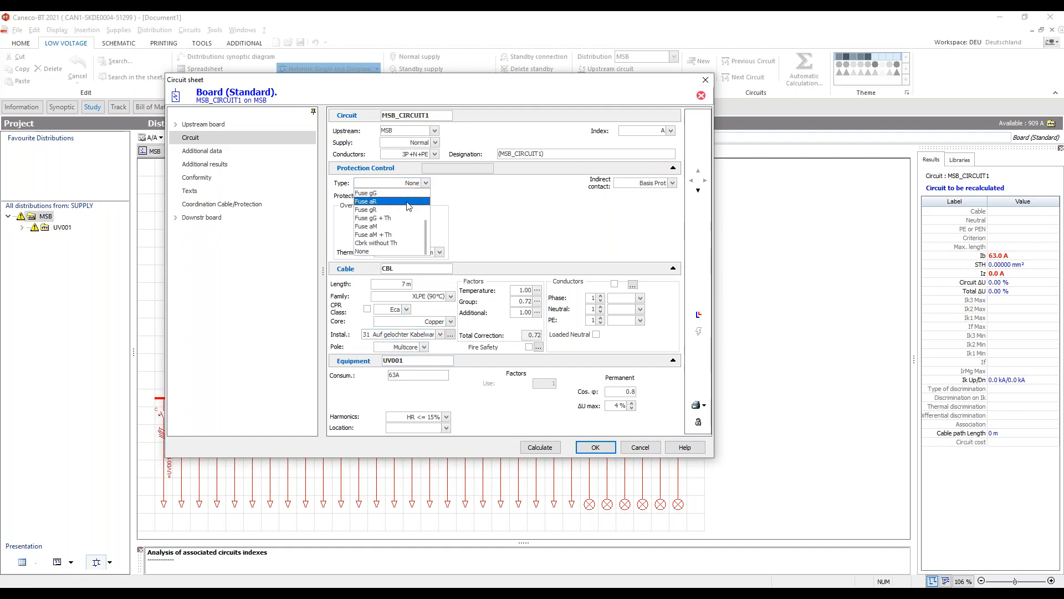
scroll(397, 200, up, 3)
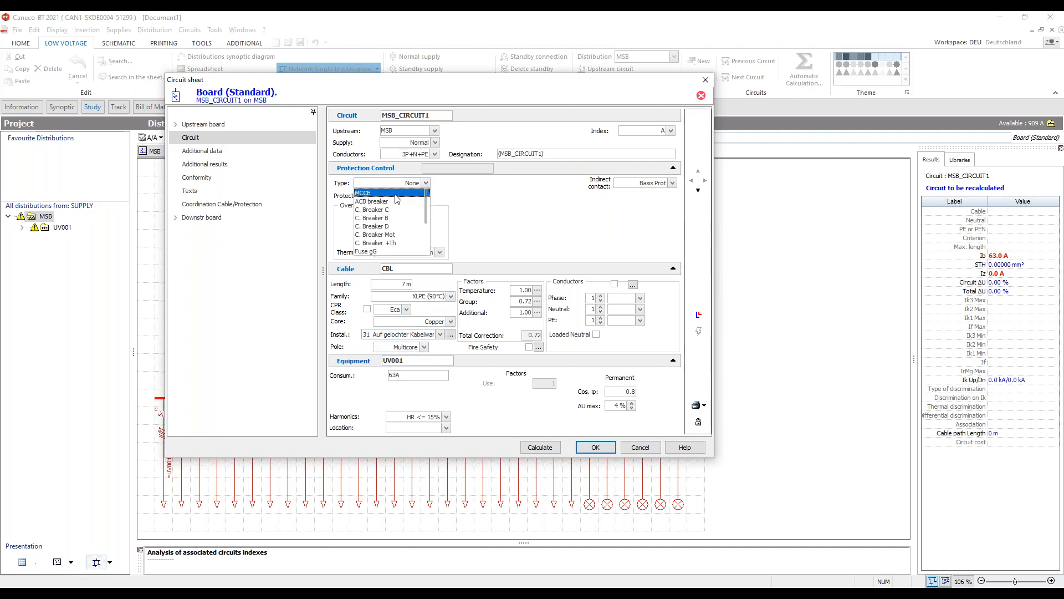
click(396, 194)
click(540, 447)
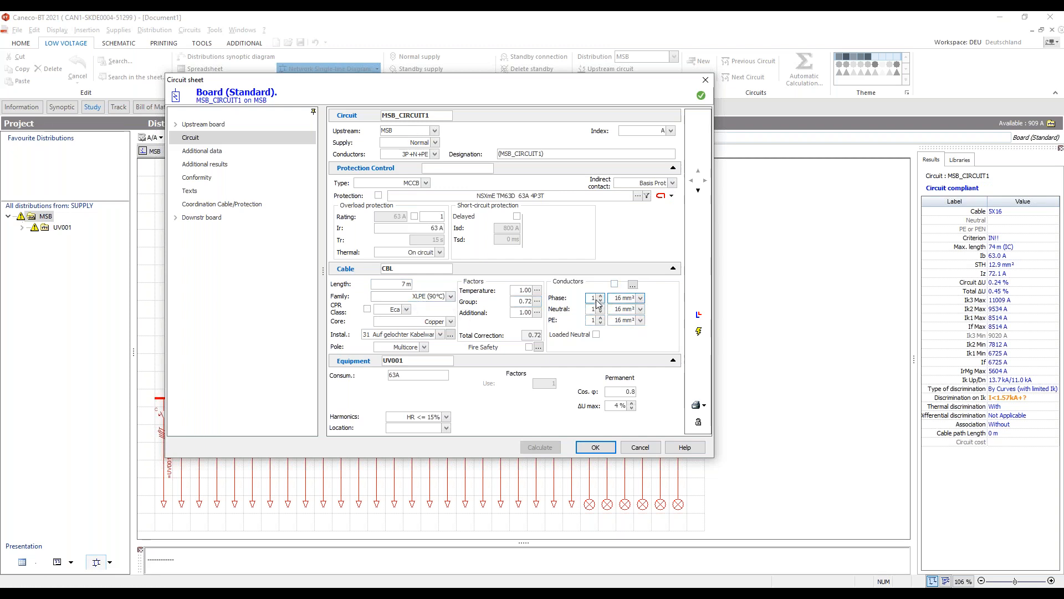
click(451, 297)
click(452, 297)
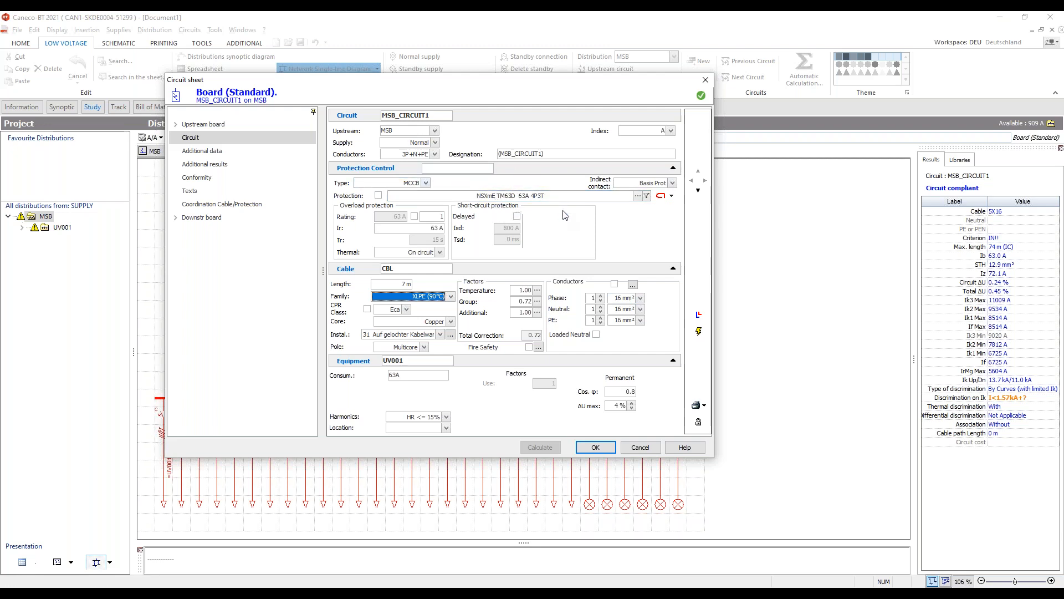
click(596, 447)
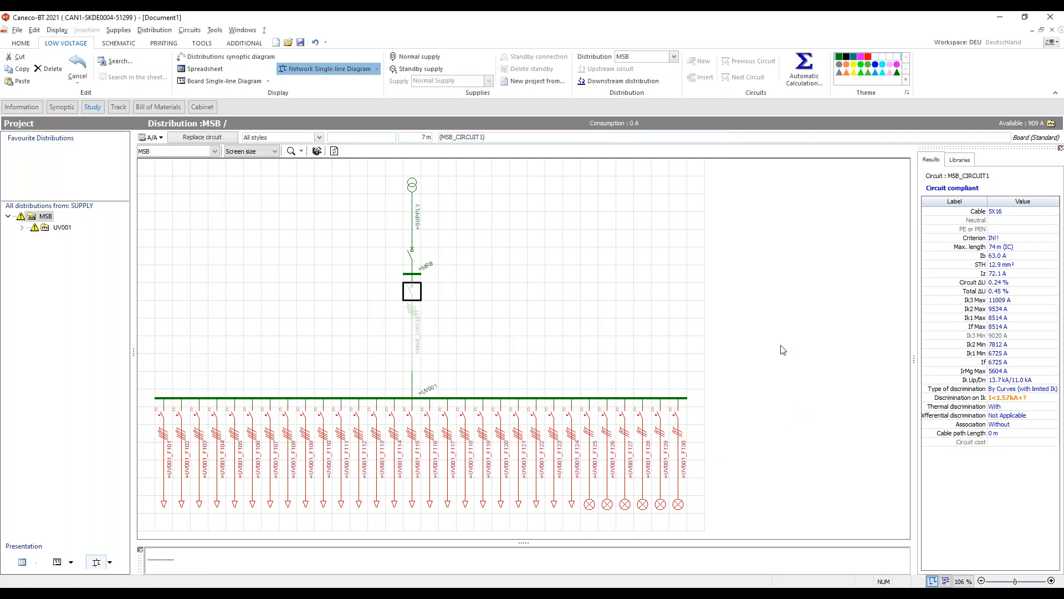
- Show UV001 as a spreadsheet and set all 24 EV charging circuits' consumption to 11kW
click(579, 308)
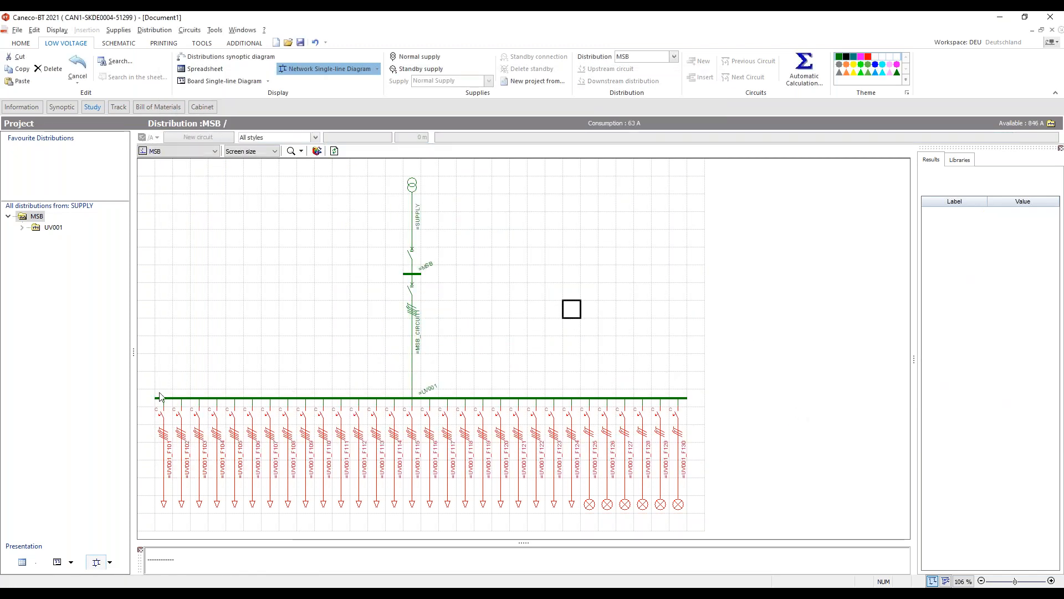
click(448, 429)
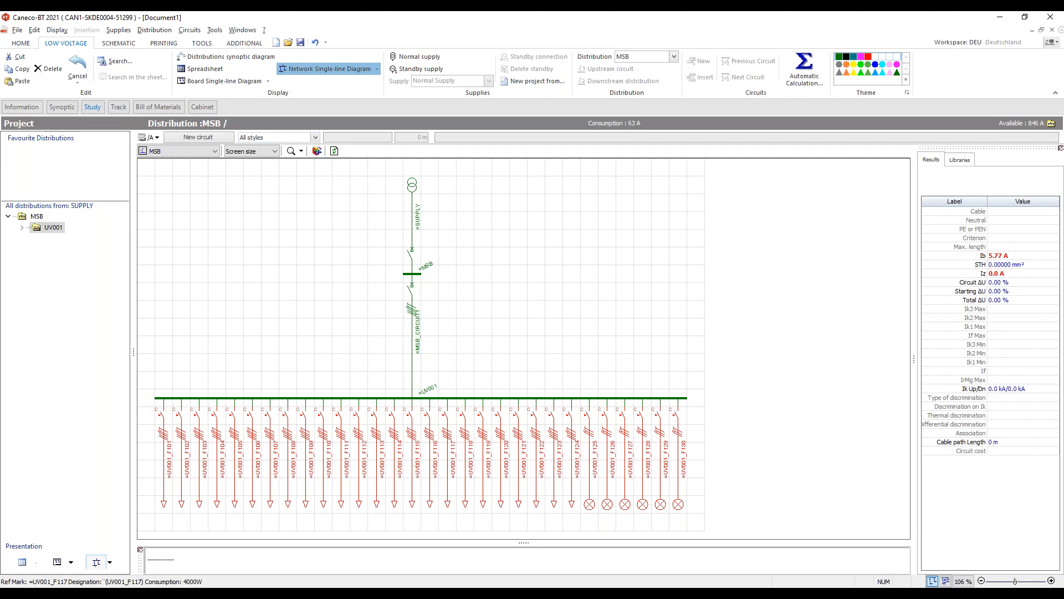
click(24, 562)
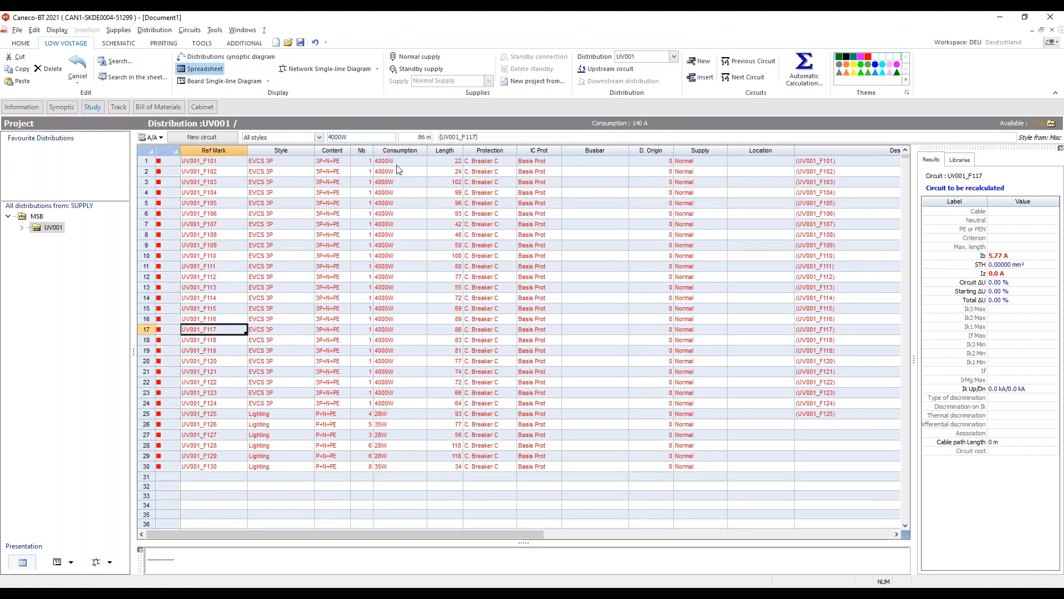
click(395, 161)
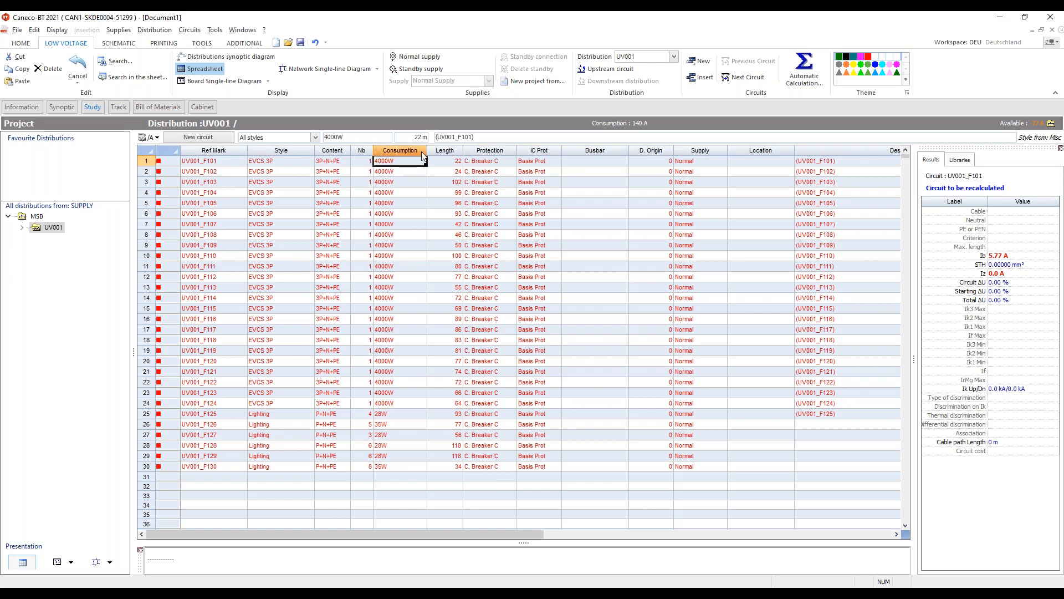
text(11kW)
key(Return)
drag(426, 165, 406, 400)
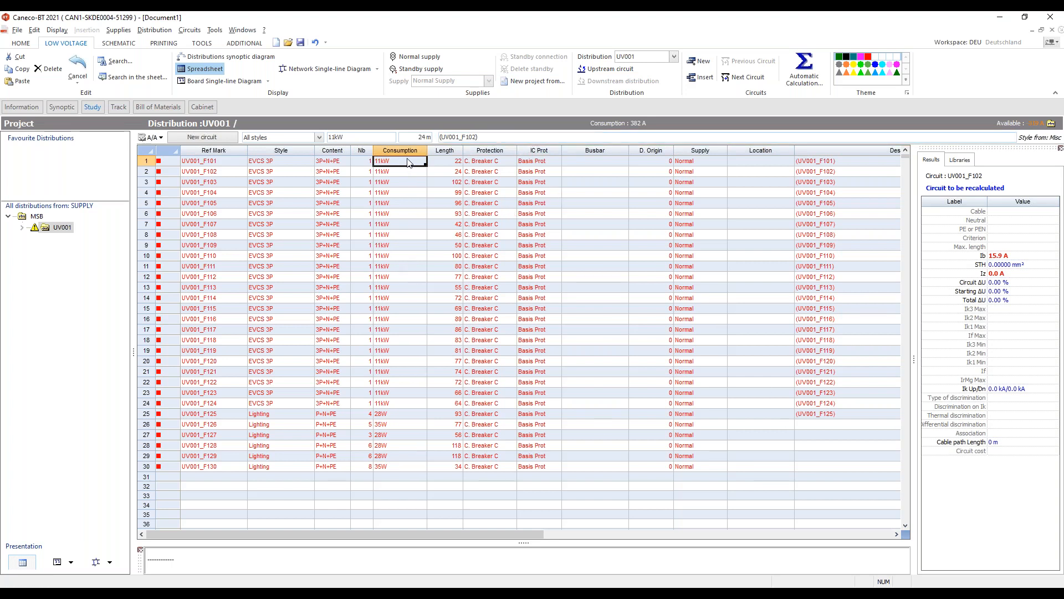
- Set the consumption of the first eight EV charging circuits to 3.6kW
text(3,6KW)
key(Return)
drag(399, 172, 417, 237)
- Rename the circuit reference marks as UV01-F310 and fill the series down through all 30 circuits
click(226, 161)
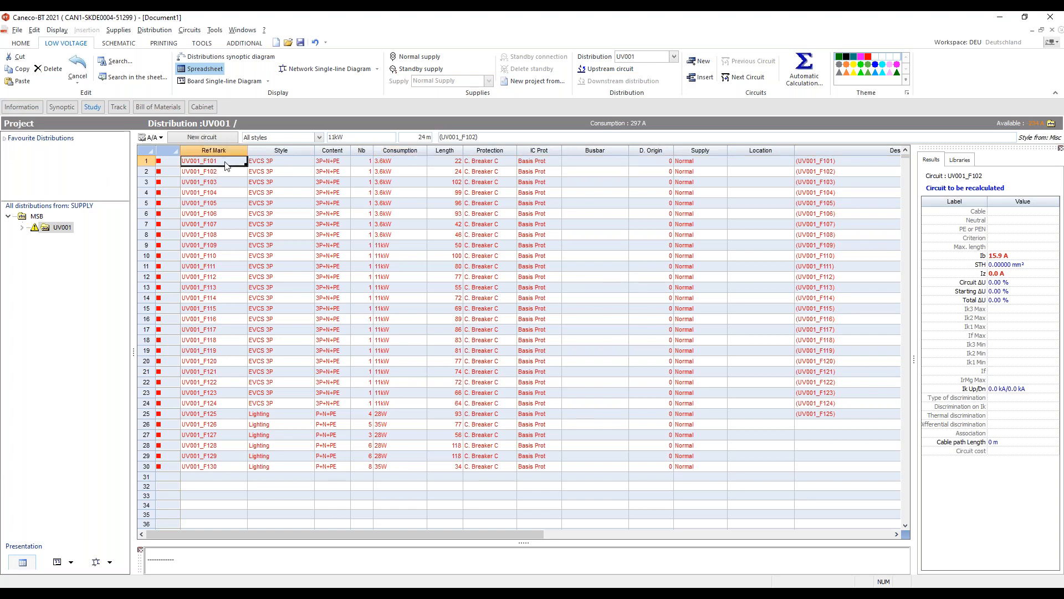
text(UV)
key(Return)
drag(245, 165, 233, 467)
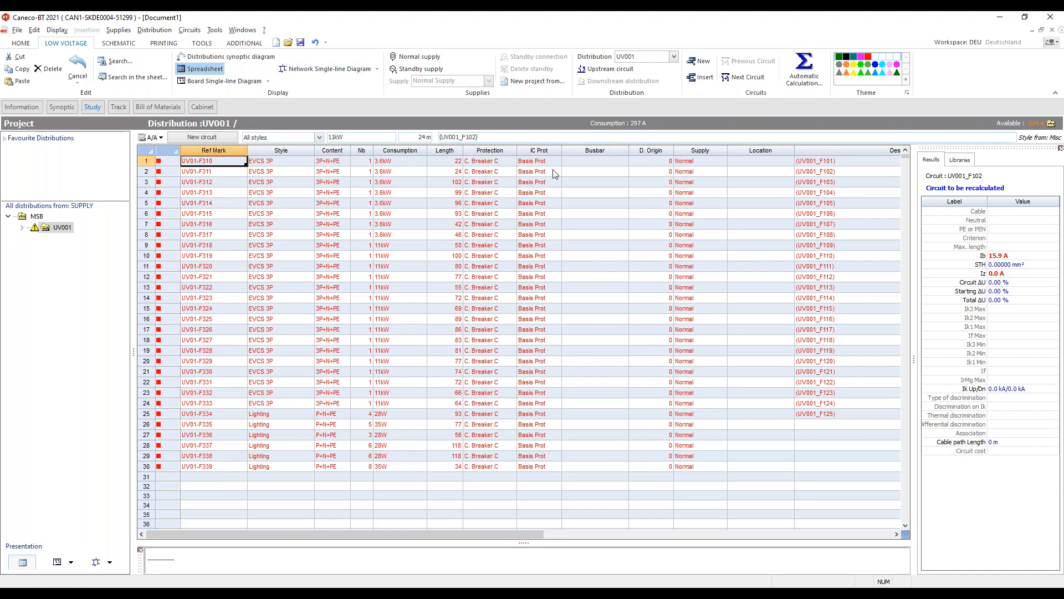
- Run a complete global calculation of the project from the single-line diagram
drag(516, 534, 933, 519)
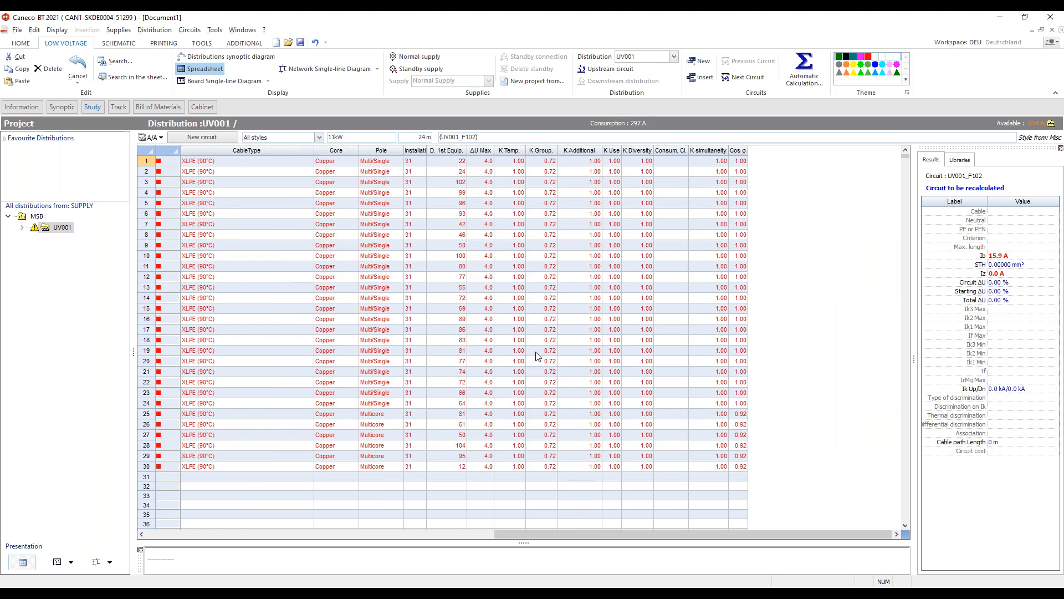
drag(457, 541, 163, 541)
click(94, 561)
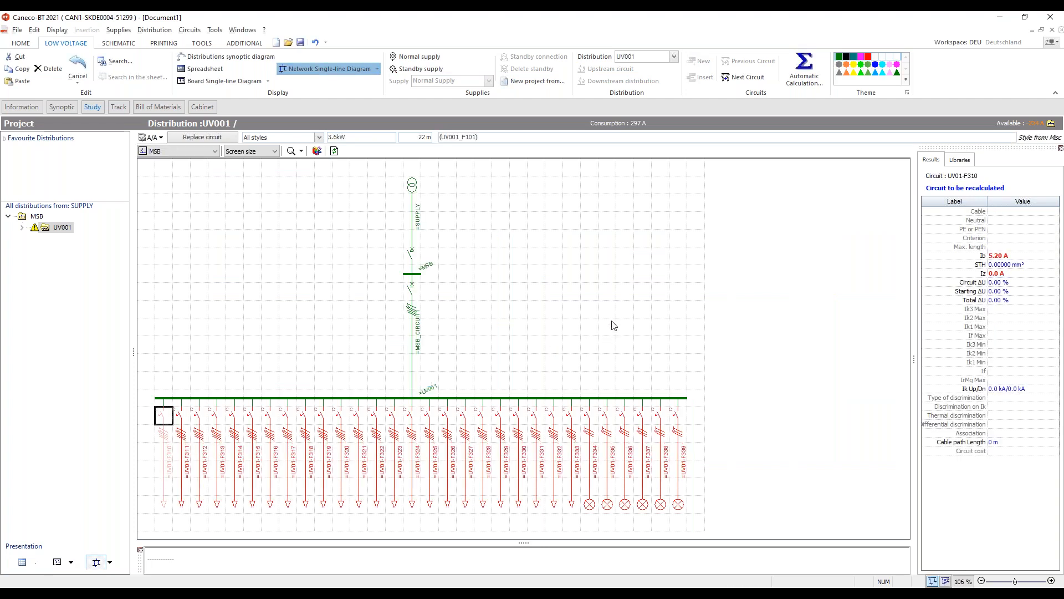
click(592, 262)
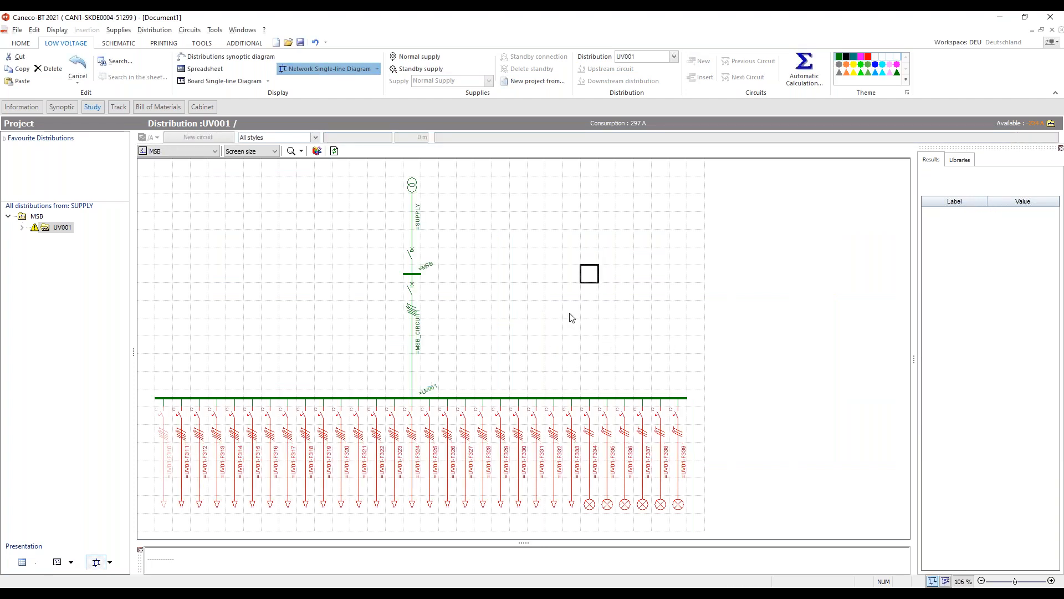
click(813, 68)
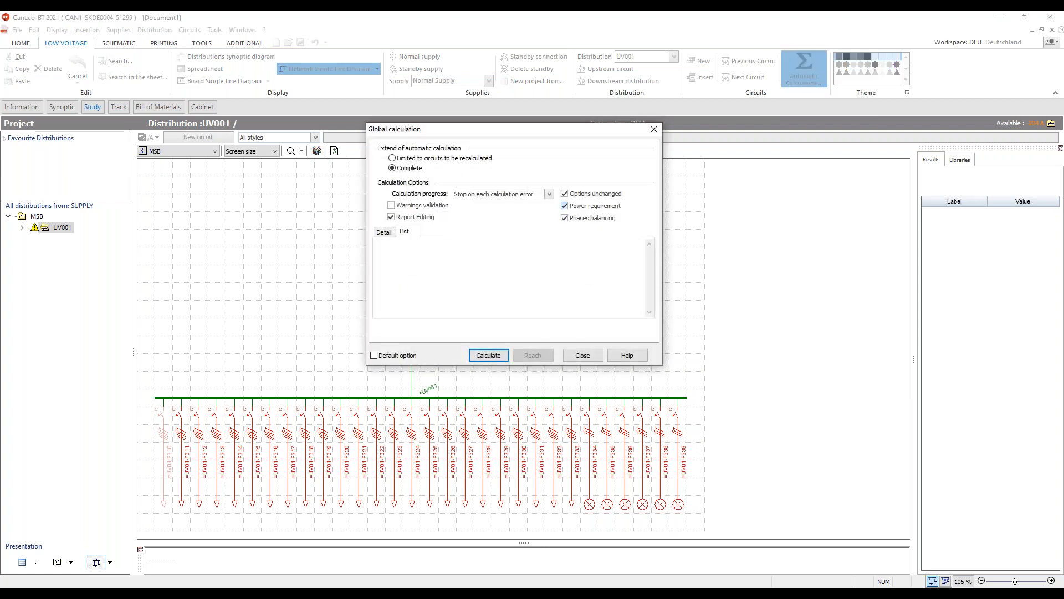
drag(542, 133, 676, 146)
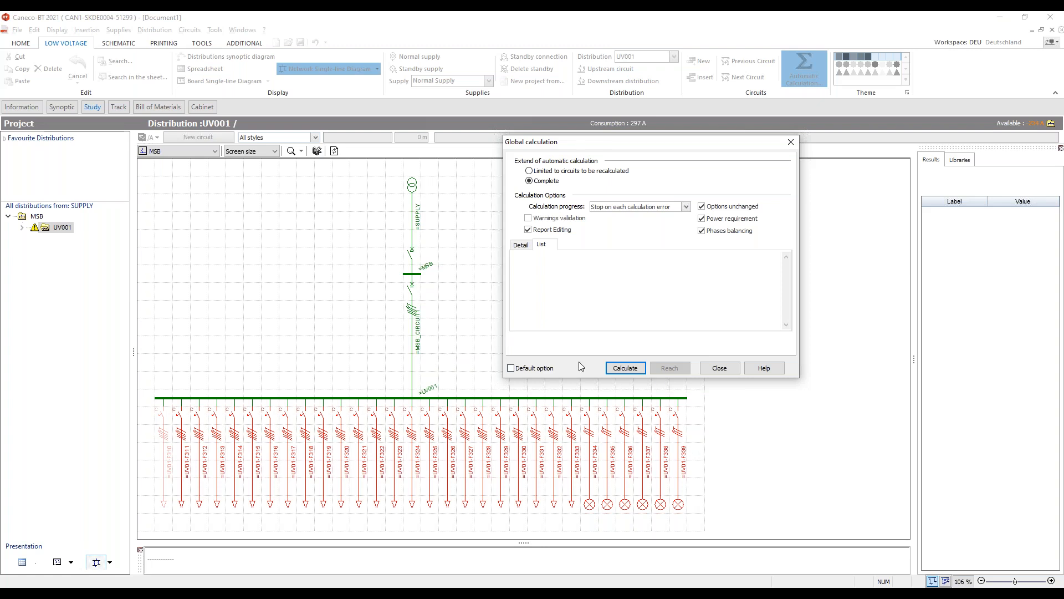
click(624, 371)
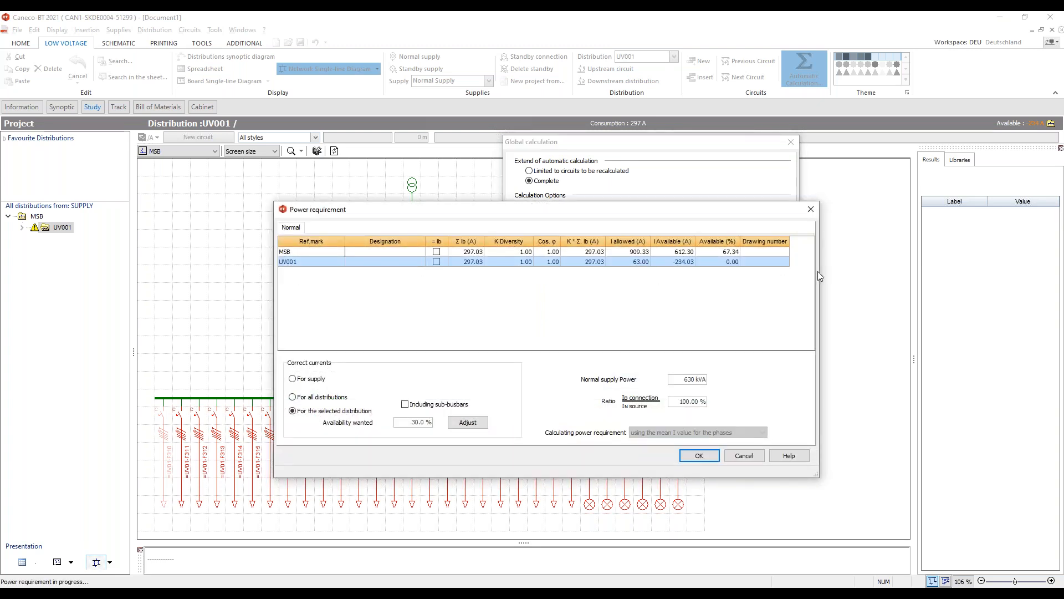
drag(668, 215, 592, 136)
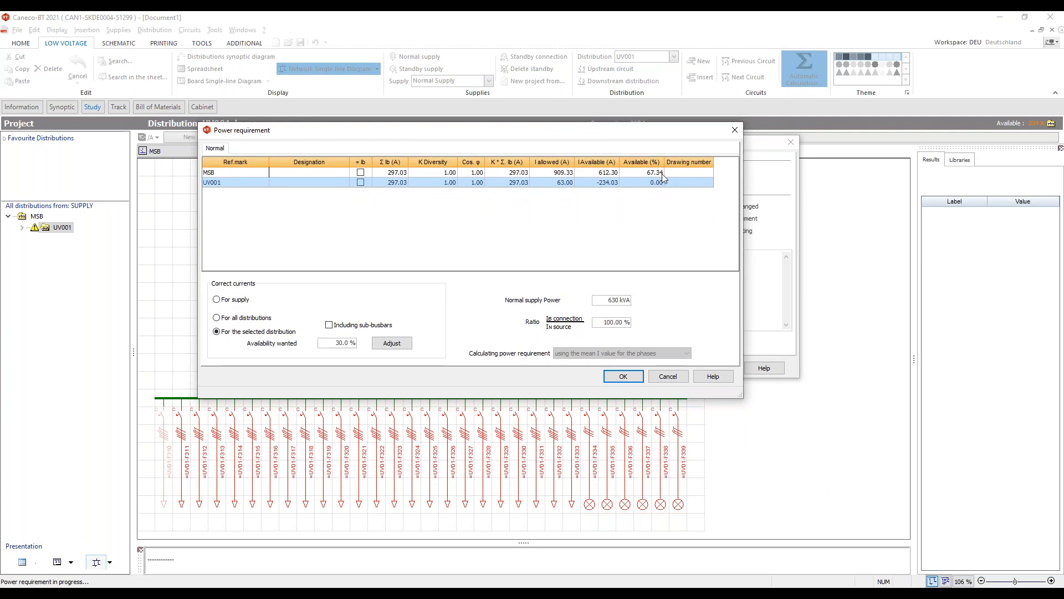
click(640, 220)
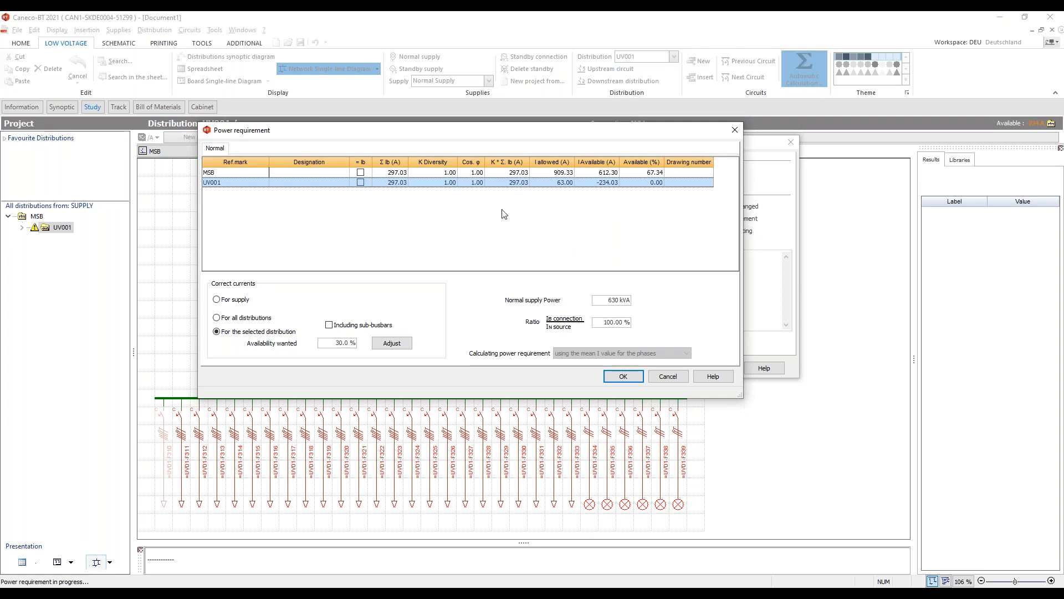
- Adjust currents for all distributions to 25.0% wanted availability, confirm the power requirement and close the global calculation
click(256, 317)
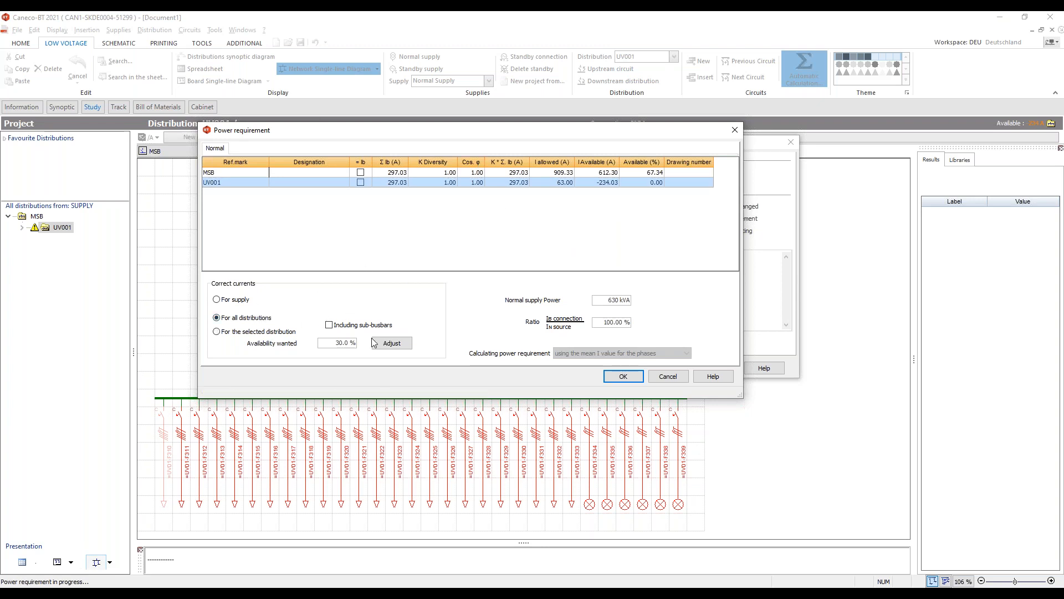
double_click(342, 343)
text(25)
click(396, 343)
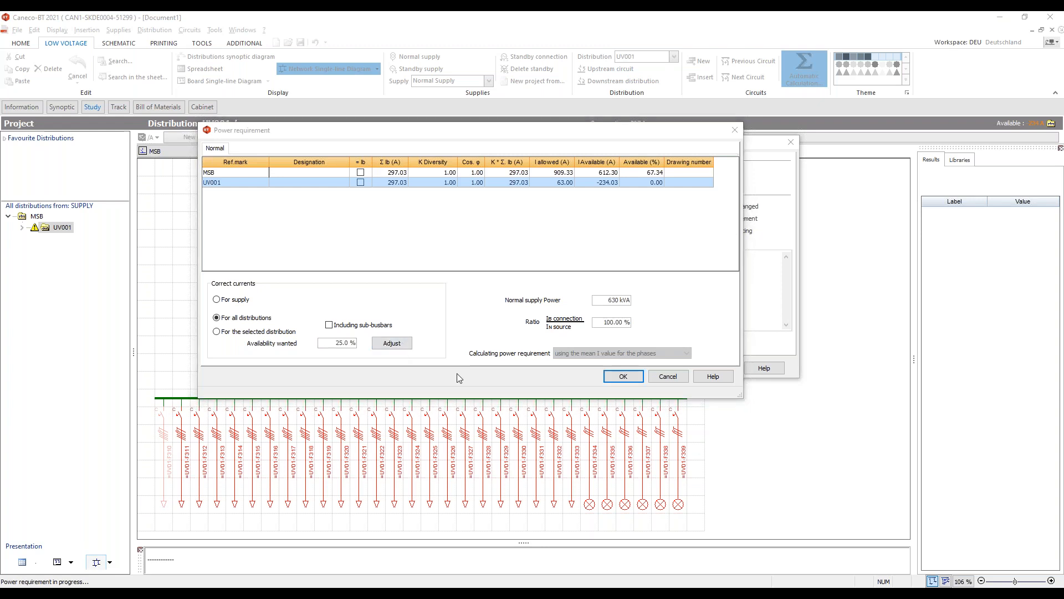
click(564, 321)
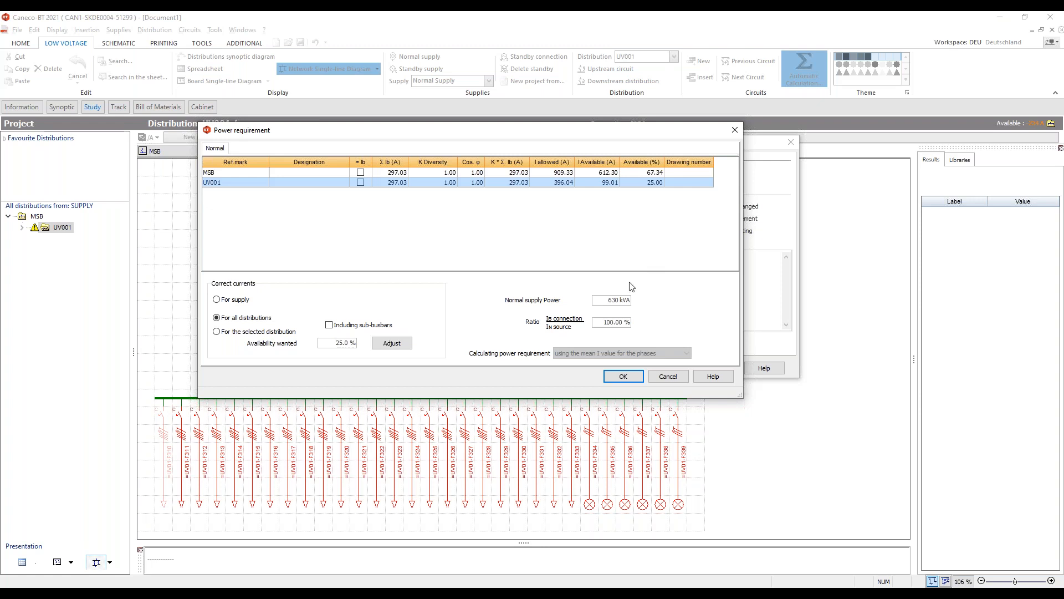
click(623, 376)
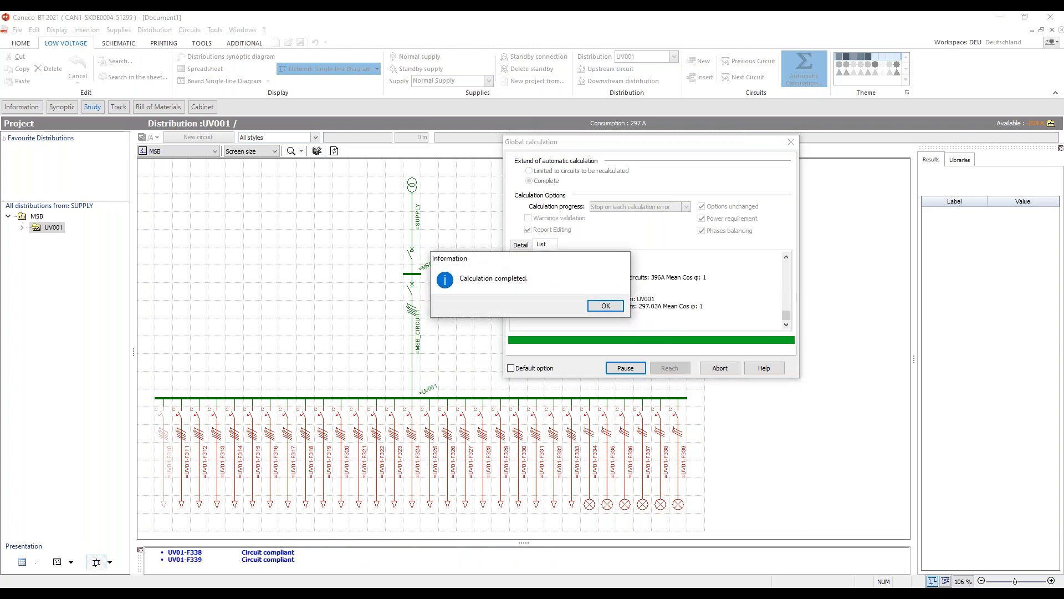
click(608, 305)
click(719, 368)
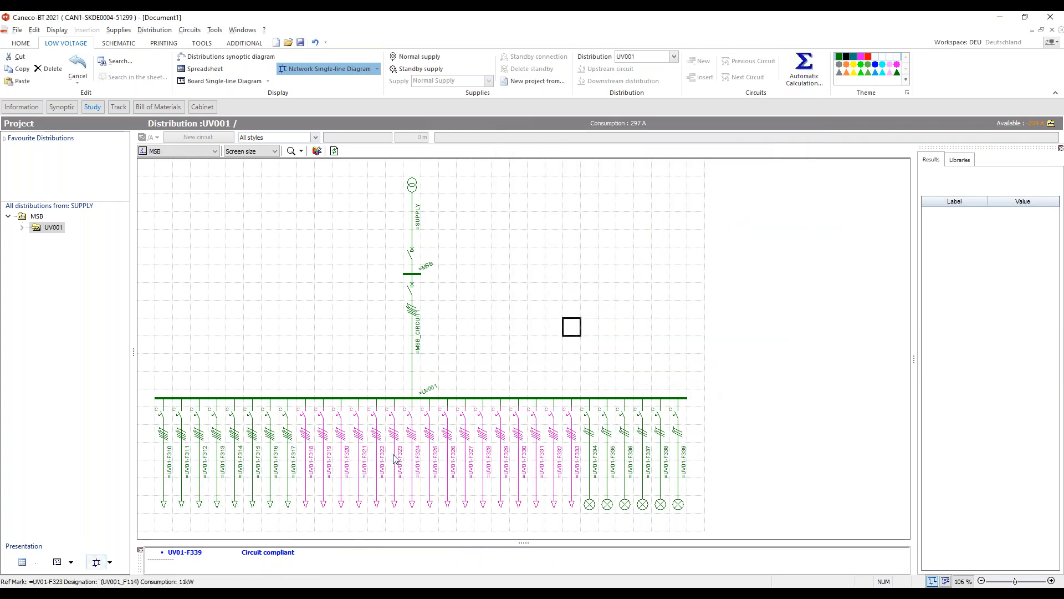
- Select EV charging circuit UV01-F318 in the single-line diagram and review its calculation results
click(300, 431)
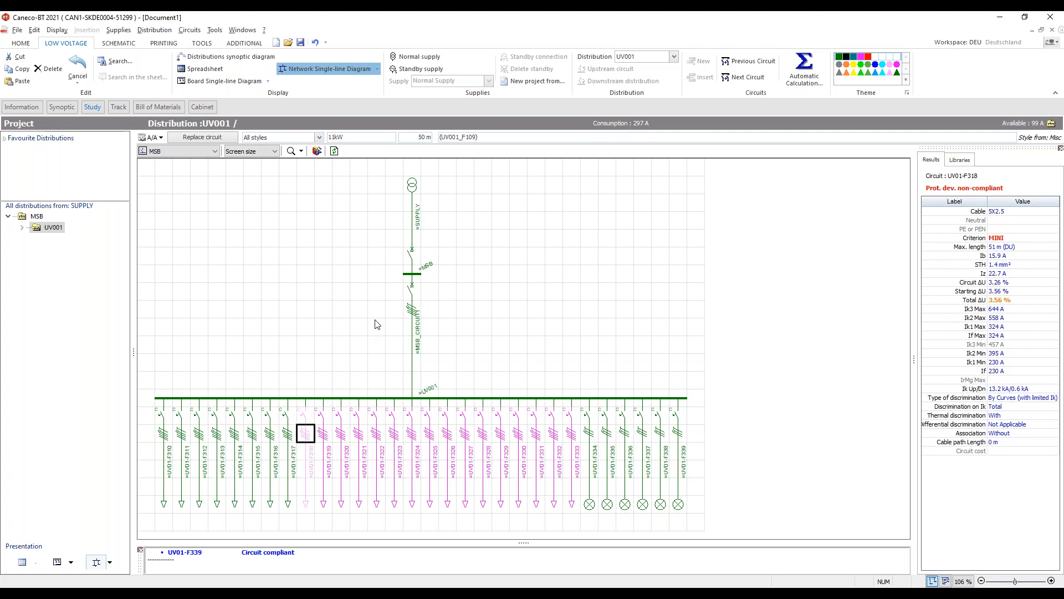
click(234, 362)
click(147, 431)
drag(148, 426, 290, 507)
click(289, 517)
click(306, 437)
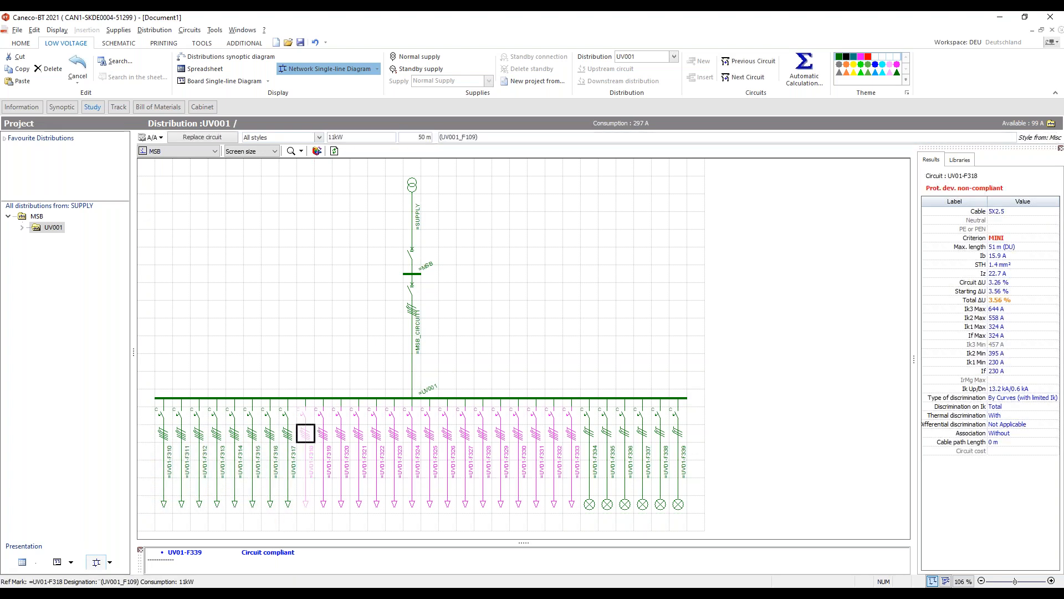
mouse_move(1006, 238)
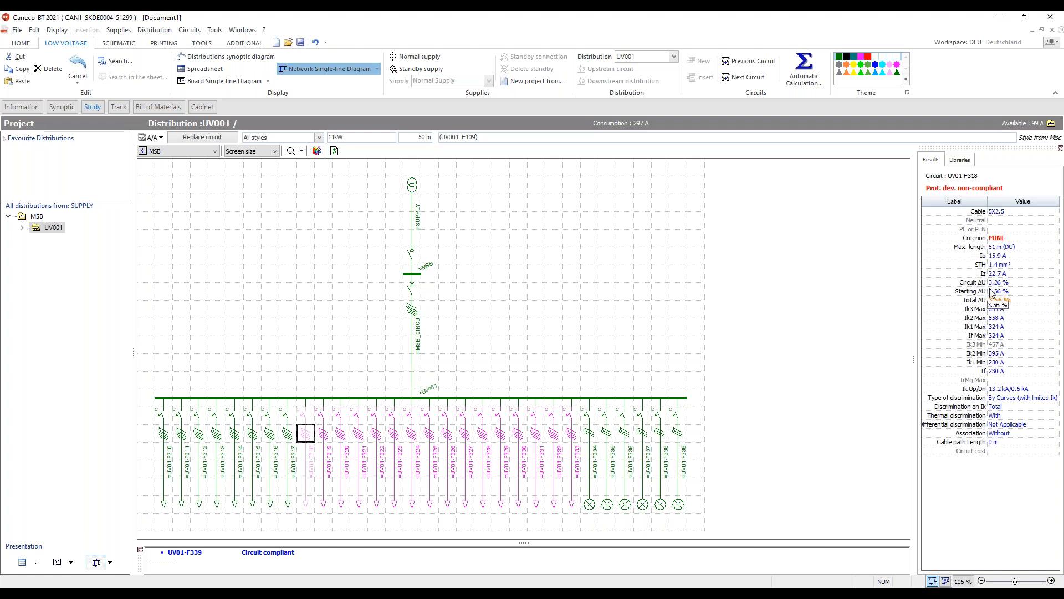
mouse_move(991, 301)
click(287, 238)
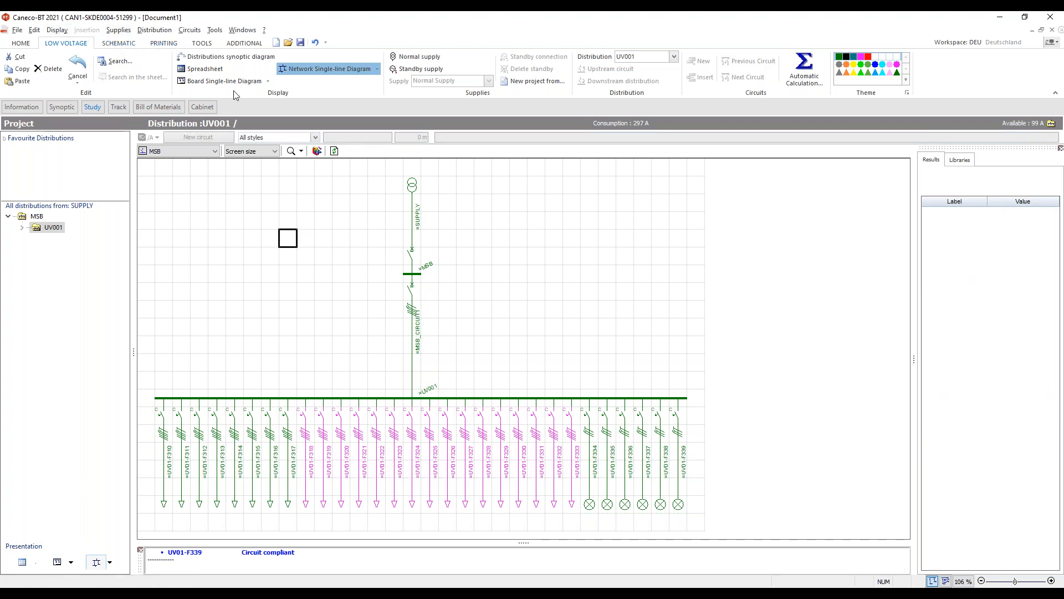
click(606, 345)
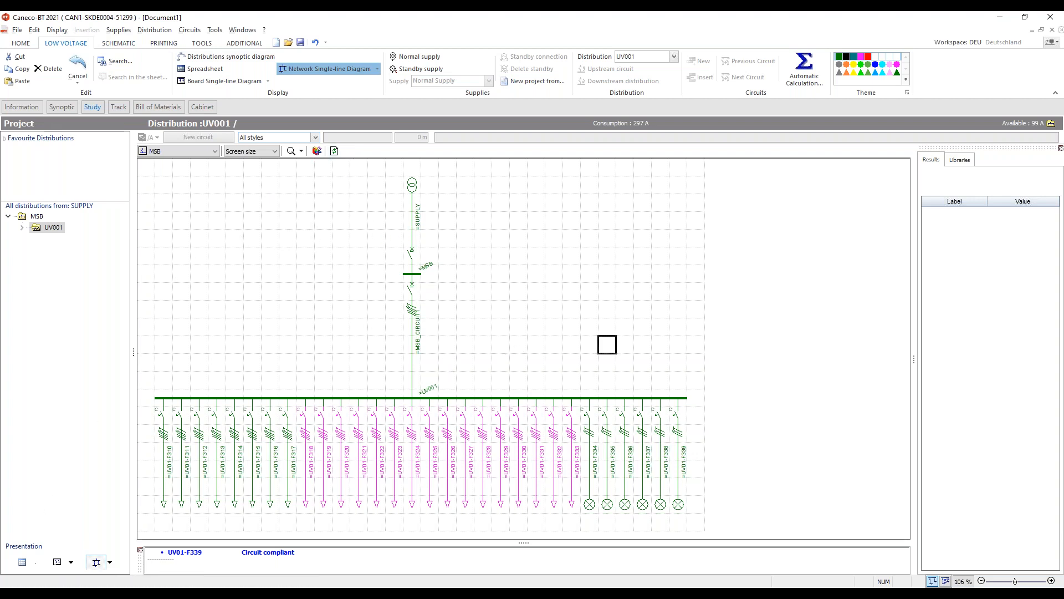
- Switch the presentation to the board single-line diagram and back to the network single-line diagram
click(71, 562)
click(75, 562)
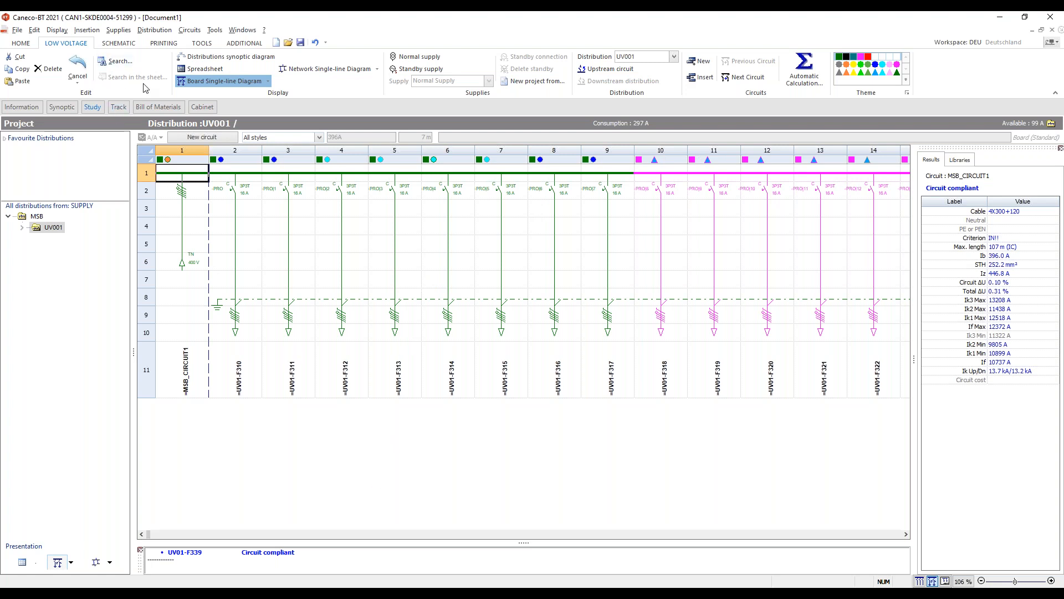
click(95, 561)
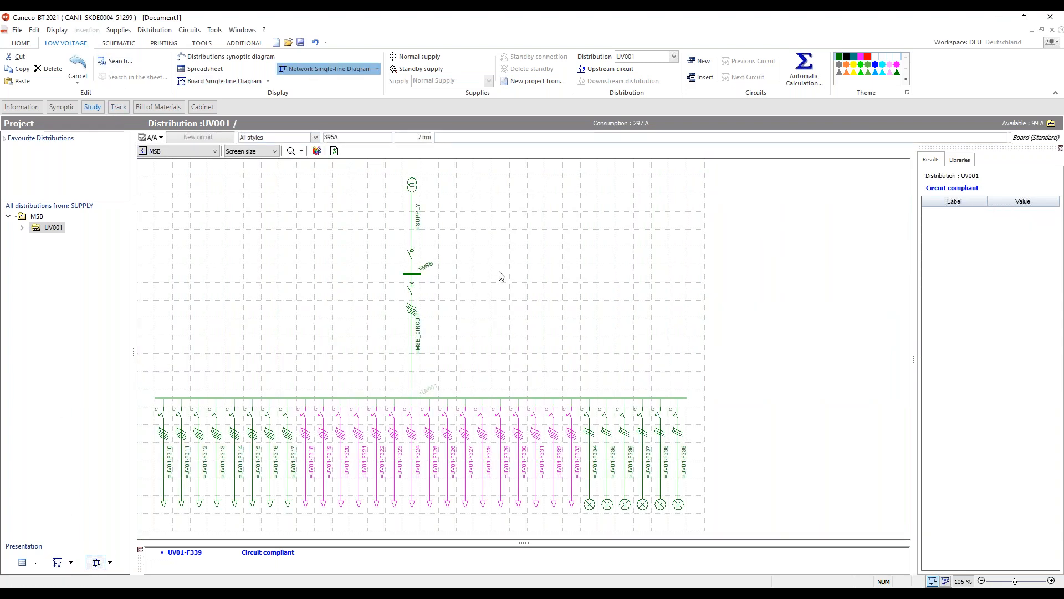
- Open the printing page setup, choose the Conformity sheet document and preview it
click(163, 43)
click(31, 84)
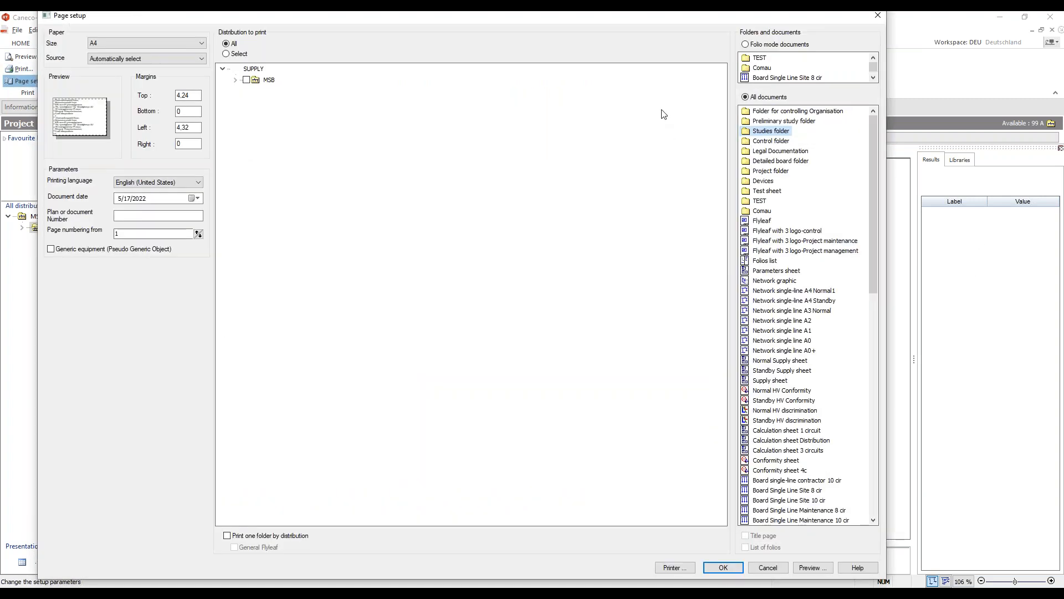
mouse_move(660, 22)
mouse_down()
mouse_move(606, 28)
mouse_move(664, 33)
mouse_up()
click(185, 193)
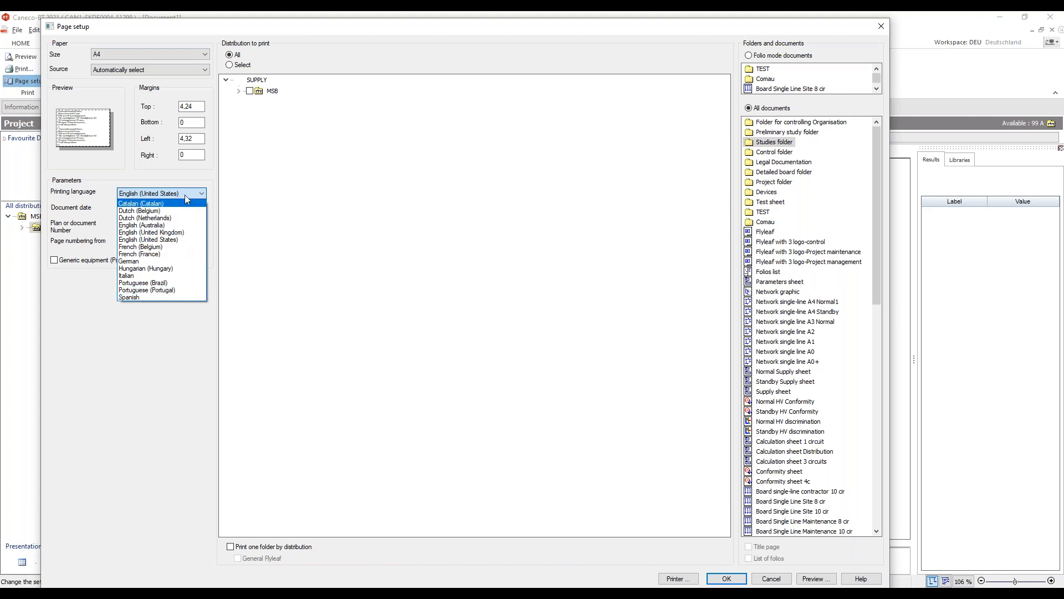
click(240, 166)
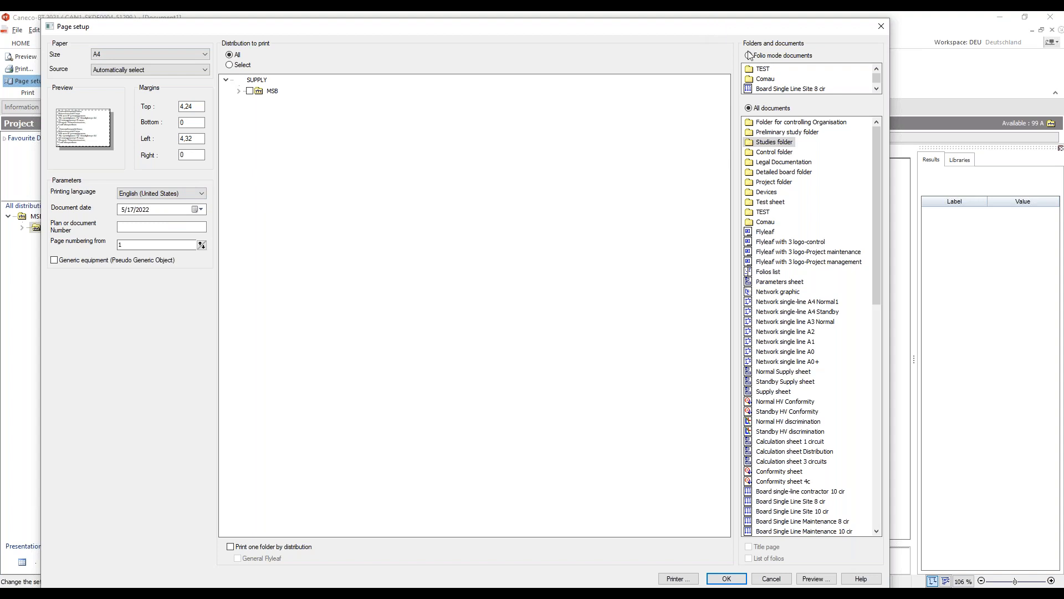
mouse_move(782, 186)
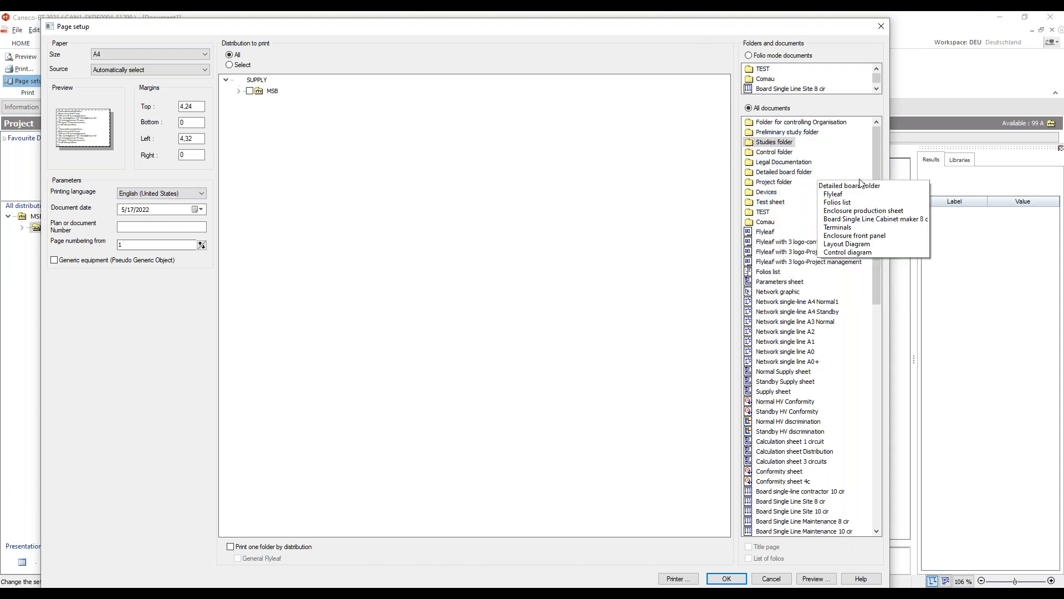
drag(876, 173, 877, 191)
scroll(836, 214, down, 13)
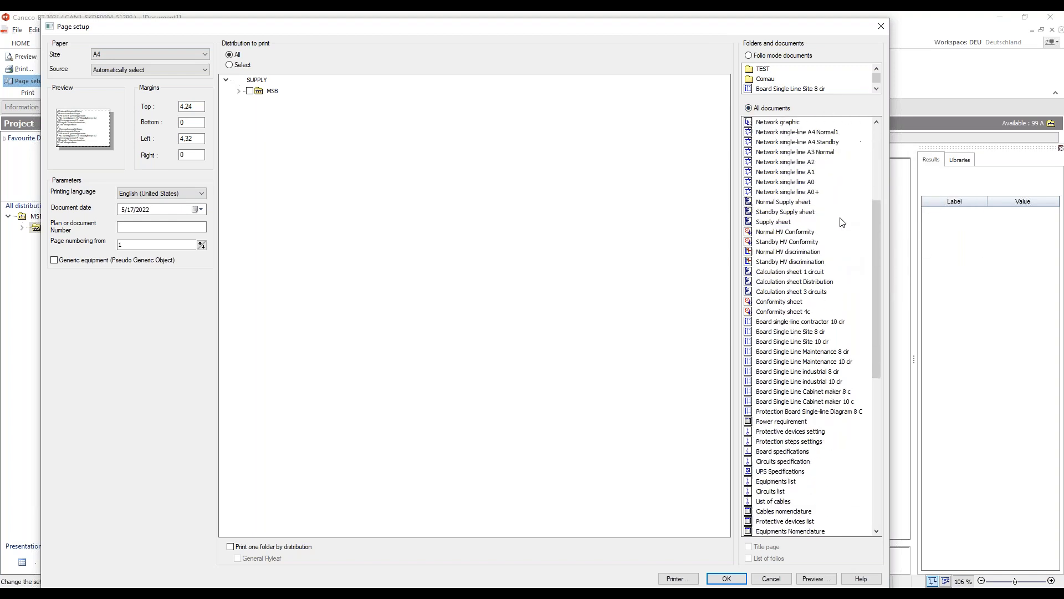
scroll(779, 485, up, 17)
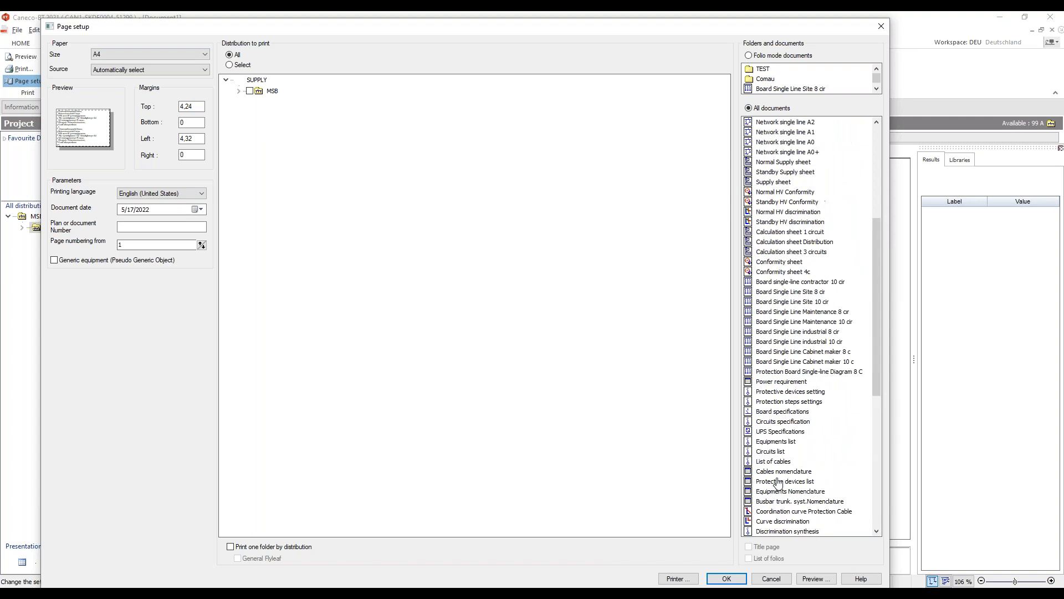
scroll(803, 373, down, 2)
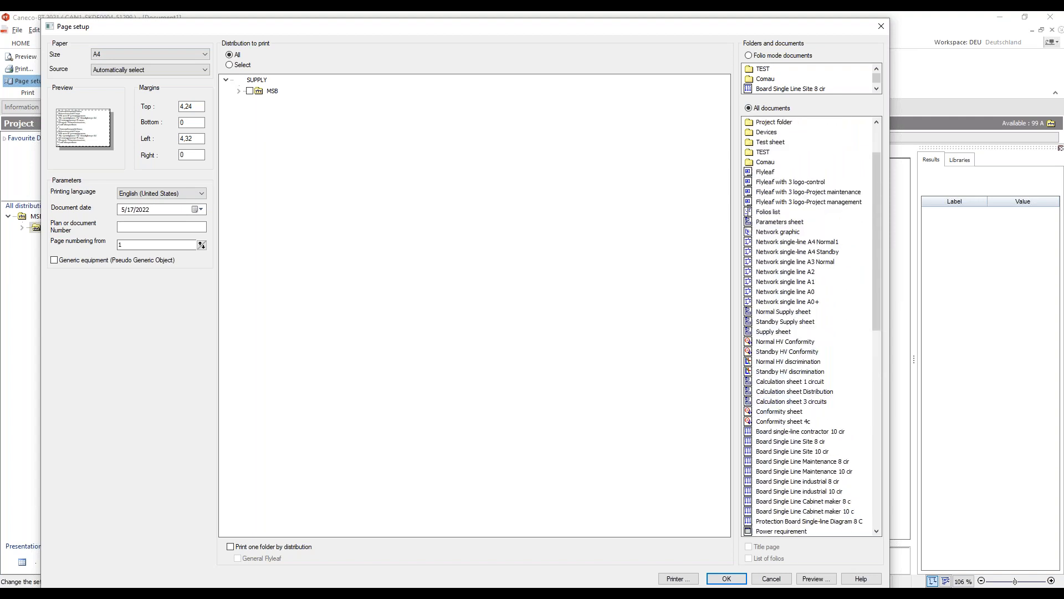
click(790, 411)
click(813, 578)
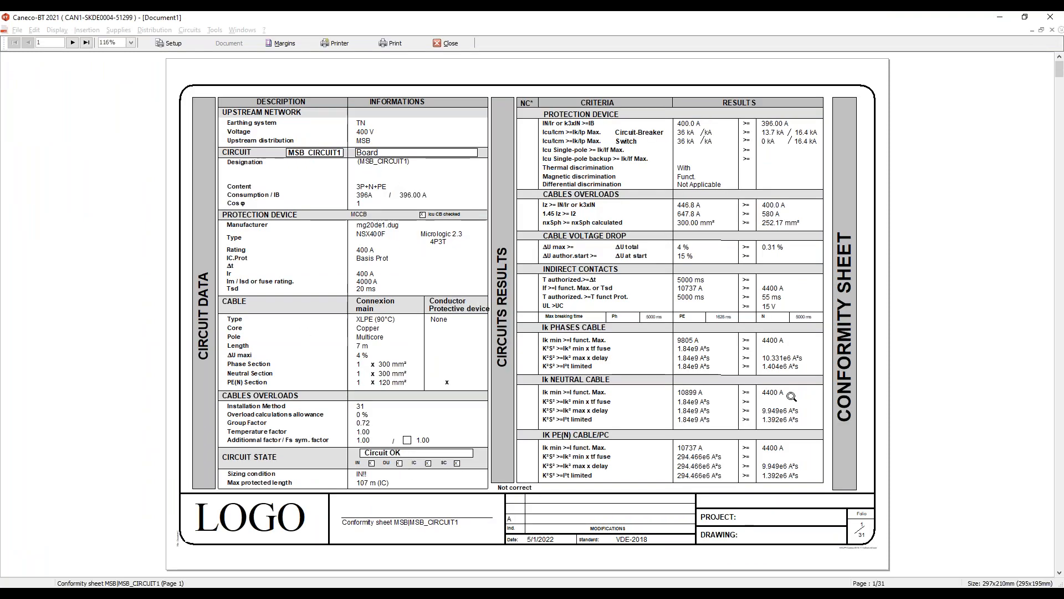
- Page through the conformity sheets to the UV001 EV charging circuits
click(72, 43)
click(72, 42)
click(72, 43)
click(72, 43)
click(73, 43)
click(72, 43)
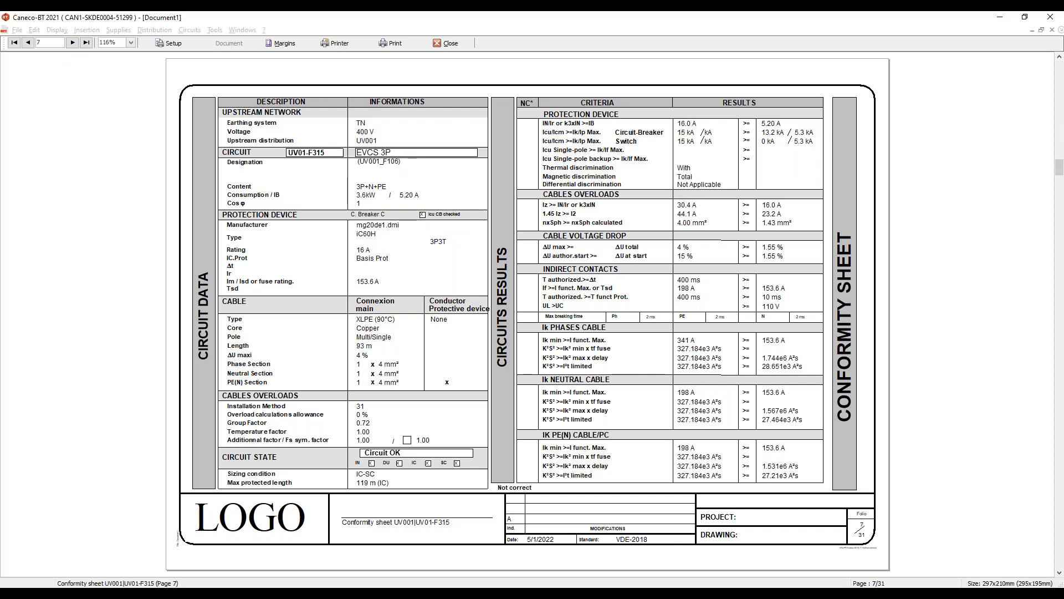
click(72, 43)
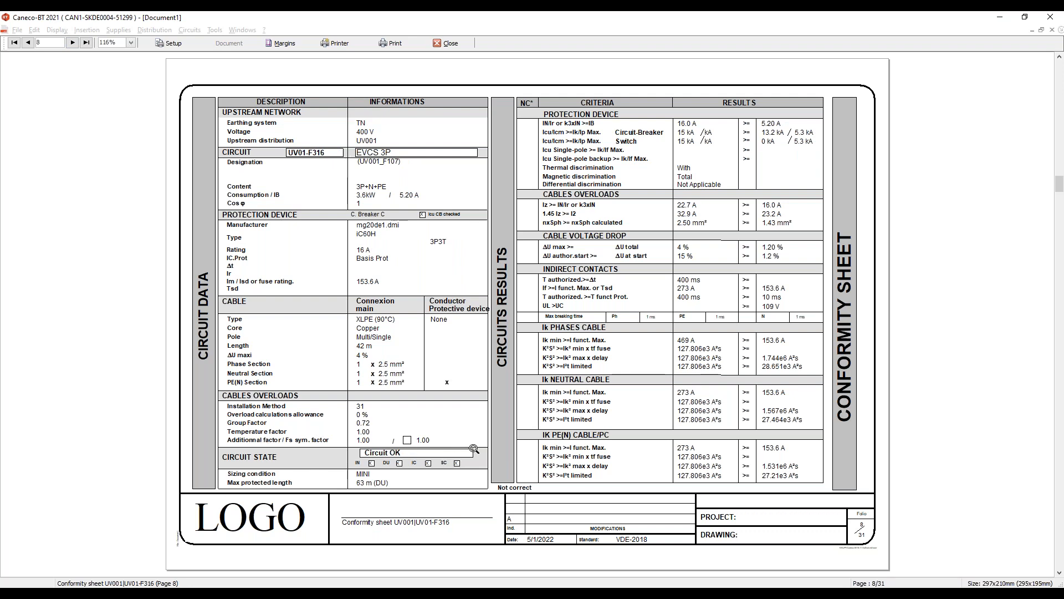
- Switch the preview to the Board Single Line Site 8 cir document and page through all five pages
click(169, 42)
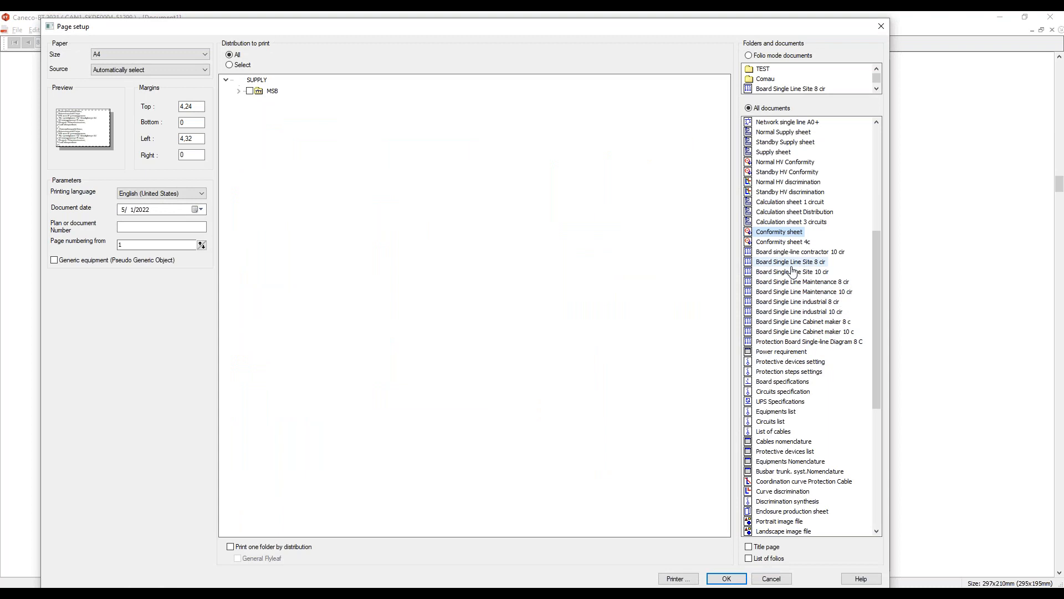
click(726, 578)
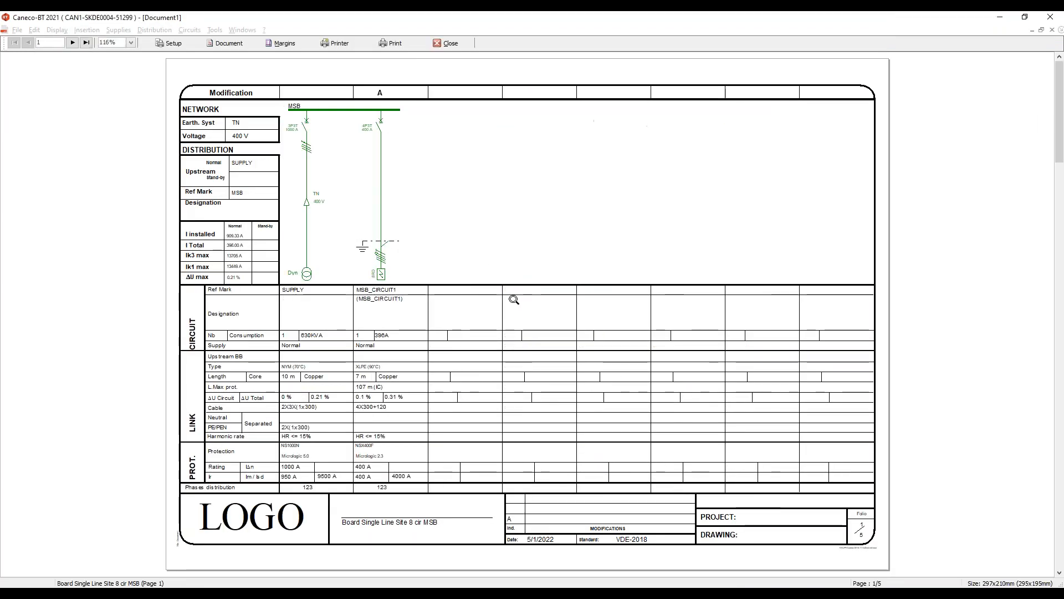
click(72, 43)
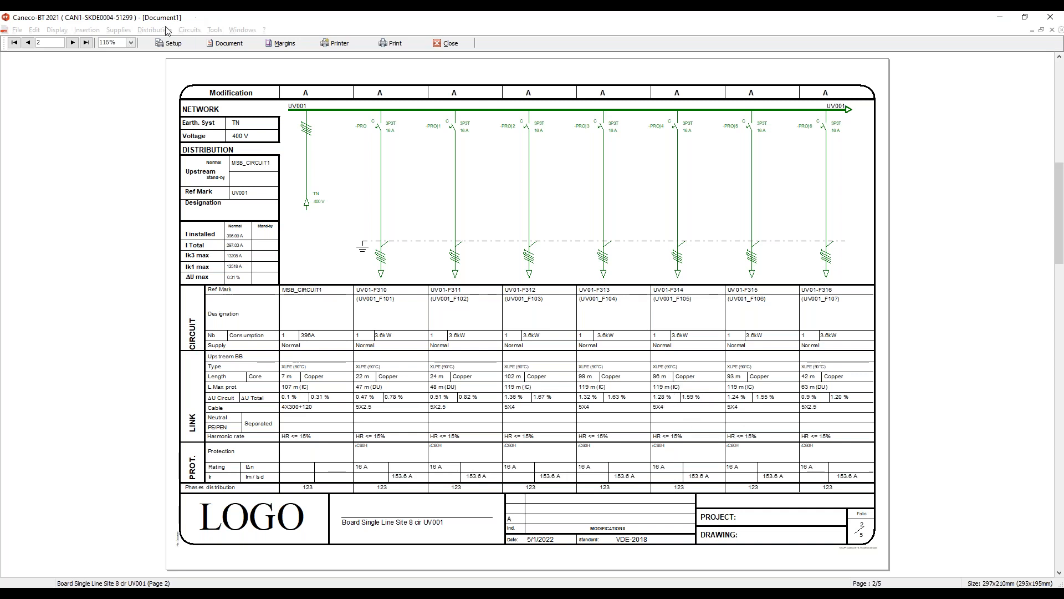
click(72, 42)
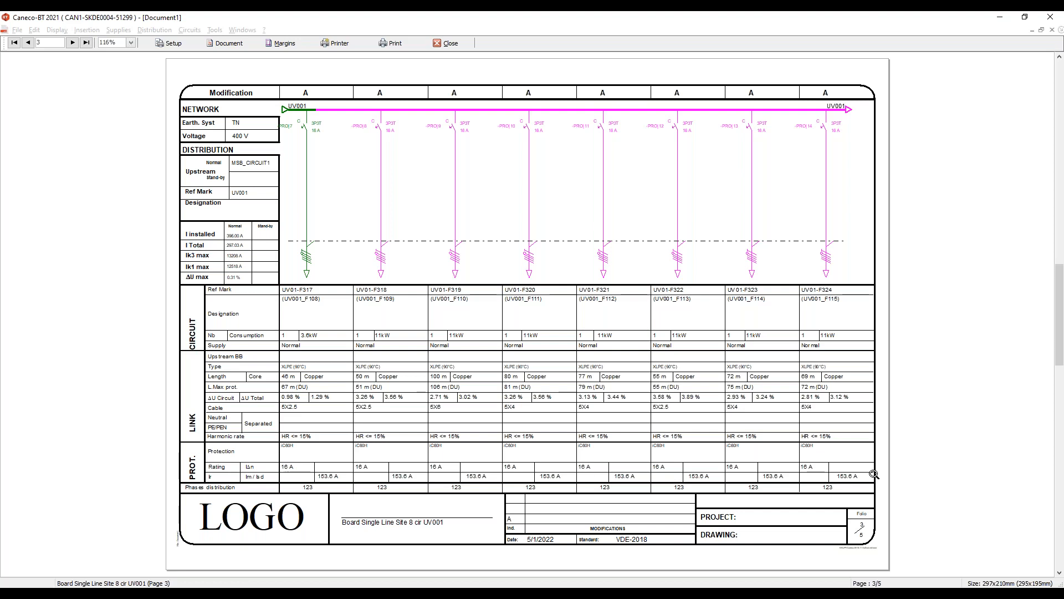
click(77, 44)
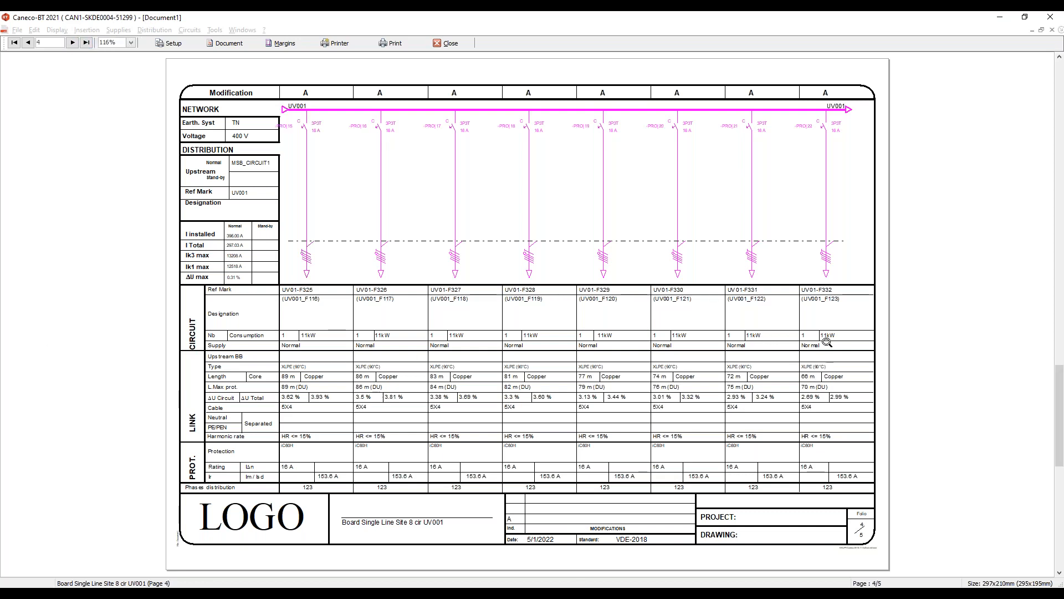
click(77, 42)
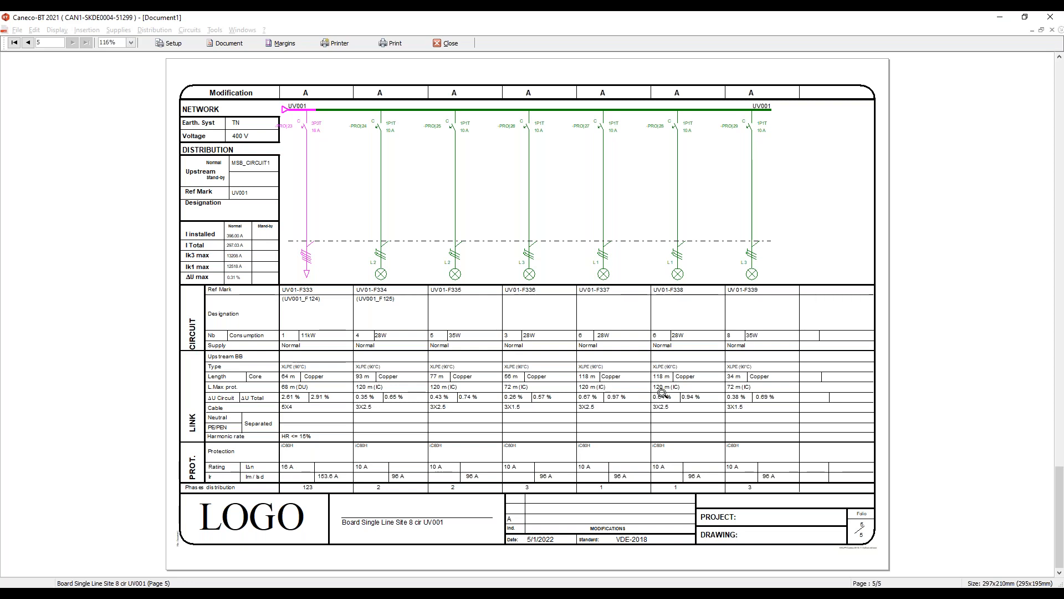
- Switch the preview to the Curve discrimination document, then close the print preview
click(166, 43)
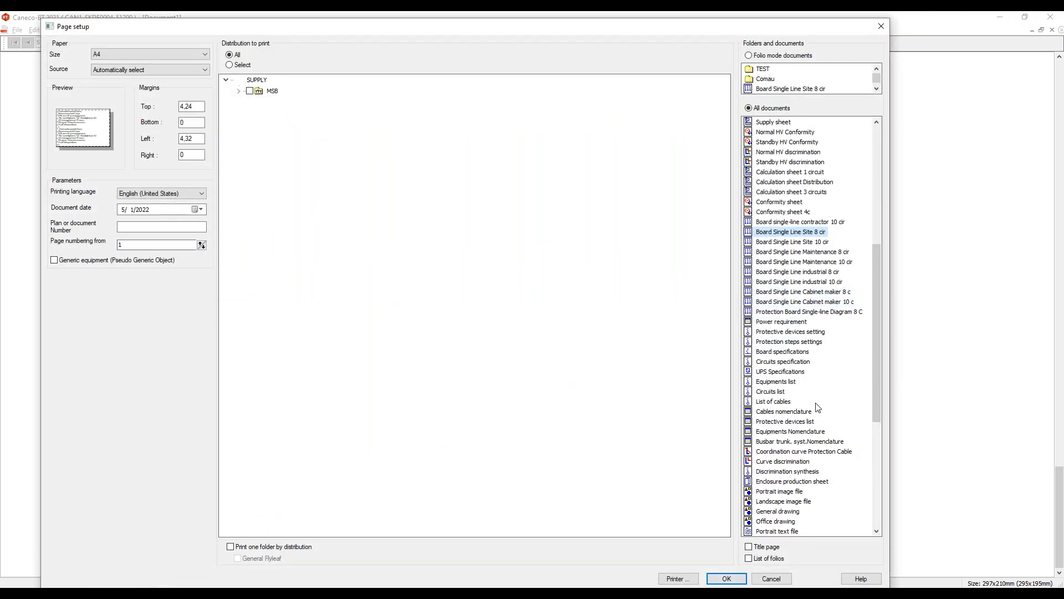
drag(876, 361, 877, 418)
scroll(818, 433, down, 1)
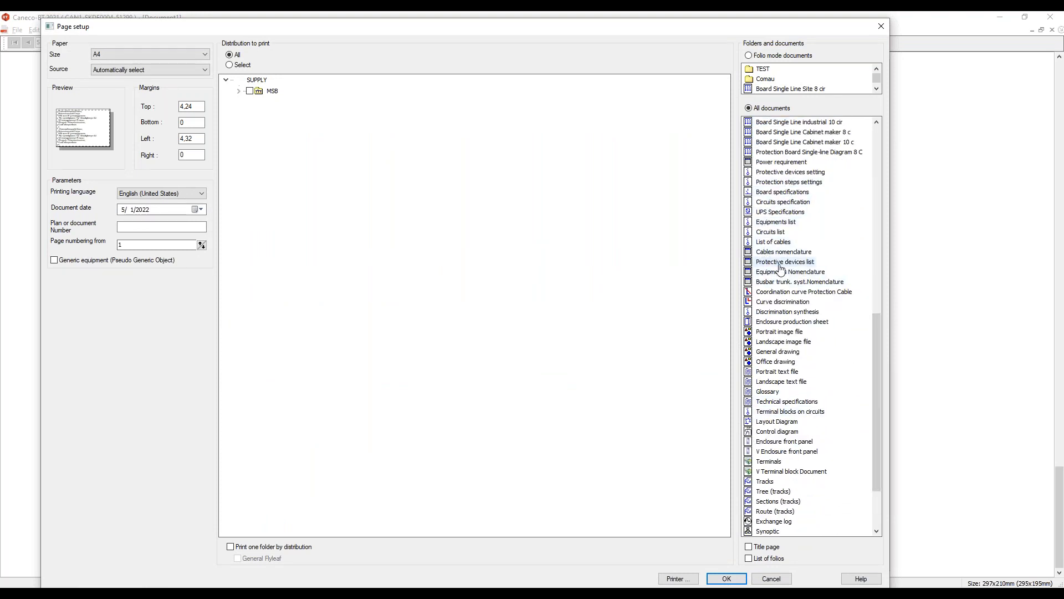
scroll(862, 244, down, 3)
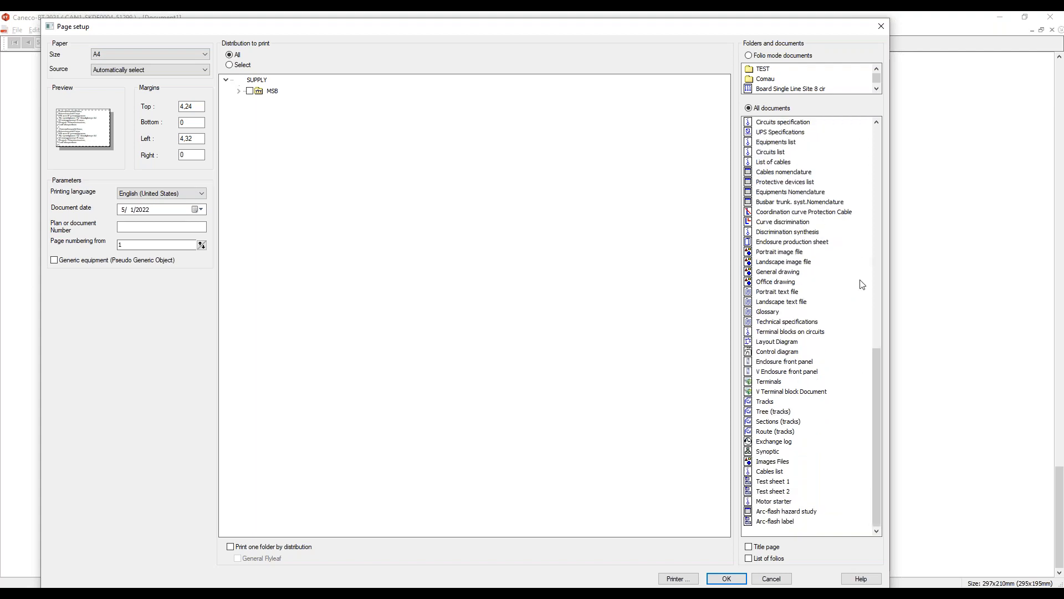
click(790, 222)
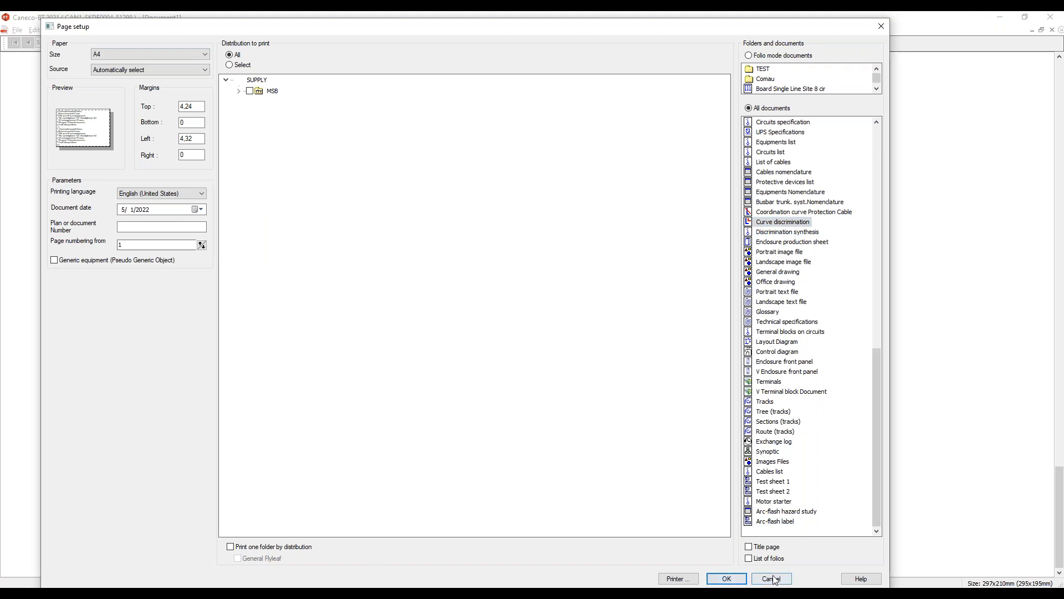
click(726, 578)
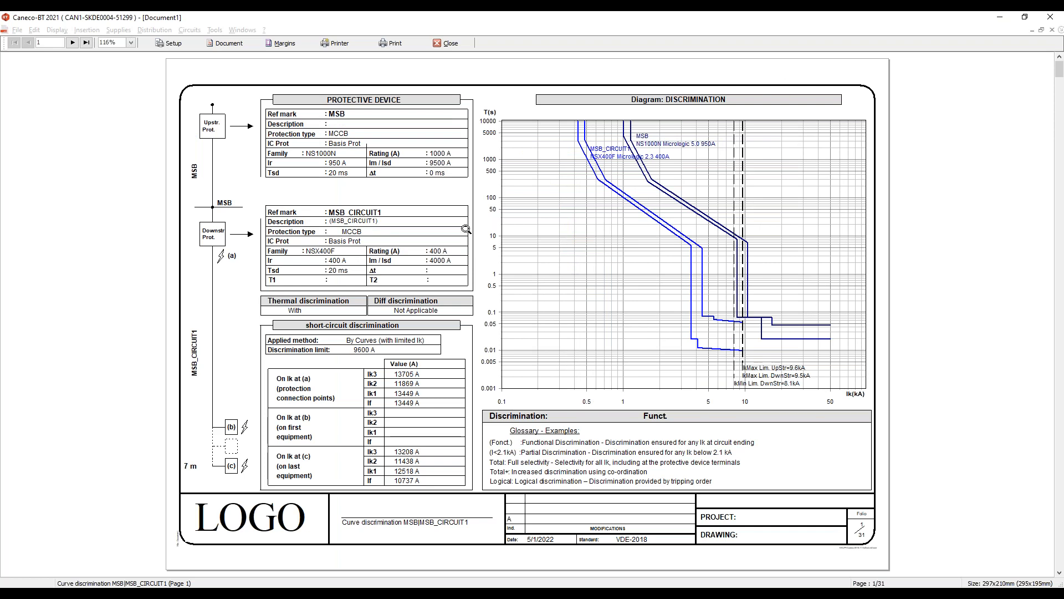
click(450, 43)
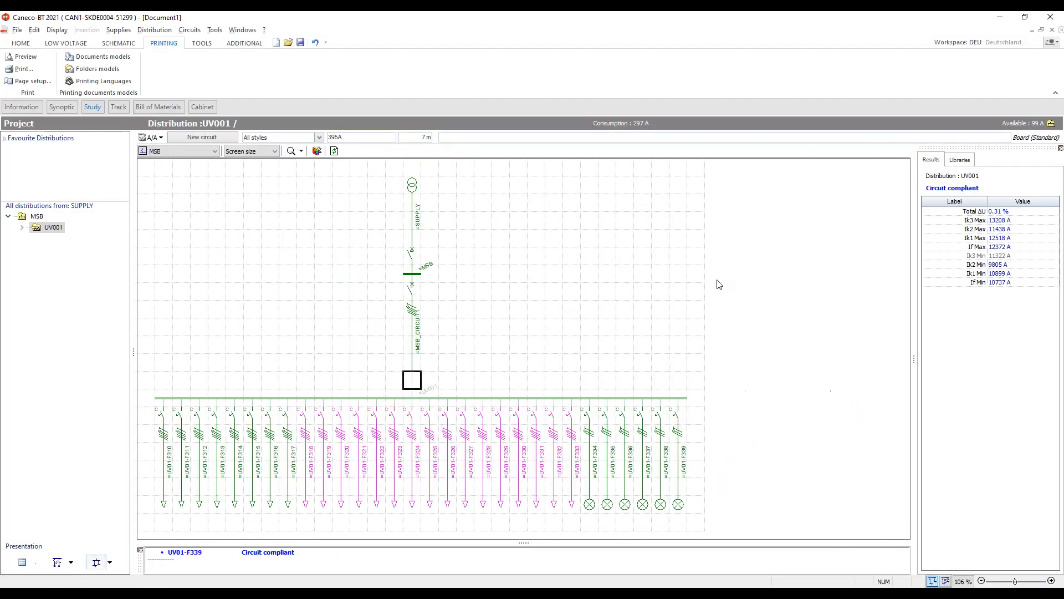
- Select the MSB distribution in the single-line diagram to view its results
click(353, 332)
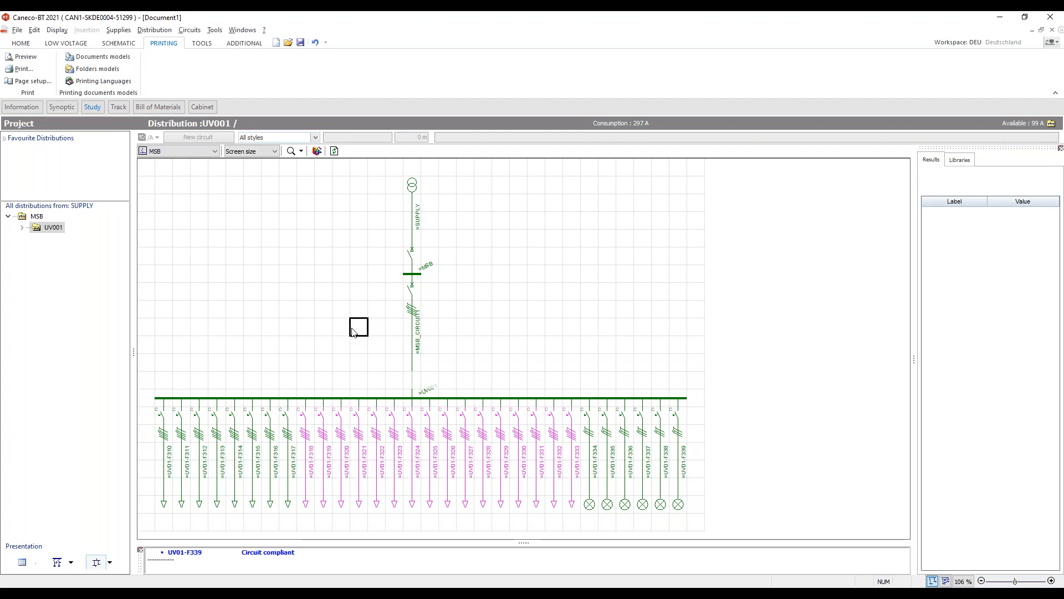
click(687, 304)
click(412, 273)
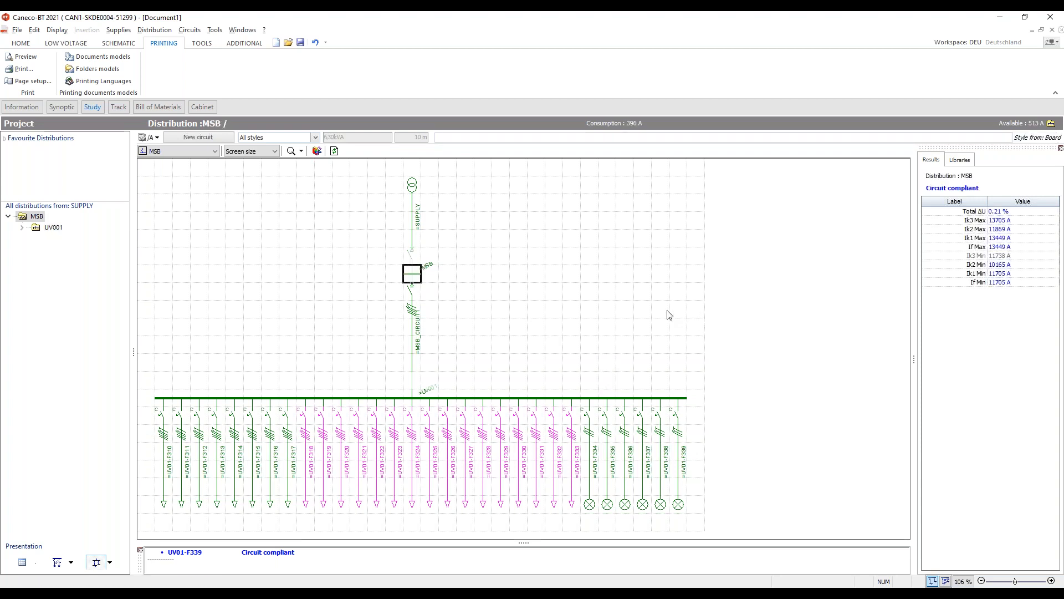
- Add a new Board circuit to the MSB distribution
click(205, 138)
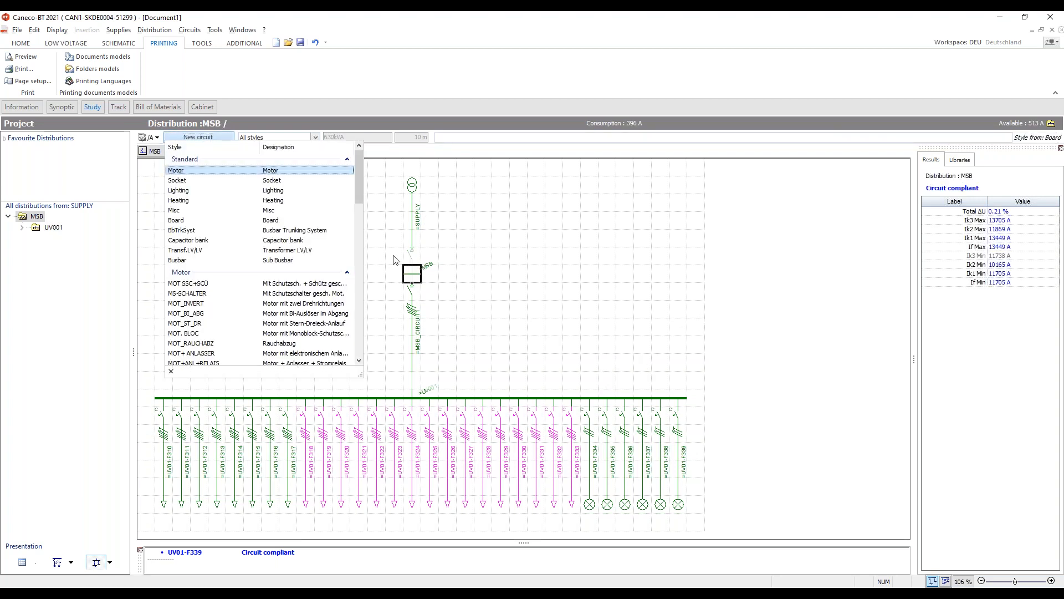
scroll(359, 174, down, 3)
scroll(355, 184, up, 3)
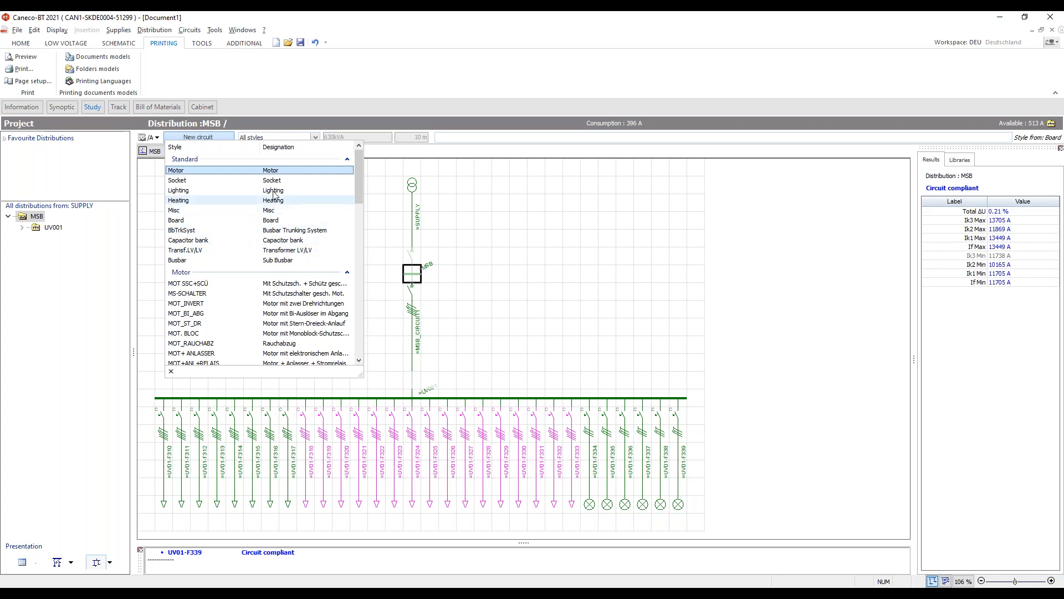
scroll(358, 194, down, 2)
scroll(205, 209, up, 1)
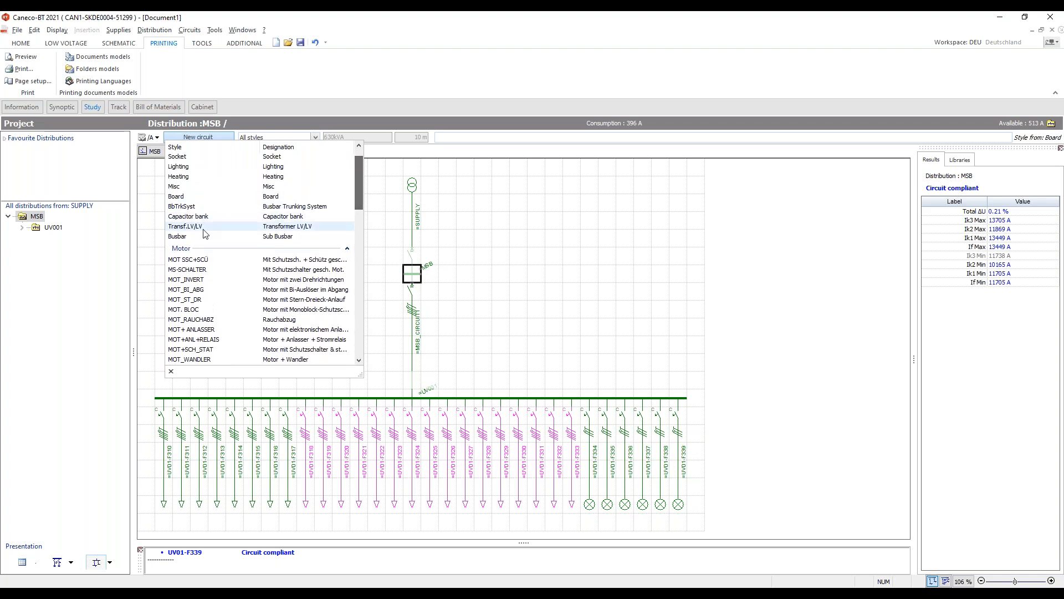
click(205, 197)
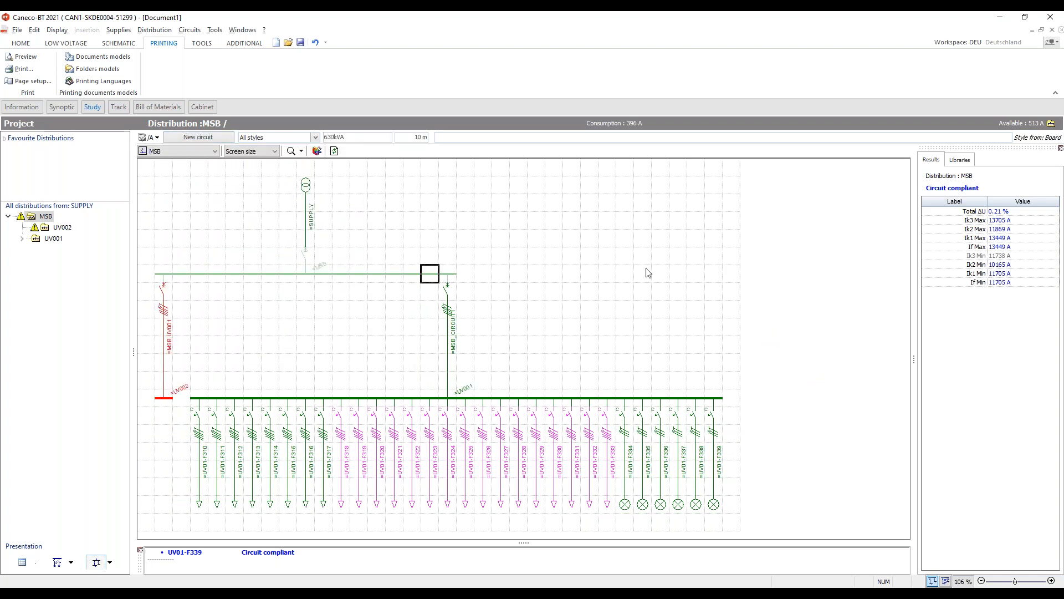
- Open the new MSB.UV001 board circuit sheet, calculate it and confirm
click(163, 308)
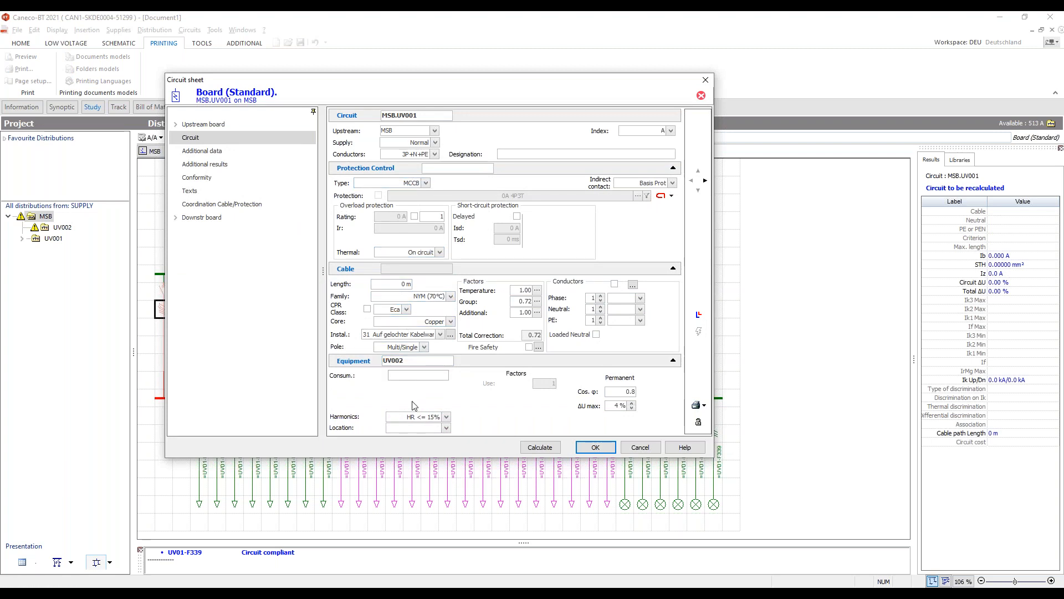
click(535, 450)
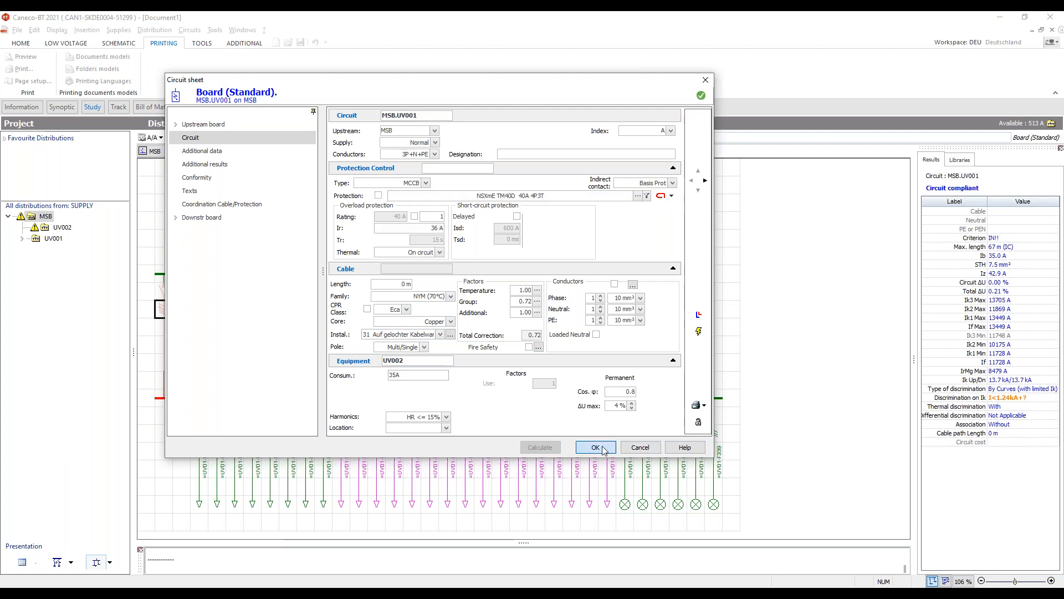
click(596, 447)
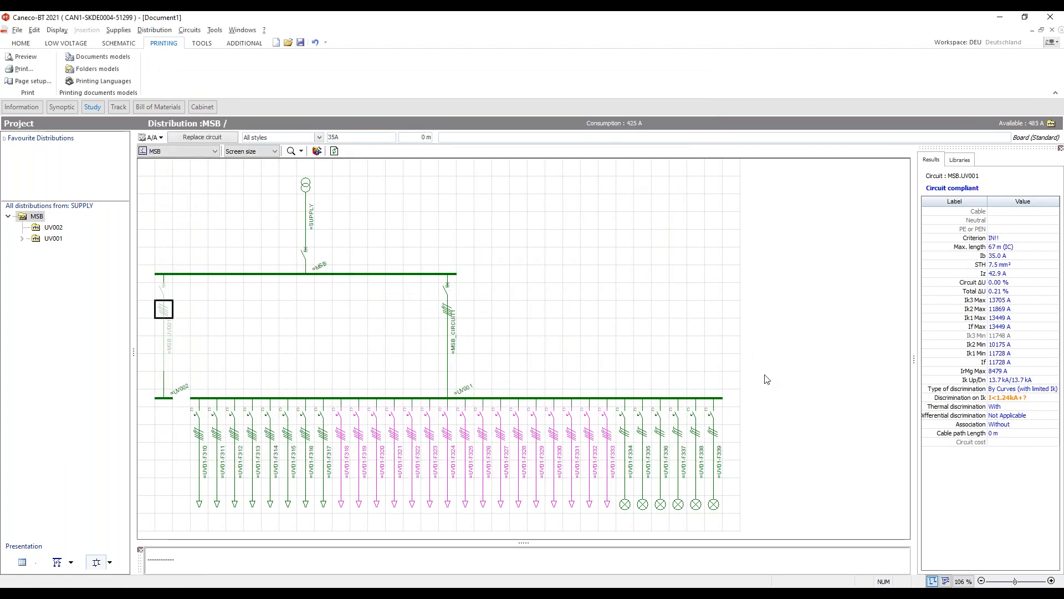
- Move the six lighting circuits UV01-F334 to UV01-F339 from UV001 onto the new UV002 board
click(735, 398)
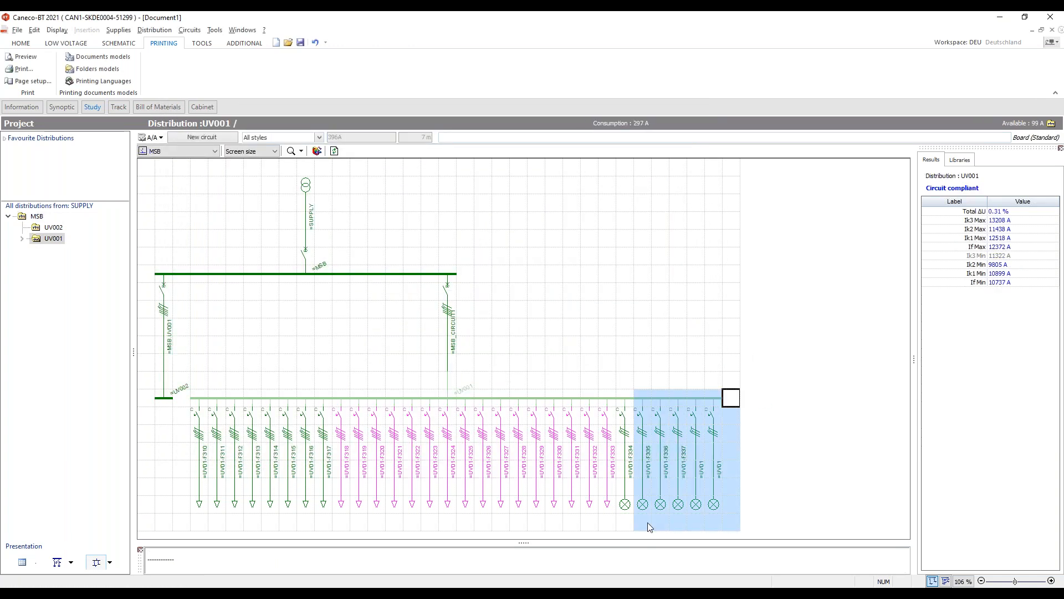
drag(638, 517, 629, 499)
drag(658, 398, 165, 399)
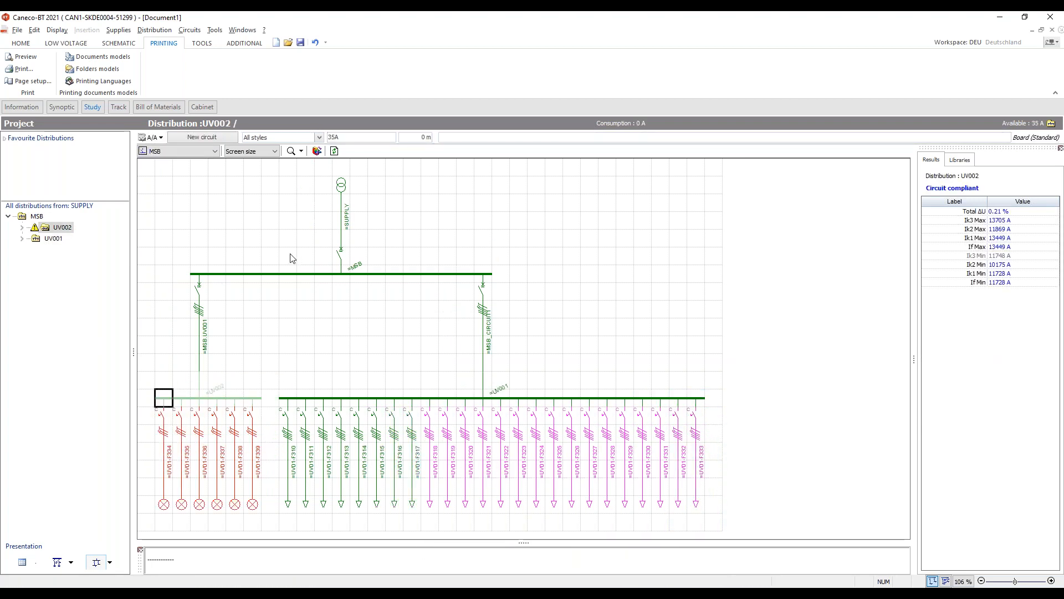
- Select the UV002 circuits and run the automatic calculation of the project
click(151, 219)
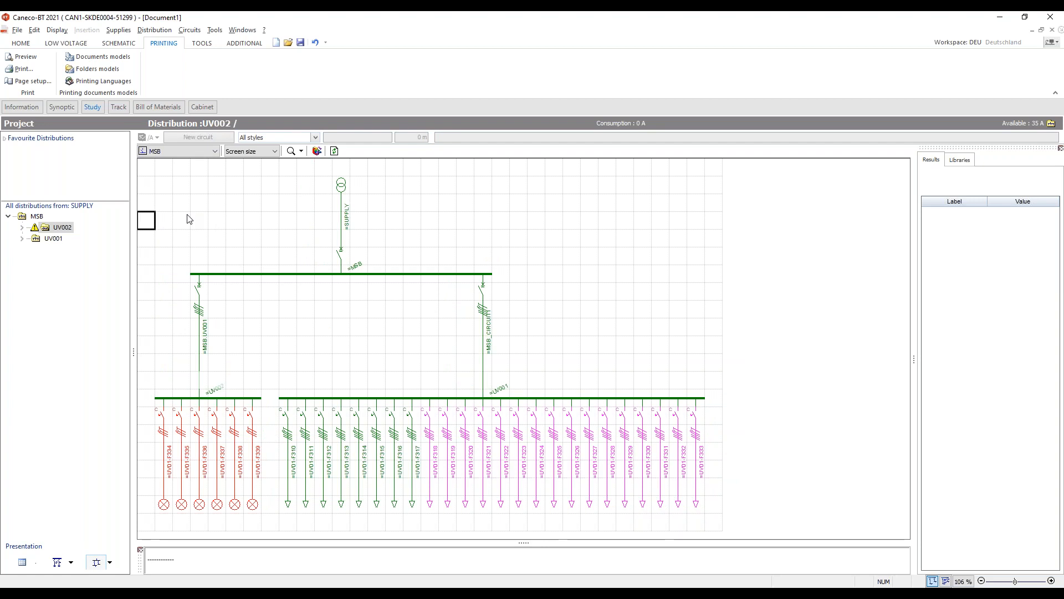
drag(155, 353, 267, 510)
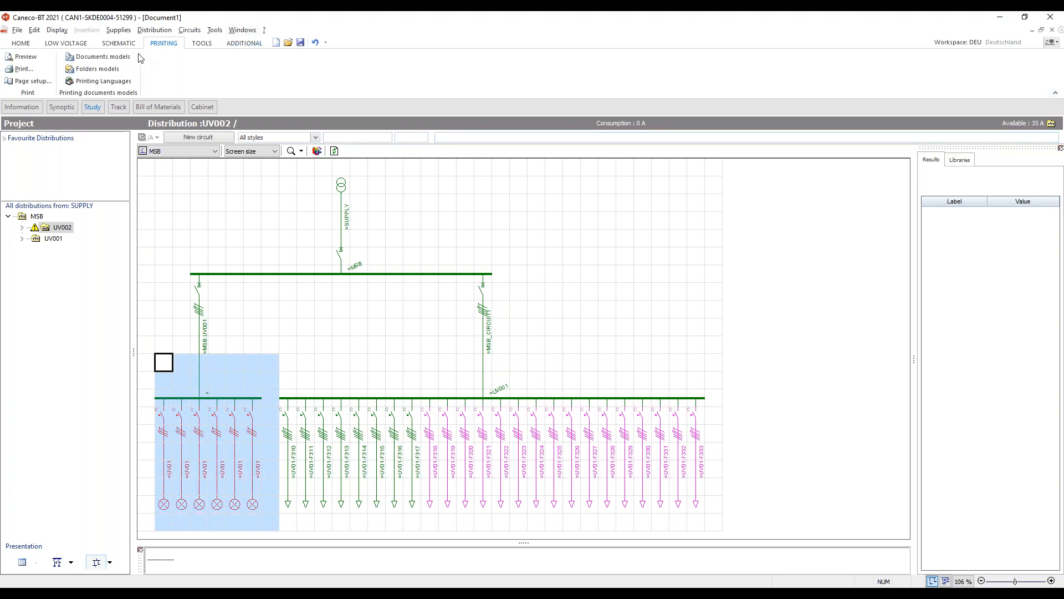
click(56, 46)
click(804, 69)
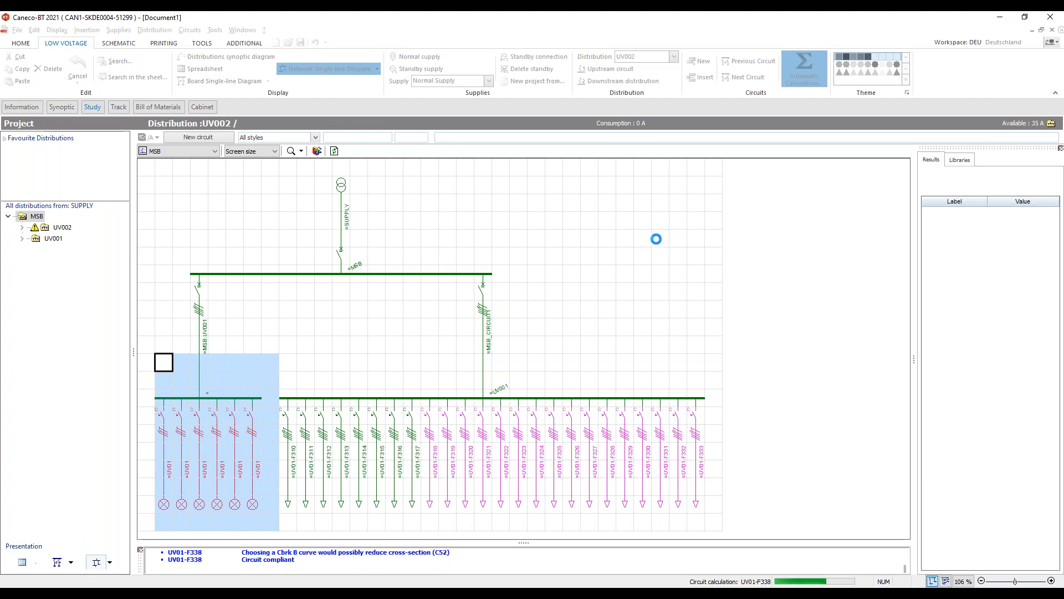
click(657, 239)
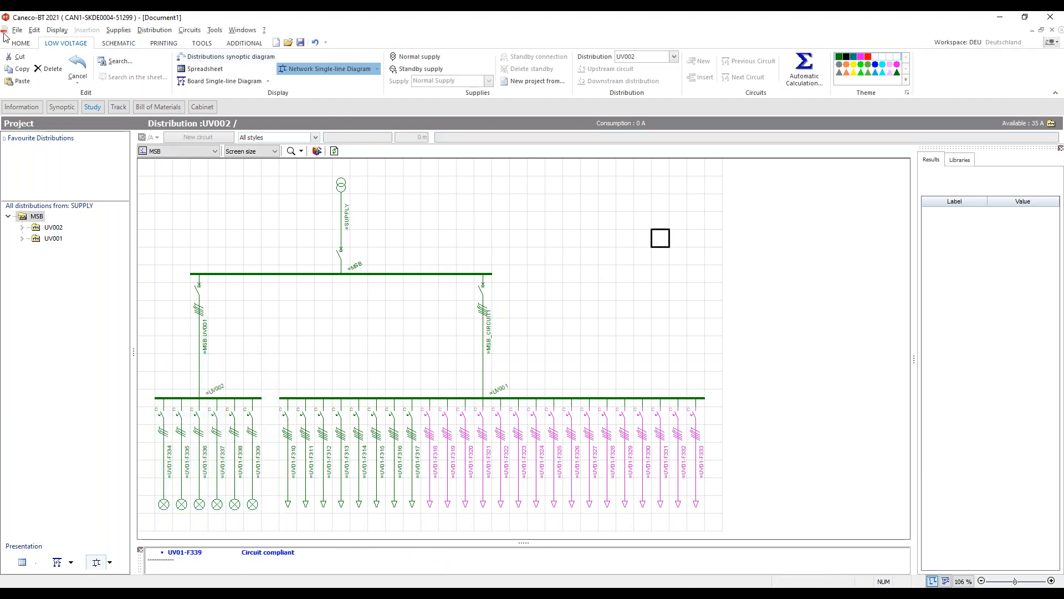
- Save the project as Document1 in the Webinar folder
click(25, 41)
click(19, 30)
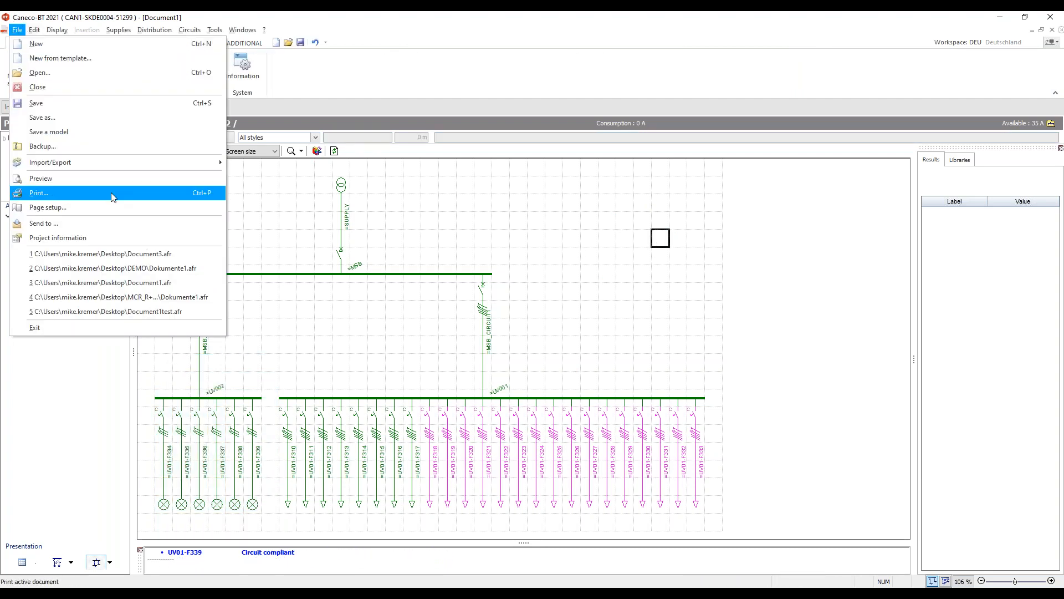
click(117, 127)
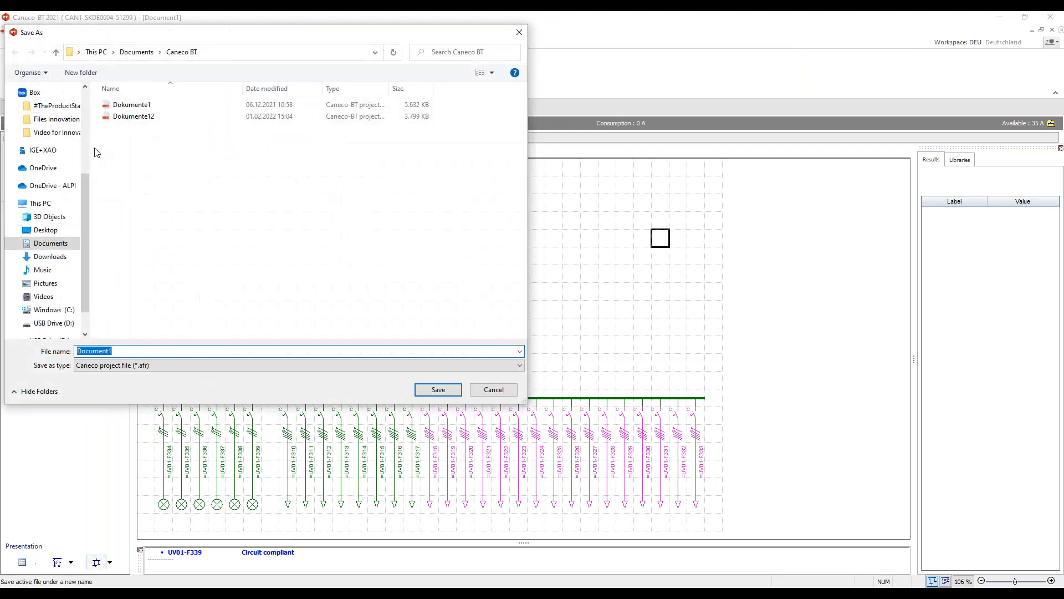
drag(85, 233, 85, 111)
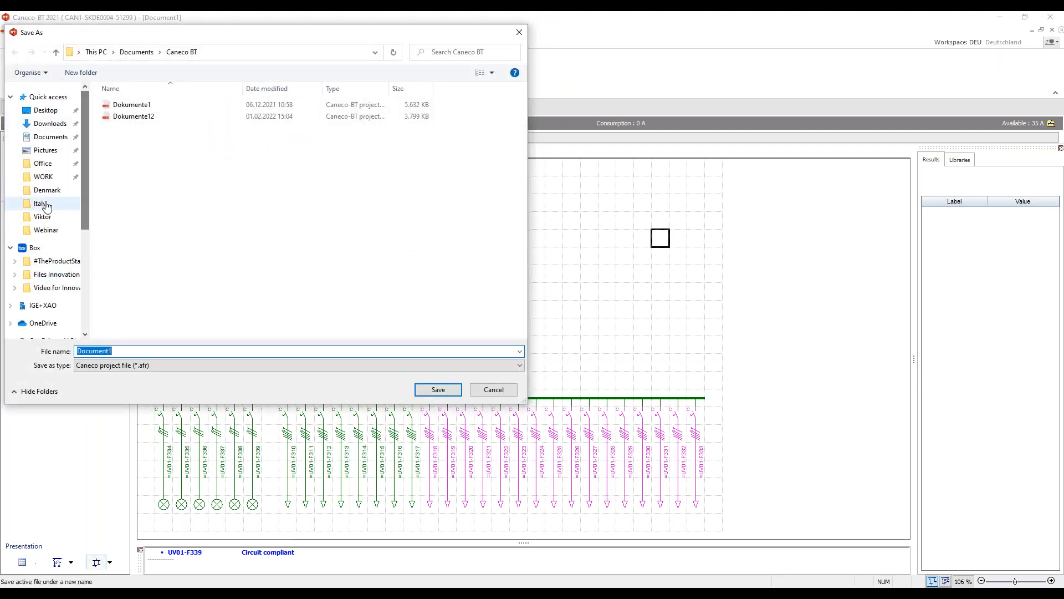
click(53, 228)
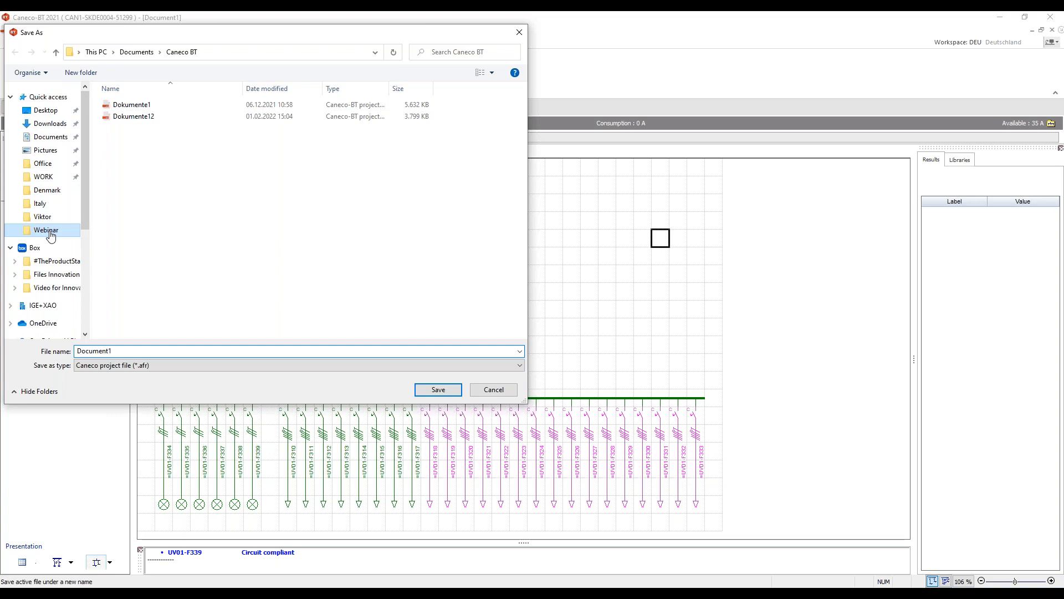
click(432, 394)
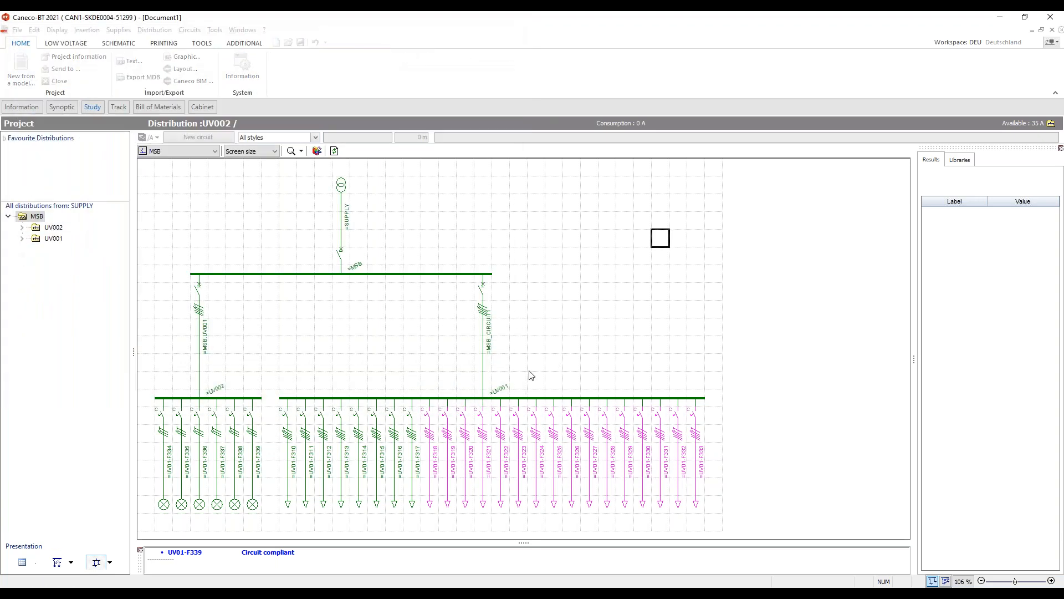
click(636, 402)
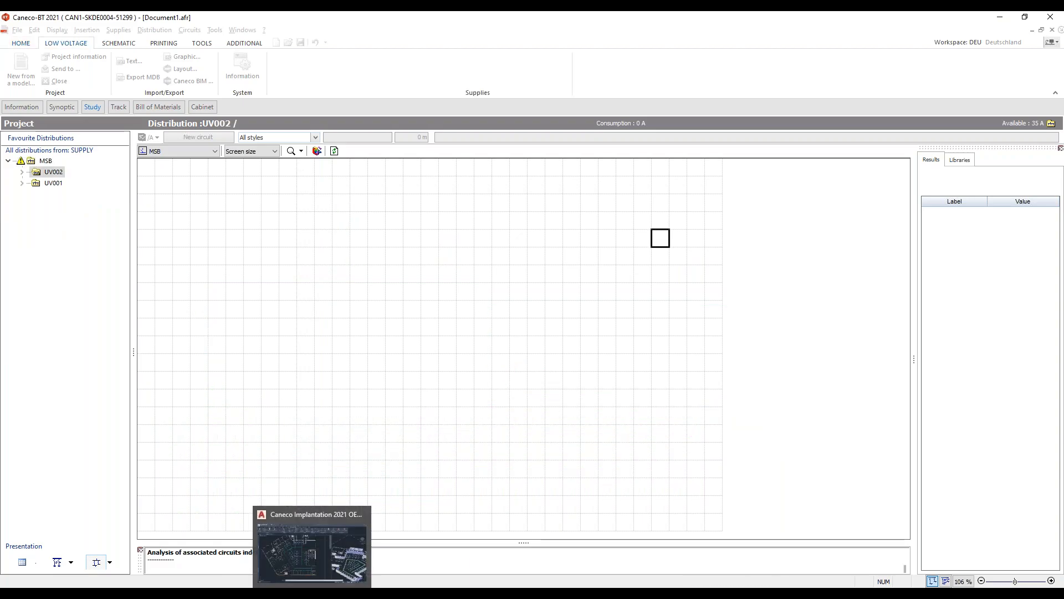
- Switch to Caneco Implantation and start importing a Caneco BT project
click(312, 594)
click(793, 83)
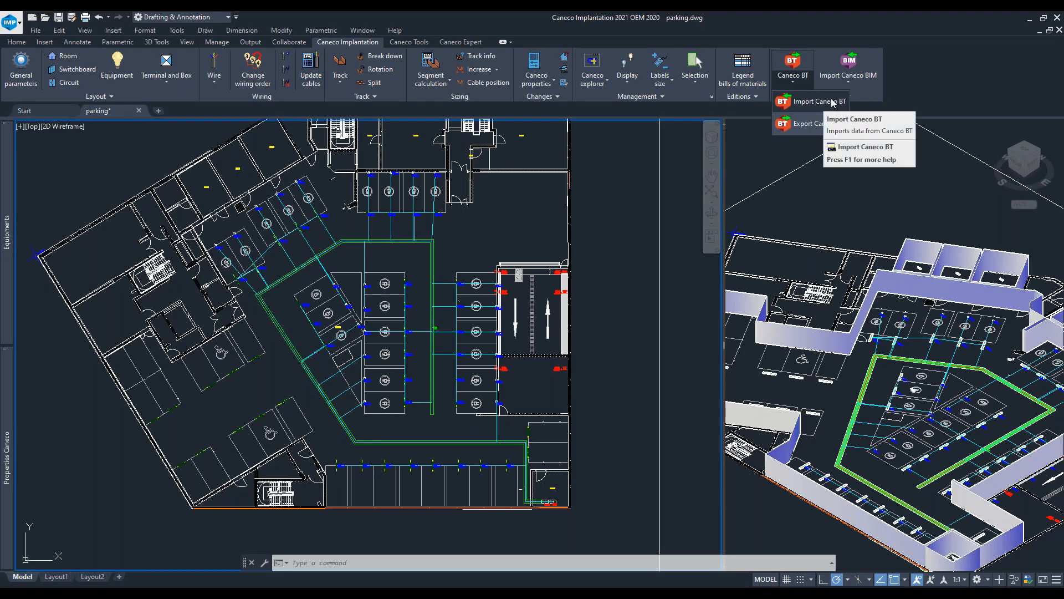
click(833, 102)
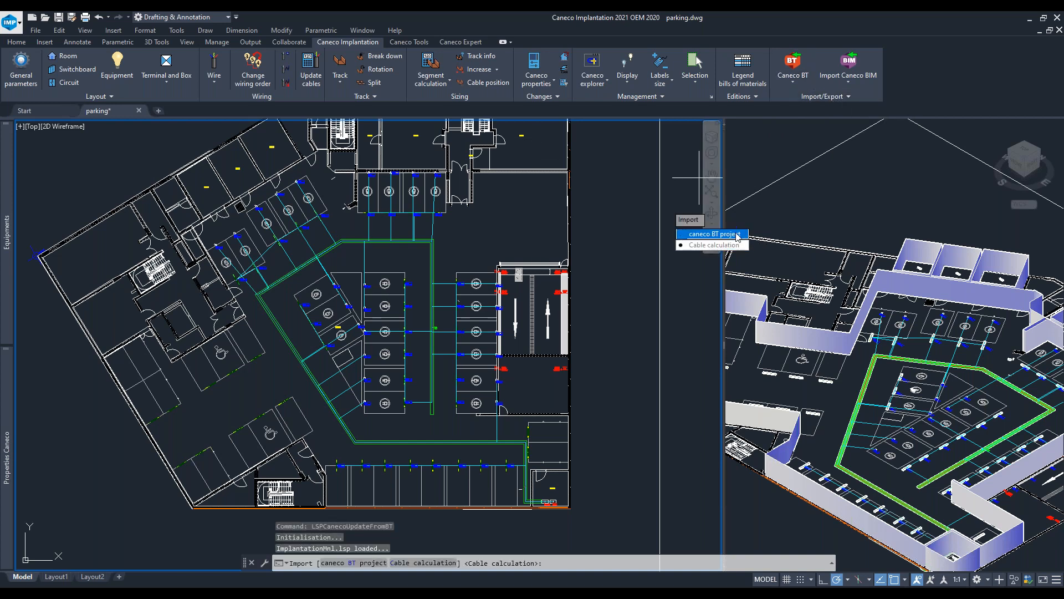
click(737, 235)
- Open Document1.afr from the Webinar folder on the Desktop as the project to synchronize
click(481, 127)
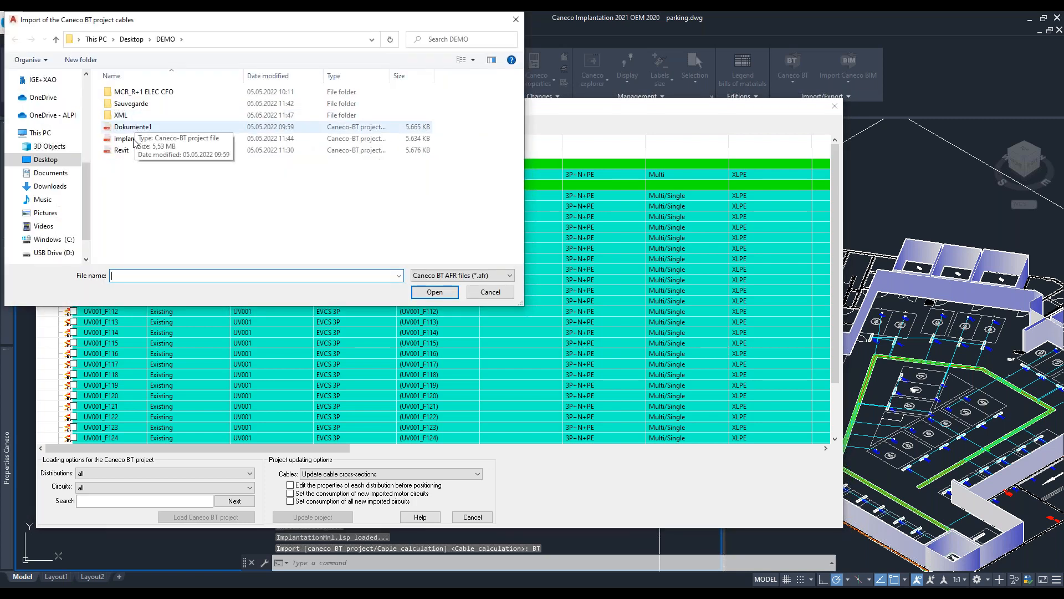
click(47, 159)
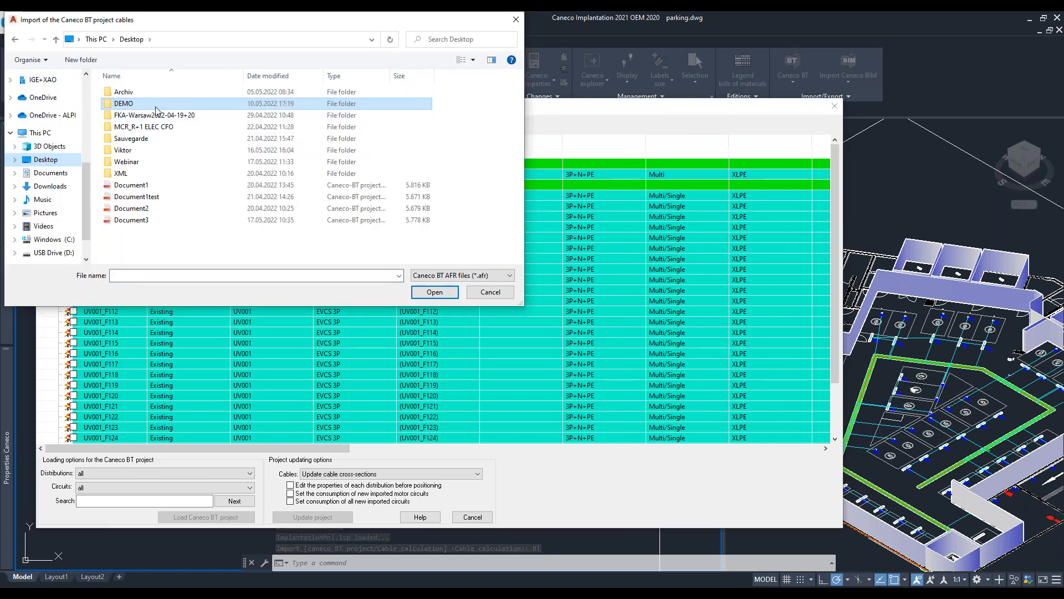
double_click(152, 162)
click(154, 105)
click(434, 292)
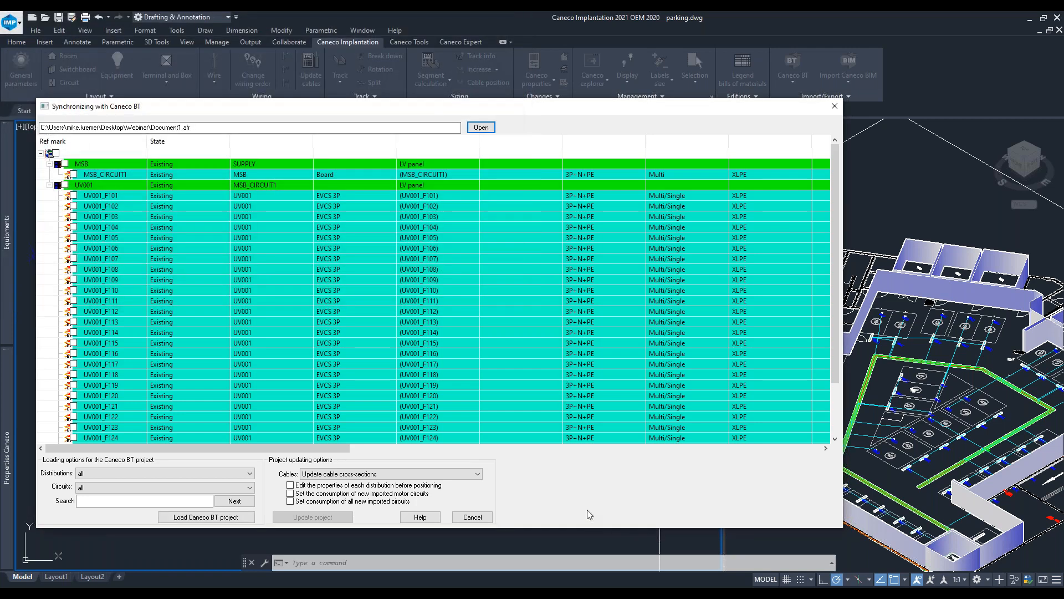
- Load the Caneco BT project, accepting forced consumption for all circuits and every circuit rename
click(189, 517)
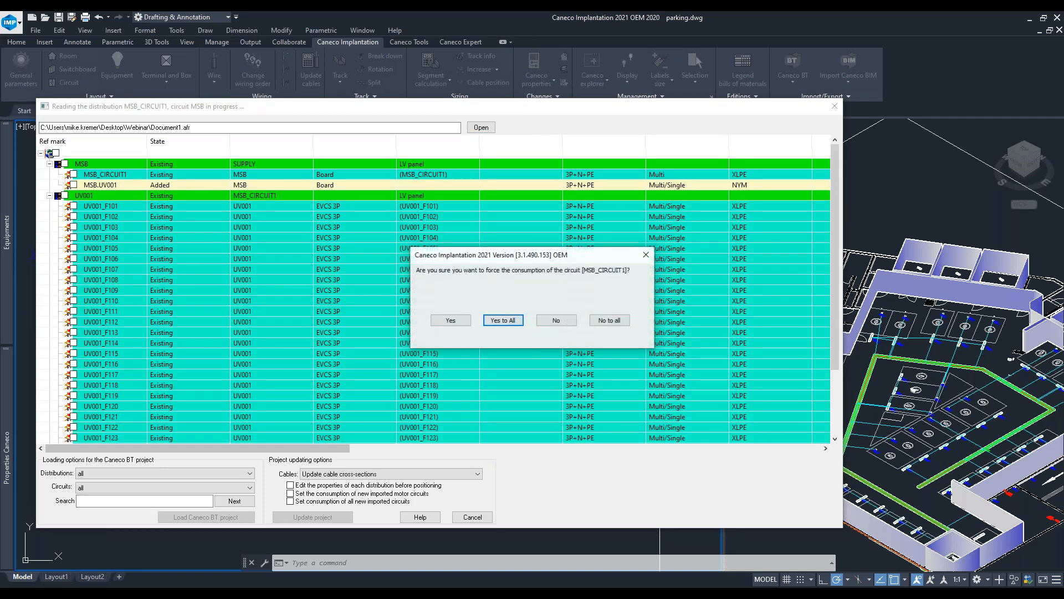
click(505, 321)
click(578, 329)
key(Return)
key(Return)
key(Return)
key(Return)
key(Return)
key(Return)
key(Return)
key(Return)
key(Return)
key(Return)
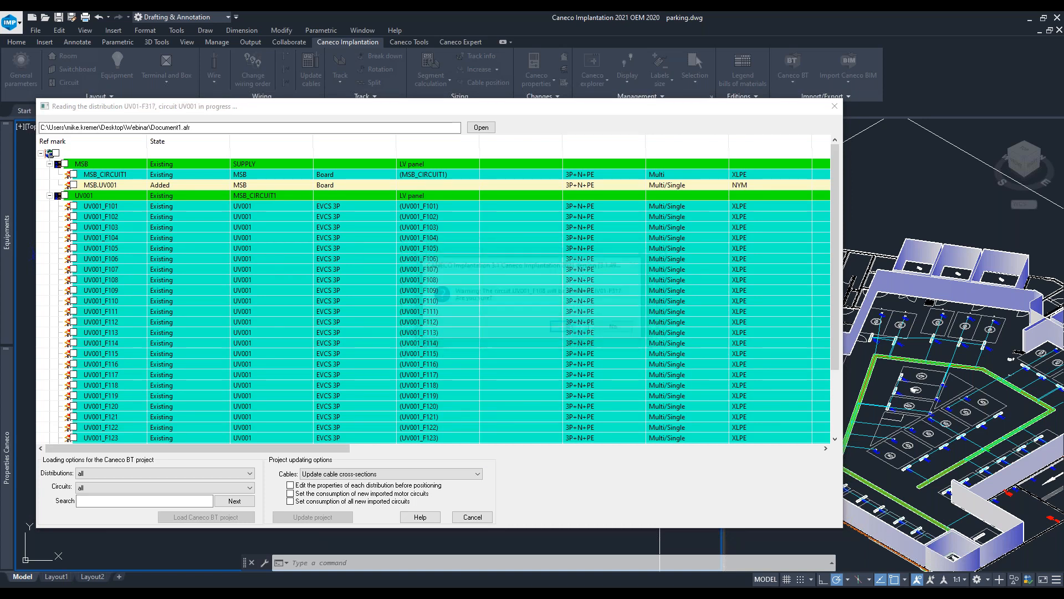
key(Return)
key(Return)
key(Return)
key(Return)
key(Return)
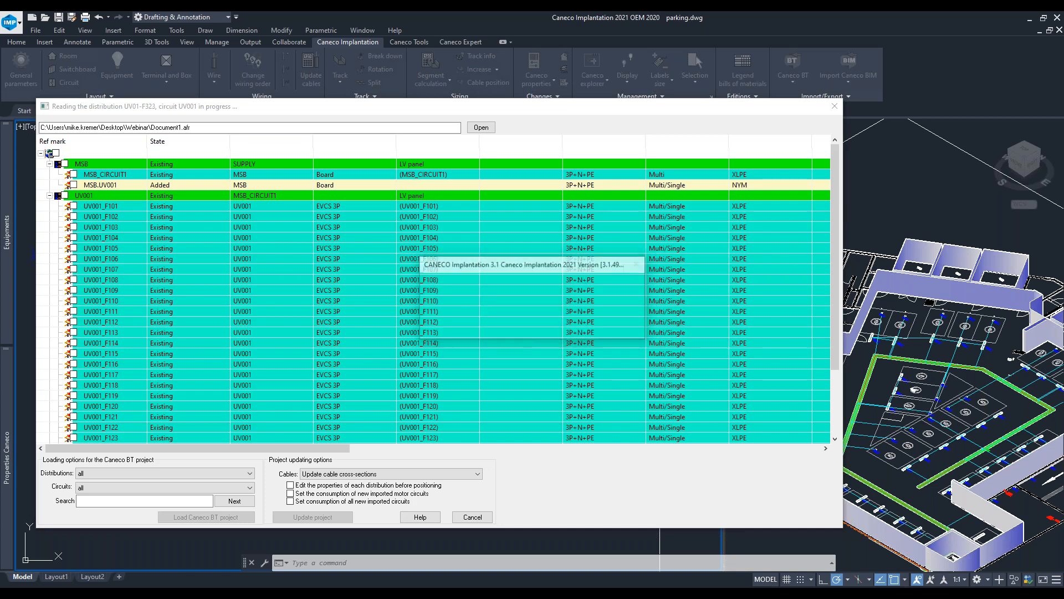
key(Return)
key(Return)
key(Return)
key(Return)
key(Return)
key(Return)
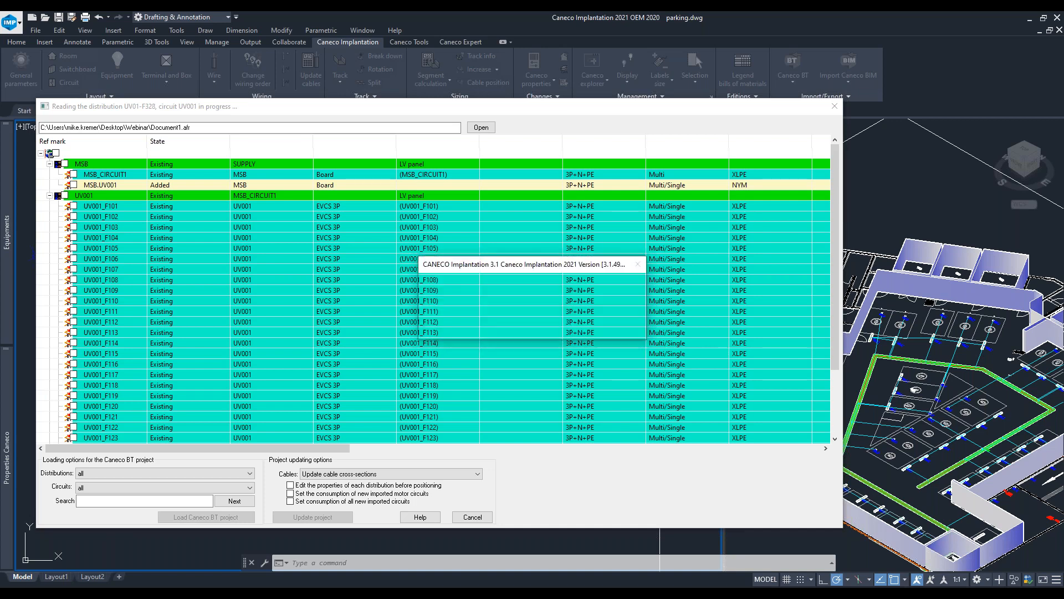
key(Return)
key(Return)
key(Return)
key(Return)
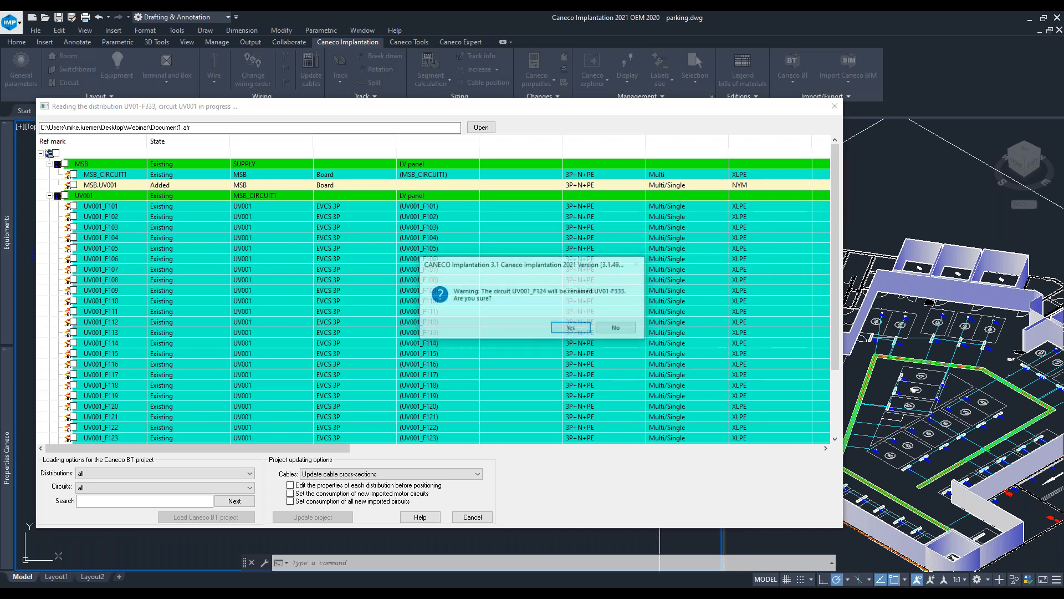
key(Return)
key(Return)
key(Return)
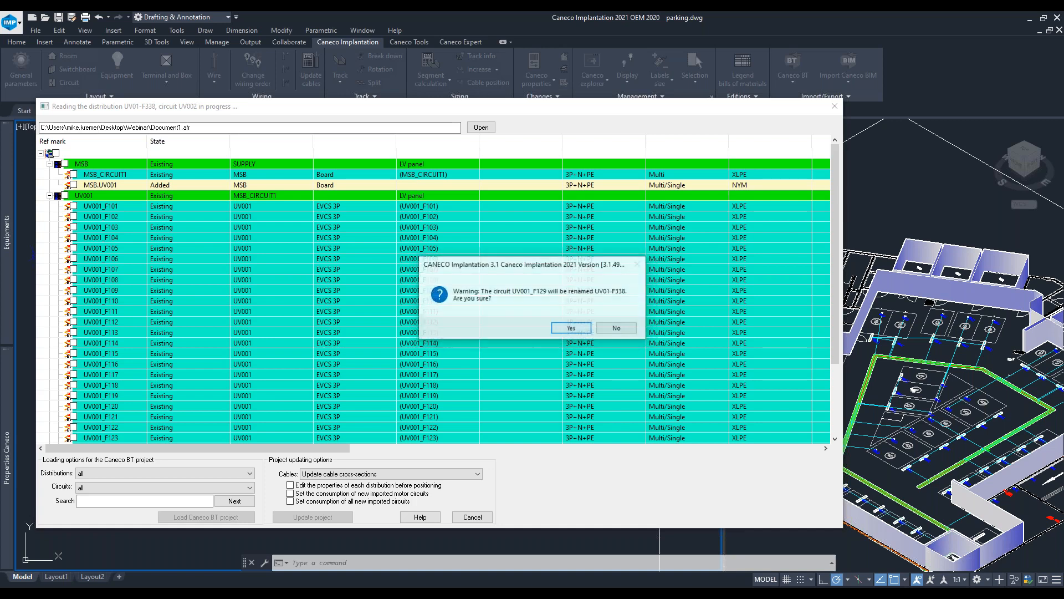
click(259, 322)
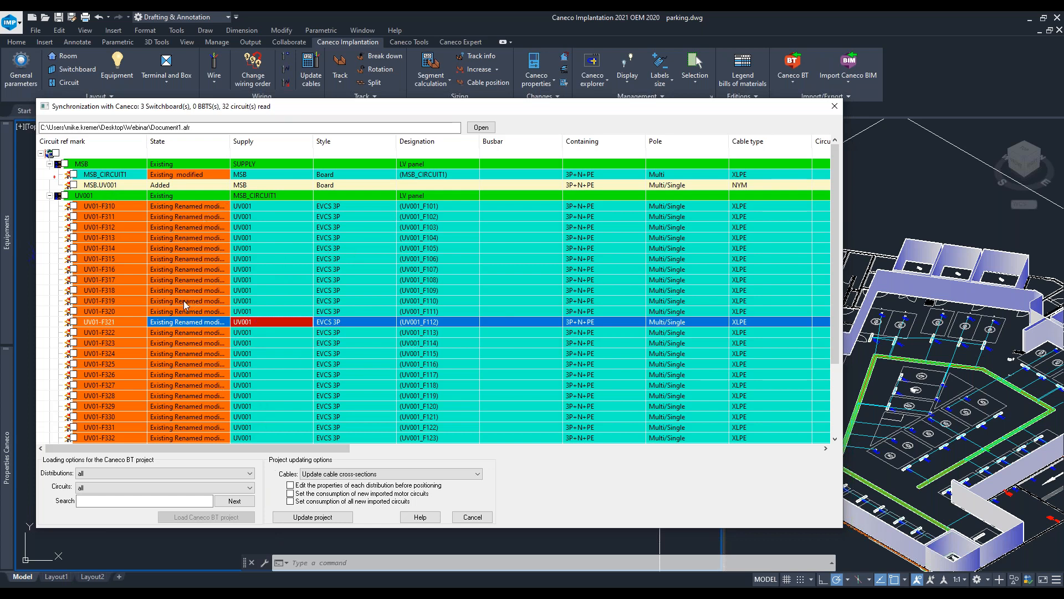
- Select every circuit in the synchronization list and update the Implantation project, confirming the synchronization
double_click(230, 141)
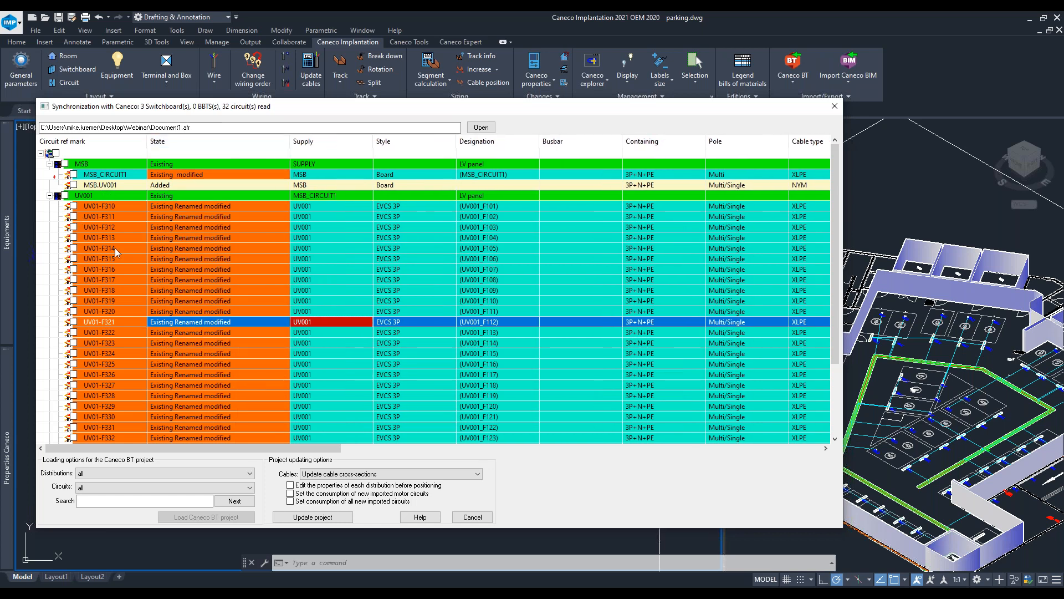
scroll(115, 257, down, 3)
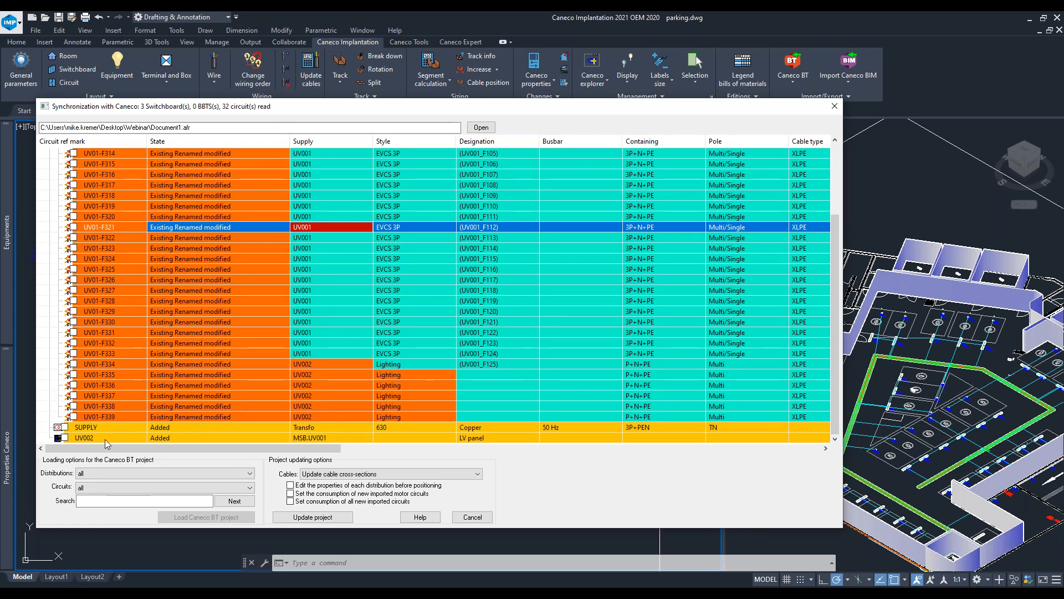
click(73, 184)
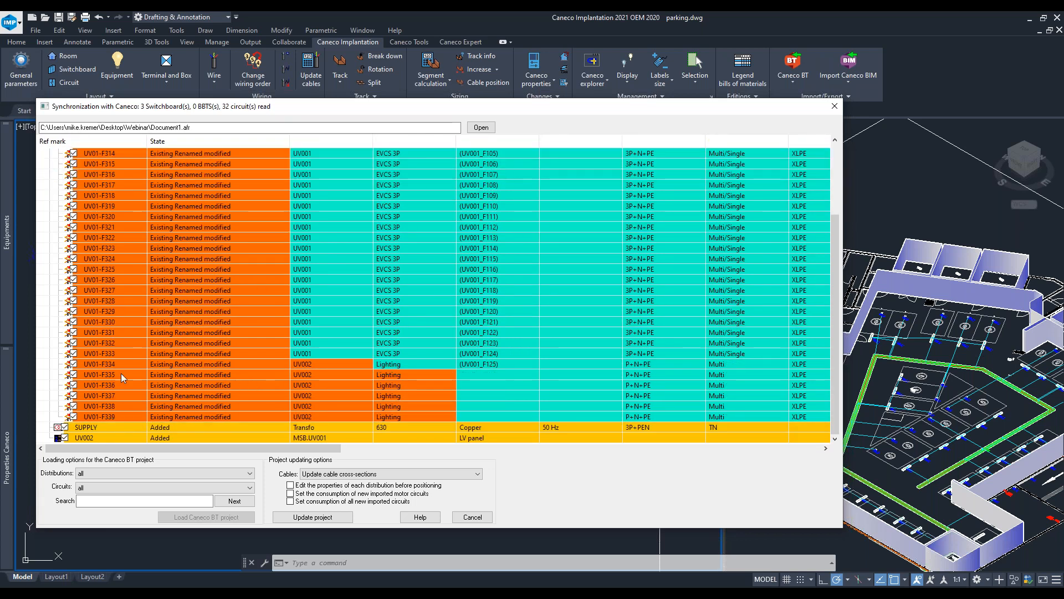
click(338, 519)
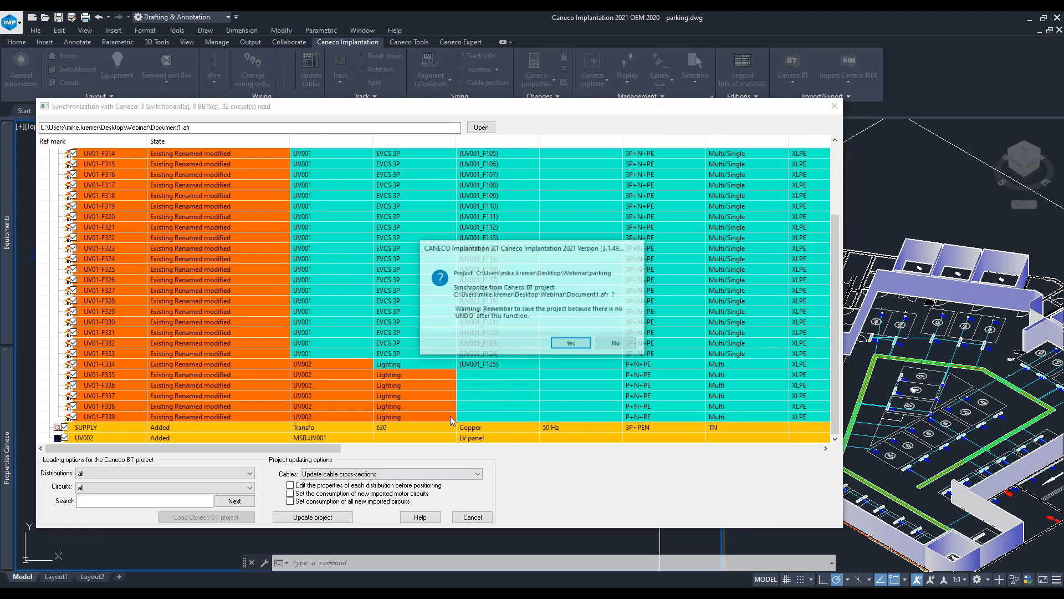
click(572, 343)
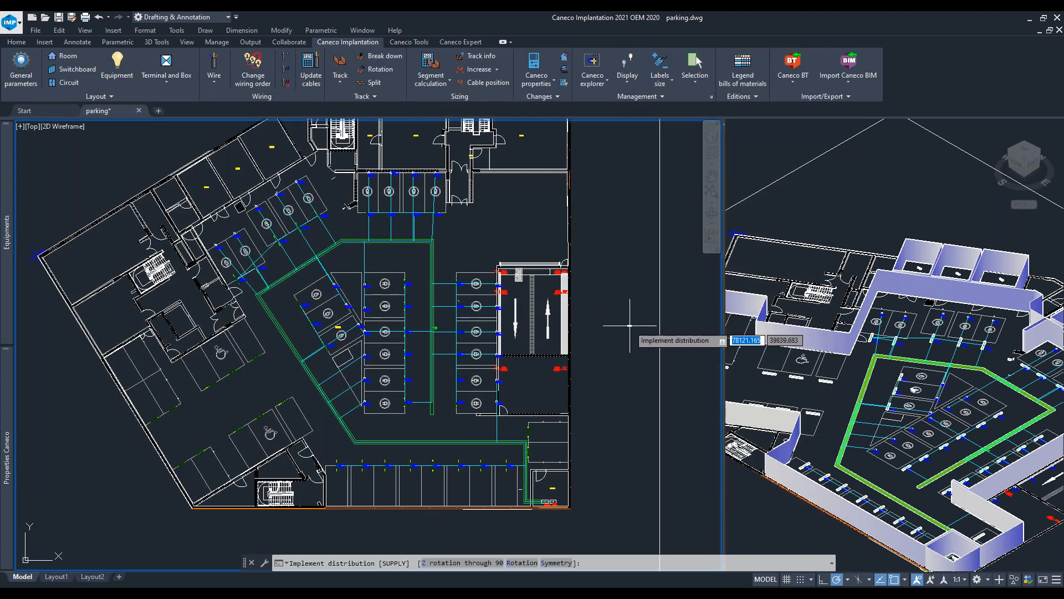
- Place the SUPPLY distribution in the plan beside the UV001 and MSB boards
middle_drag(605, 406, 584, 399)
scroll(583, 399, up, 7)
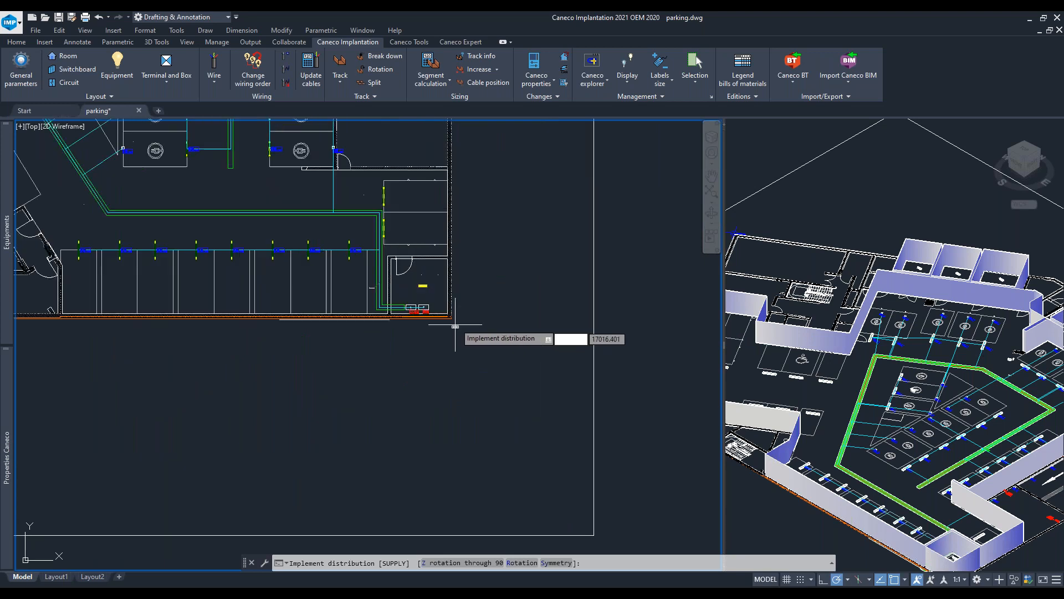
click(547, 269)
- Place the UV002 distribution below the slab near the charging bays, accepting regeneration of all cable ref marks
scroll(284, 279, down, 4)
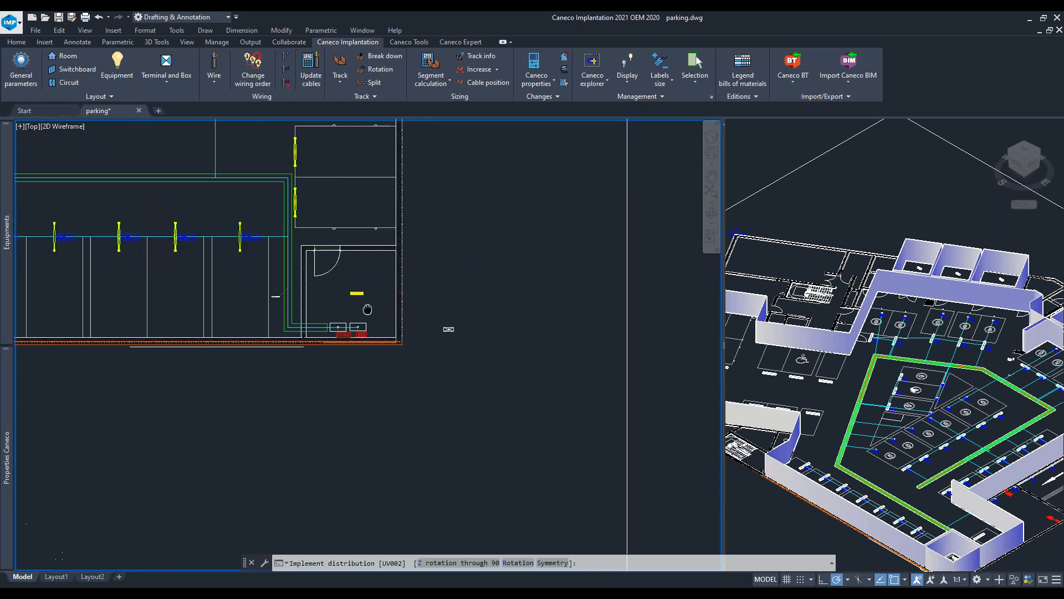
middle_drag(152, 280, 263, 276)
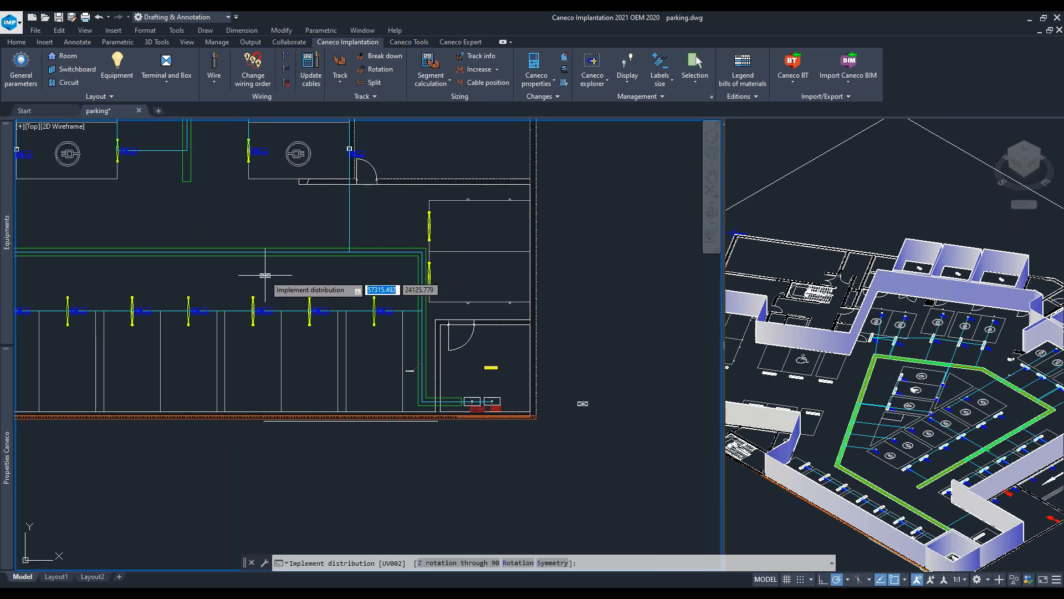
scroll(264, 272, down, 8)
middle_drag(211, 225, 323, 244)
scroll(323, 244, up, 6)
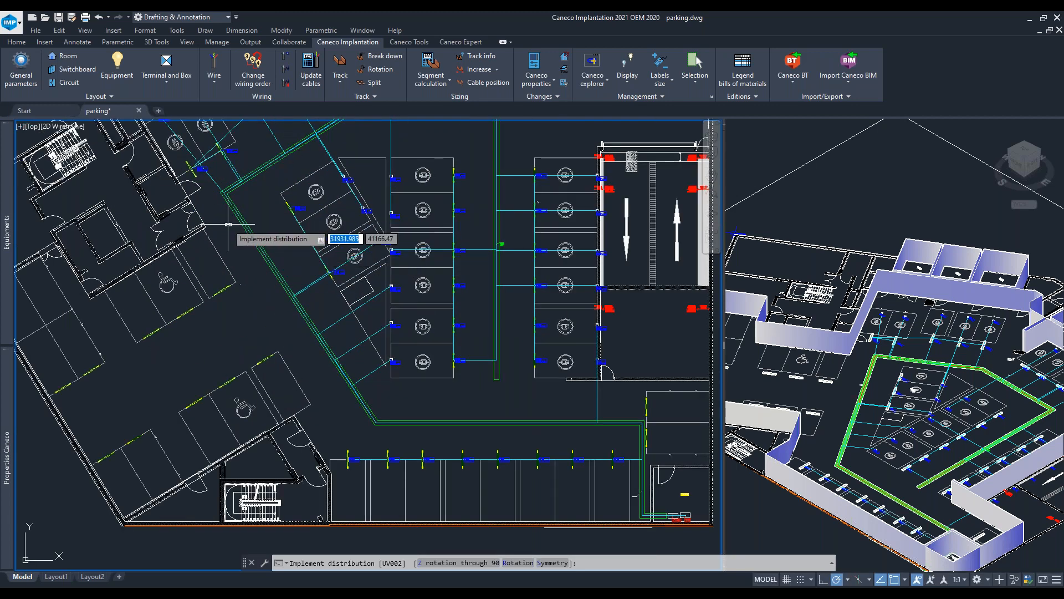
scroll(223, 278, down, 2)
middle_drag(222, 278, 217, 288)
scroll(252, 413, up, 6)
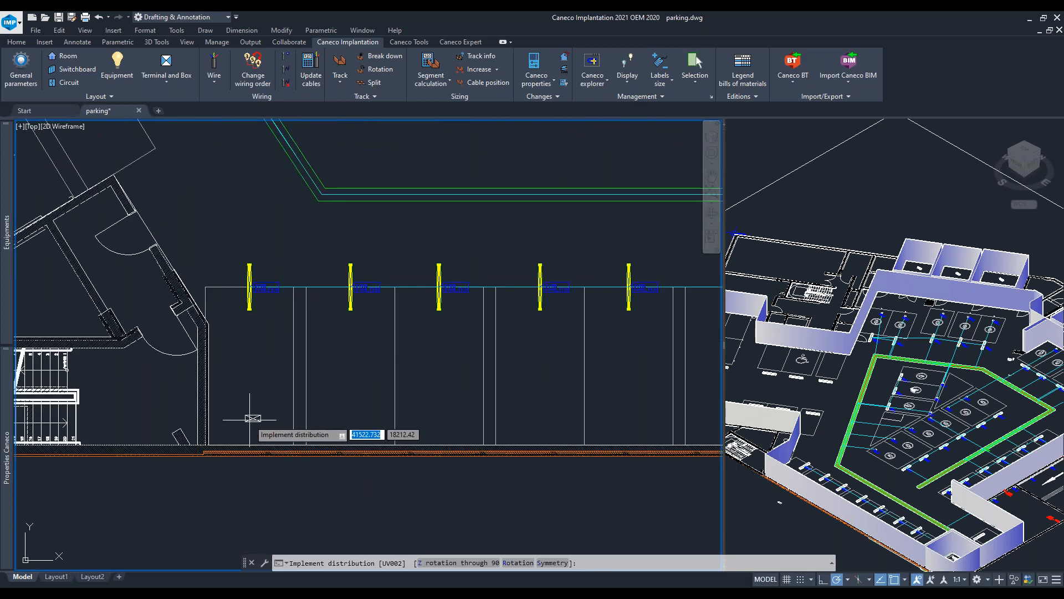
middle_drag(415, 355, 432, 531)
middle_drag(280, 216, 115, 381)
scroll(452, 408, down, 2)
middle_drag(444, 406, 359, 348)
scroll(470, 359, up, 8)
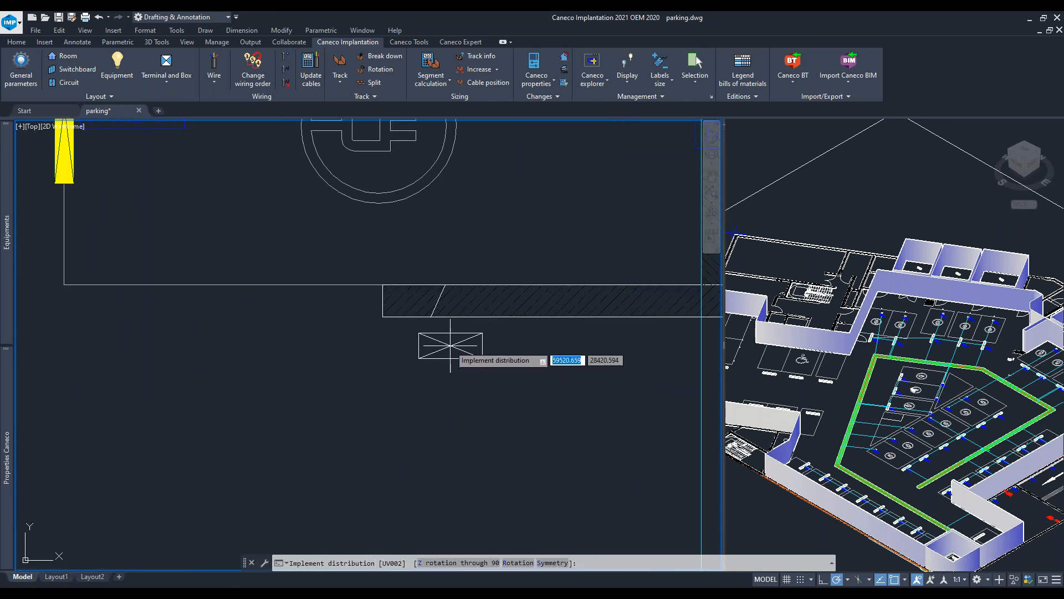
click(431, 337)
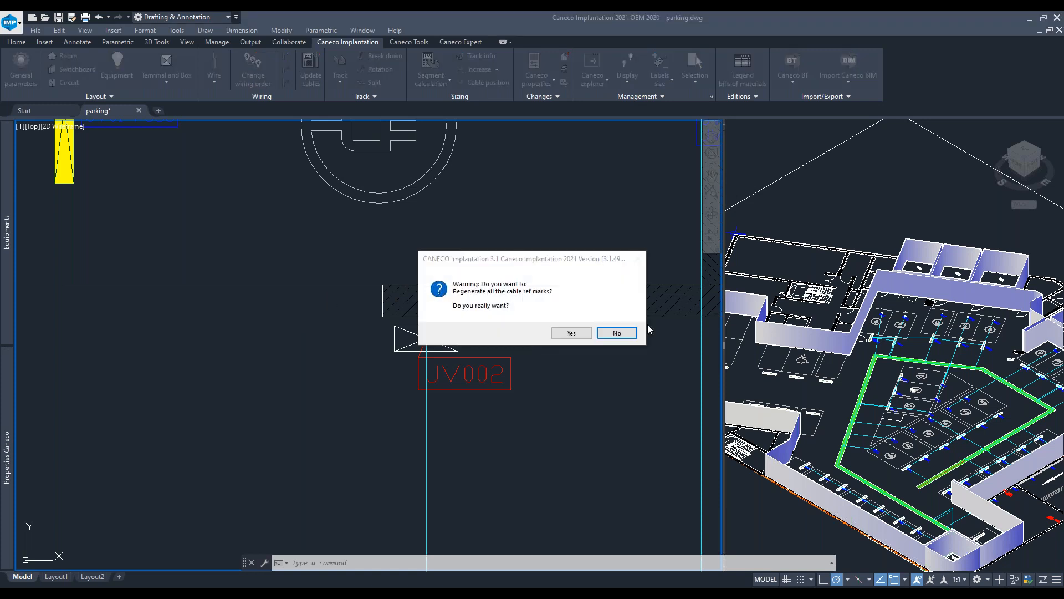
click(572, 333)
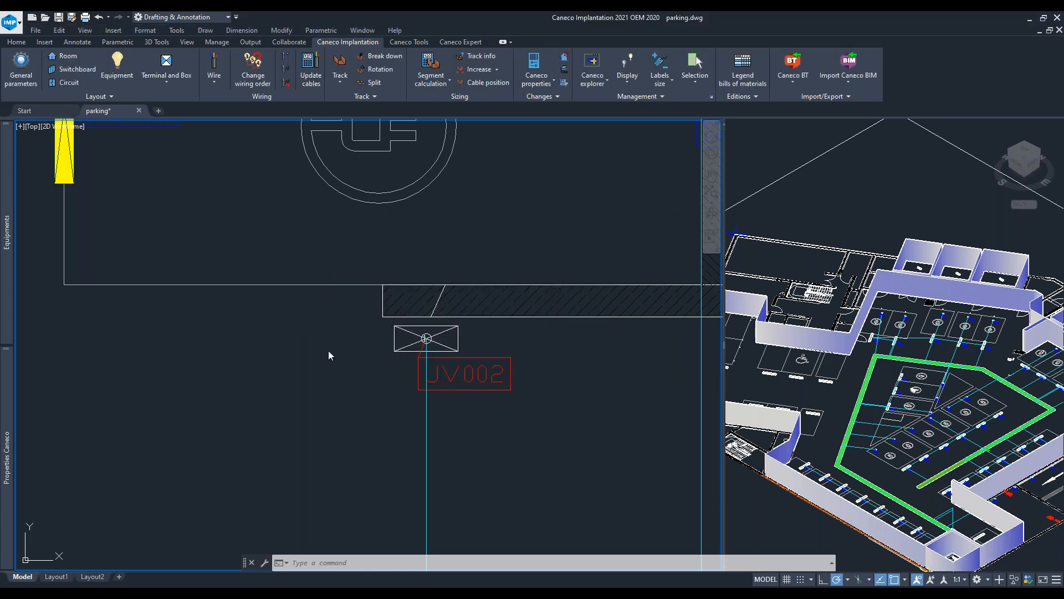
- Inspect the new UV002 cable route and its label on a charging station
scroll(372, 355, down, 5)
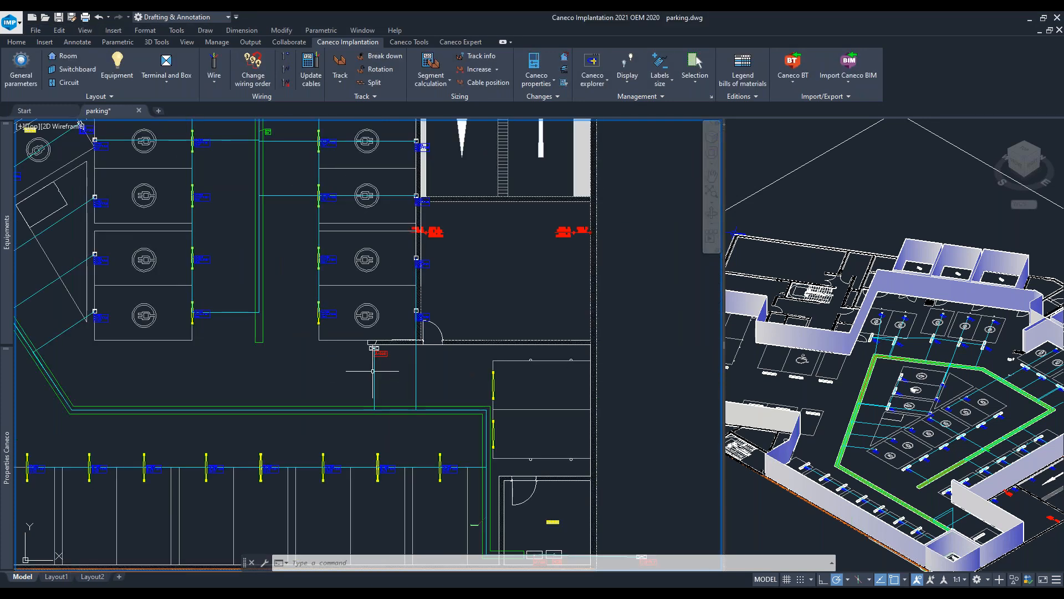
click(376, 393)
key(Escape)
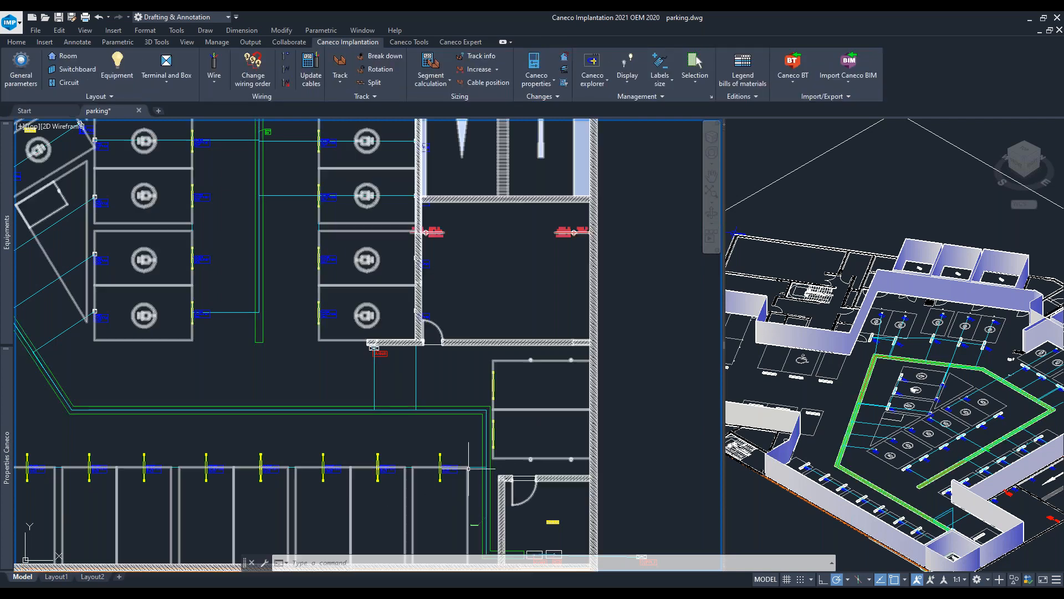
click(474, 467)
middle_drag(493, 381, 375, 308)
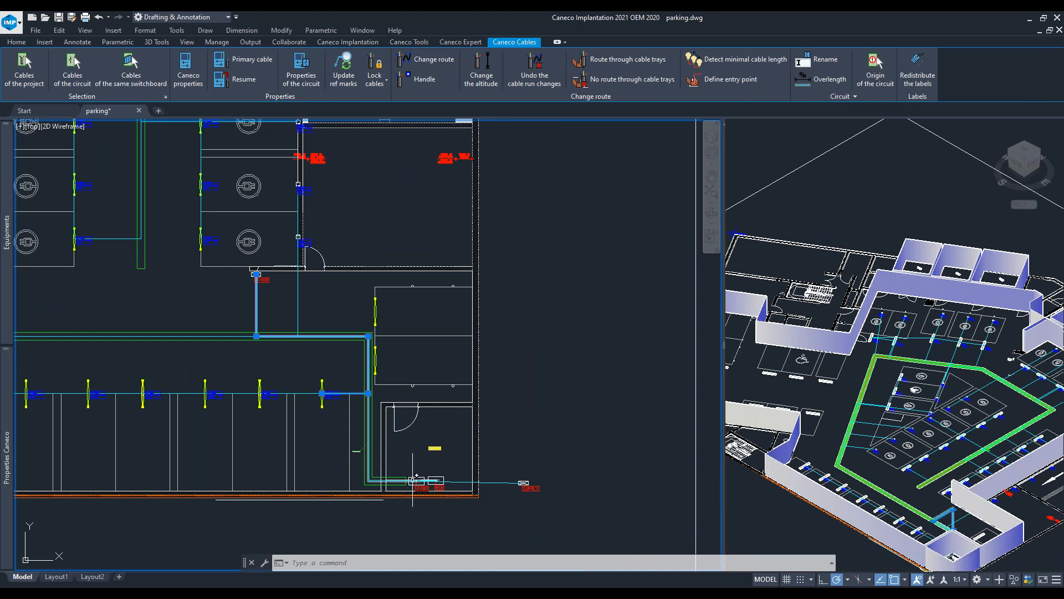
scroll(251, 279, up, 4)
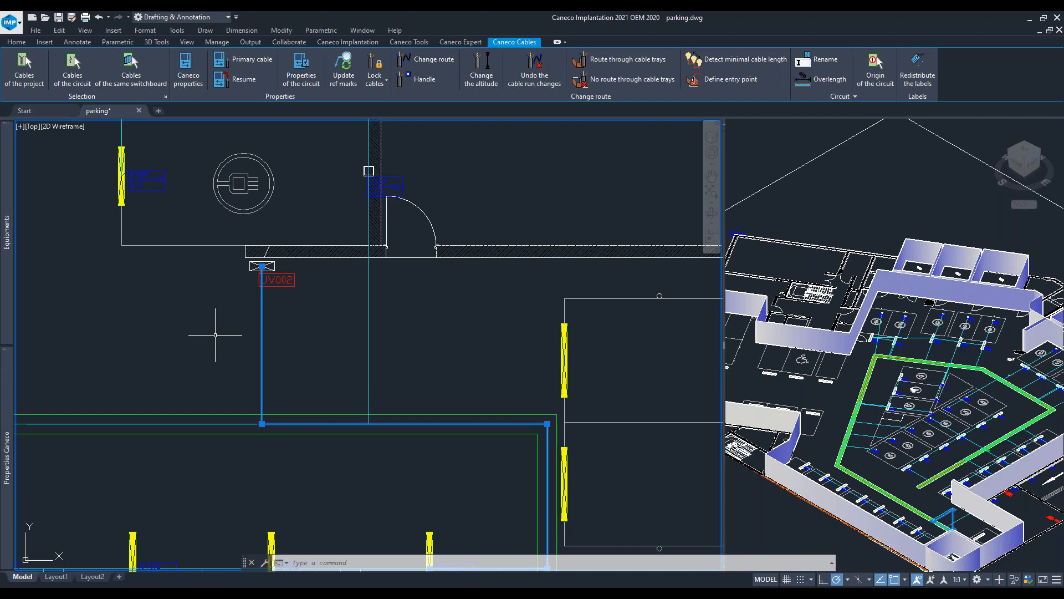
key(Escape)
middle_drag(190, 188, 356, 245)
scroll(343, 246, up, 6)
middle_drag(222, 266, 330, 453)
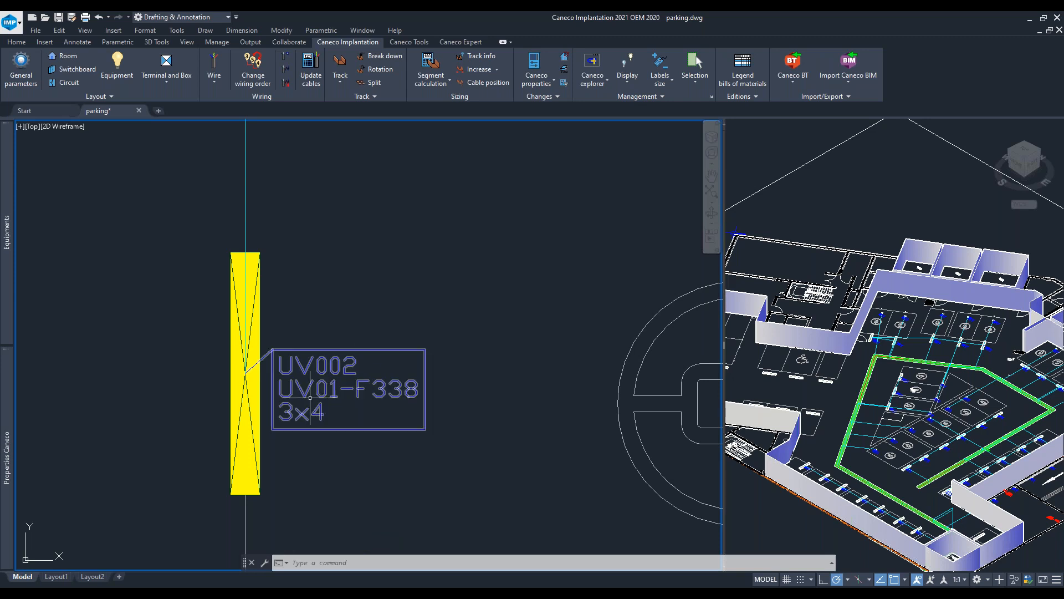
scroll(330, 392, down, 2)
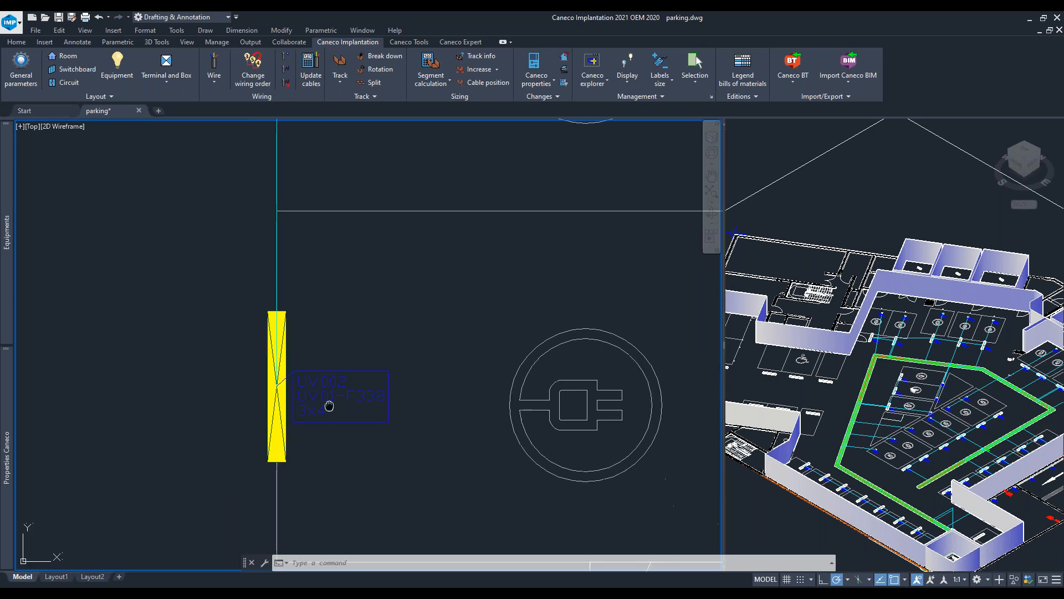
scroll(272, 376, up, 5)
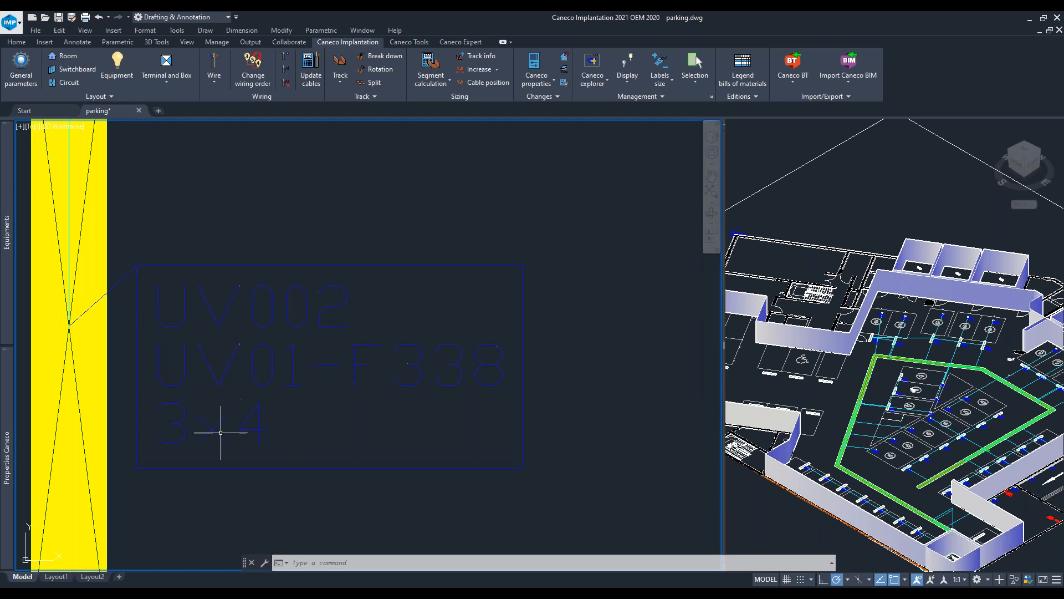
scroll(216, 429, down, 10)
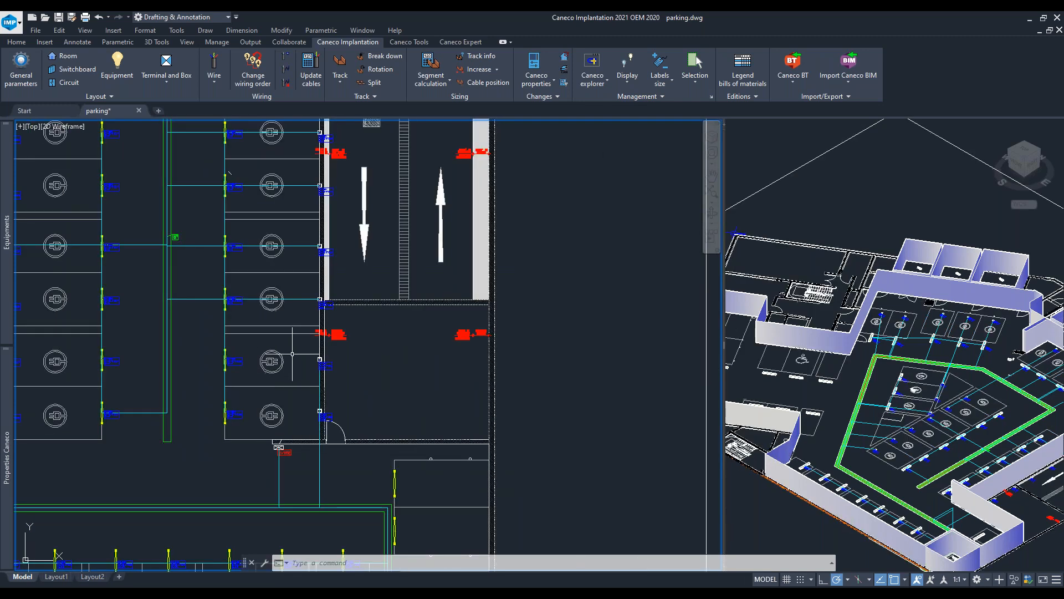
scroll(403, 355, up, 10)
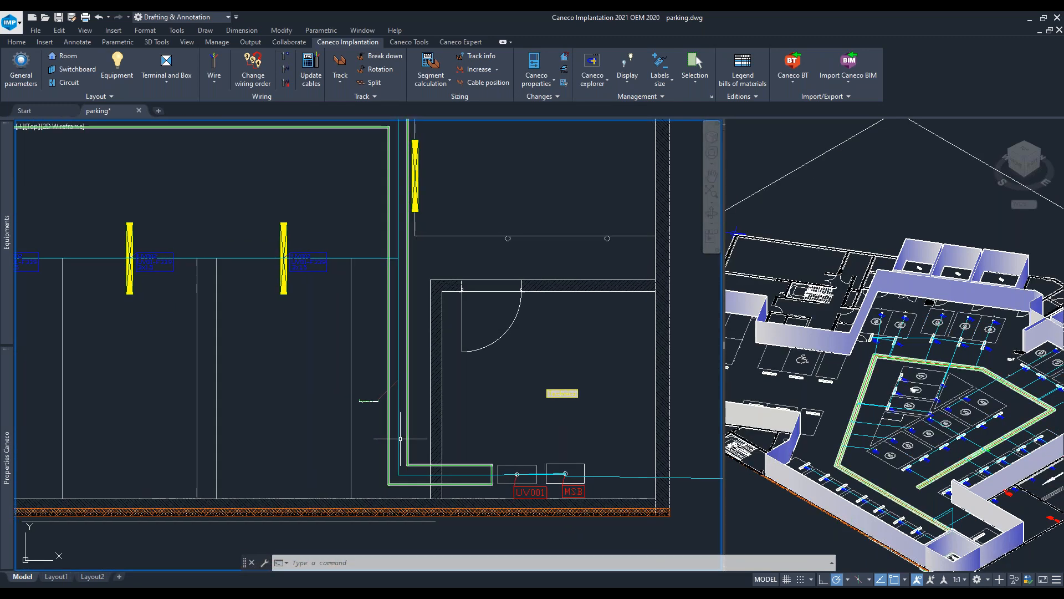
click(331, 374)
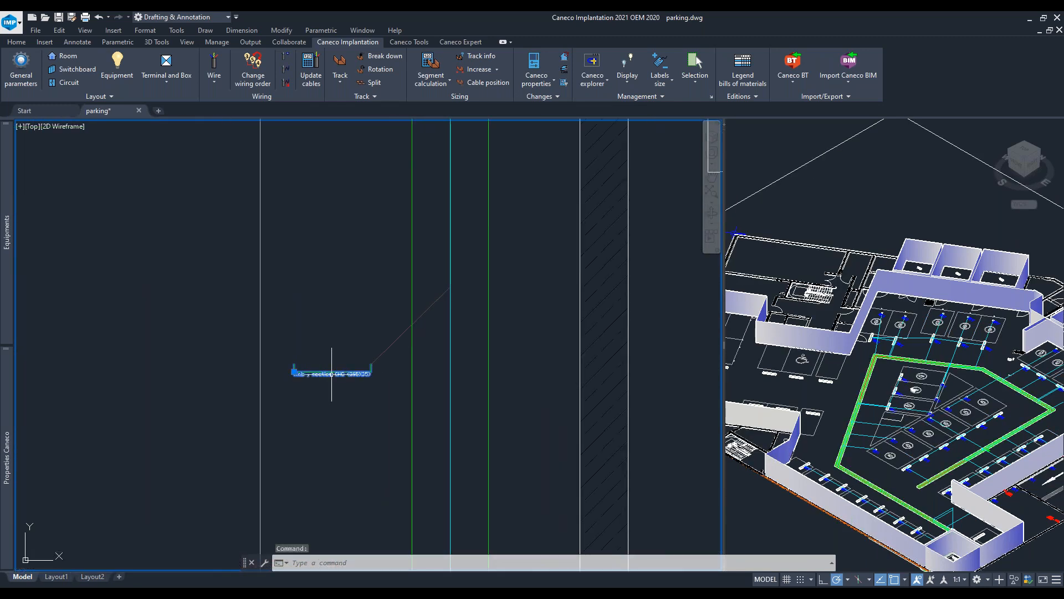
click(293, 372)
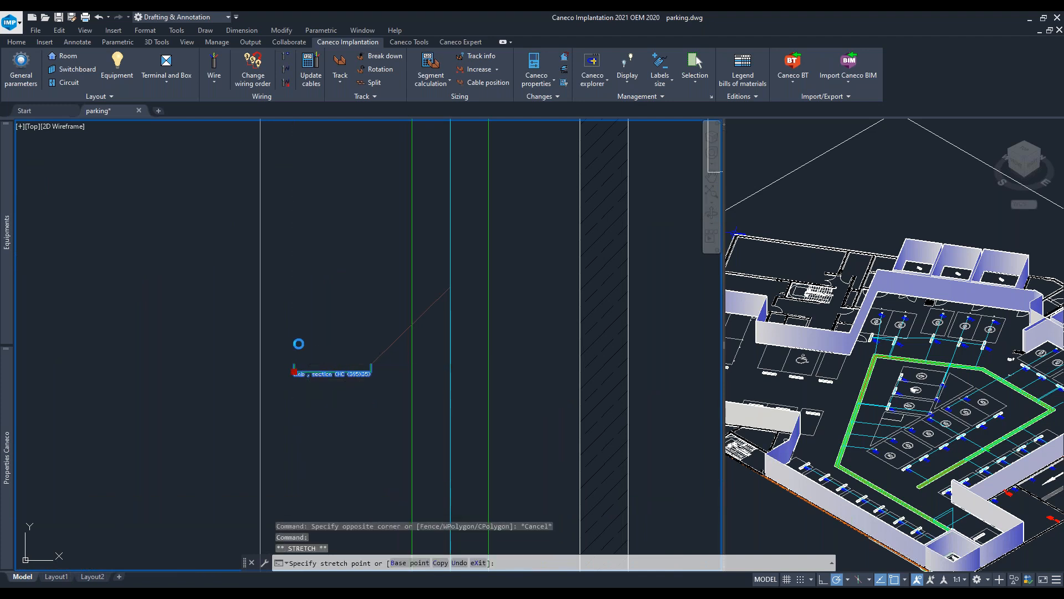
click(298, 343)
key(Escape)
scroll(339, 335, up, 5)
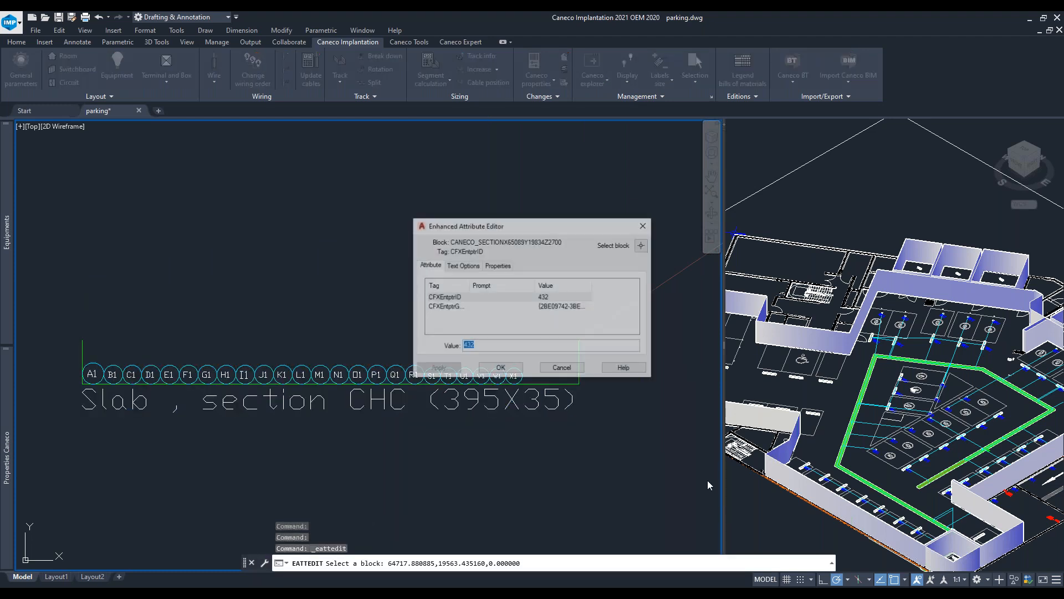
click(646, 224)
- Open the cross-section of the CHC slab cable tray to list its cables
scroll(614, 254, down, 5)
scroll(357, 377, down, 8)
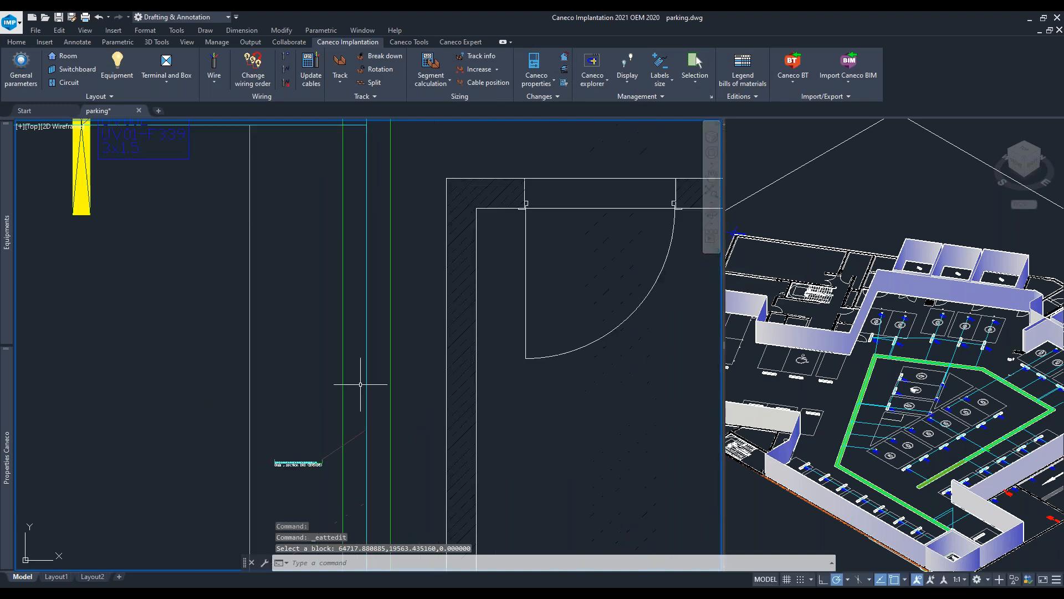
middle_drag(427, 388, 589, 516)
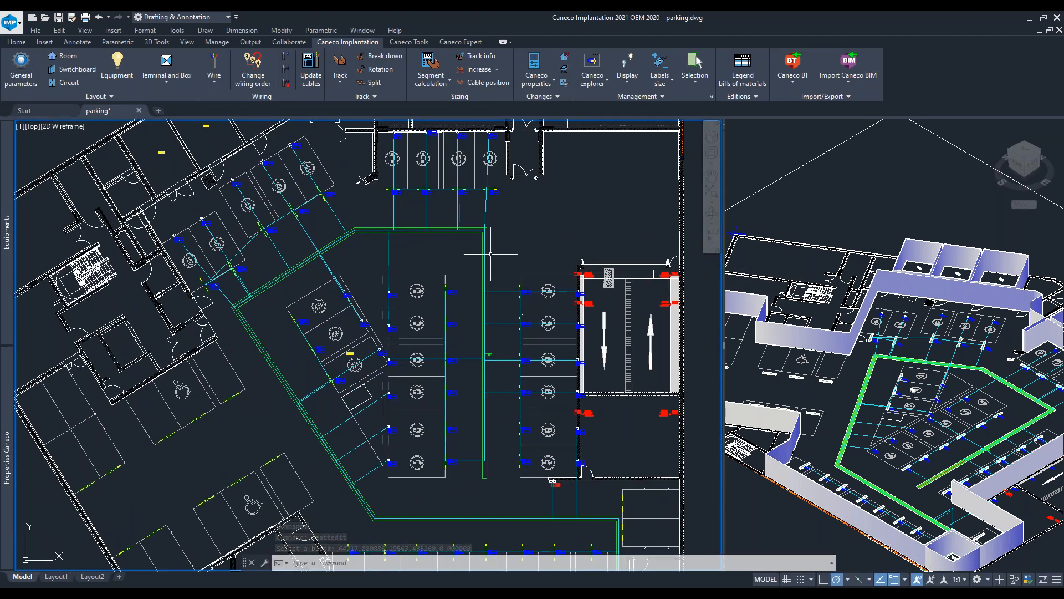
scroll(477, 259, up, 6)
middle_drag(549, 209, 311, 209)
click(356, 183)
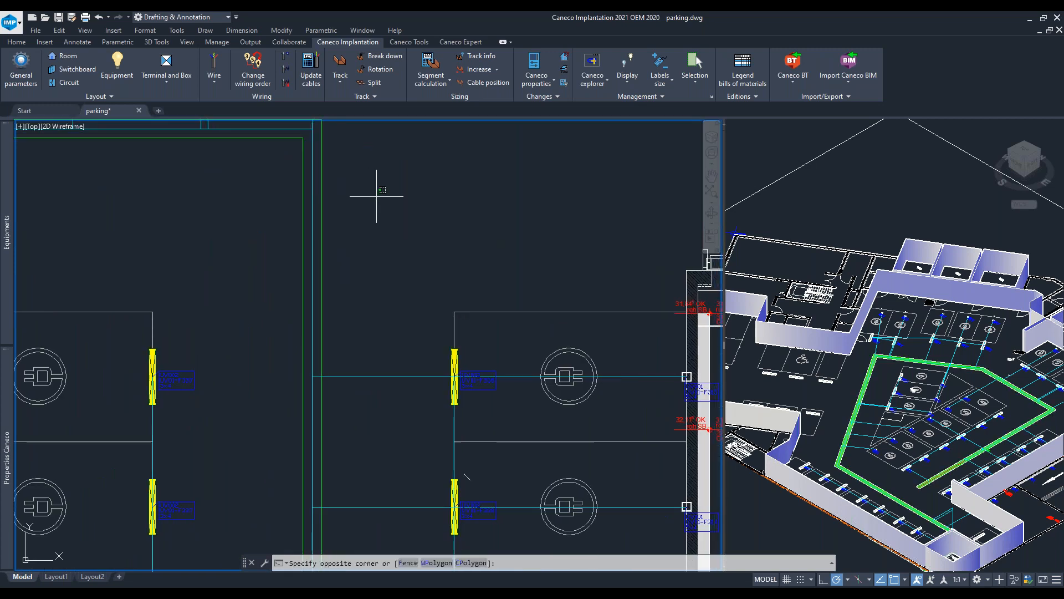
key(Escape)
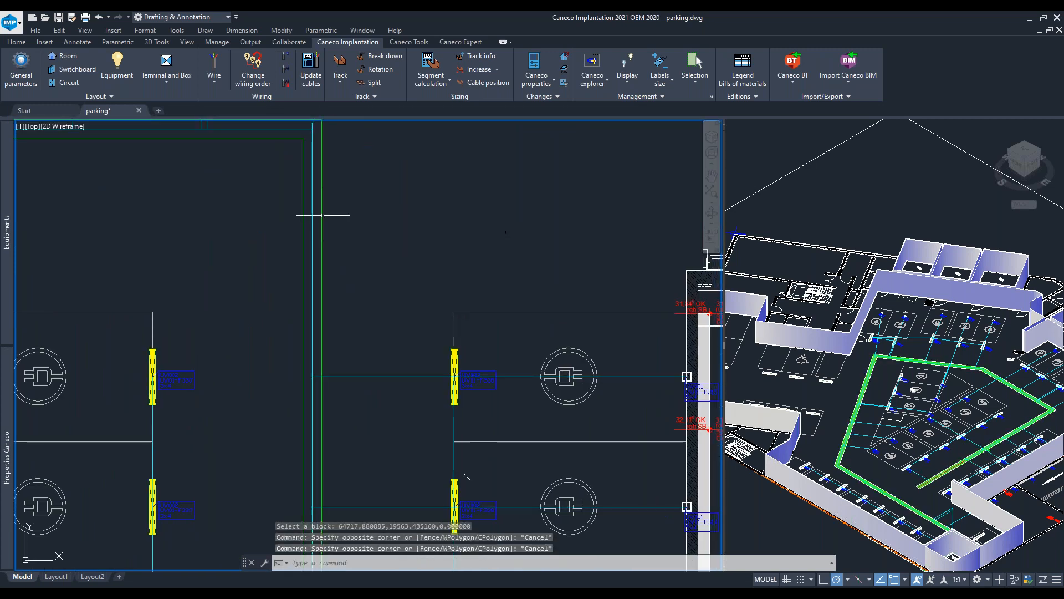
click(321, 214)
right_click(321, 214)
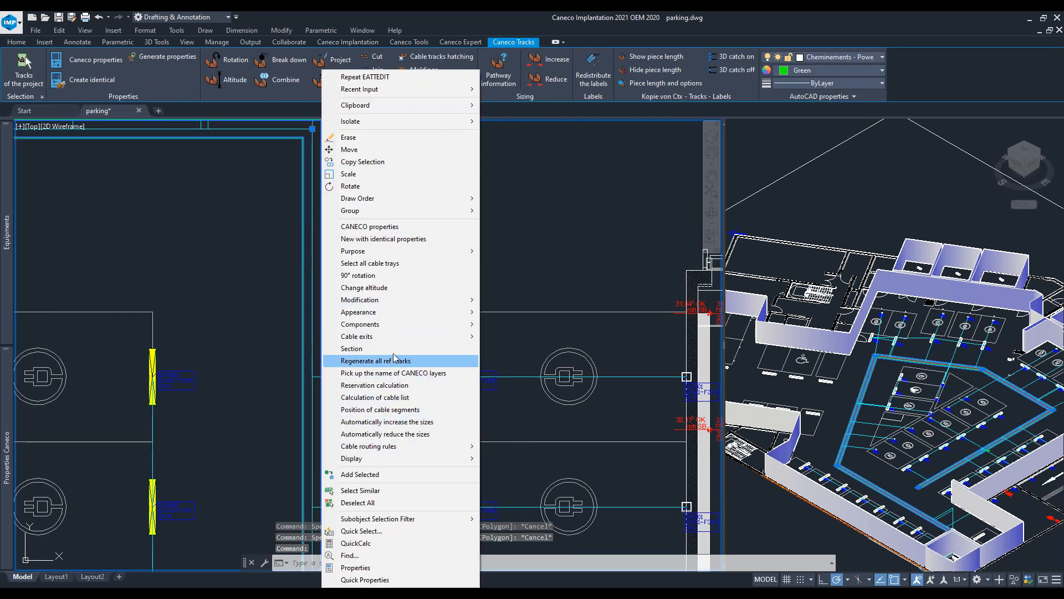
click(365, 349)
scroll(611, 345, down, 2)
scroll(609, 347, up, 3)
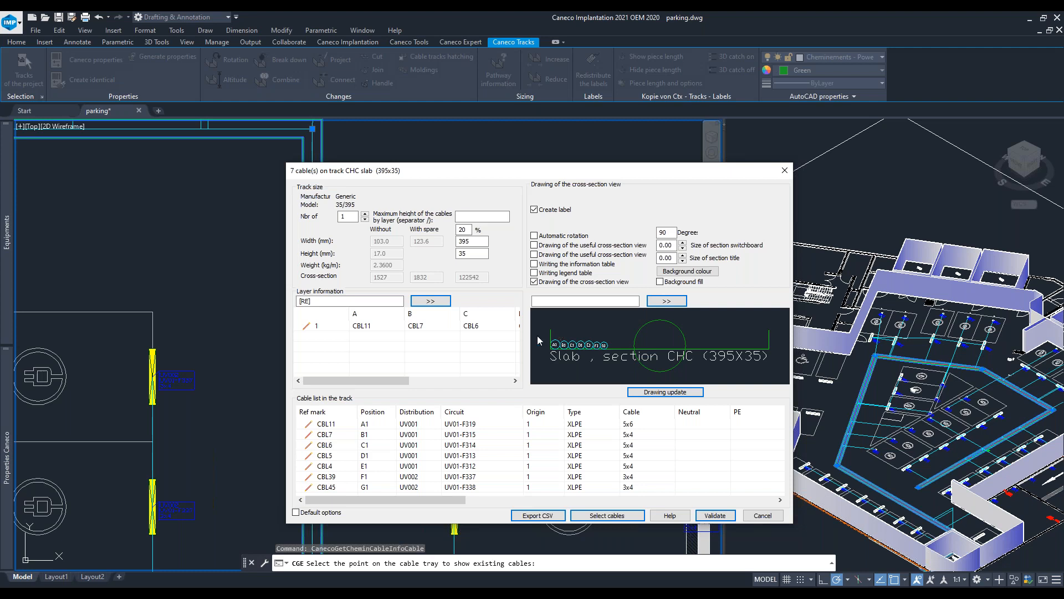
- Try stacking the slab tray's cables in two and three layers, then return to a single layer
click(364, 215)
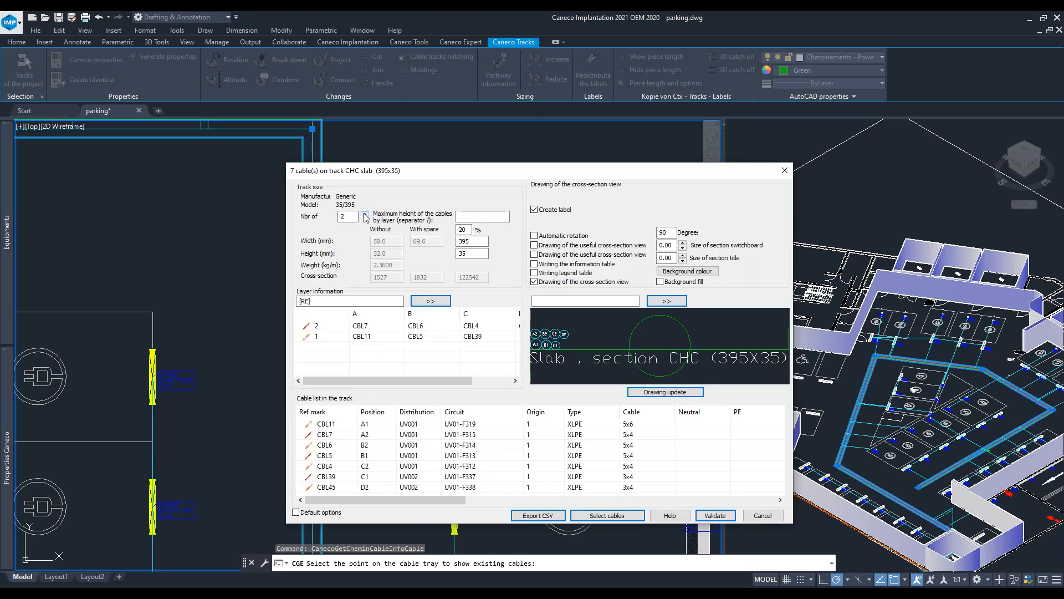
click(365, 213)
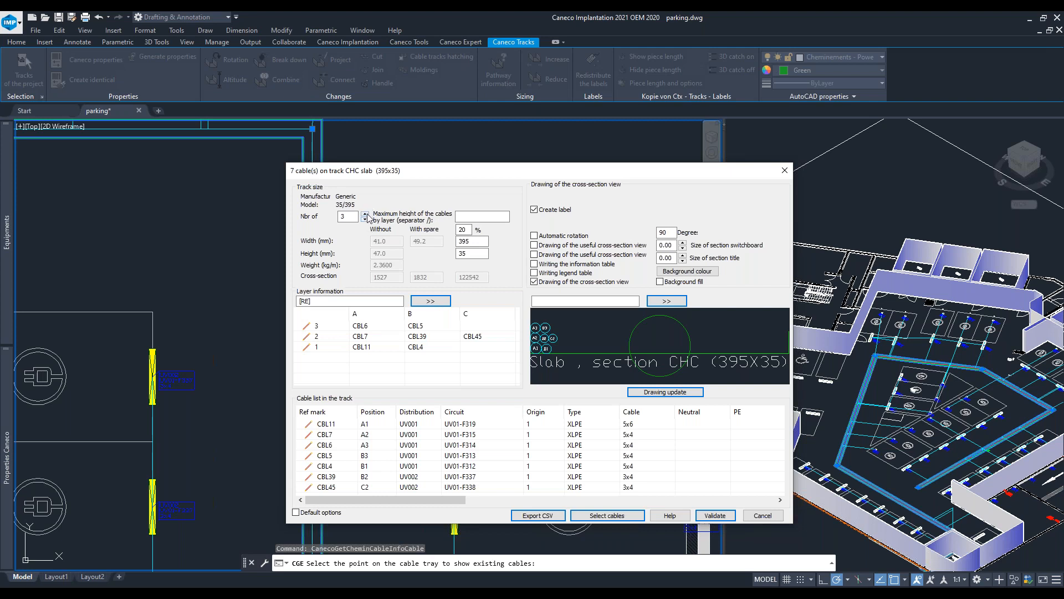
click(365, 219)
click(365, 218)
click(365, 219)
click(365, 214)
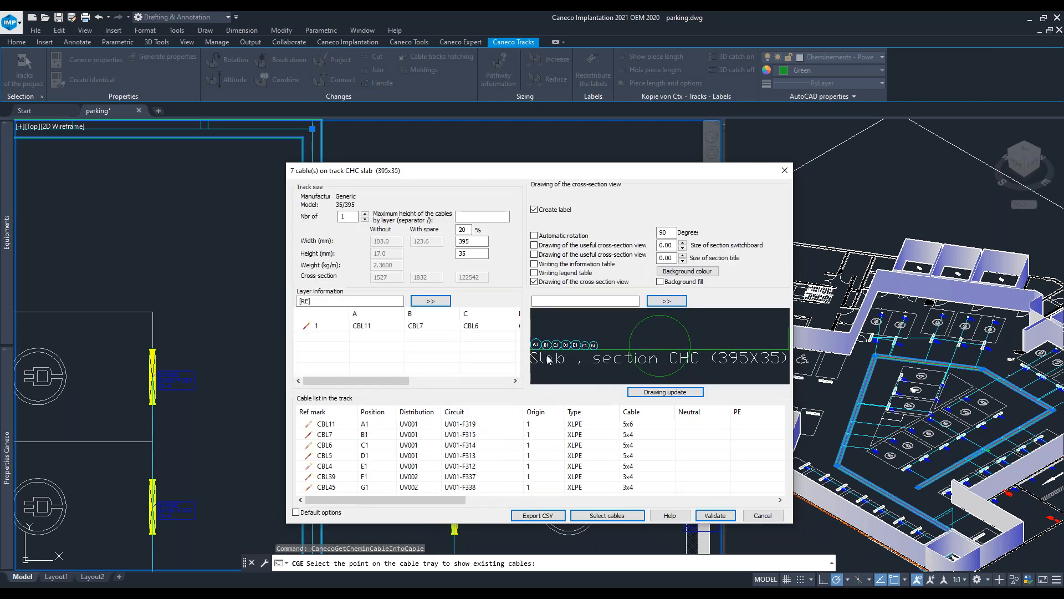
- Examine the cross-section preview and browse all columns of the tray's cable list, then close the dialog
scroll(573, 366, down, 2)
scroll(550, 353, up, 5)
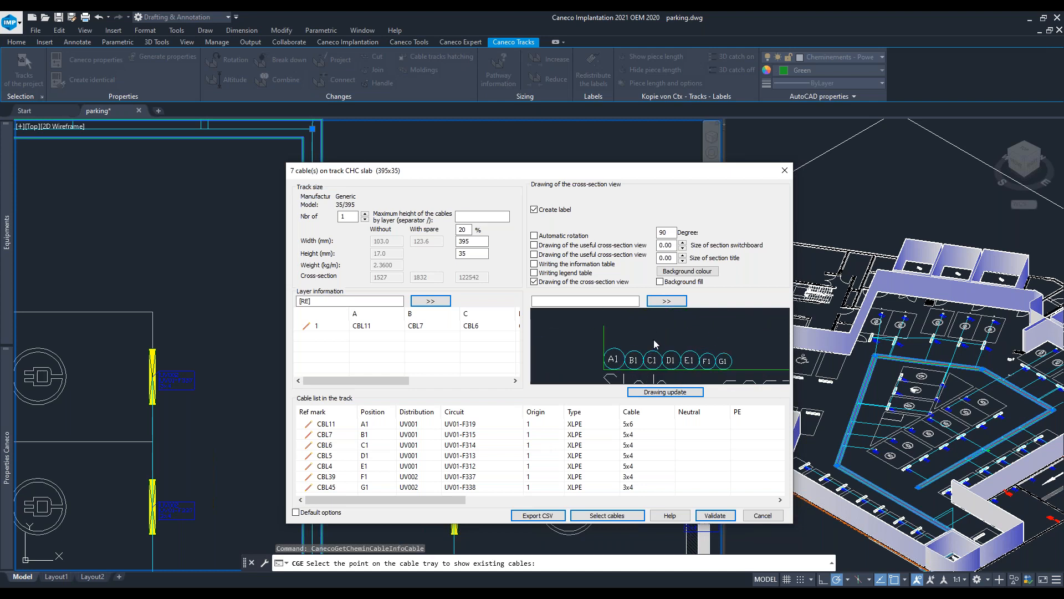
middle_drag(654, 341, 638, 318)
click(375, 429)
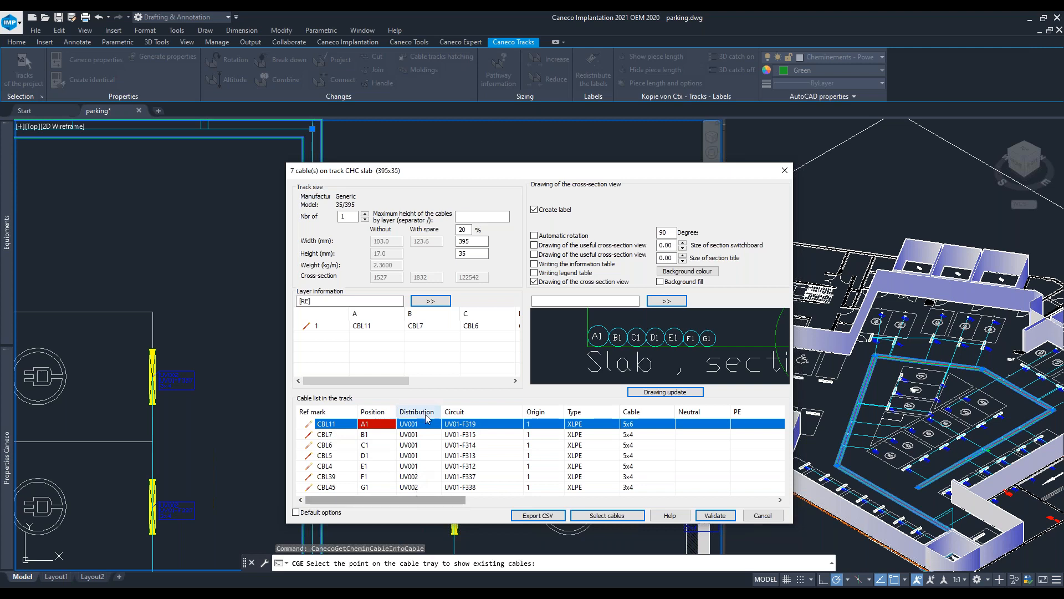
drag(417, 500, 556, 492)
scroll(557, 488, left, 3)
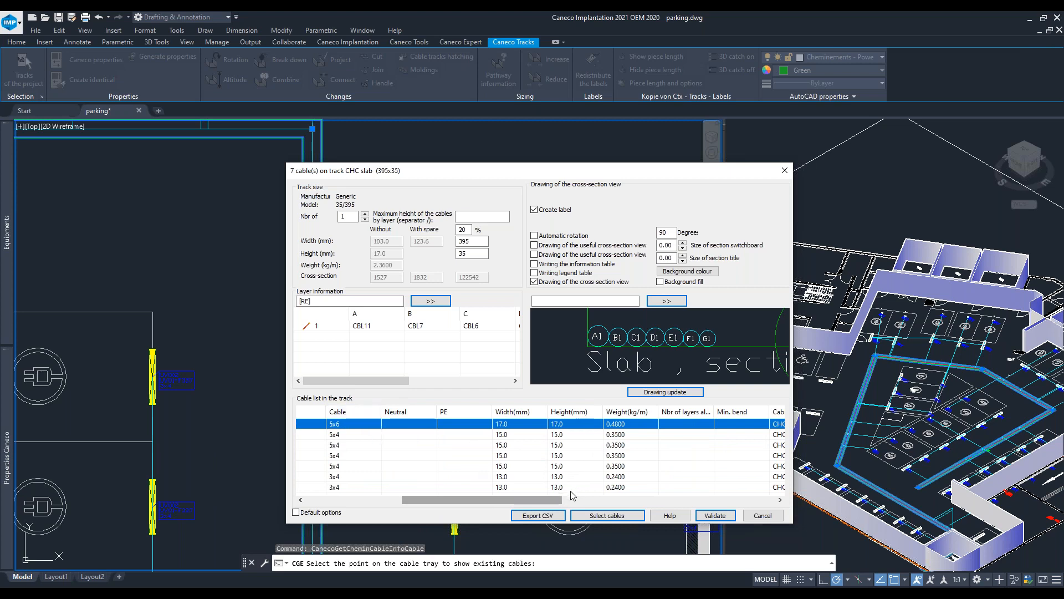
drag(542, 502, 699, 483)
scroll(699, 483, right, 1)
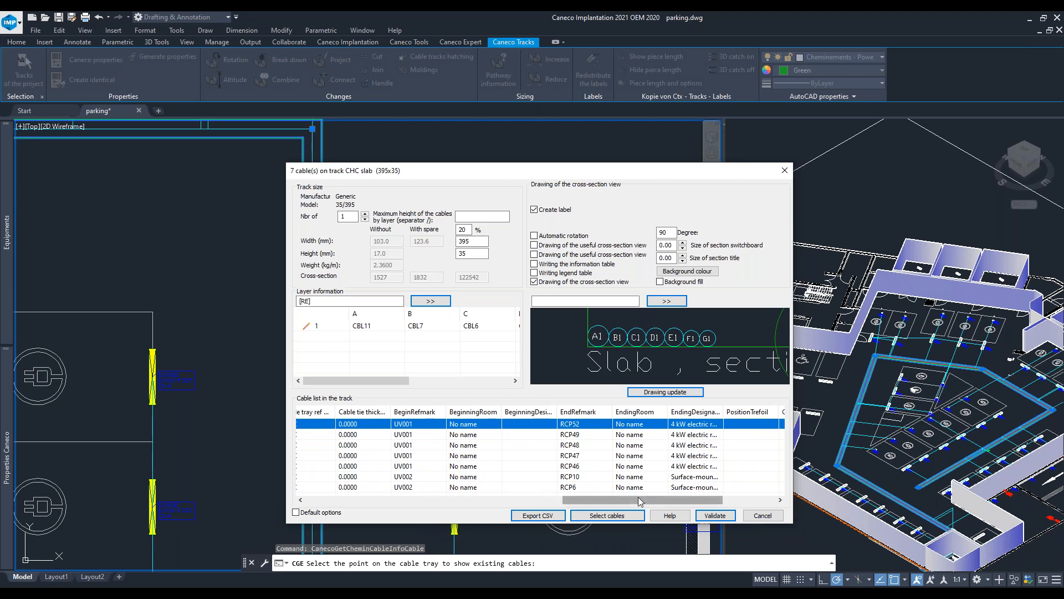
scroll(599, 455, right, 5)
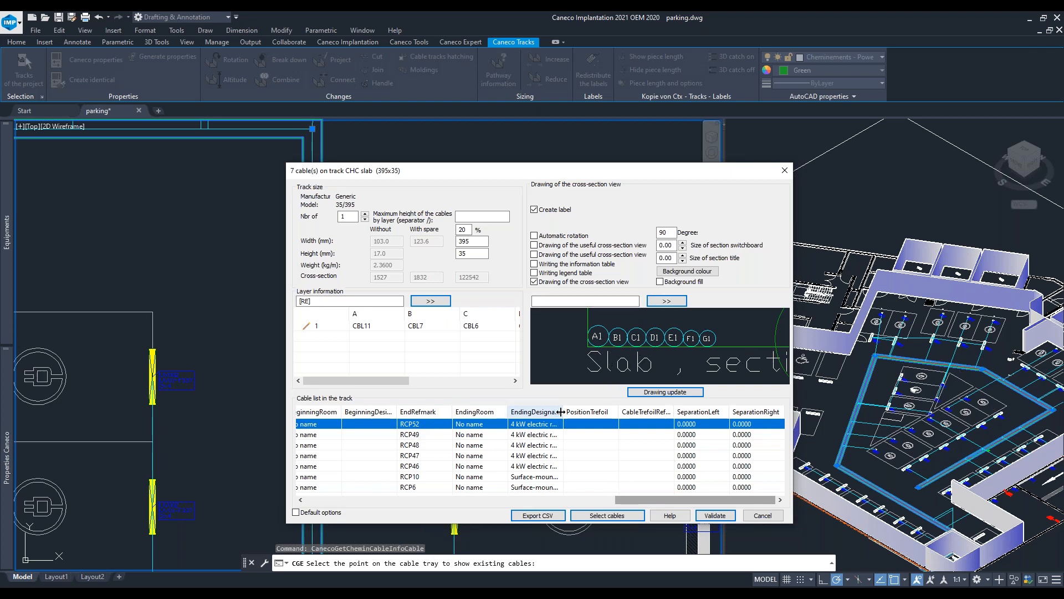
drag(562, 411, 591, 412)
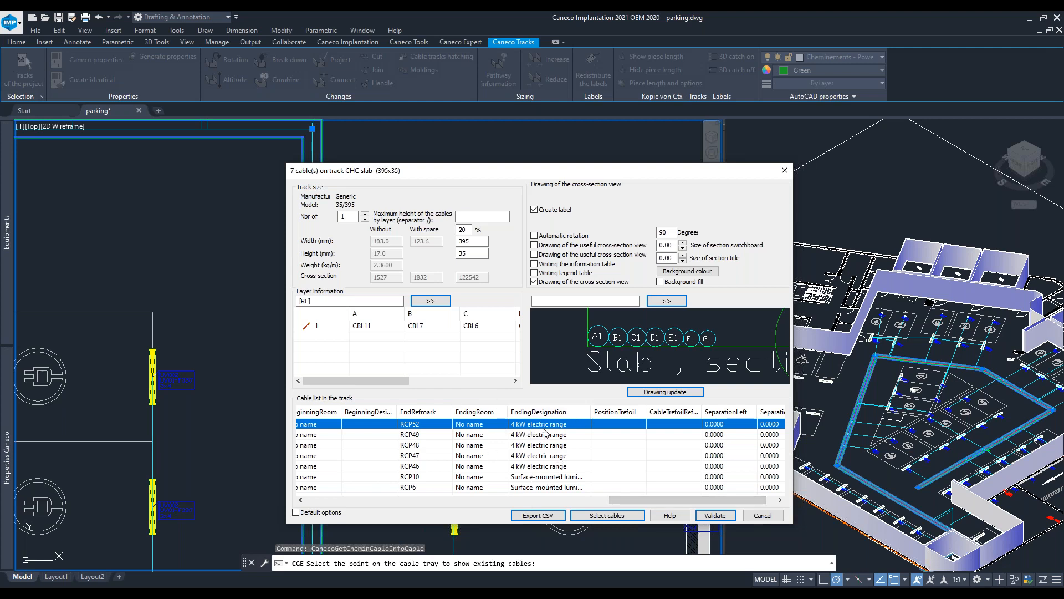
drag(711, 500, 531, 515)
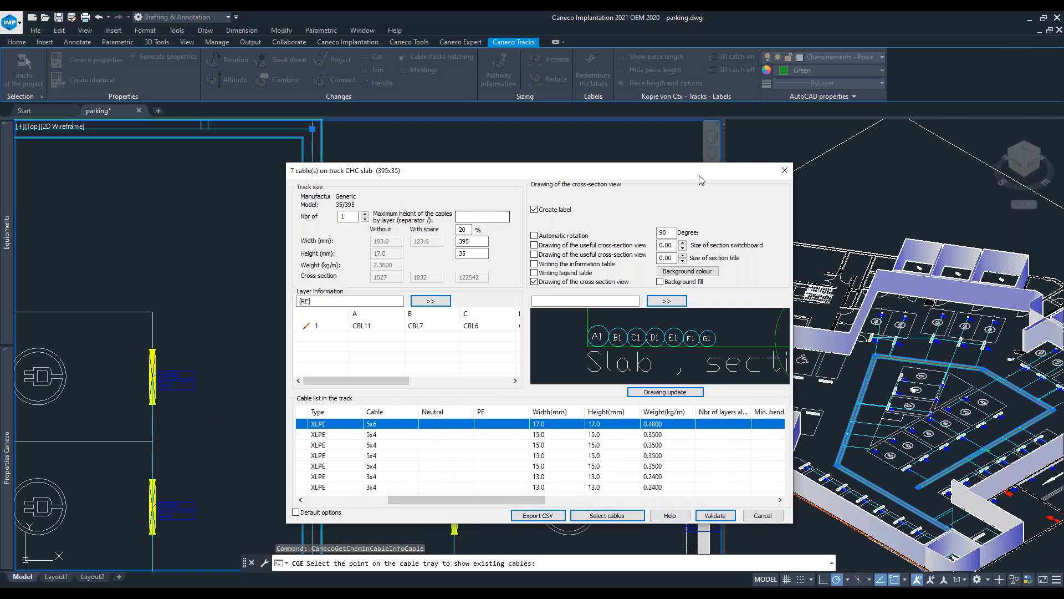
click(784, 170)
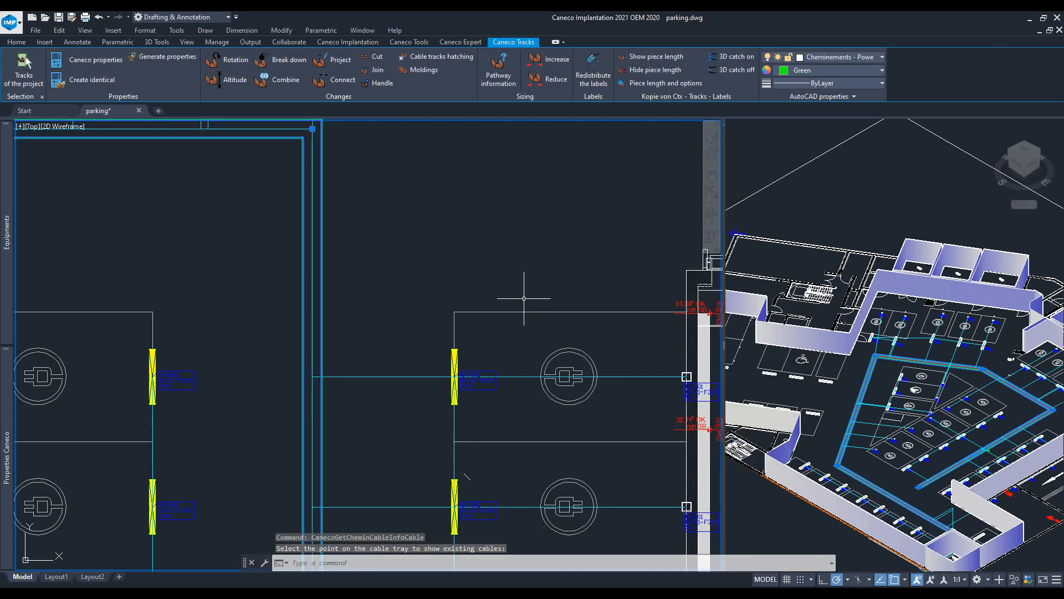
- Locate the CHC slab cross-section drawing placed in the plan and zoom in on its cable labels
scroll(533, 293, down, 5)
scroll(658, 239, up, 6)
middle_drag(644, 301, 375, 230)
scroll(377, 231, down, 5)
middle_drag(486, 544, 355, 119)
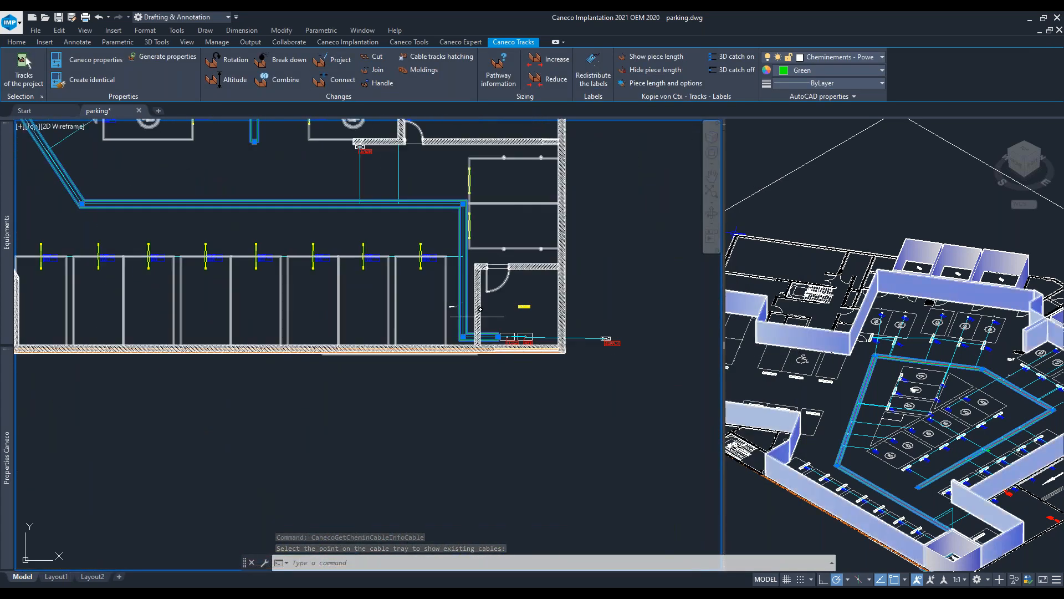
scroll(460, 263, up, 9)
middle_drag(446, 460, 415, 145)
middle_drag(387, 495, 467, 335)
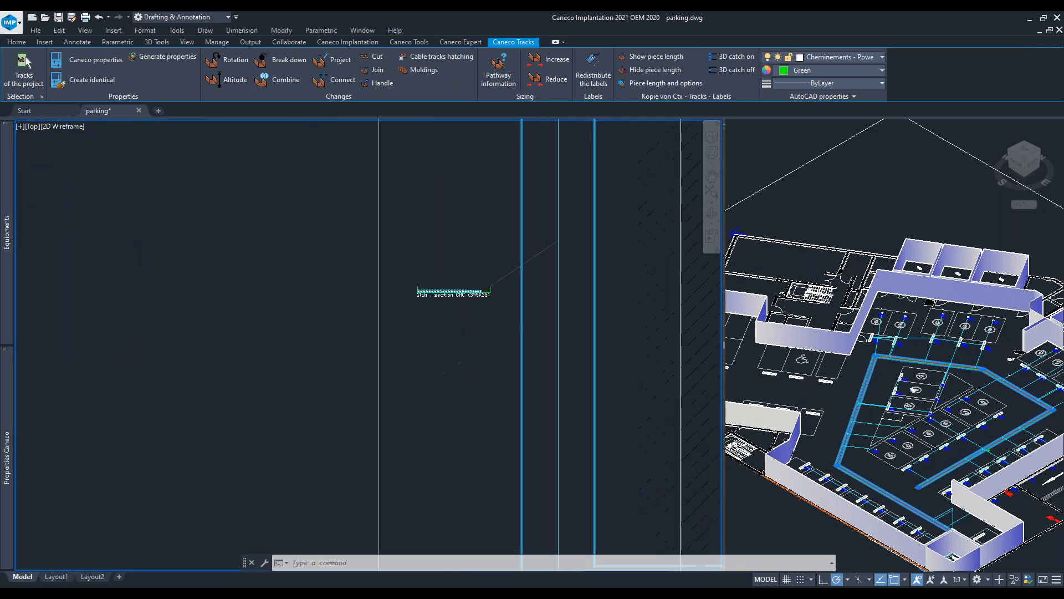
scroll(465, 322, up, 6)
scroll(576, 240, down, 2)
middle_drag(563, 247, 332, 350)
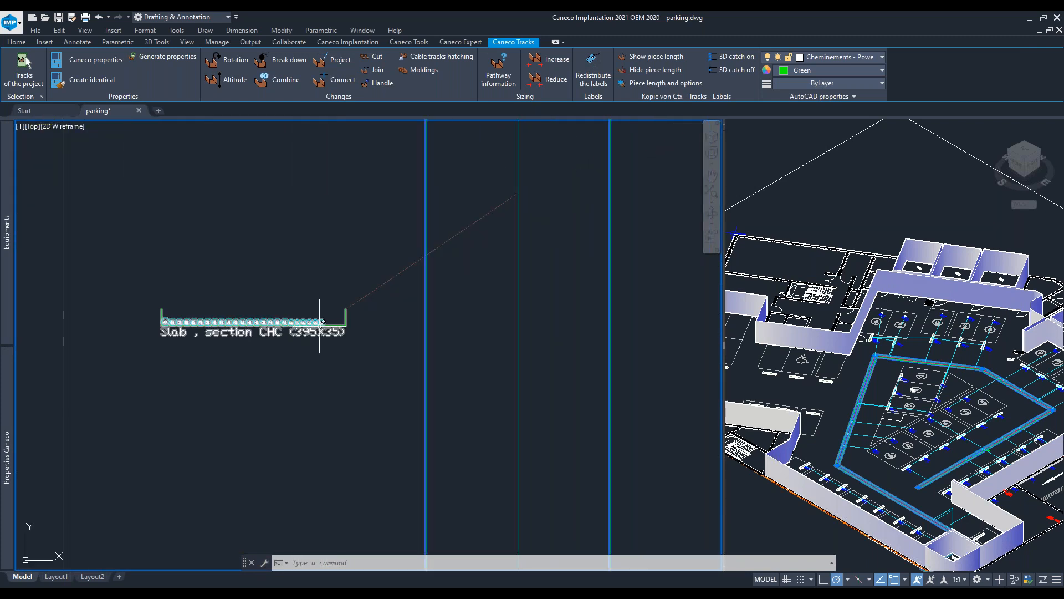
scroll(328, 325, up, 4)
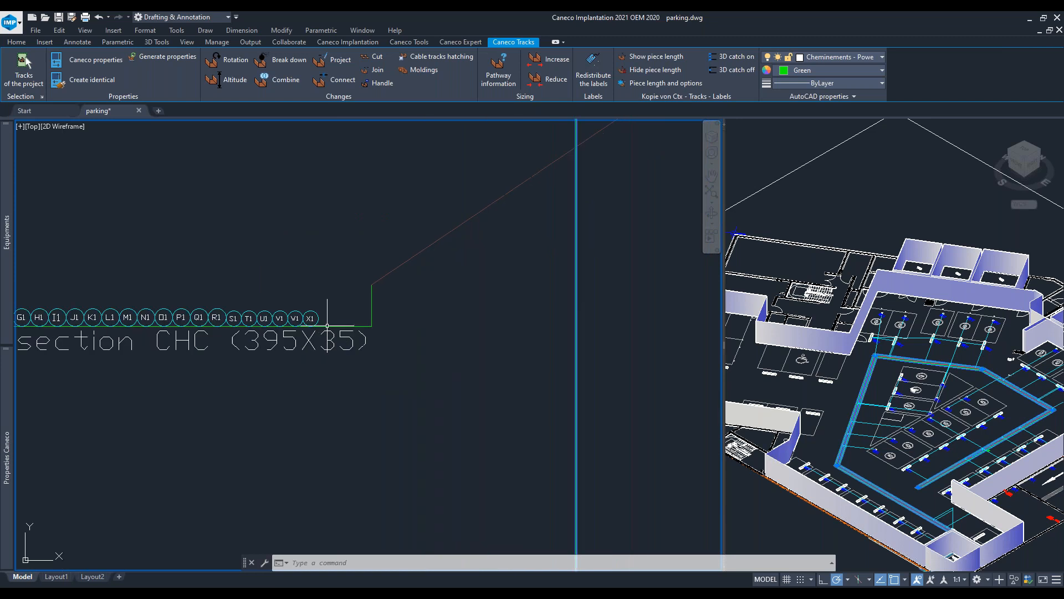
scroll(540, 339, down, 6)
middle_drag(532, 340, 365, 344)
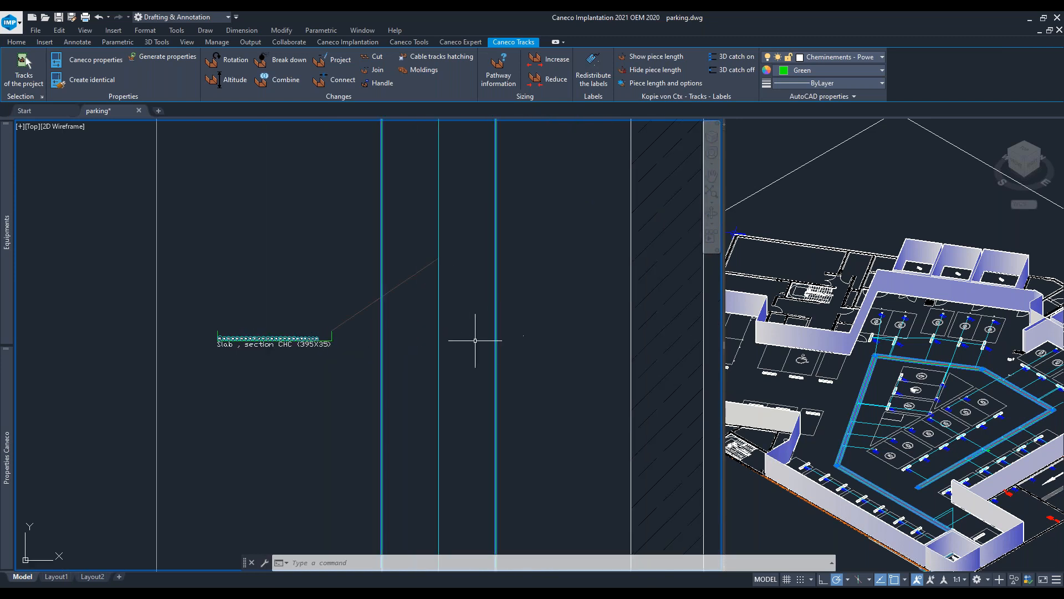
- Open the legends and bills of materials for equipment, enabling drawing update on the plan
scroll(209, 391, down, 4)
scroll(339, 344, down, 5)
scroll(326, 429, down, 3)
middle_drag(300, 314, 504, 395)
scroll(465, 332, down, 3)
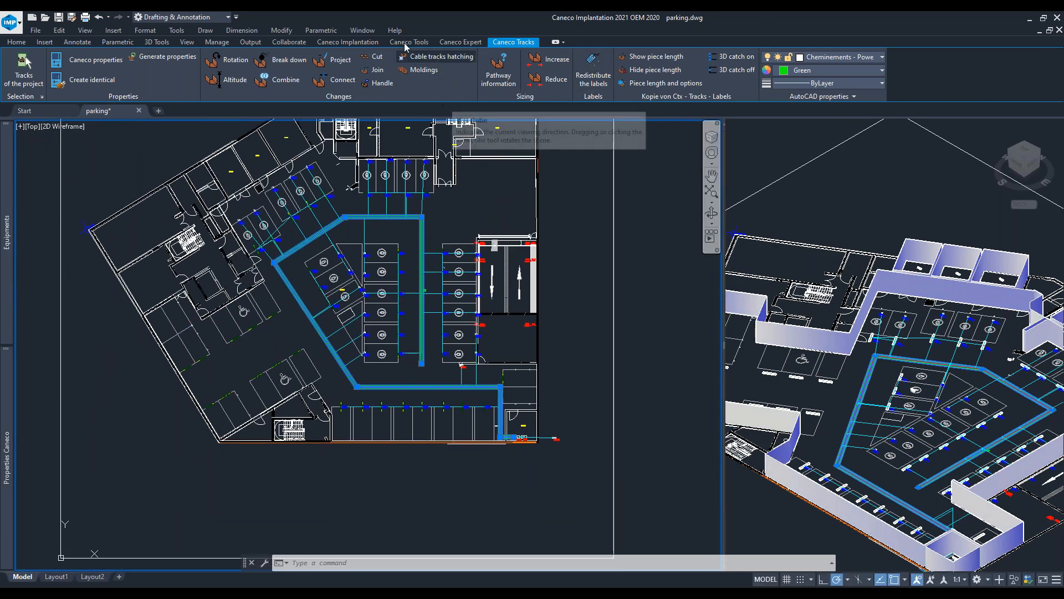
click(408, 43)
click(347, 42)
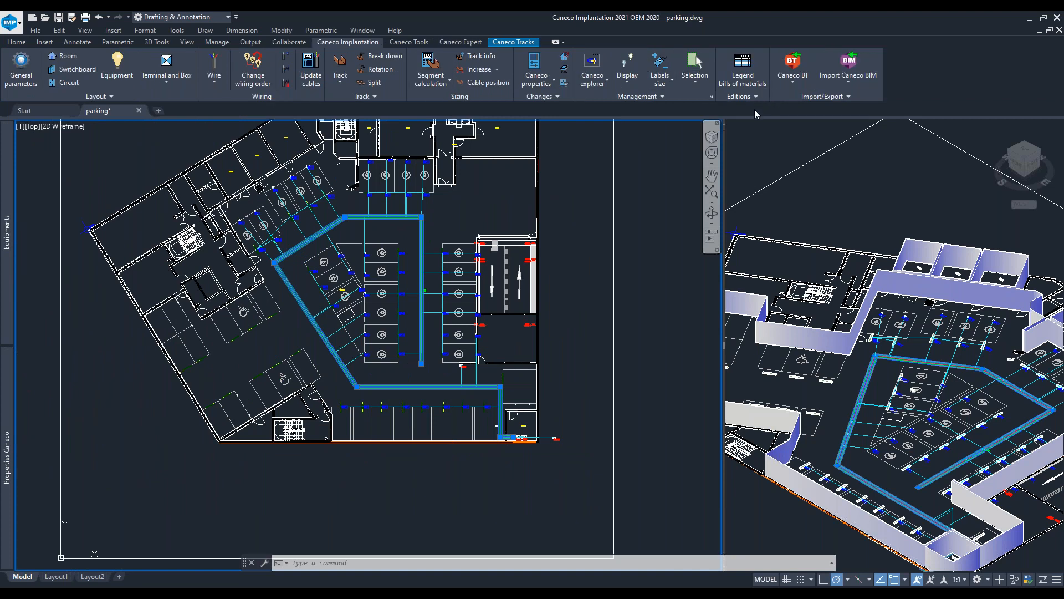
click(758, 82)
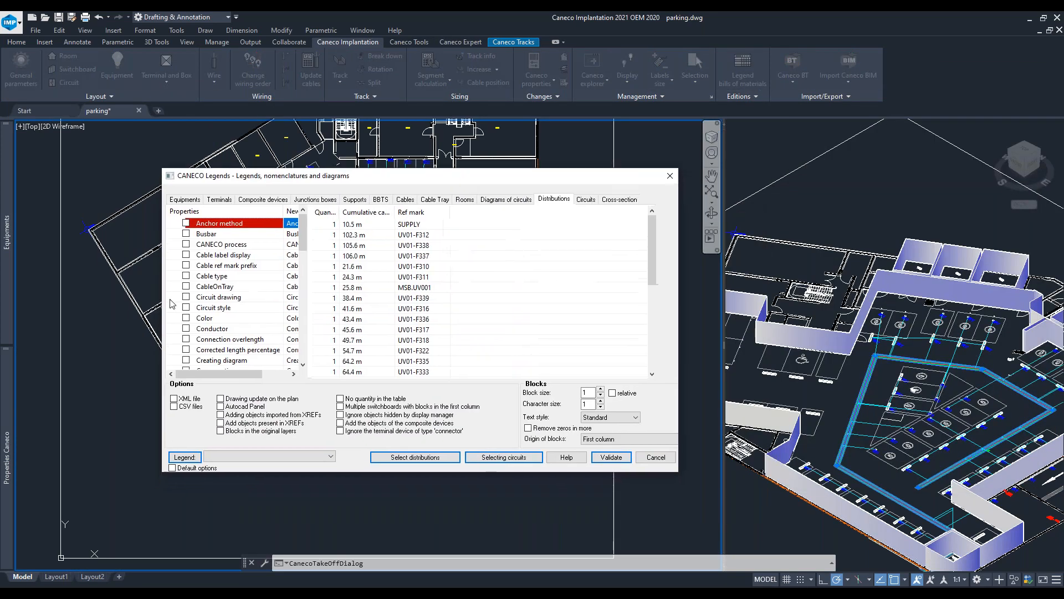
click(192, 200)
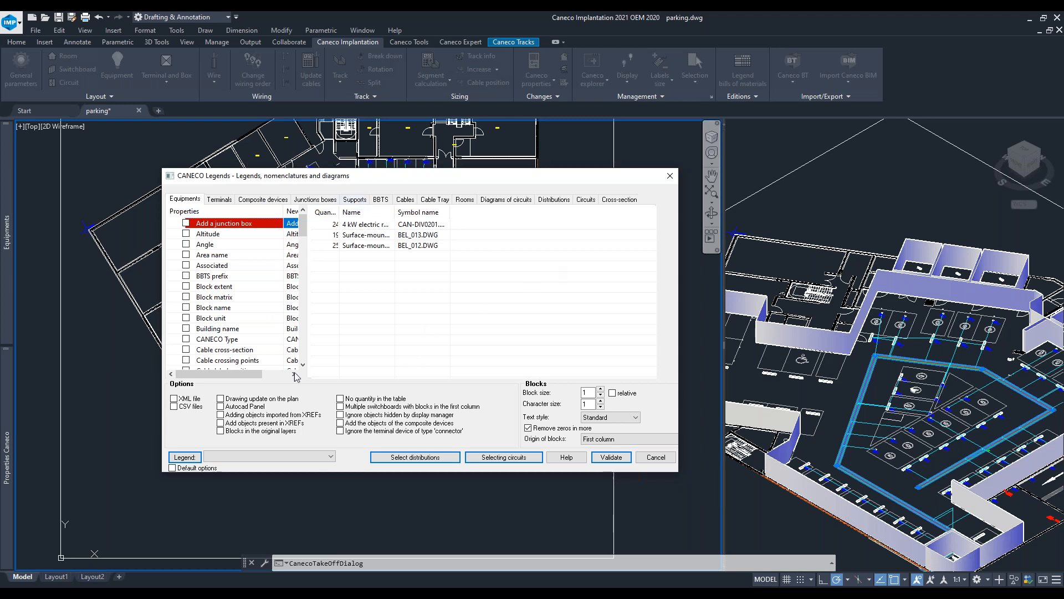
drag(467, 177, 429, 178)
click(214, 398)
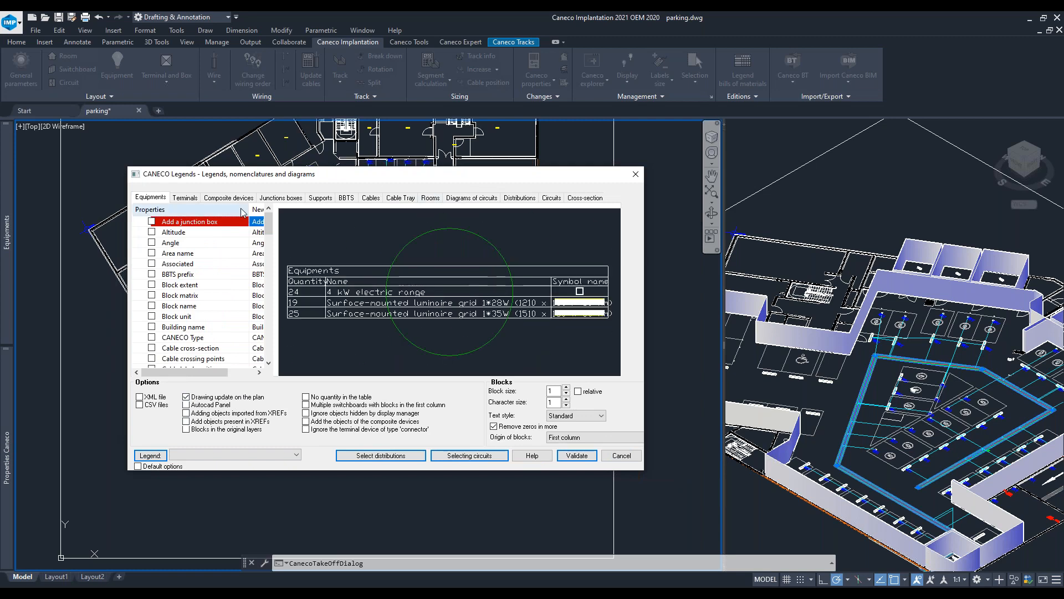
- Add Room description, Room name, Room type, Supply and Area name columns to the equipment legend
drag(271, 222, 271, 334)
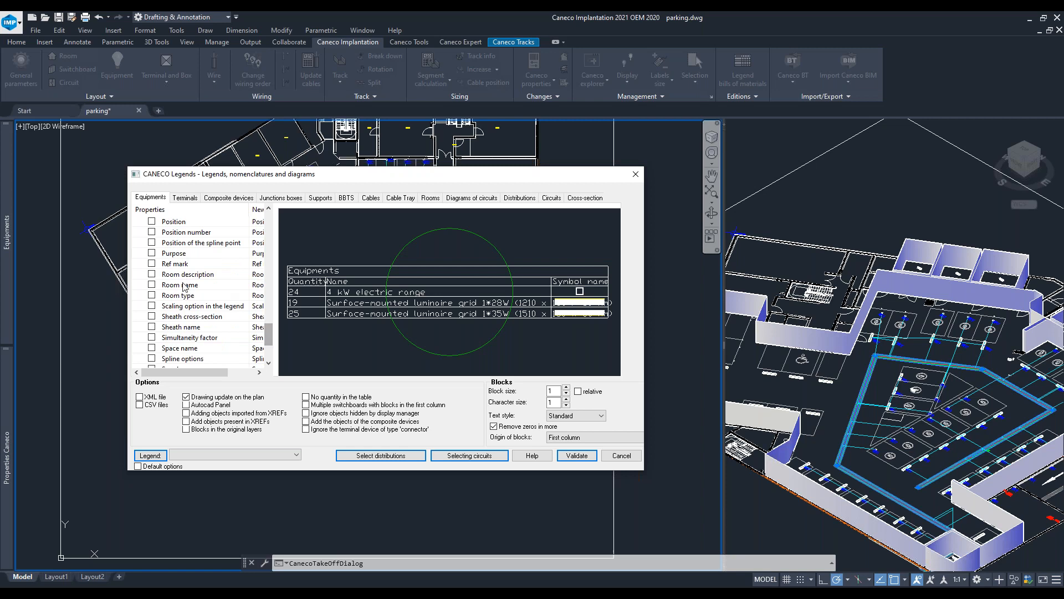
click(152, 274)
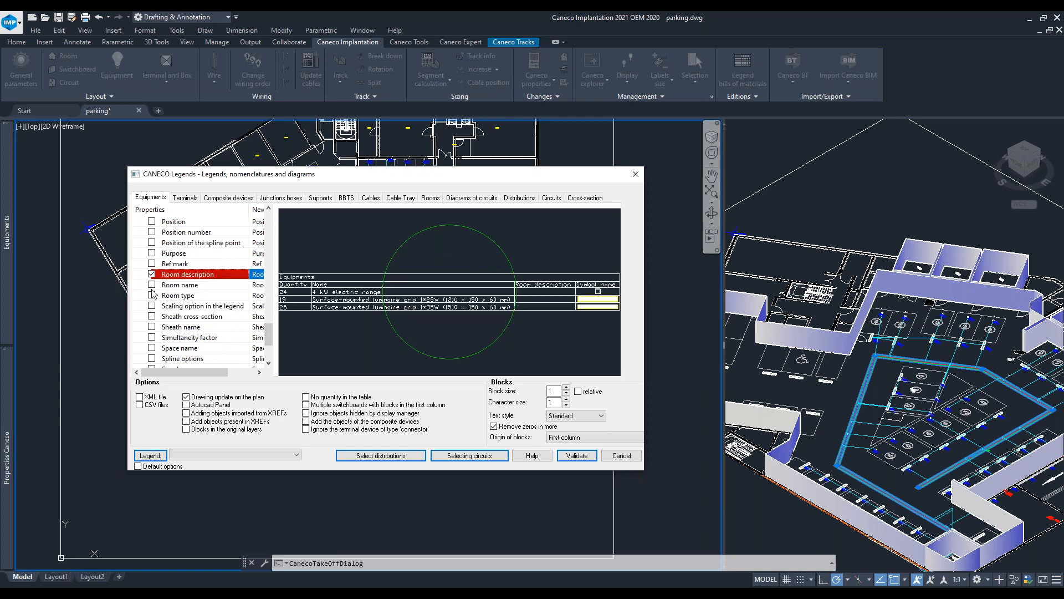
click(151, 284)
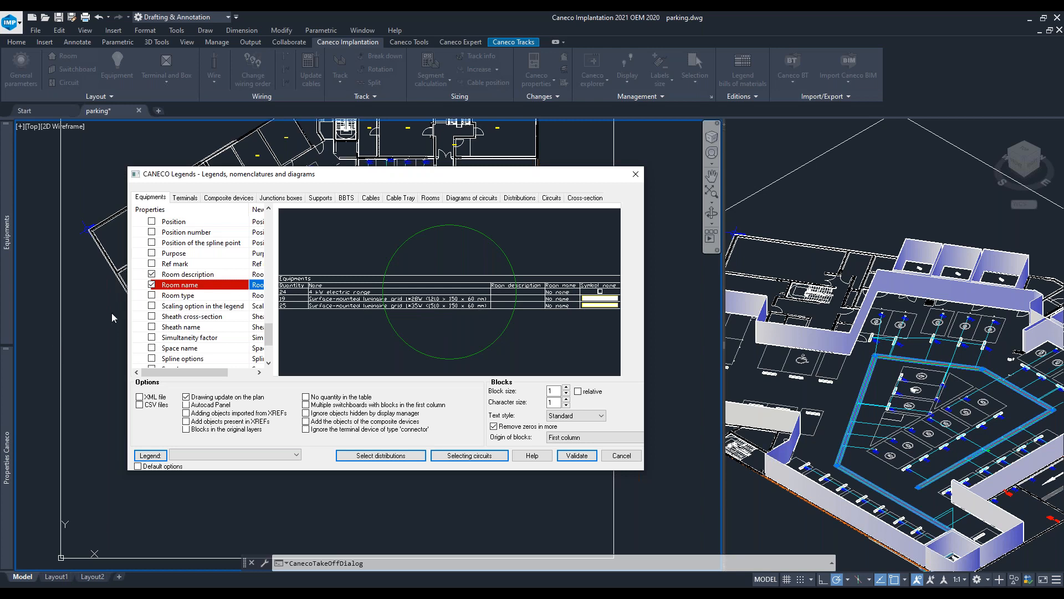
click(152, 296)
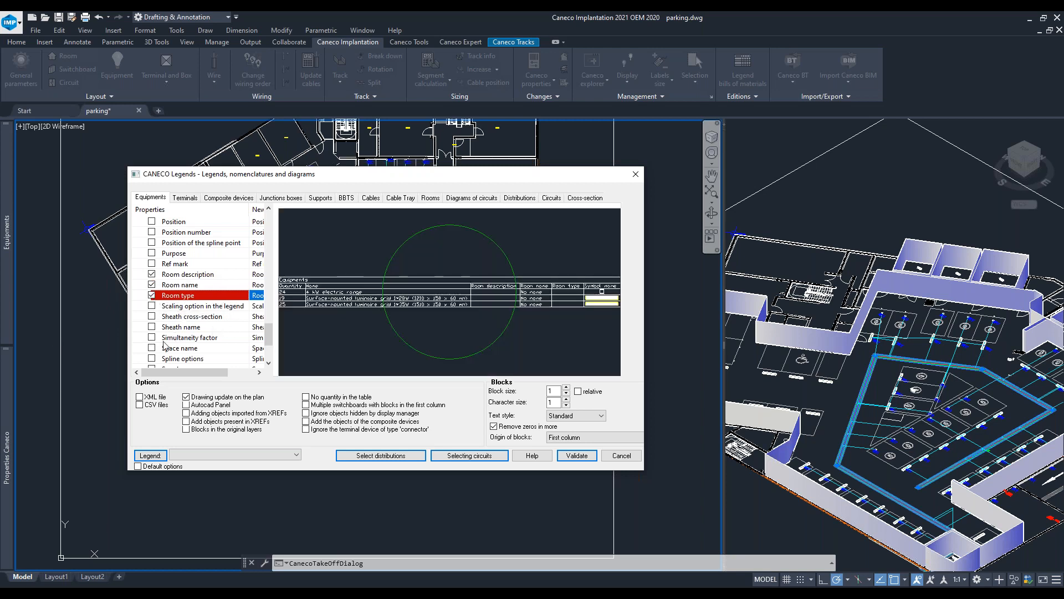
scroll(155, 333, down, 2)
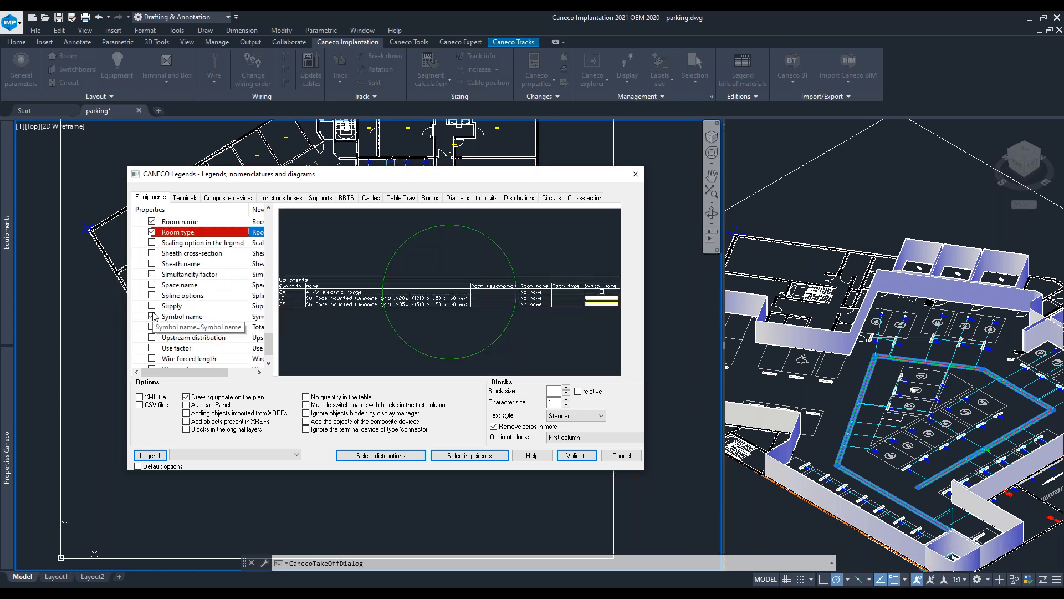
click(151, 306)
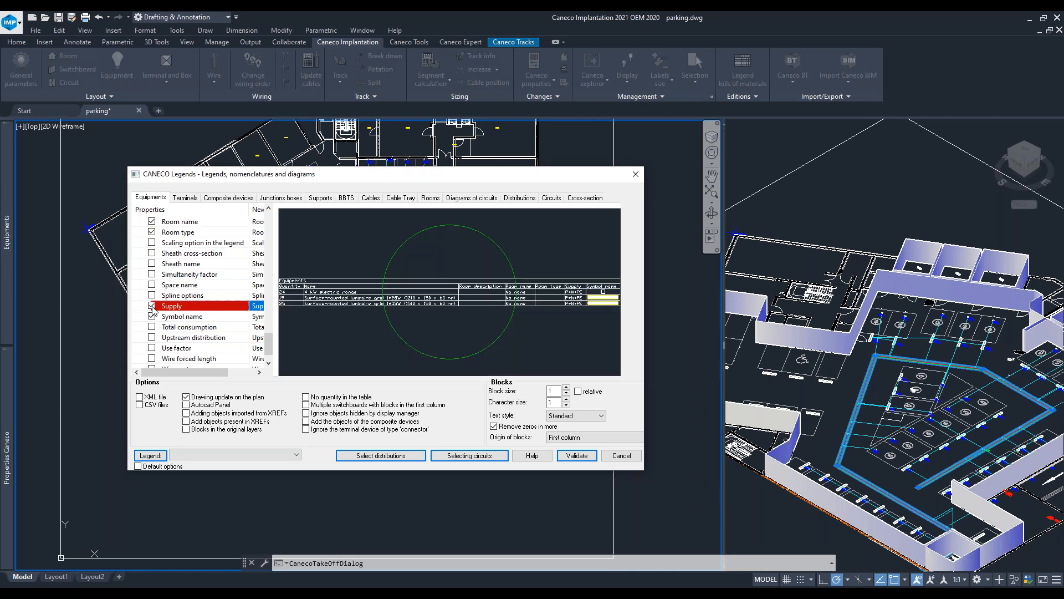
scroll(153, 311, down, 1)
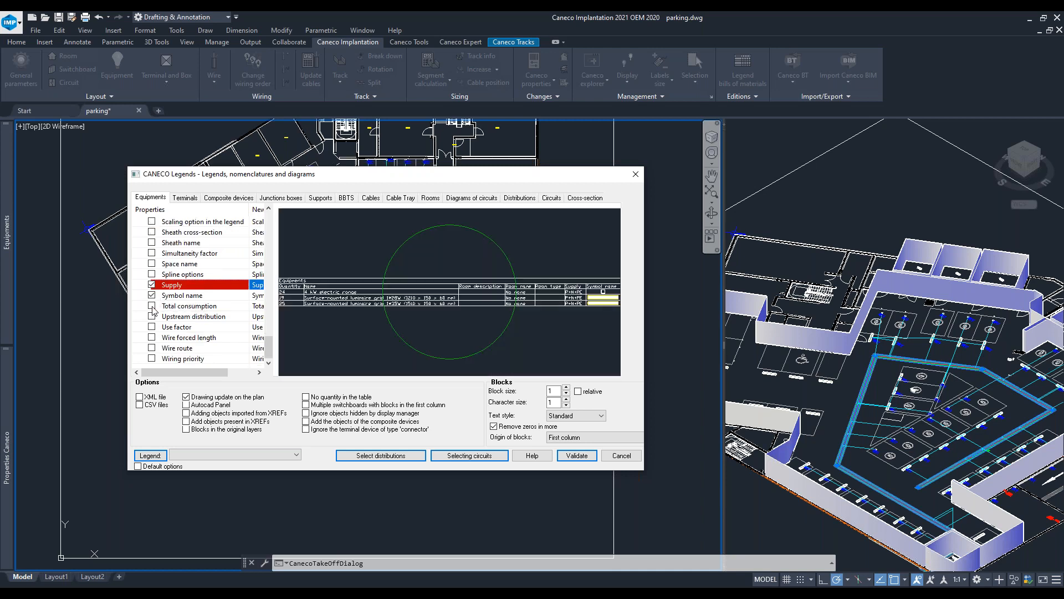
scroll(174, 309, up, 10)
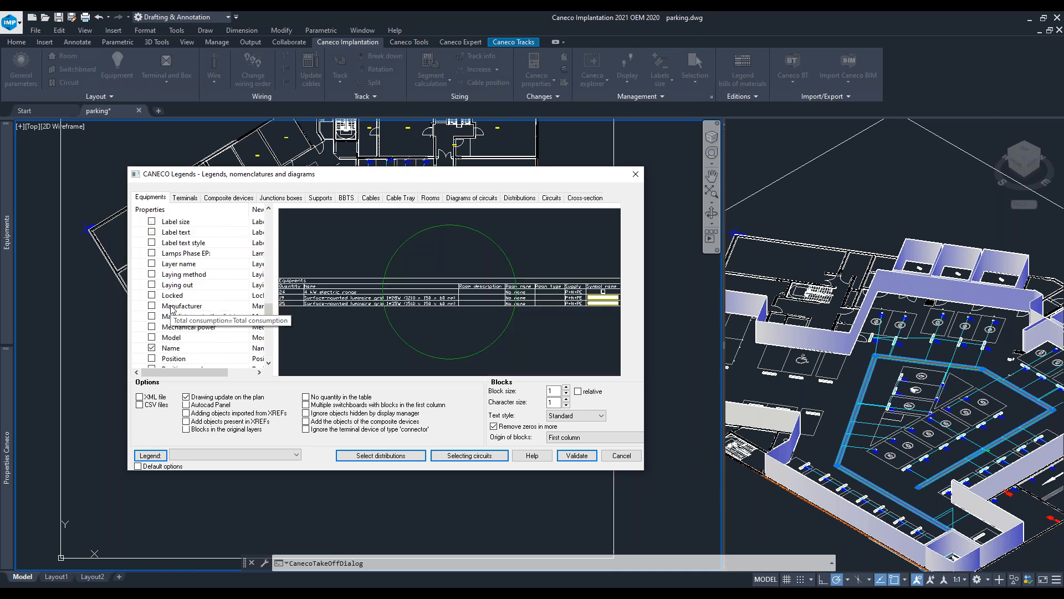
scroll(183, 282, up, 10)
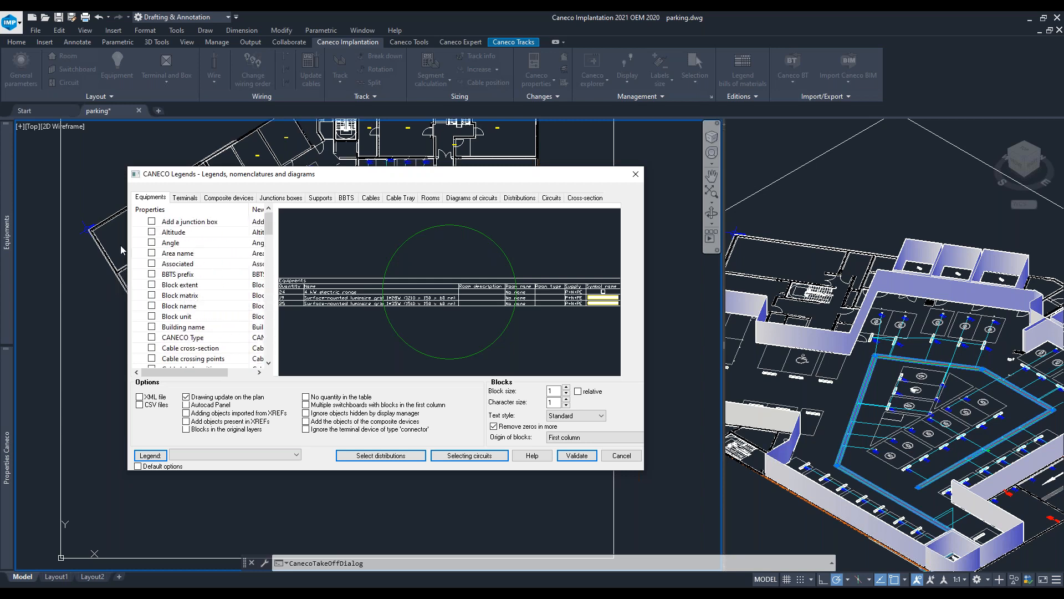
click(152, 253)
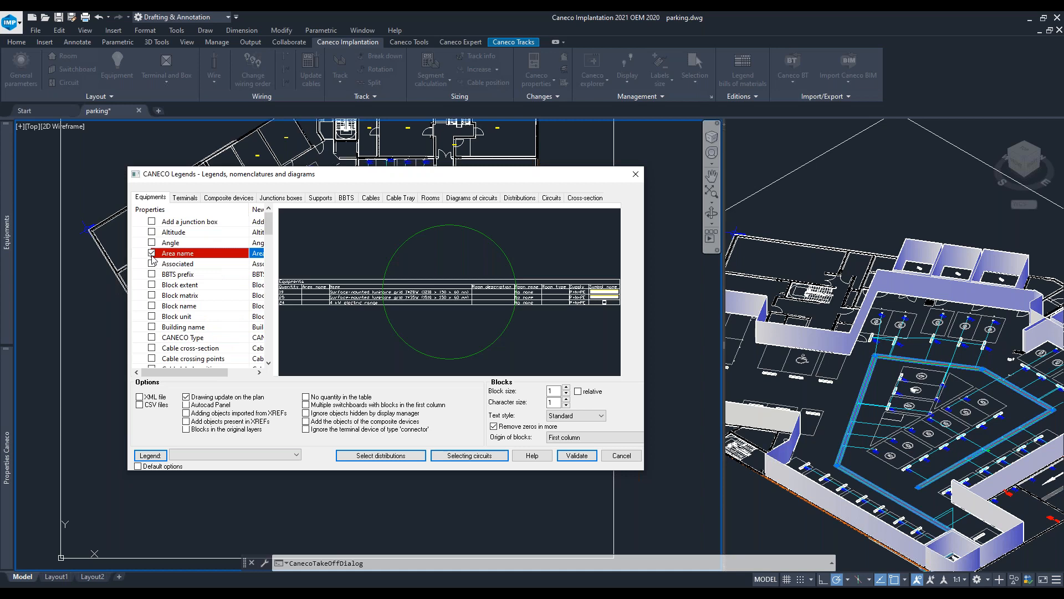
- Validate the equipment legend and place its frame in the empty area below the parking plan
drag(532, 177, 535, 308)
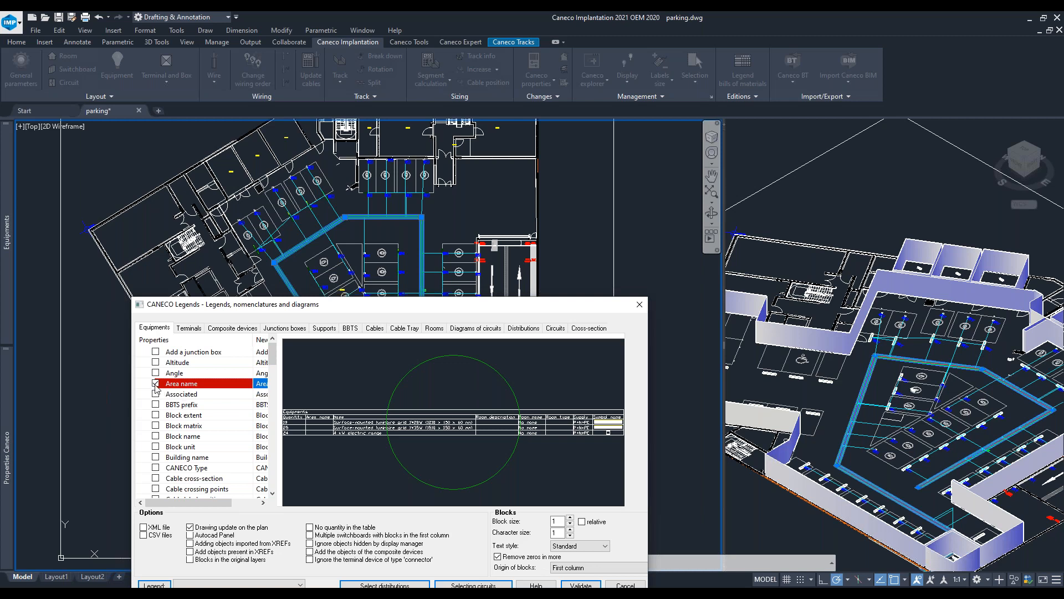
drag(346, 303, 332, 166)
click(569, 449)
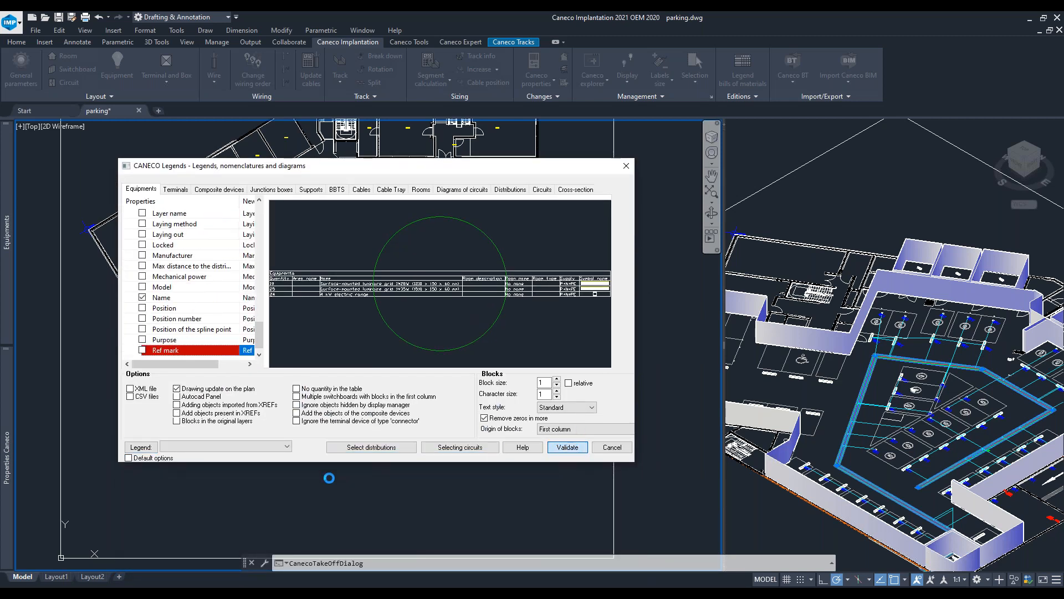
middle_drag(403, 480, 310, 394)
click(331, 387)
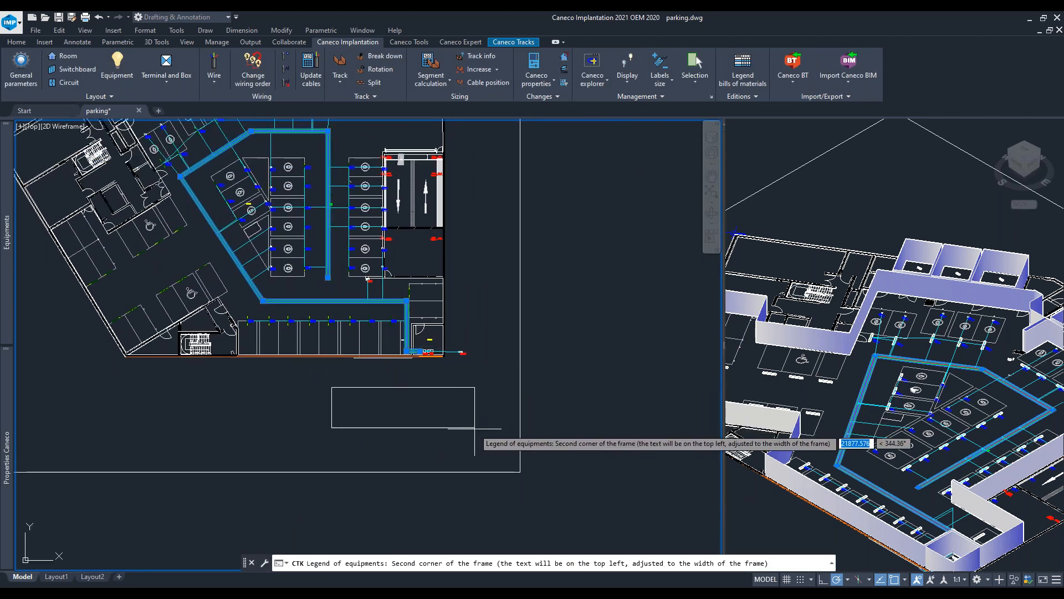
click(493, 439)
scroll(421, 388, up, 5)
scroll(372, 307, down, 5)
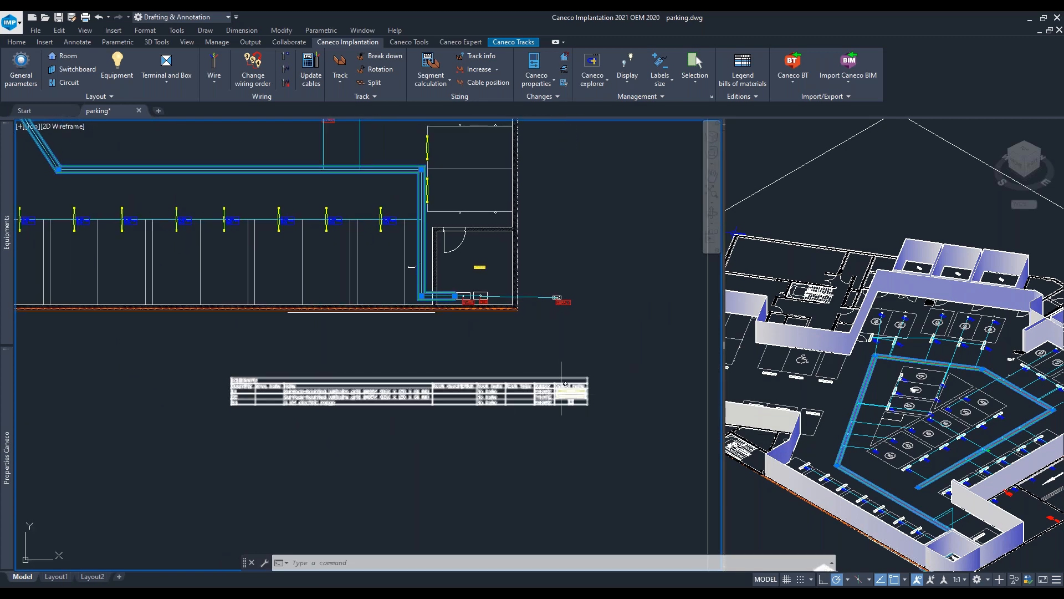
- Open the synoptic diagram parameters and set the page format to A4 landscape
scroll(577, 389, up, 4)
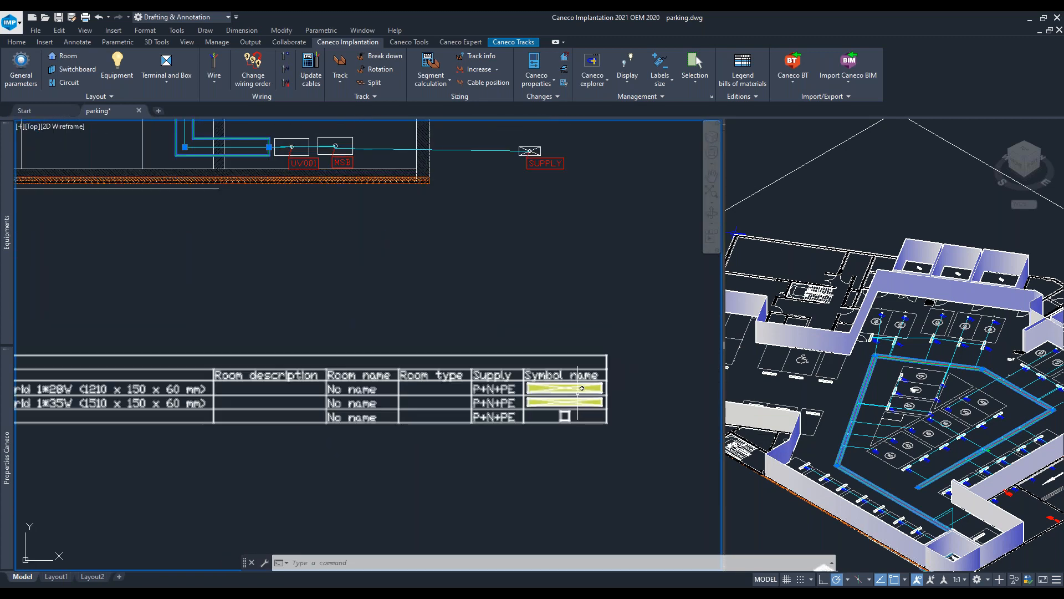
scroll(368, 384, down, 6)
scroll(368, 384, down, 3)
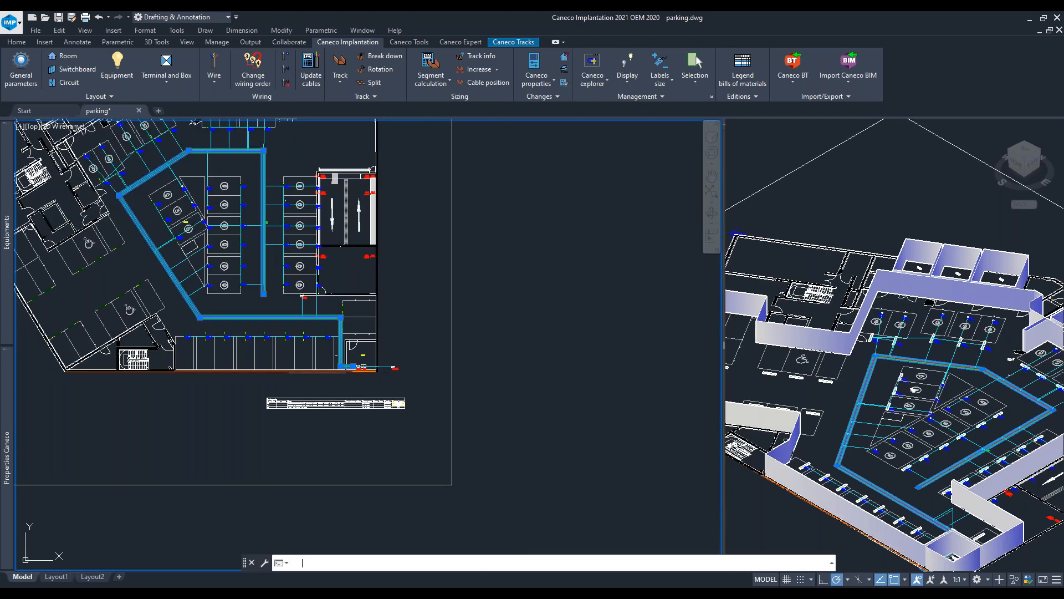
key(Return)
drag(597, 98, 511, 94)
click(458, 127)
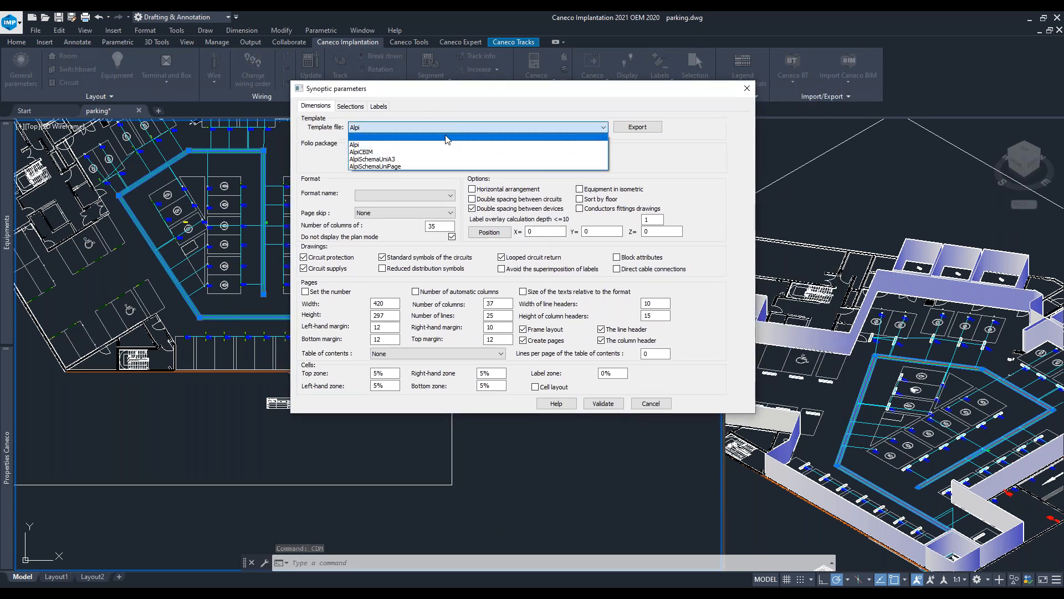
click(630, 160)
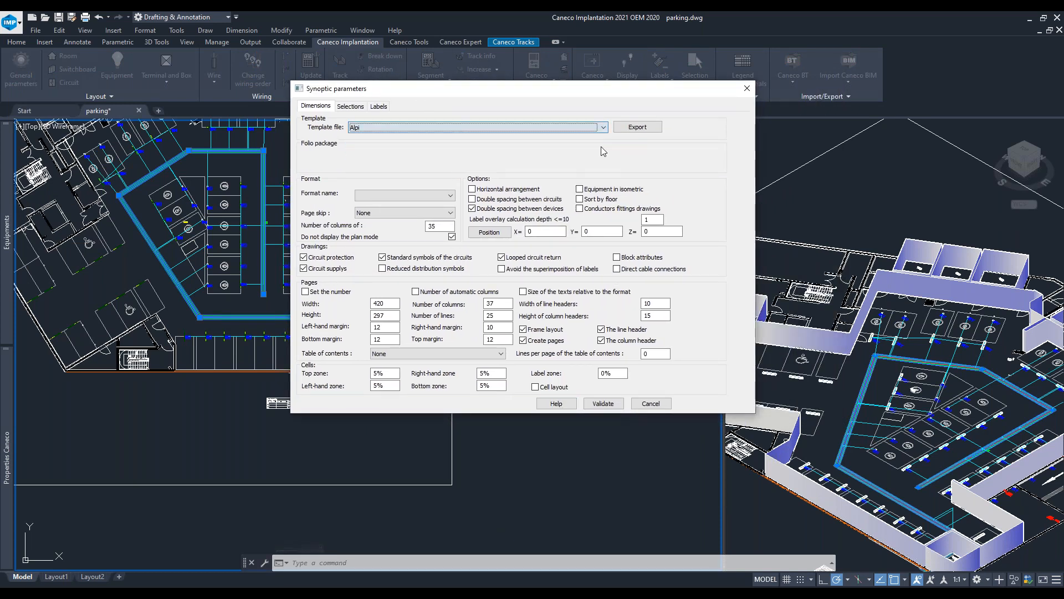
click(450, 195)
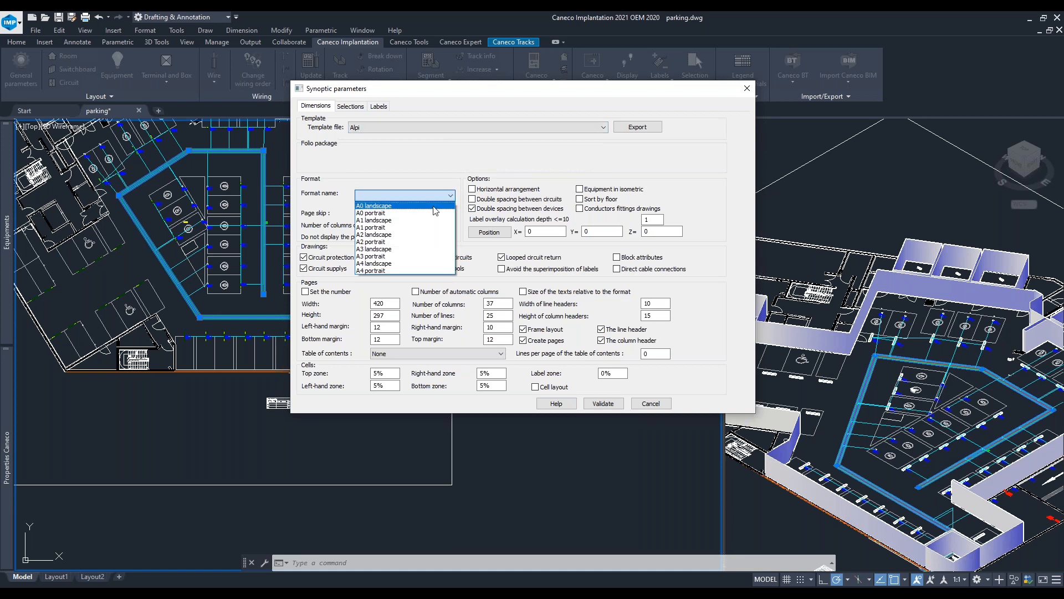
click(420, 264)
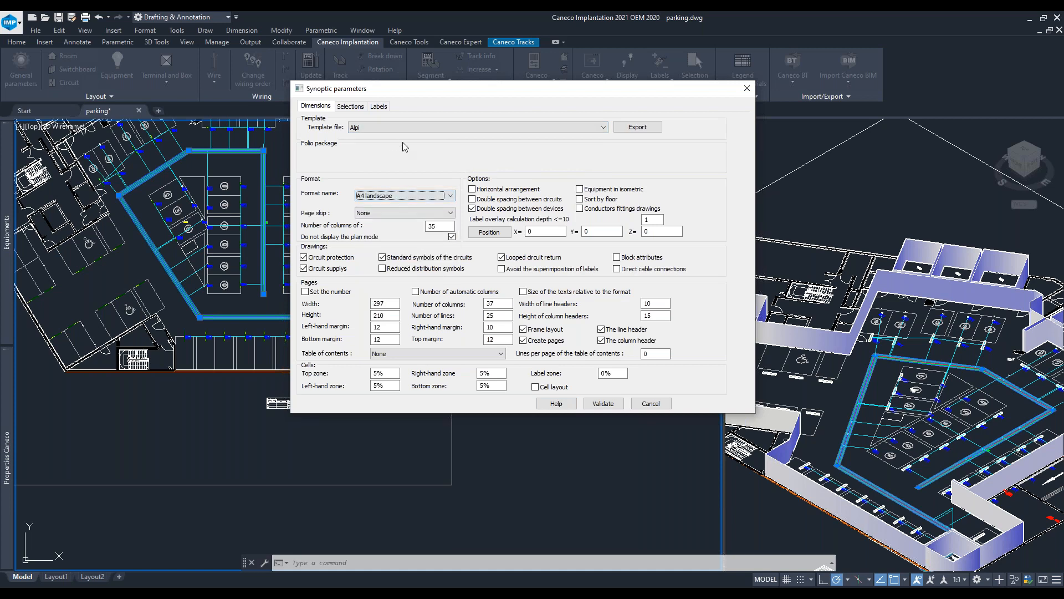
- Set the synoptic equipment labels to show the key words CI and NU as [.CI]-[NU]
click(351, 106)
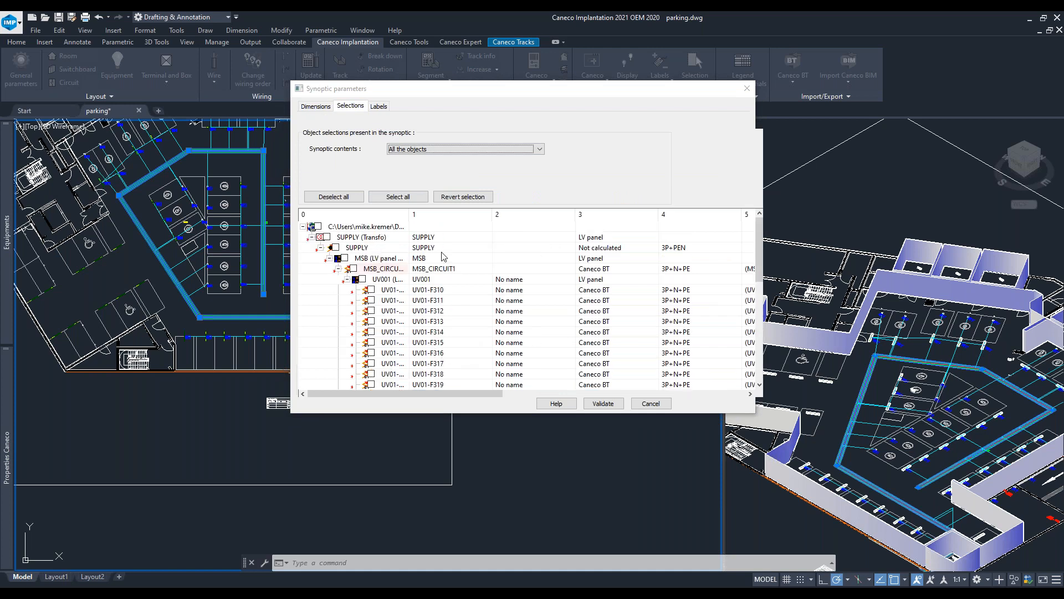
click(319, 227)
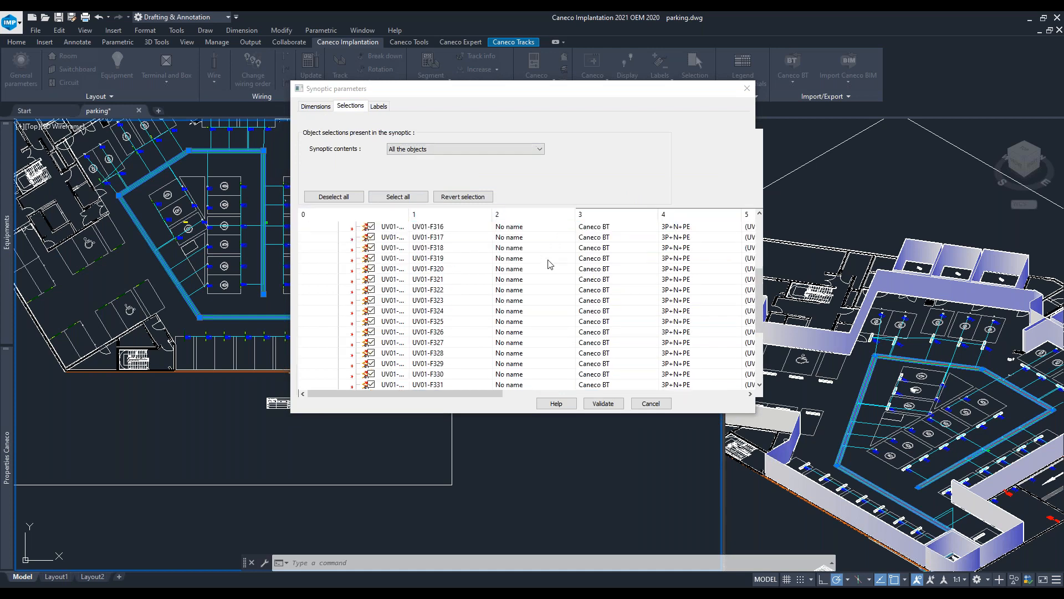
click(379, 105)
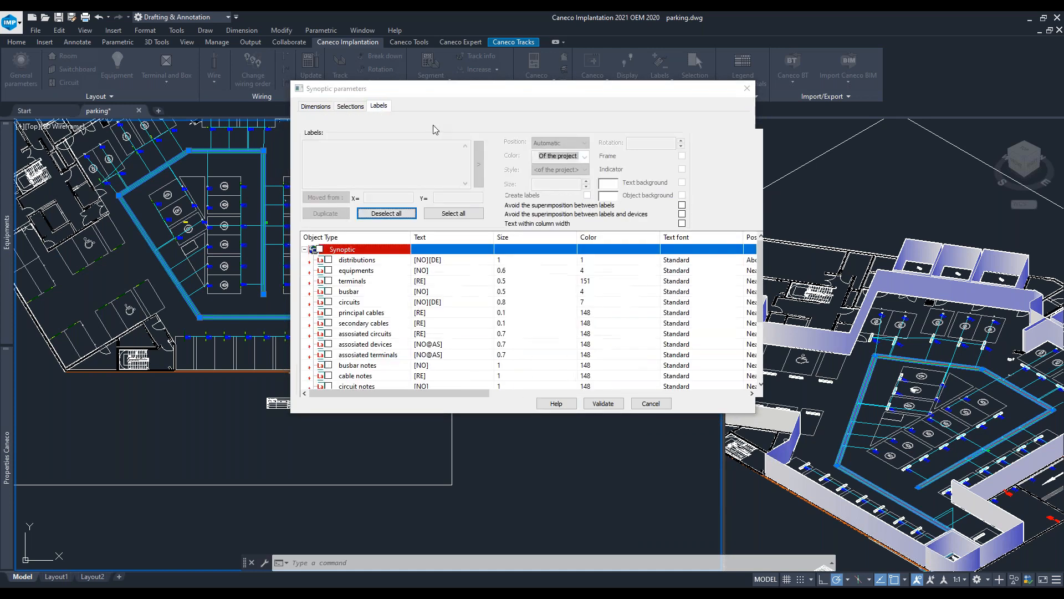
click(368, 271)
click(479, 164)
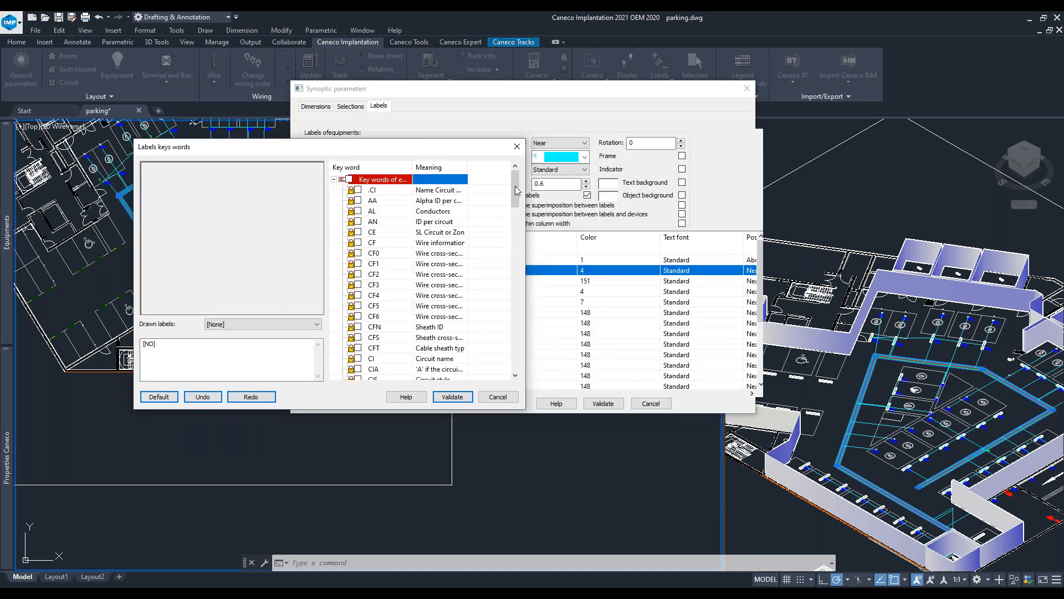
drag(467, 168, 533, 314)
click(359, 284)
click(358, 190)
click(206, 343)
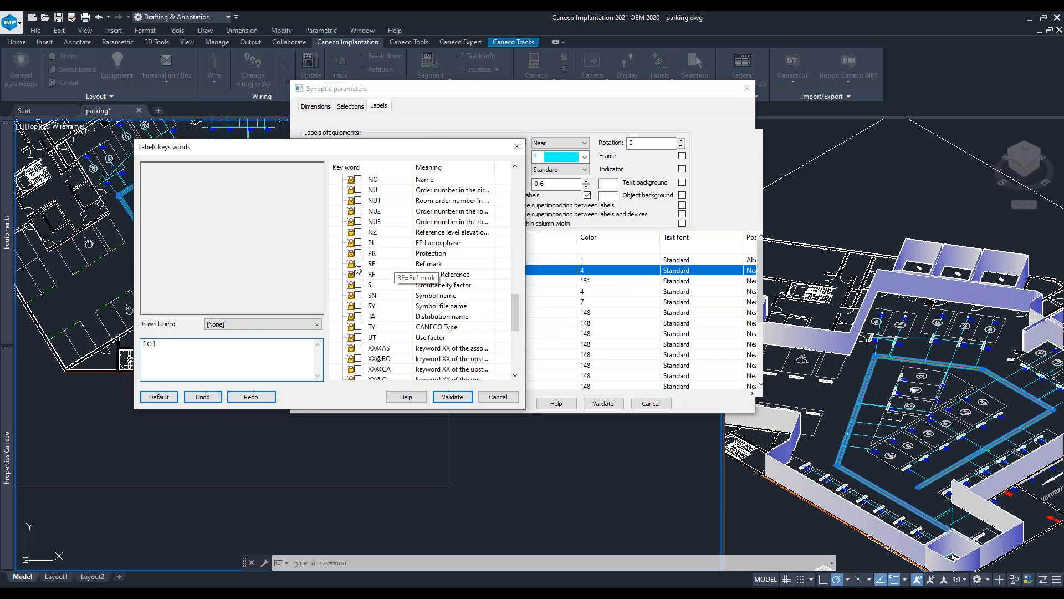
scroll(411, 256, up, 2)
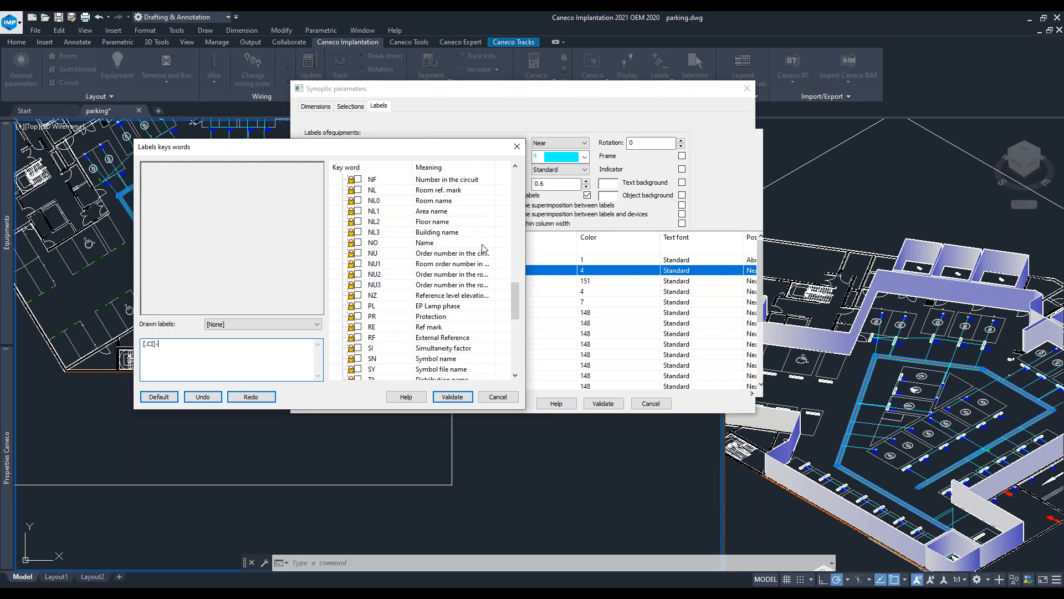
click(358, 256)
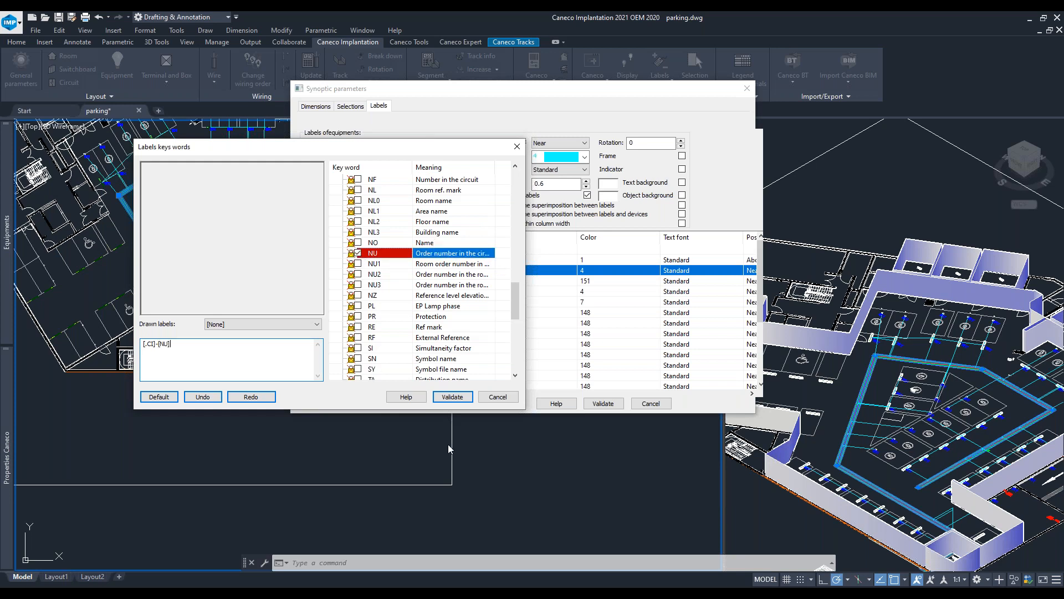
click(453, 396)
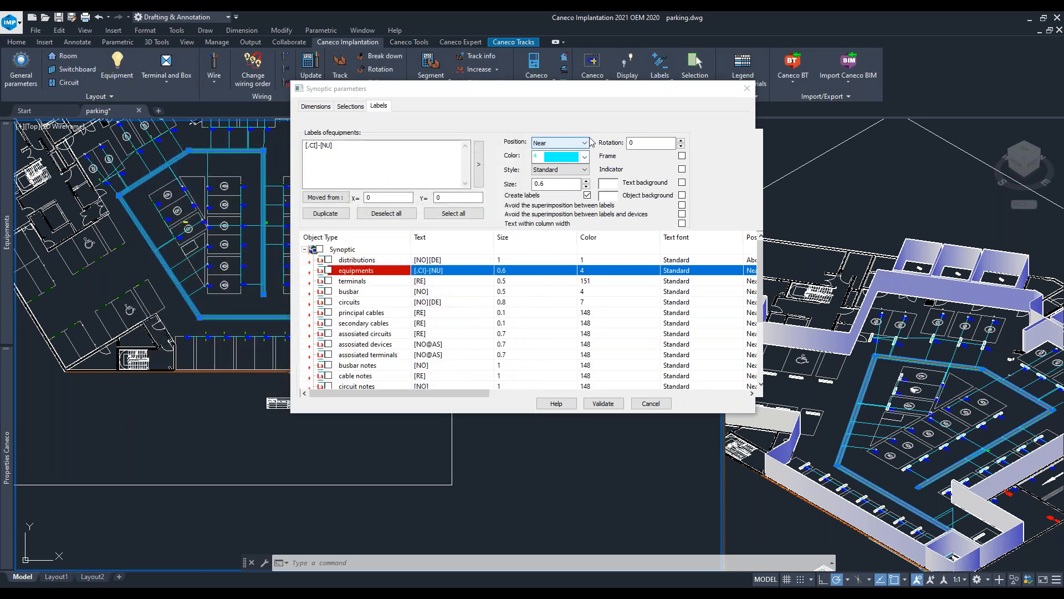
- Validate the synoptic parameters to generate the synoptic diagram in the drawing
click(583, 143)
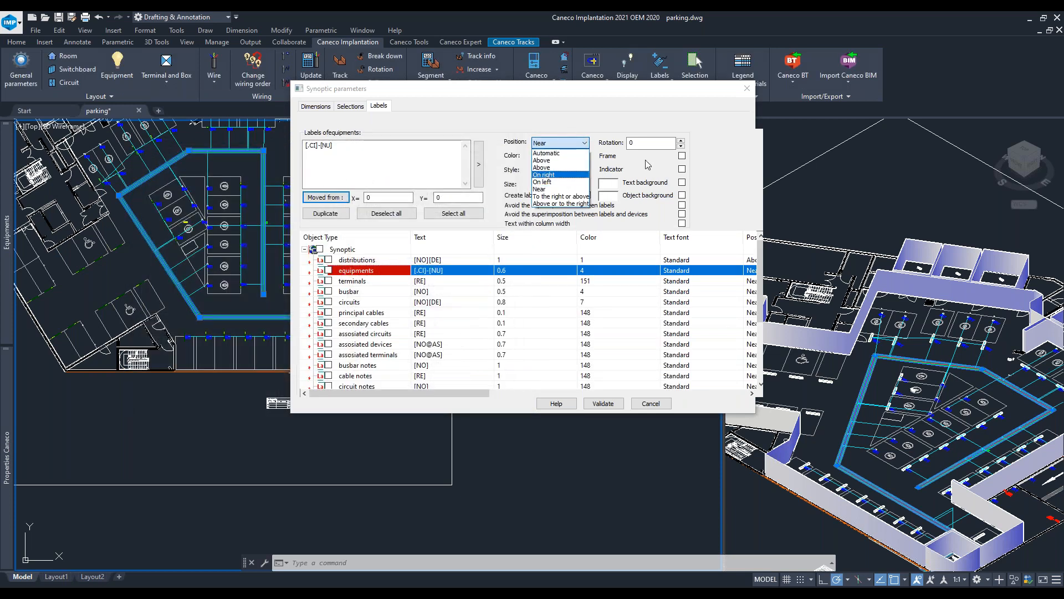
click(712, 126)
click(315, 106)
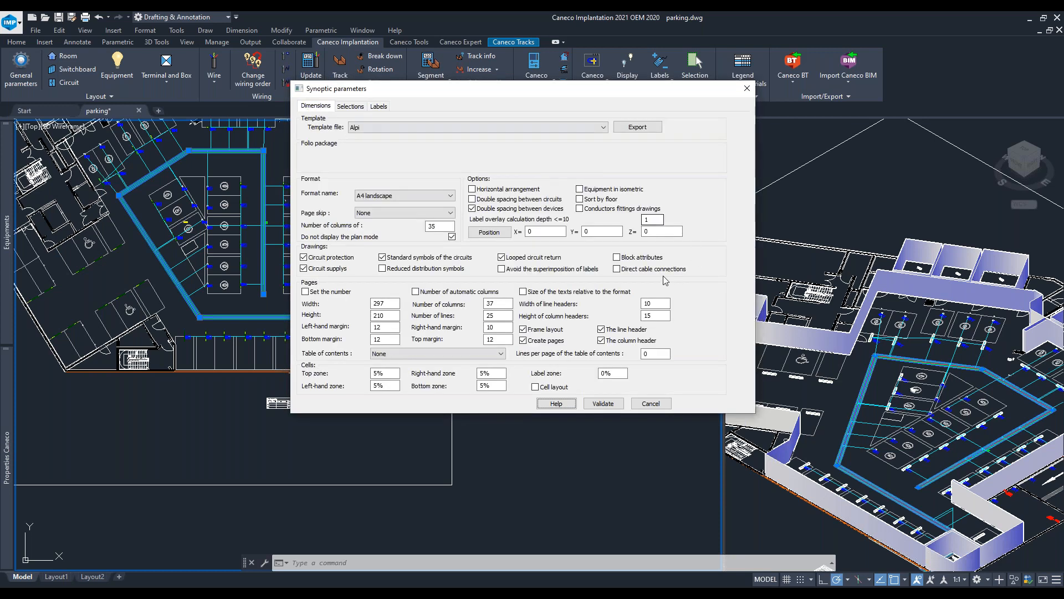
click(603, 404)
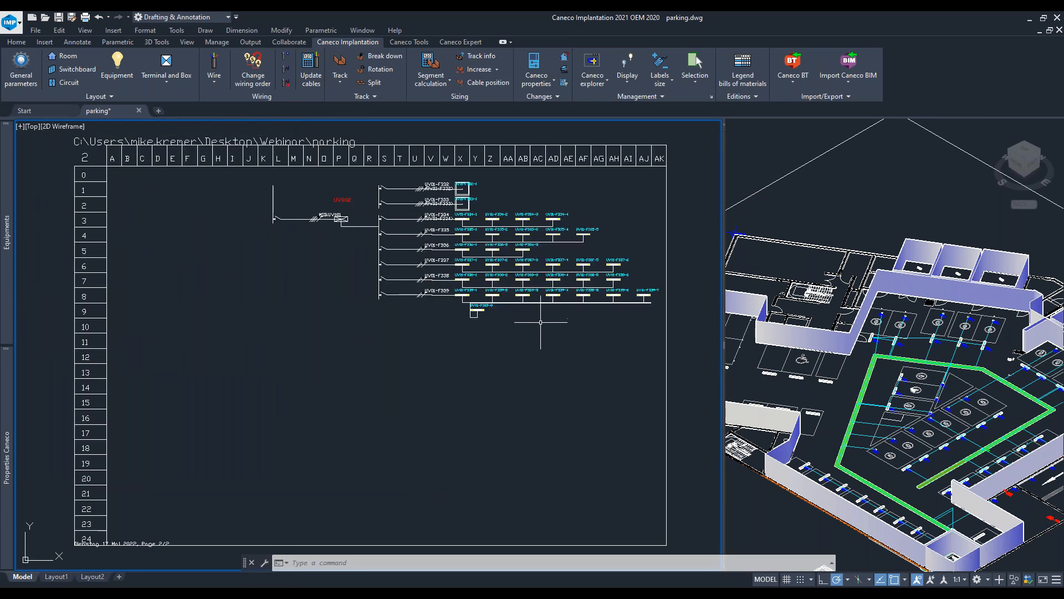
- Examine the generated synoptic diagram pages and their circuit labels, then return to the parking plan
scroll(565, 336, up, 9)
scroll(565, 337, down, 11)
middle_drag(565, 337, 432, 418)
scroll(516, 322, up, 6)
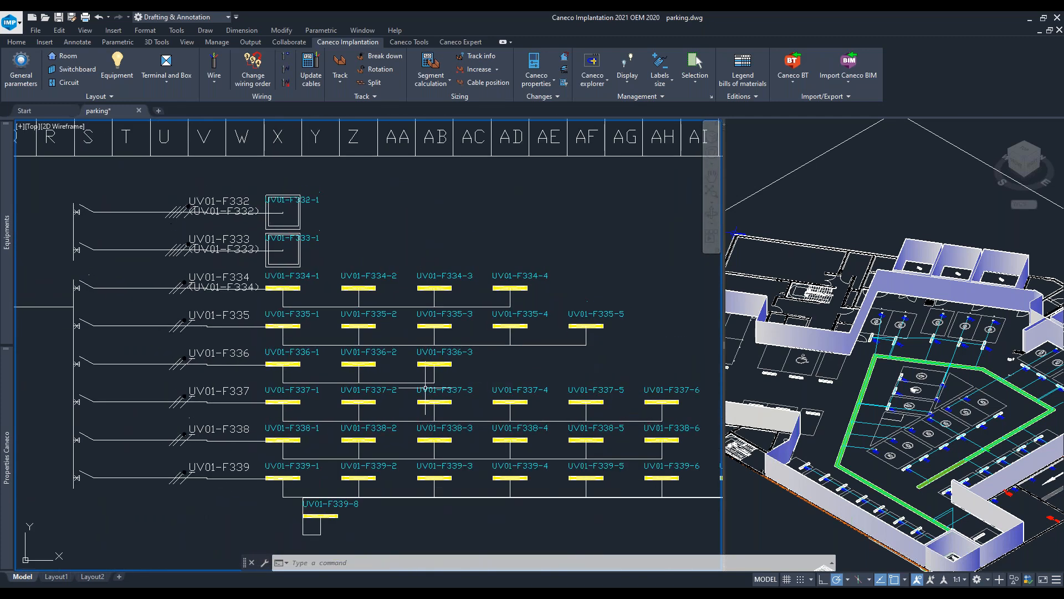
middle_drag(387, 231, 383, 328)
scroll(396, 283, down, 2)
middle_drag(336, 248, 402, 294)
middle_drag(554, 490, 529, 348)
middle_drag(533, 473, 488, 155)
middle_drag(416, 533, 420, 197)
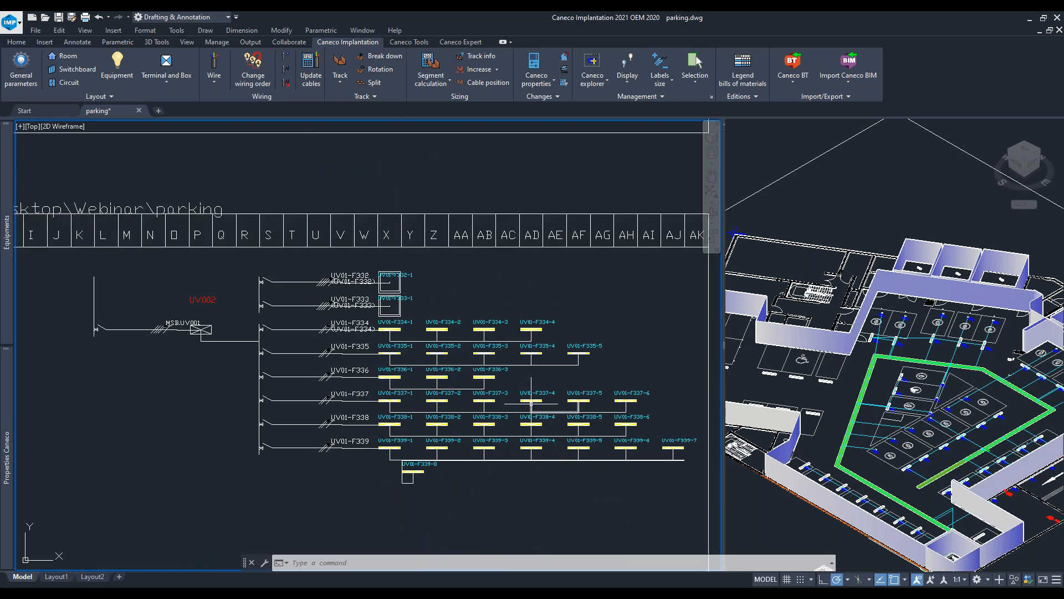
scroll(492, 430, down, 3)
scroll(443, 470, down, 8)
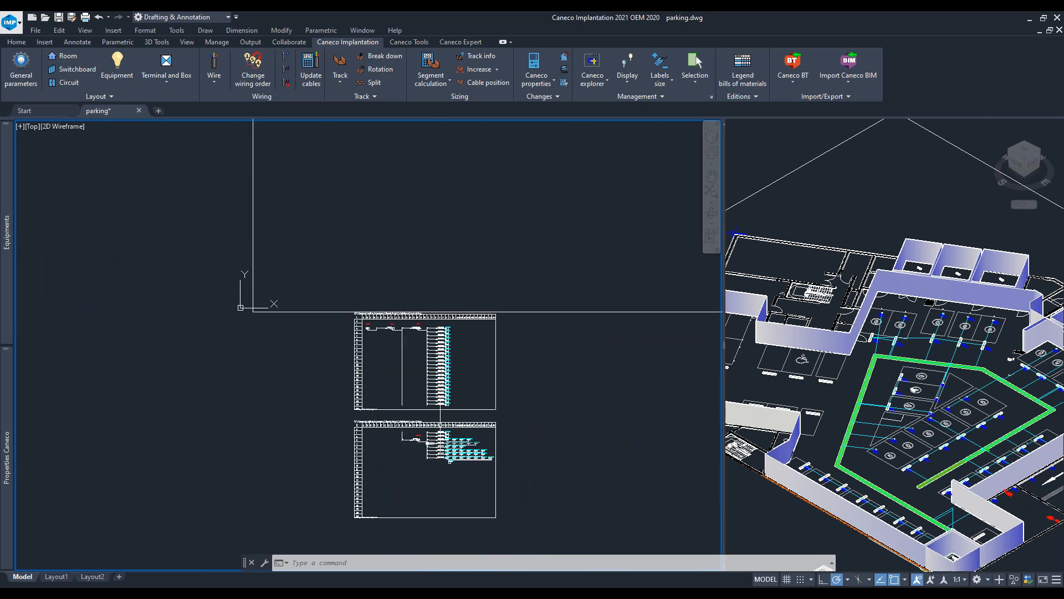
middle_drag(491, 290, 250, 368)
scroll(276, 359, down, 3)
scroll(276, 359, down, 2)
middle_drag(316, 367, 281, 455)
scroll(351, 377, up, 2)
middle_drag(445, 263, 478, 286)
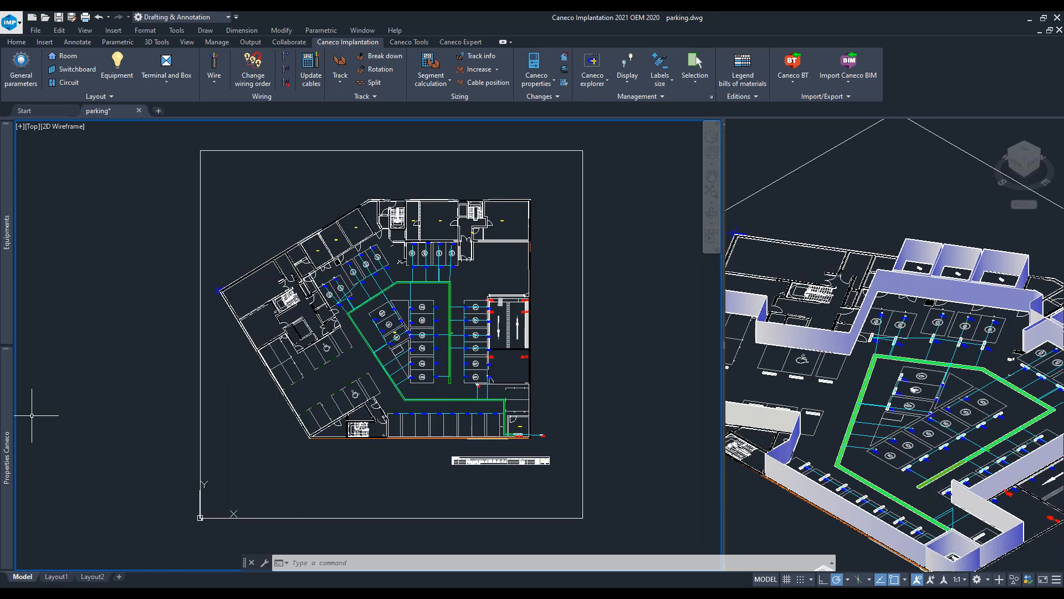
- Switch to Caneco BT, open circuit UV01-F310's sheet and set its protection type to C. Breaker B
key(alt+Tab)
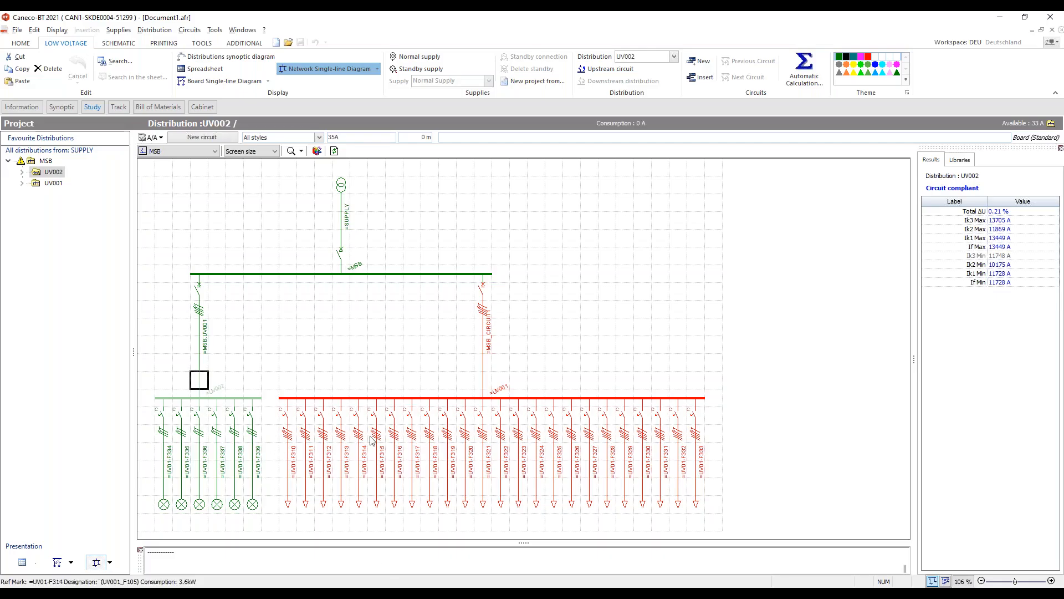
click(289, 436)
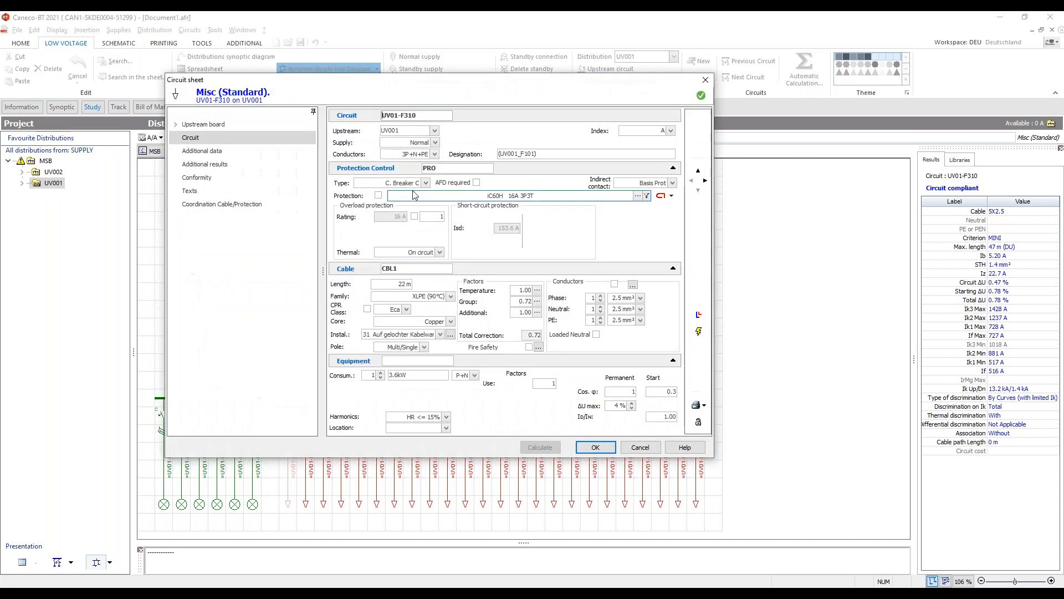
click(424, 183)
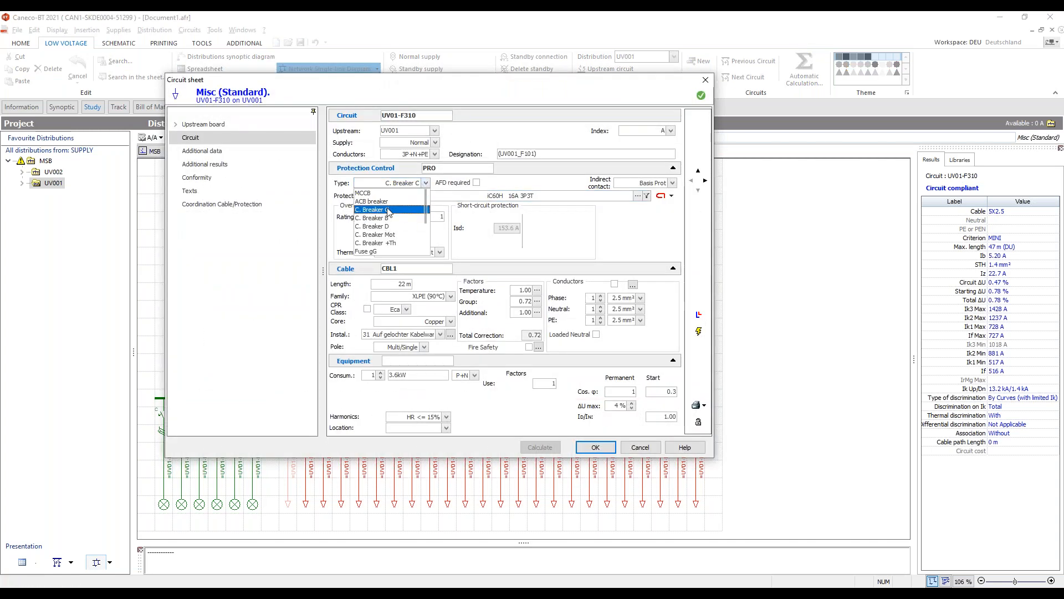
scroll(387, 228, down, 3)
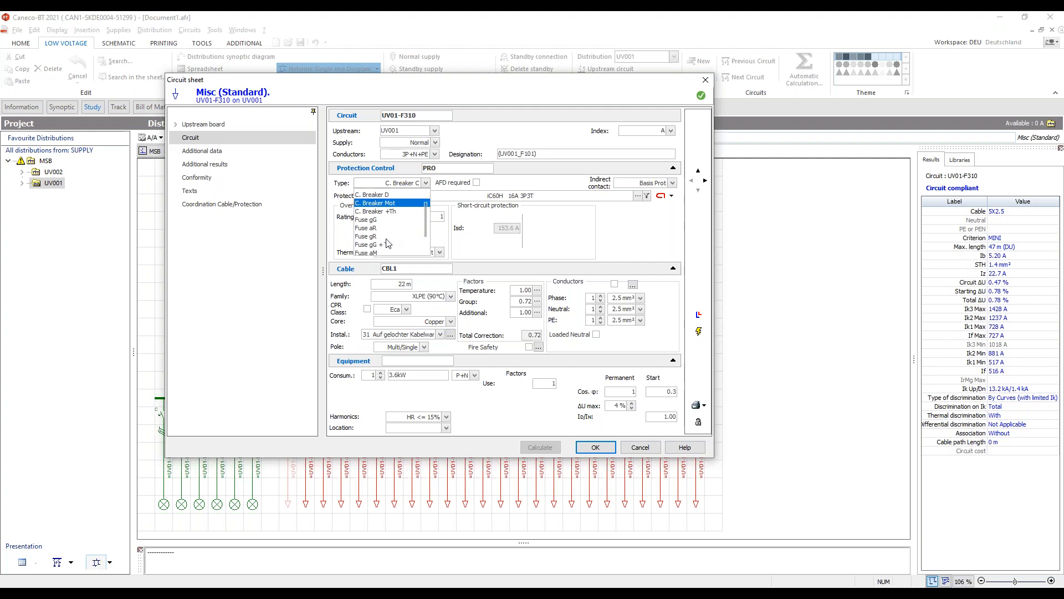
click(608, 234)
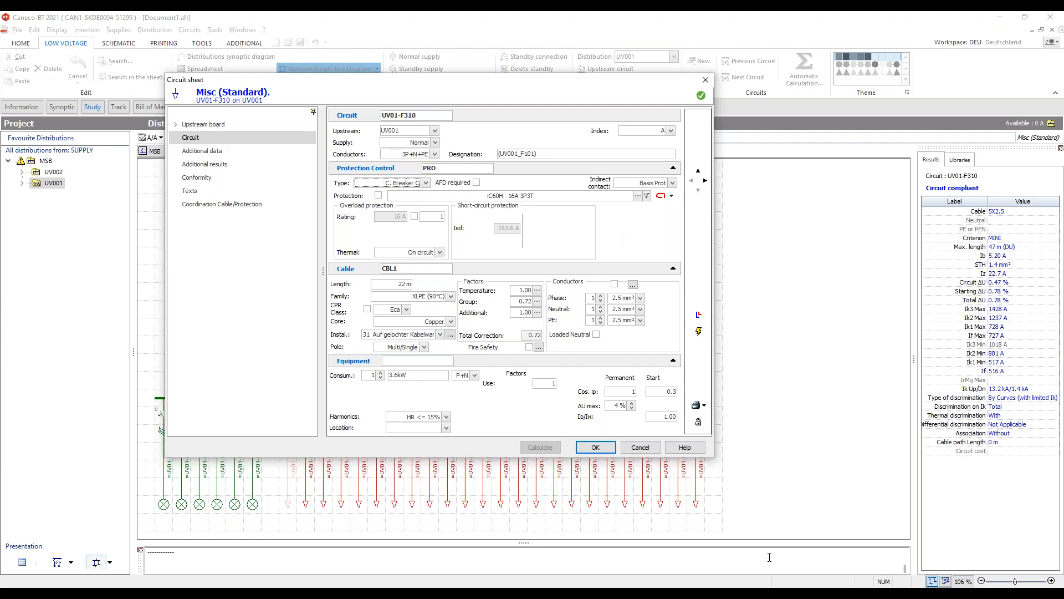
click(674, 183)
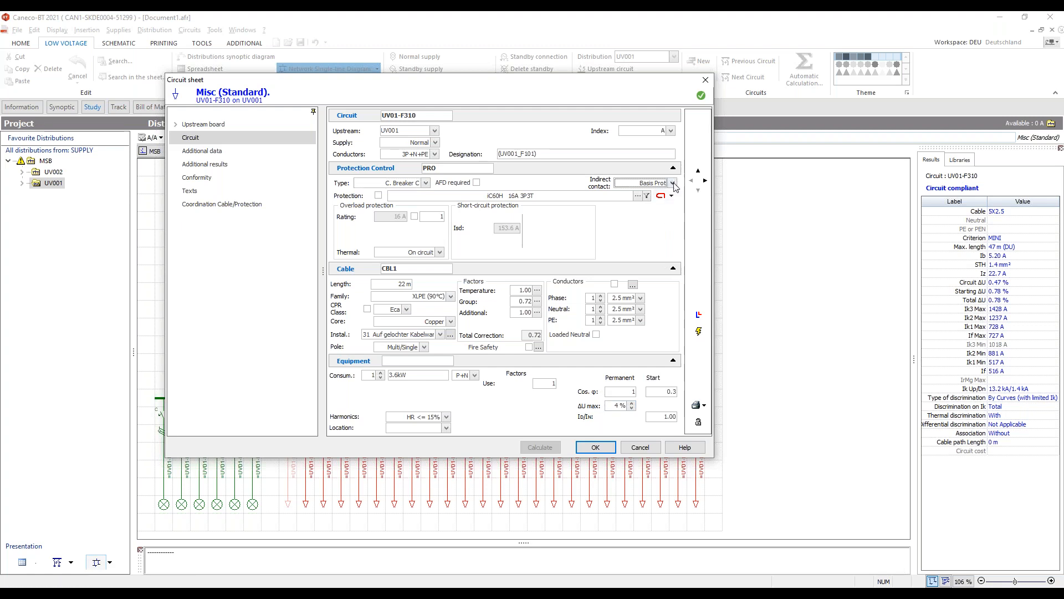
click(424, 183)
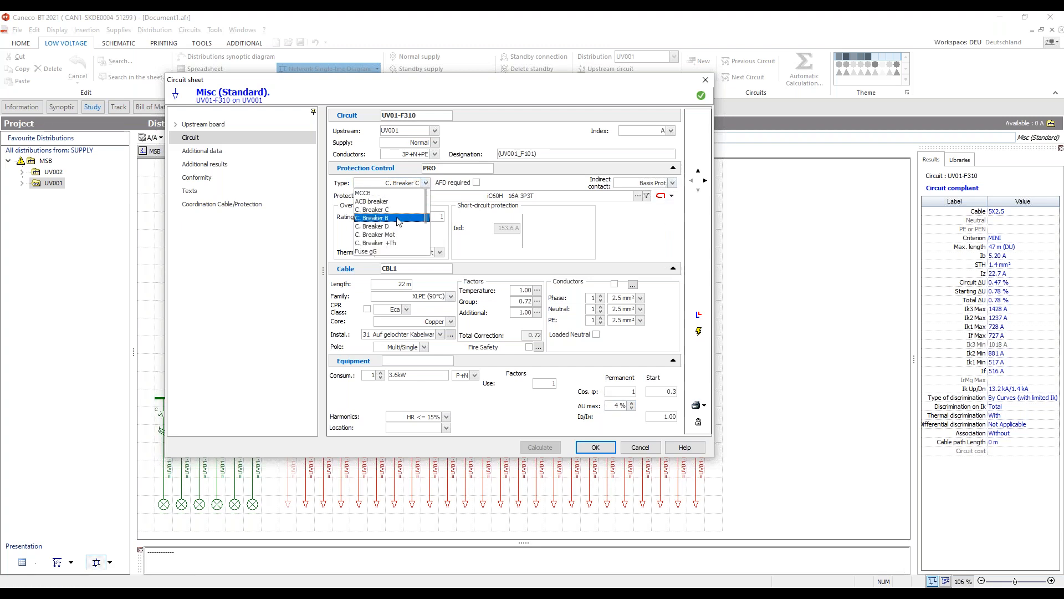
click(407, 218)
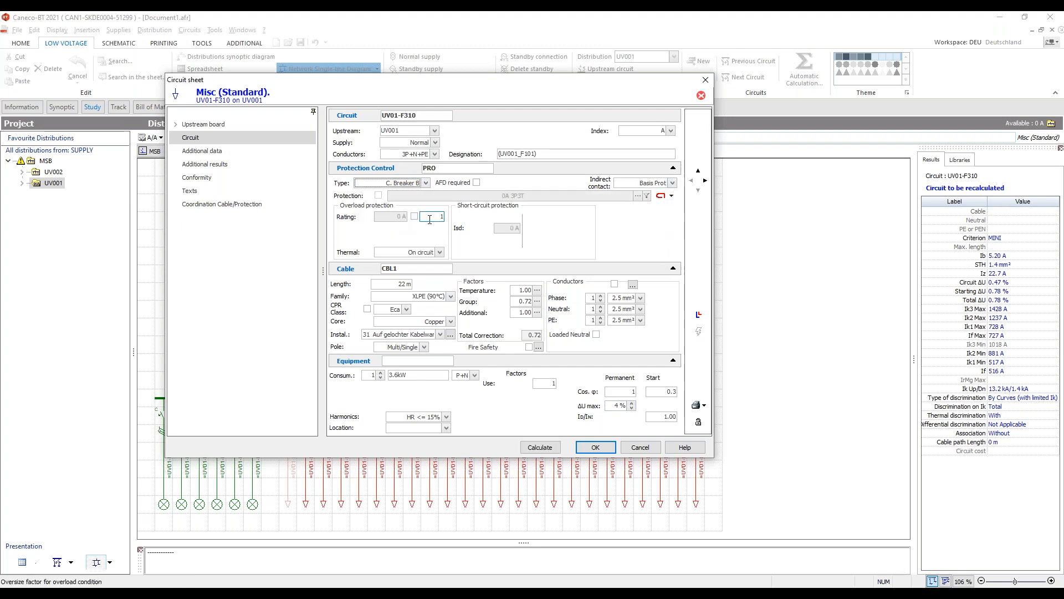
- Set the circuit's indirect contact protection to Dif.300mA
click(672, 182)
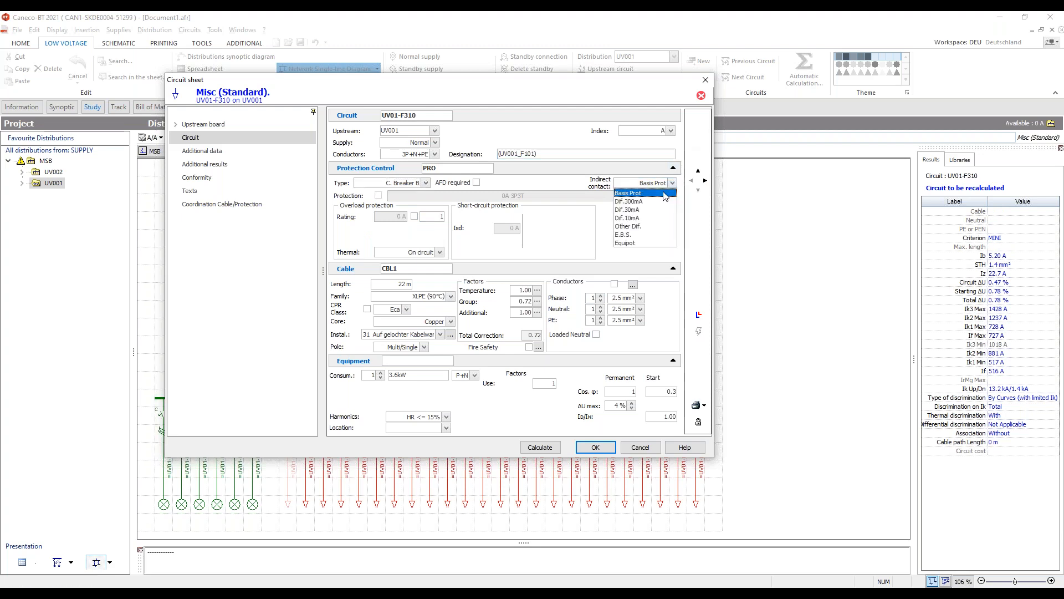
click(637, 209)
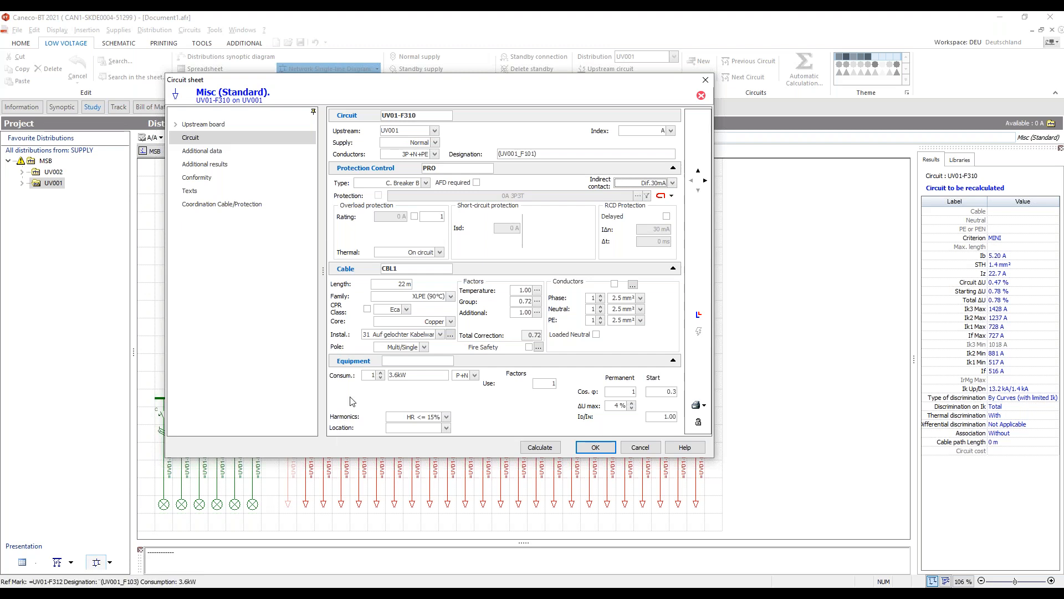
click(379, 374)
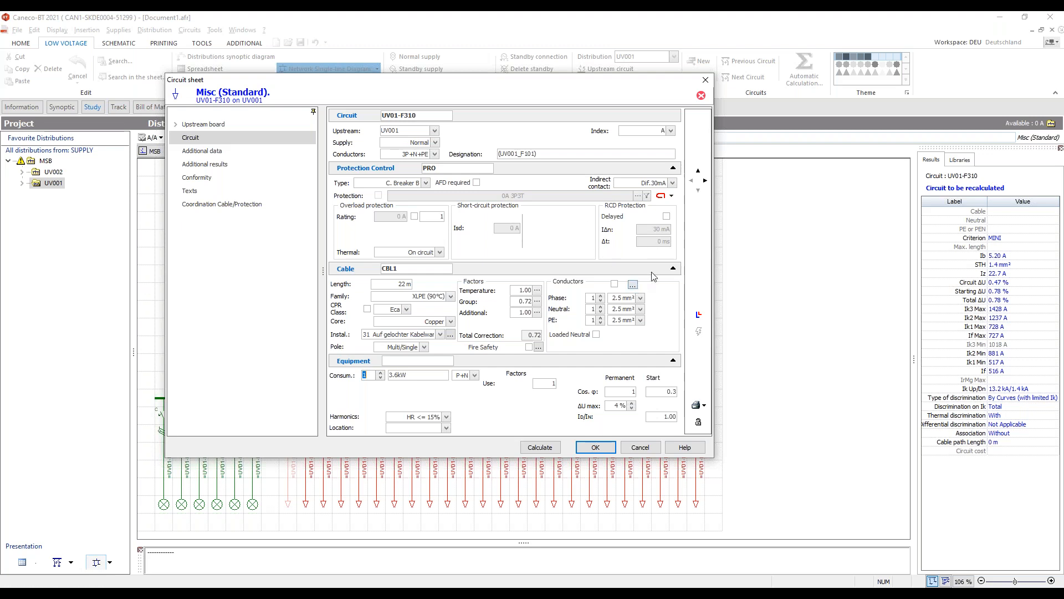
click(672, 183)
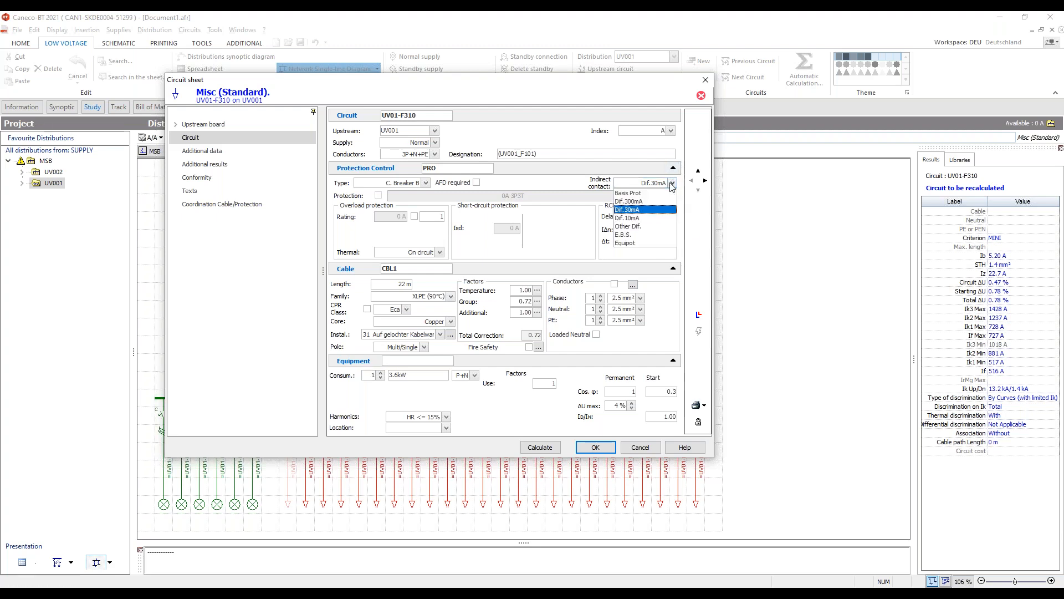
click(643, 206)
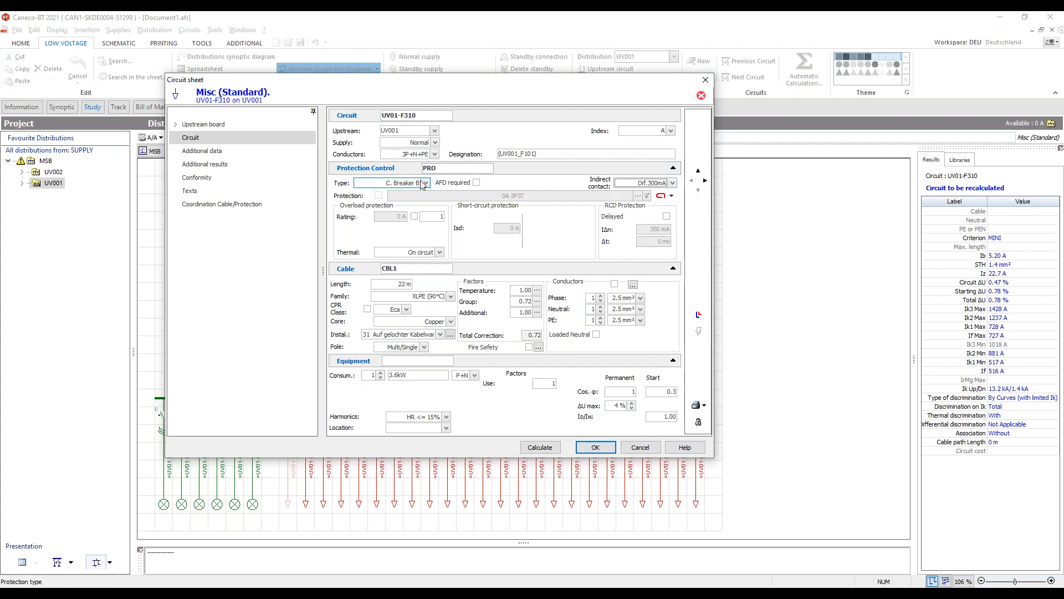